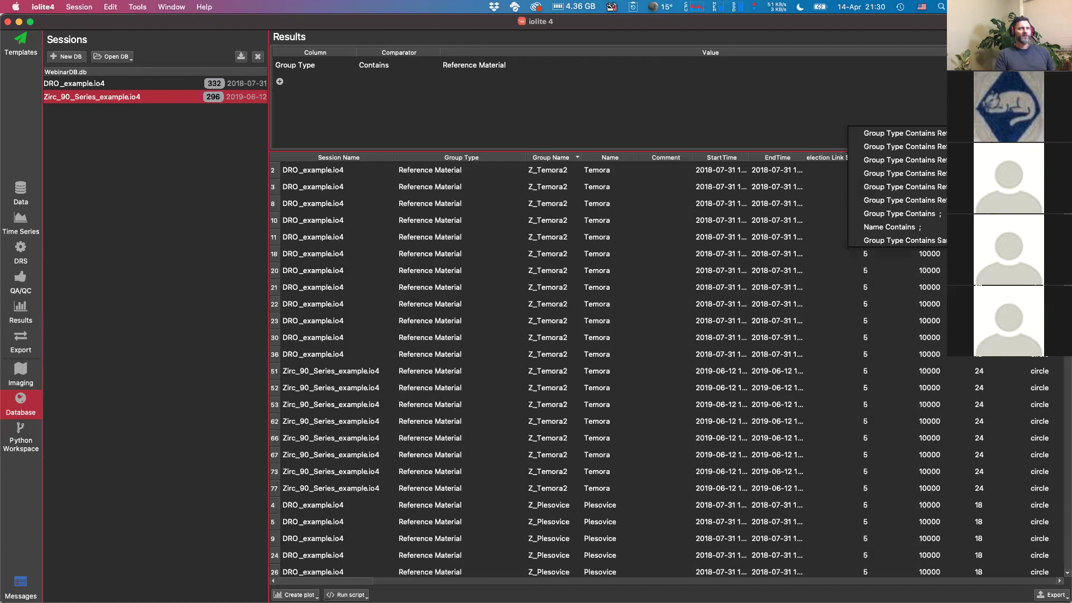
click(797, 118)
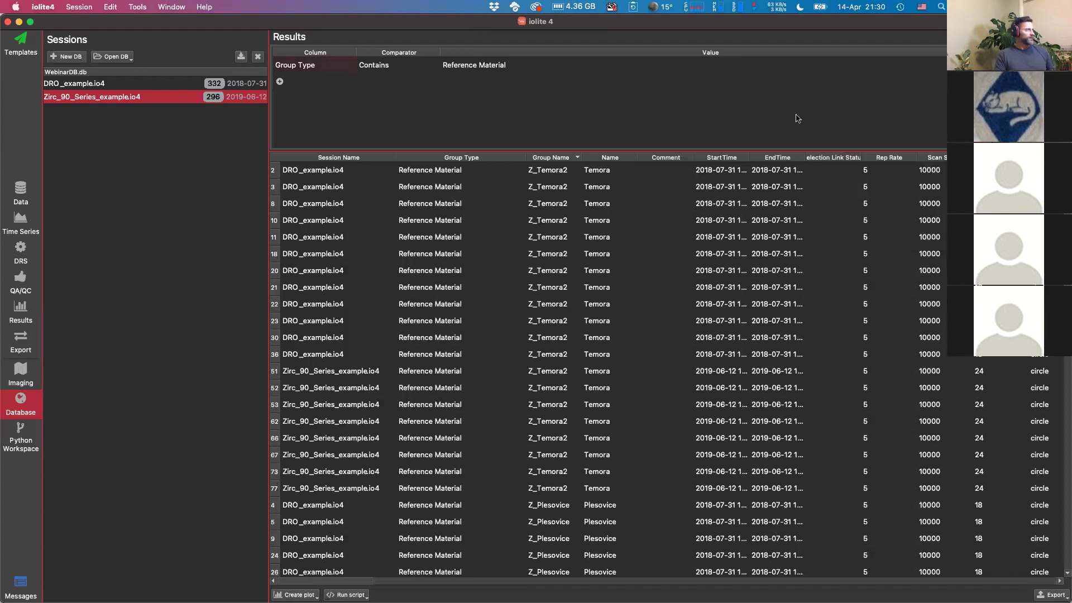
key(super+Tab)
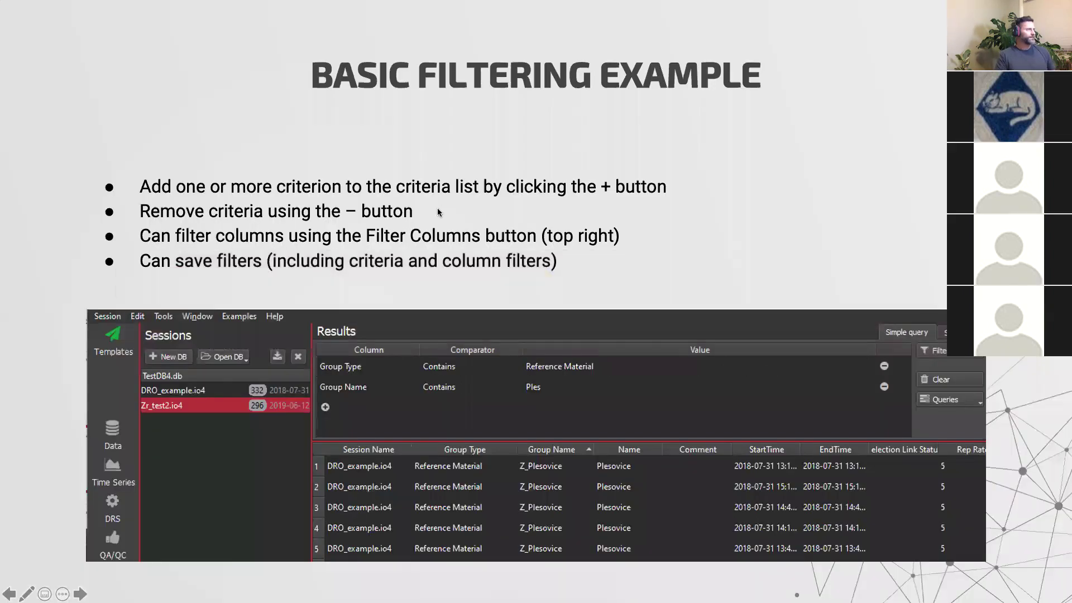
key(Right)
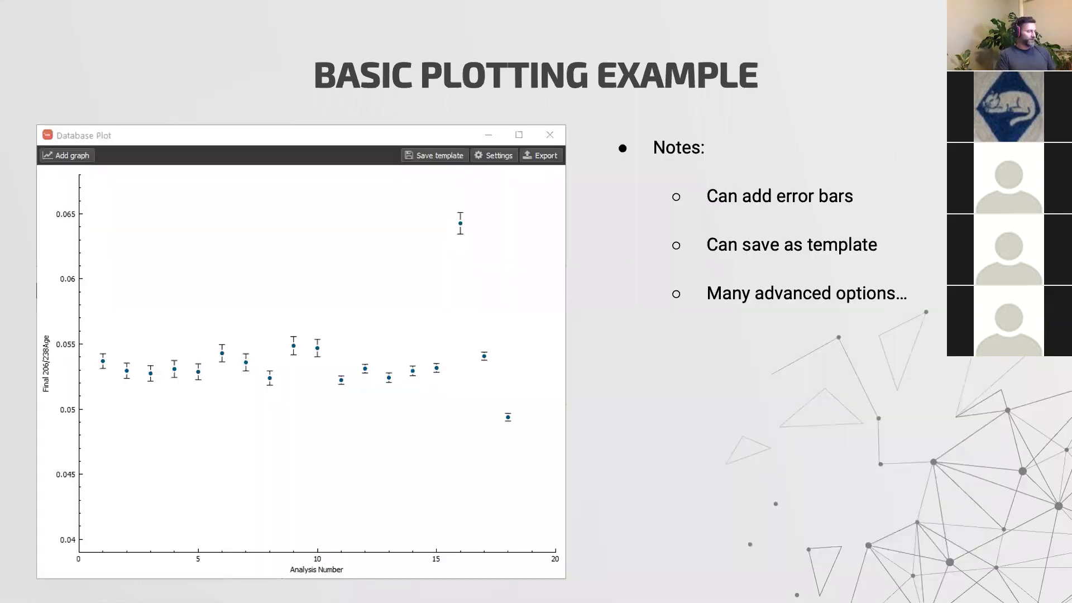
key(super+Tab)
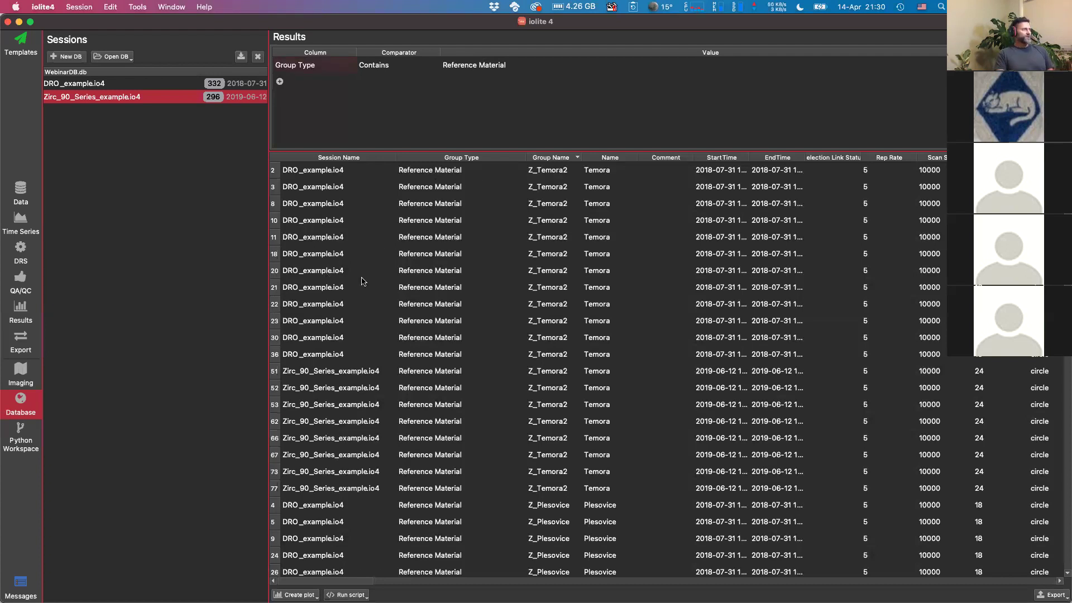
Look through the reference material results from both sessions, checking the Z_Temora2, Z_Plesovice and Z_91500 groups
scroll(389, 273, down, 6)
scroll(389, 273, down, 6)
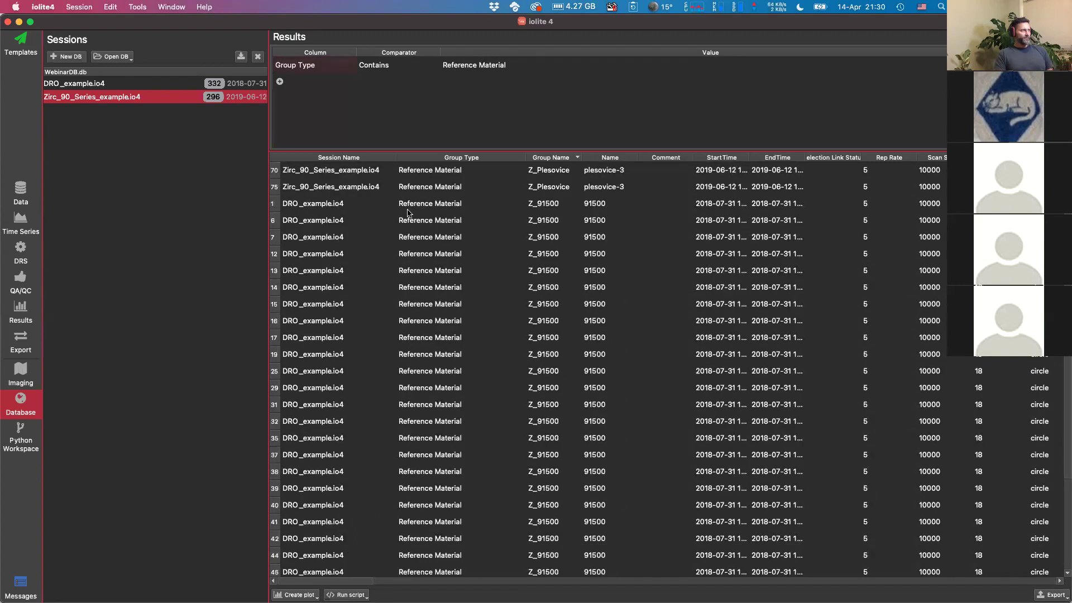
scroll(441, 245, down, 5)
scroll(440, 245, up, 10)
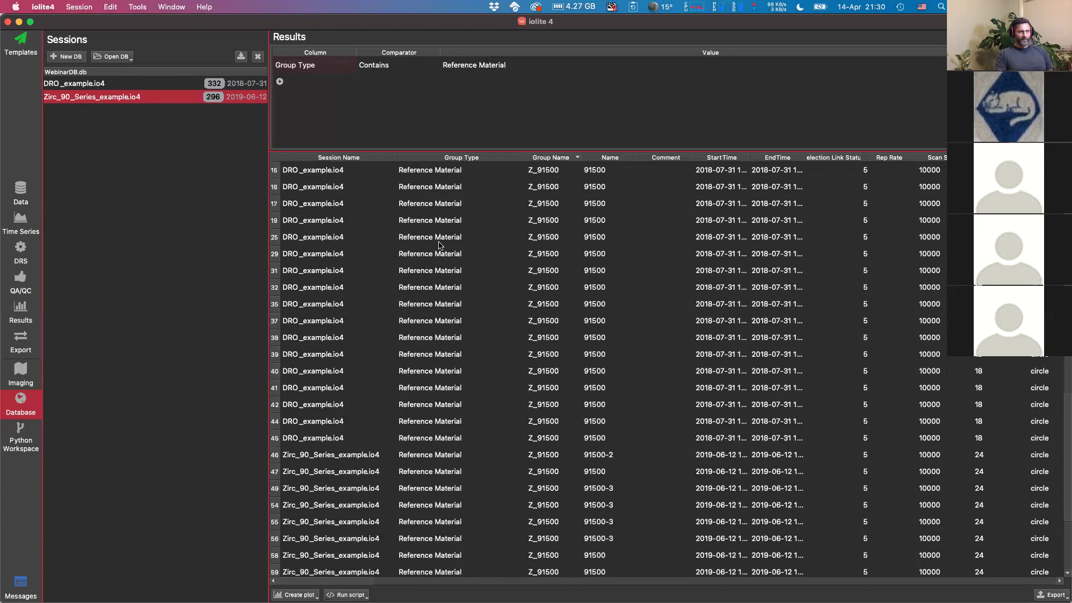
scroll(440, 245, up, 5)
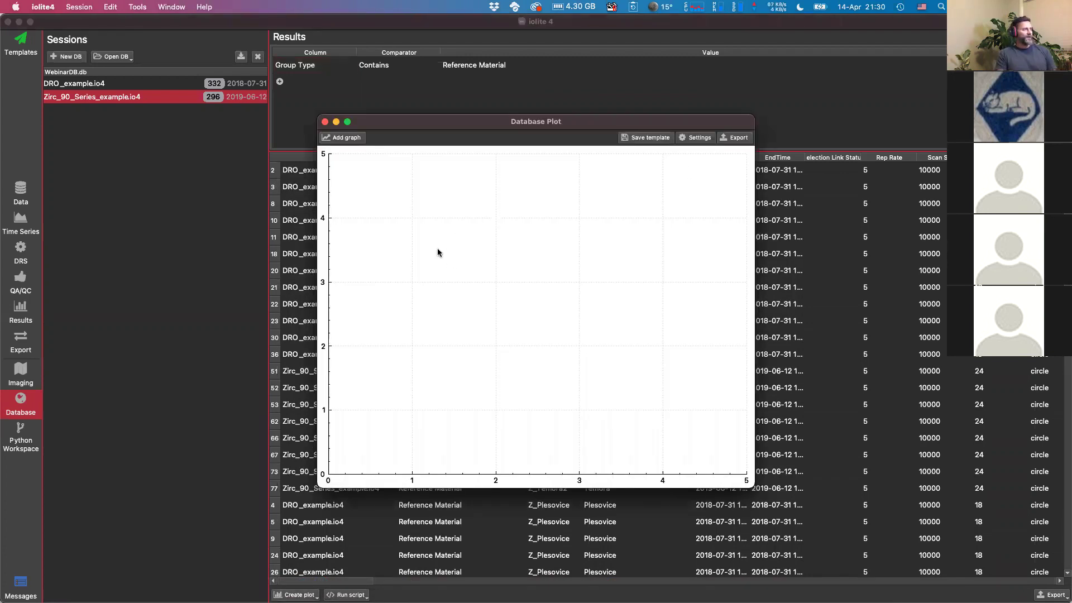
Start a new graph with the output Final Pb206/U238 age as Y data and Count as X data
click(337, 138)
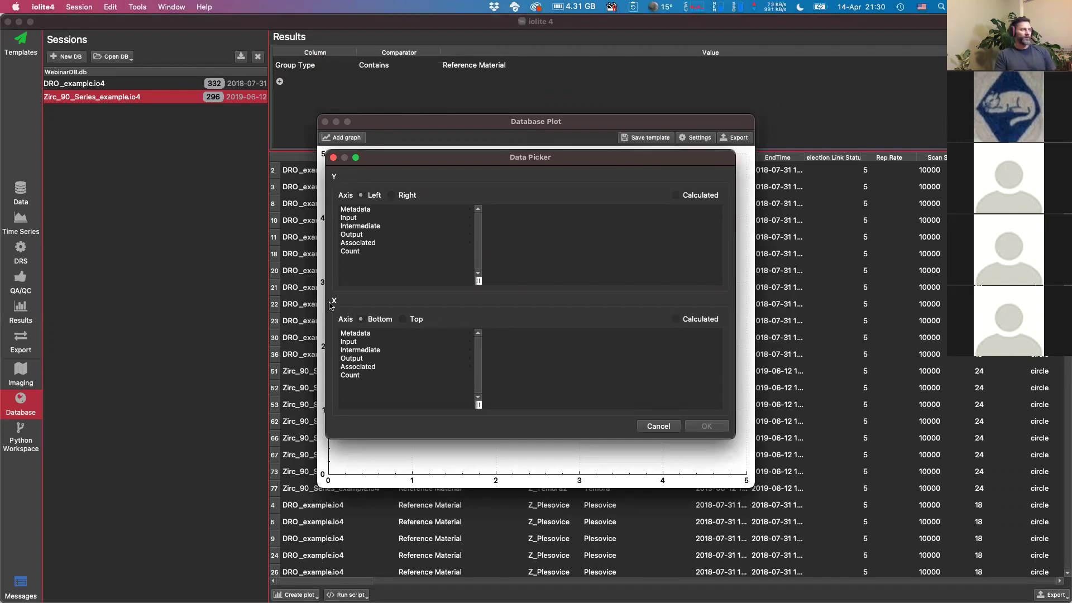
click(350, 235)
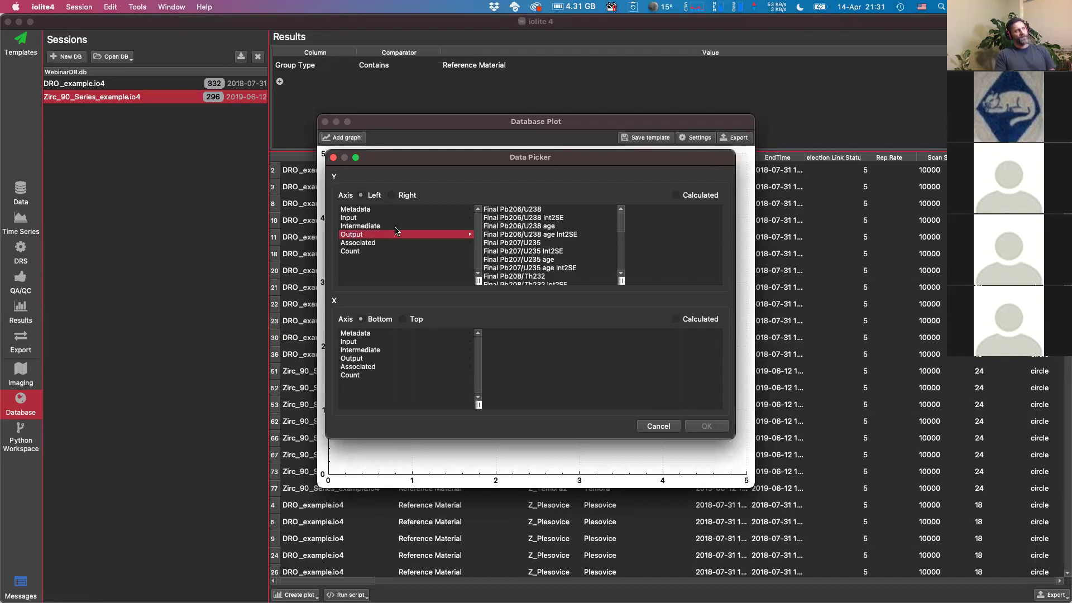
click(503, 227)
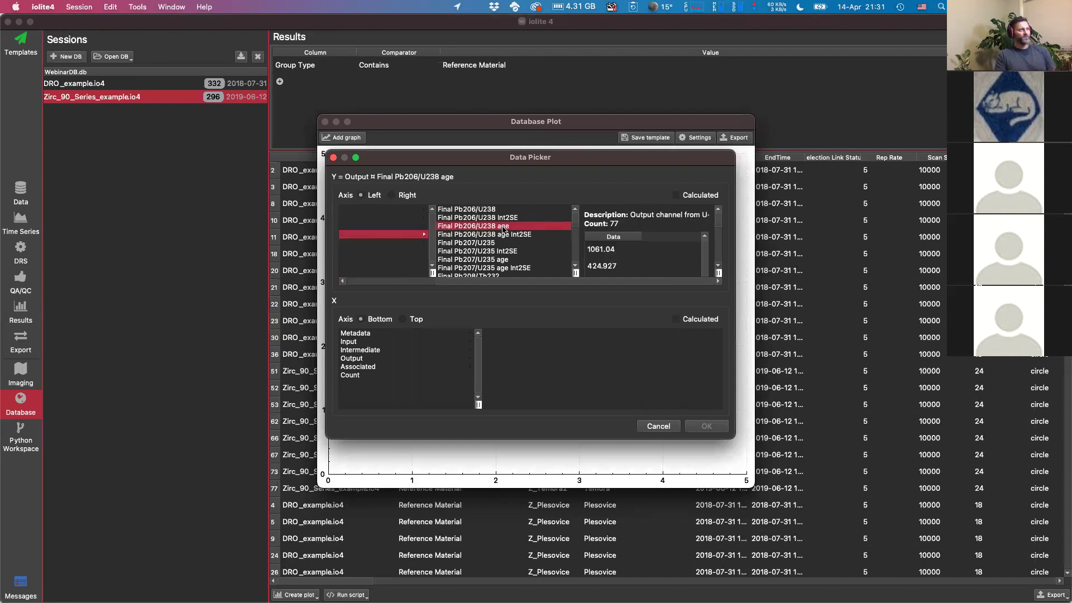
click(350, 375)
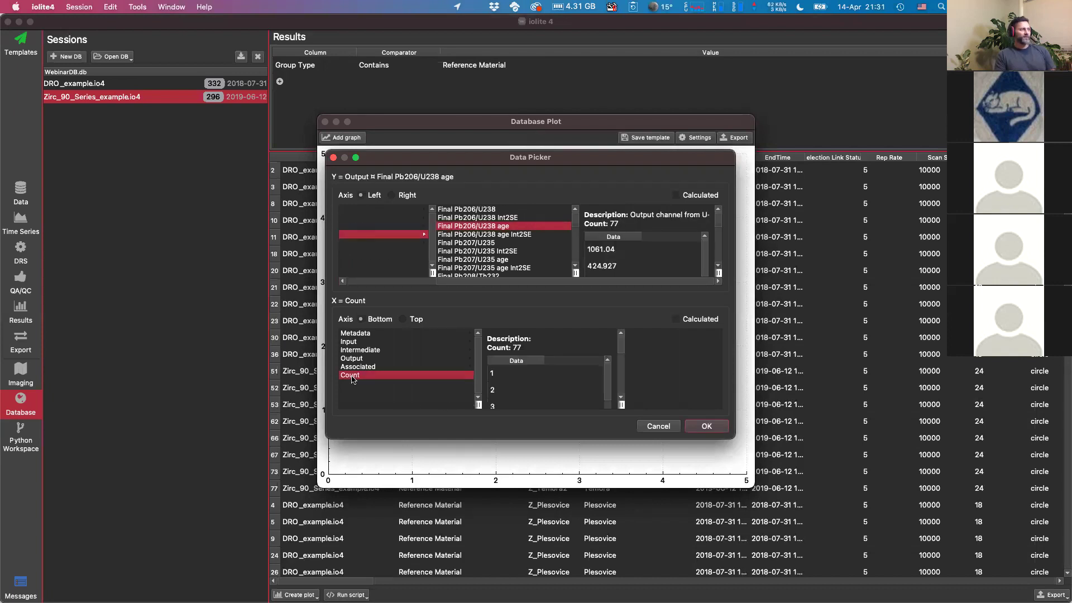
Try the StartTime metadata as the graph's X data, and return to Count
click(355, 333)
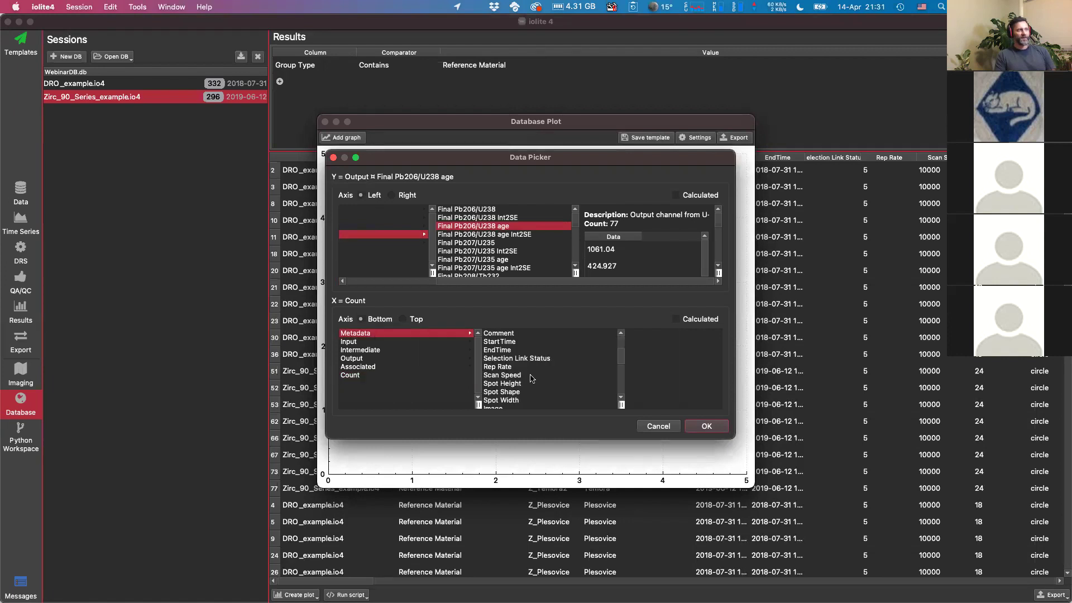
click(500, 341)
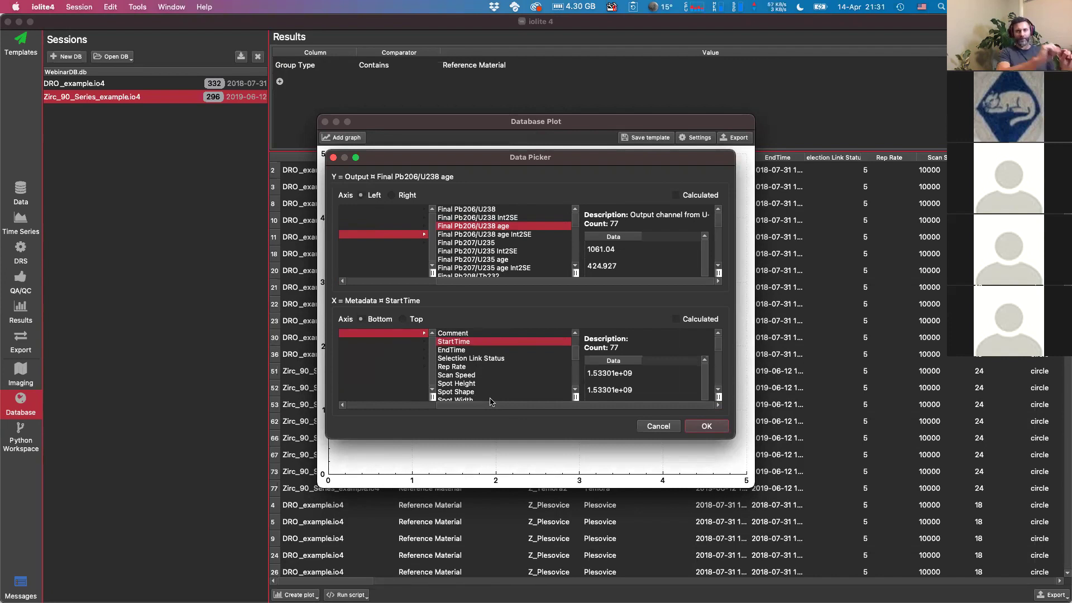
drag(528, 407, 413, 408)
click(355, 374)
Check the Count values for the X data and accept the data selection to plot the graph
scroll(528, 379, down, 20)
scroll(530, 379, up, 10)
scroll(530, 379, up, 10)
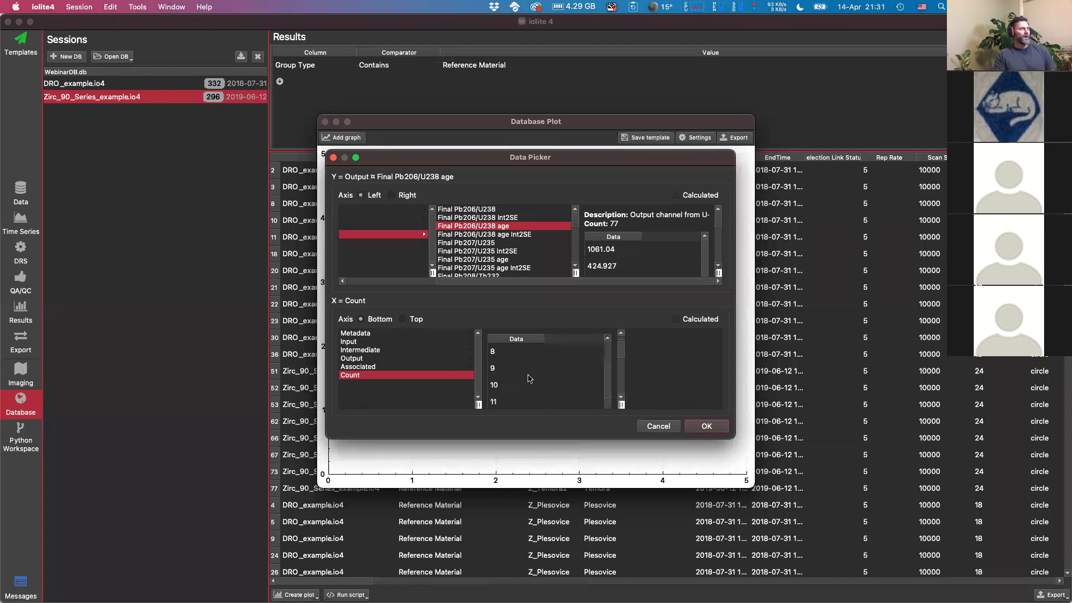
click(706, 427)
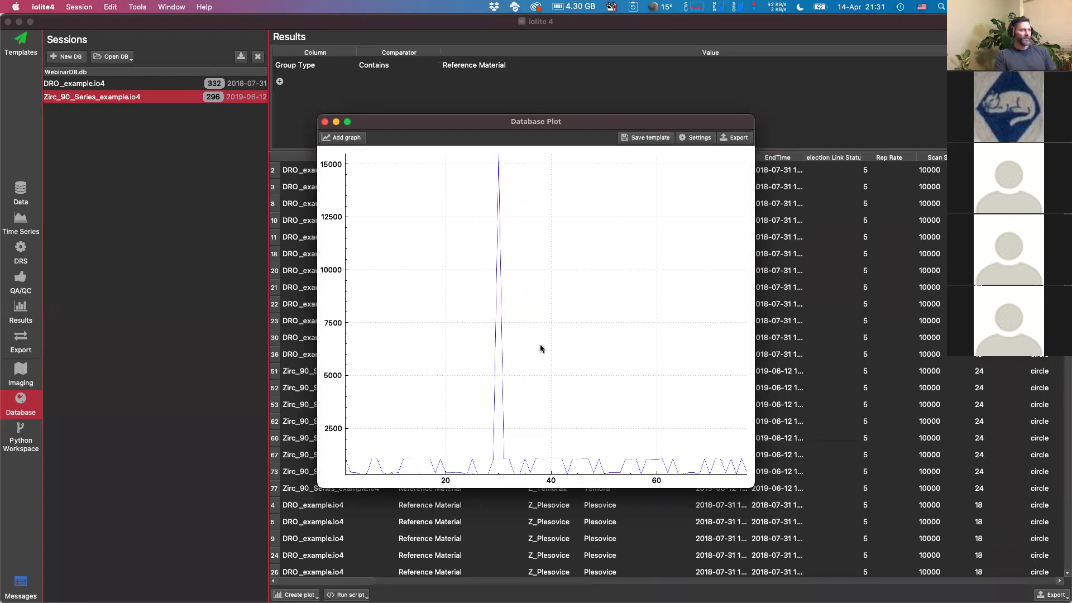
Open the plot's settings and arrange the settings window beside the plot window
drag(412, 117, 435, 136)
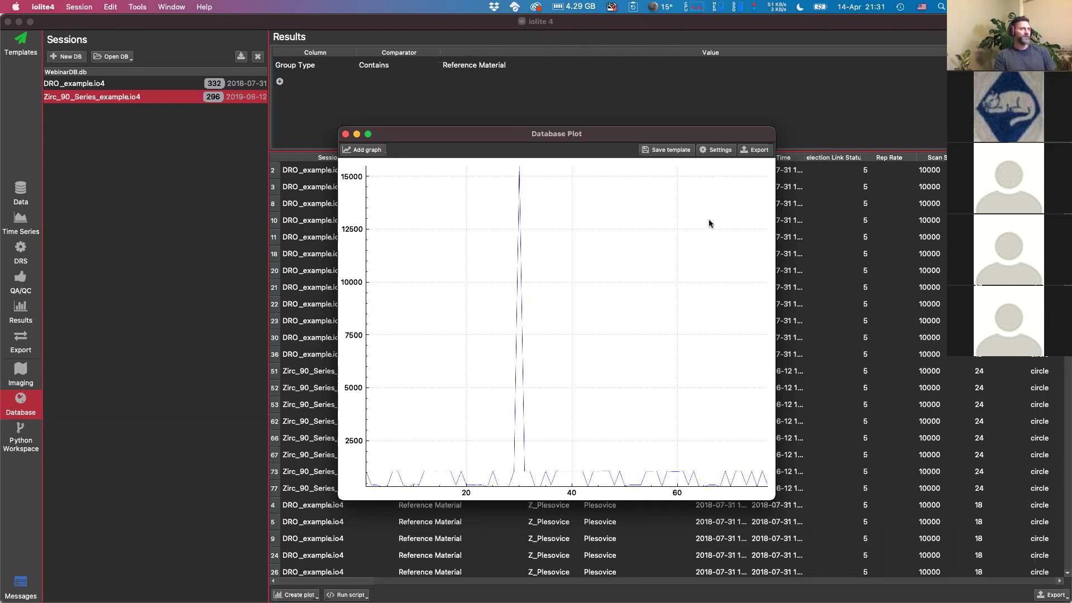
click(715, 151)
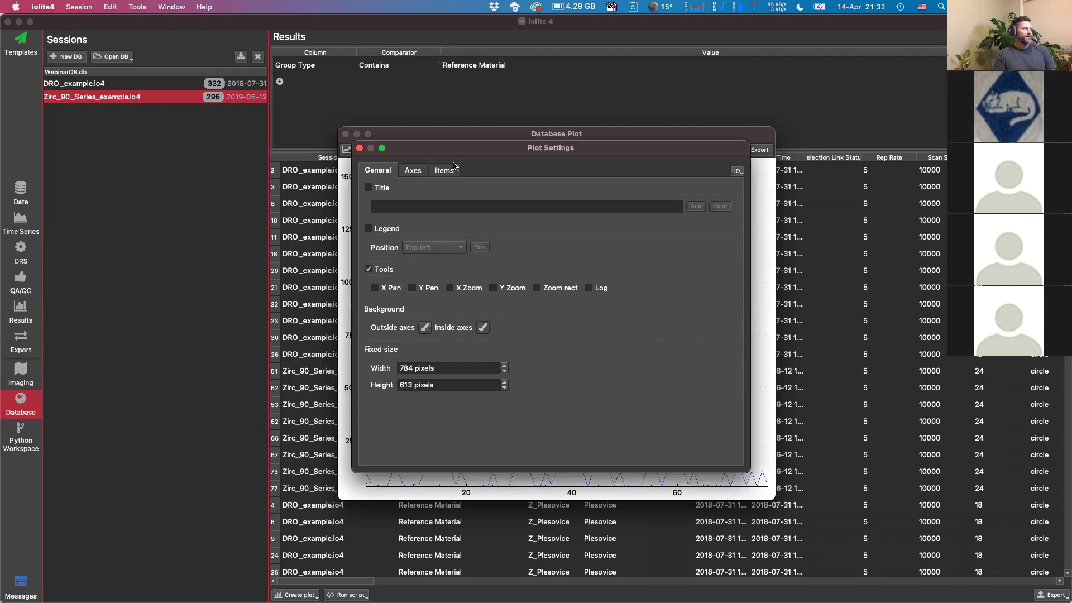
drag(439, 150, 702, 159)
drag(539, 136, 326, 136)
drag(688, 162, 671, 136)
Enable the X Pan, Y Pan, X Zoom and Y Zoom tools and show the plot title "My Plot"
click(632, 273)
click(662, 273)
click(700, 273)
click(775, 274)
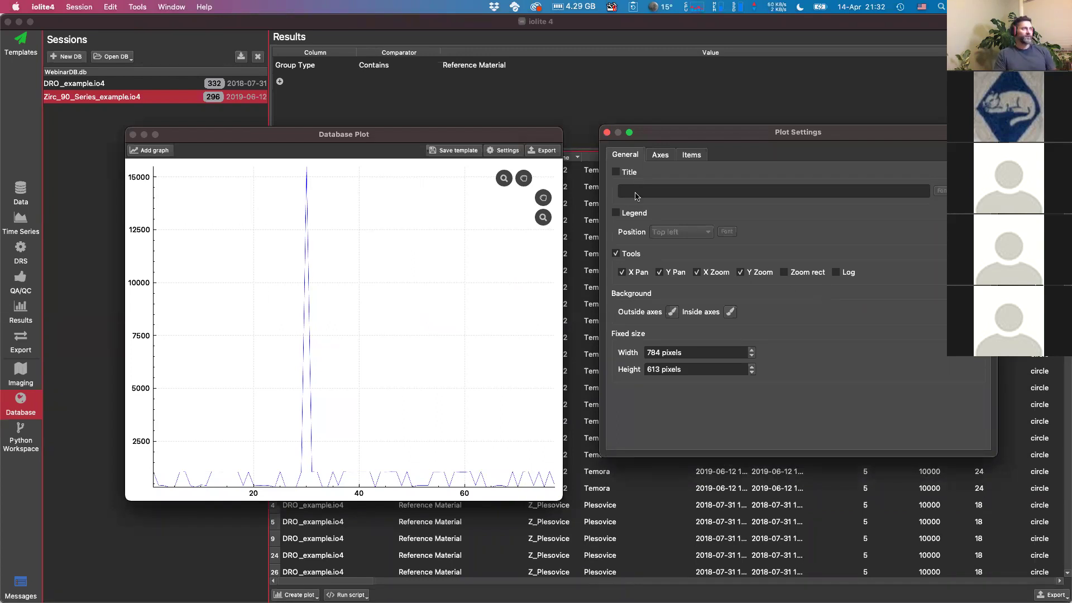
click(616, 172)
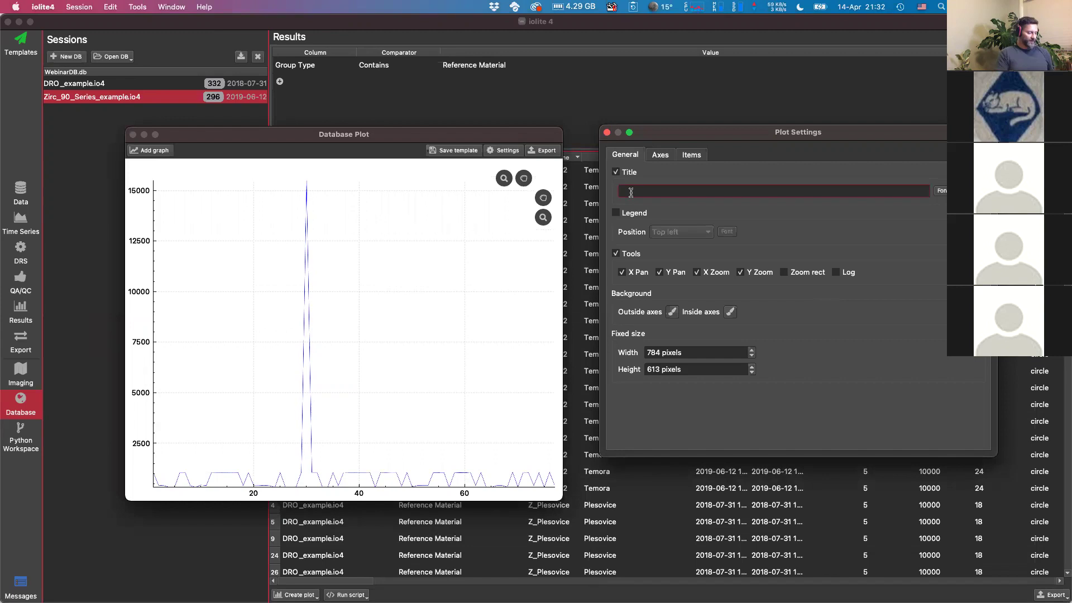
text(My Plot)
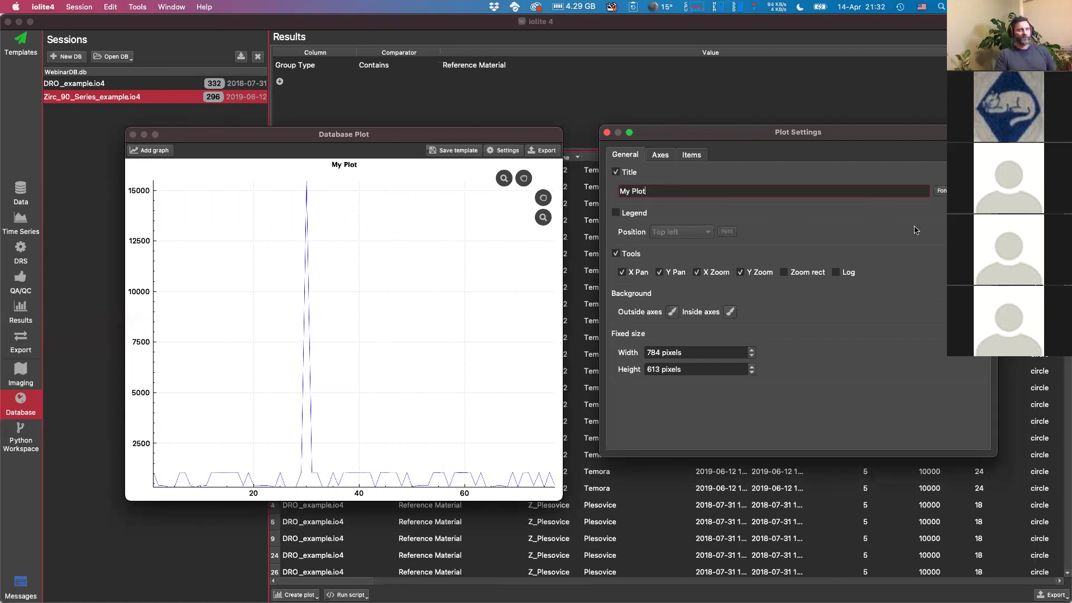
Set the left axis range to a lower limit of 300 and an upper limit of 1200
click(661, 156)
double_click(710, 241)
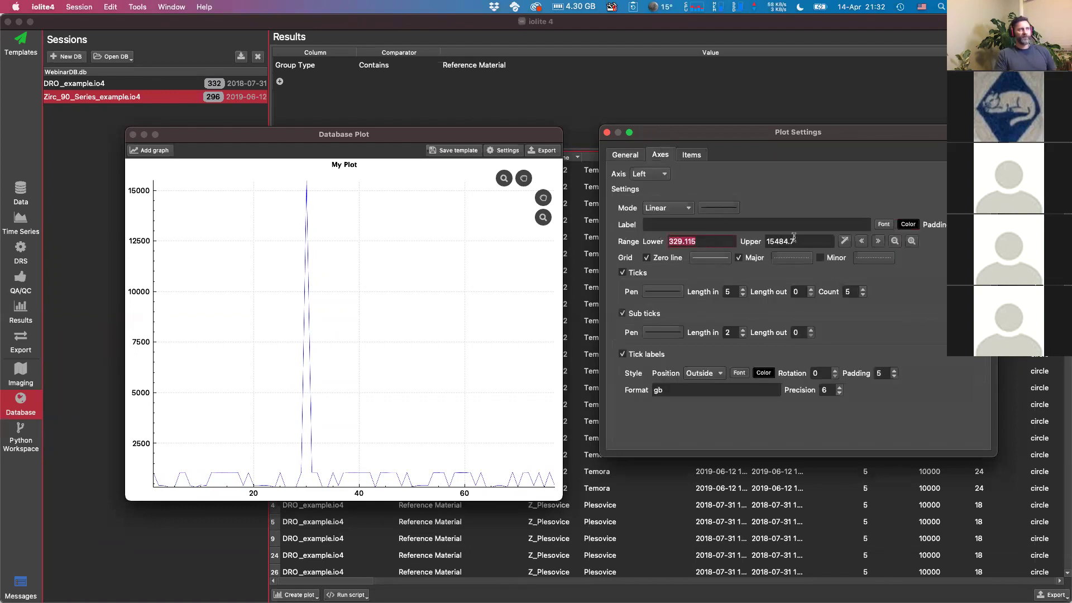
double_click(798, 241)
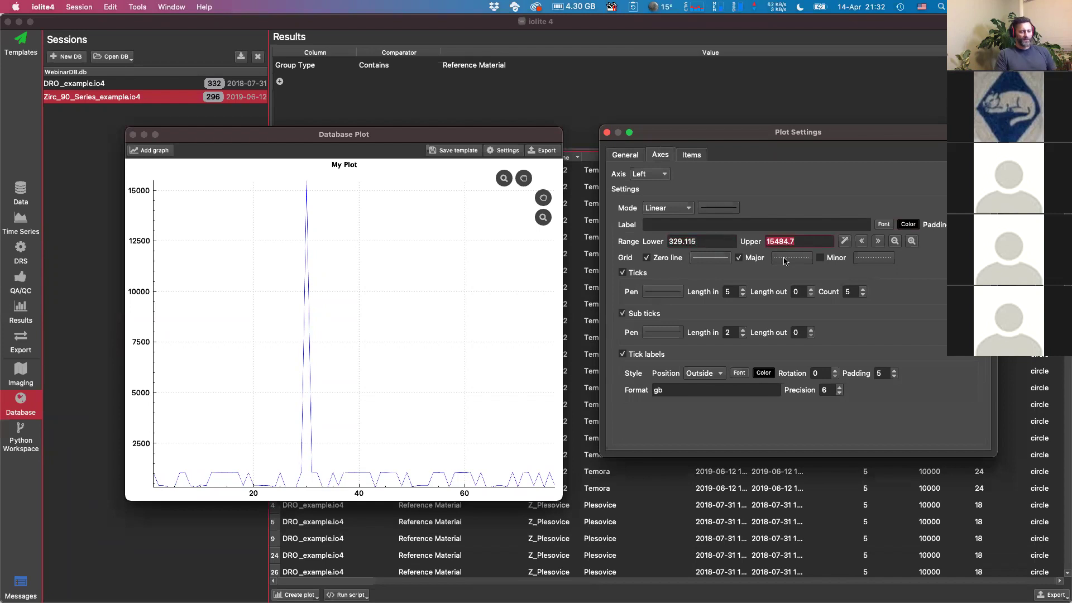
text(1200)
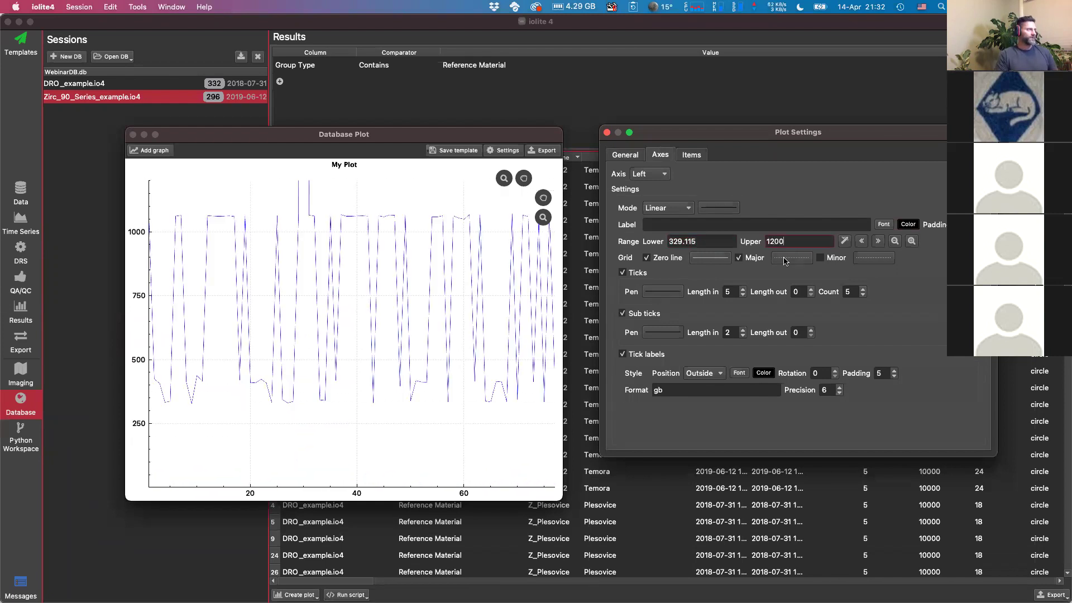
double_click(688, 243)
text(300)
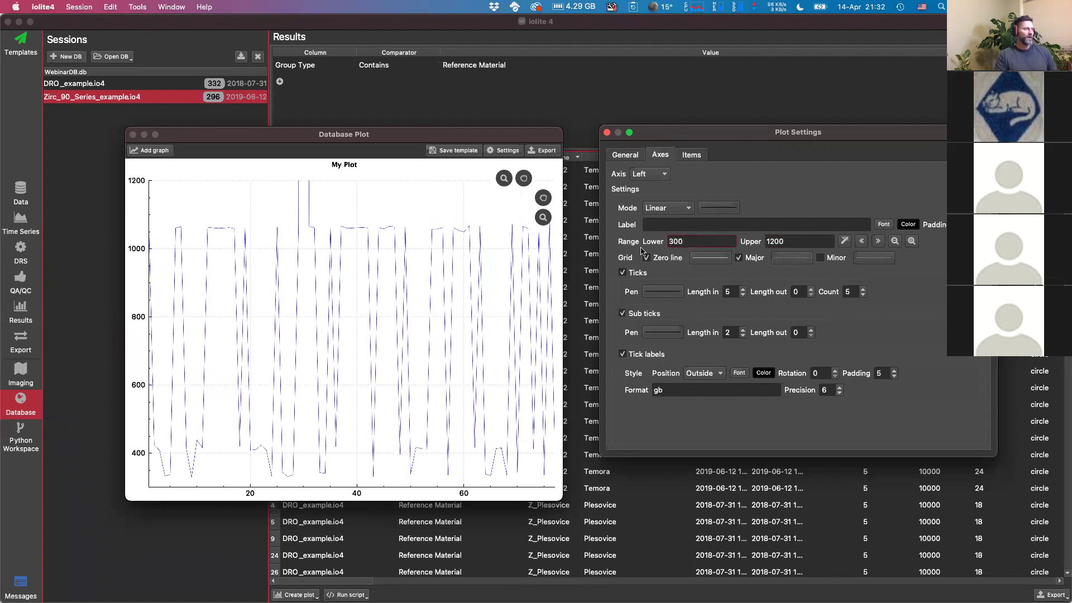
Examine the plot's layers: background, grid, main with its graph, axes, legend and overlay
click(691, 156)
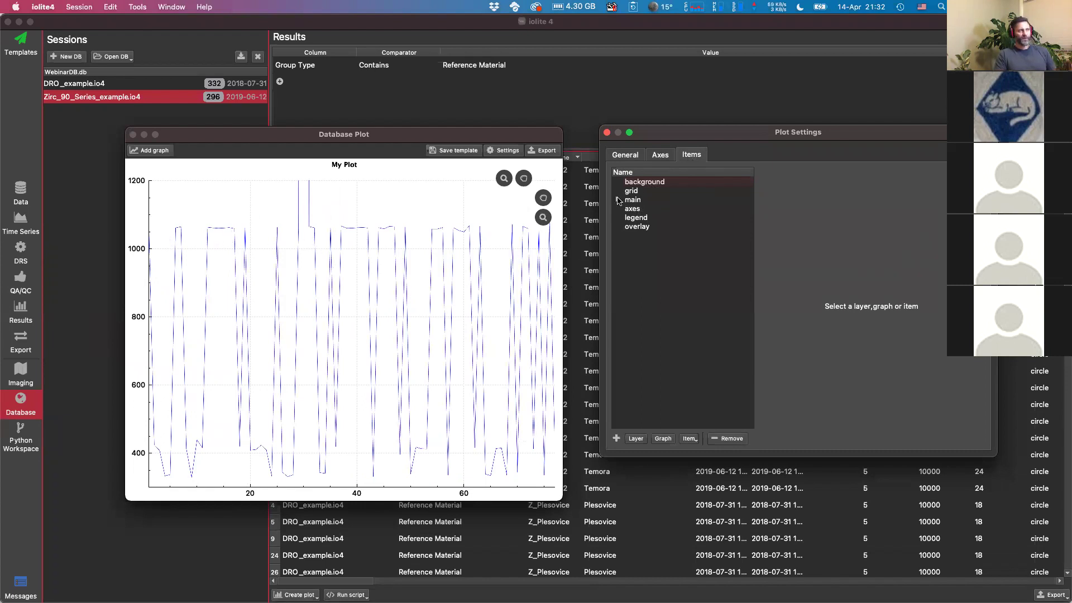
click(618, 200)
click(643, 182)
click(635, 191)
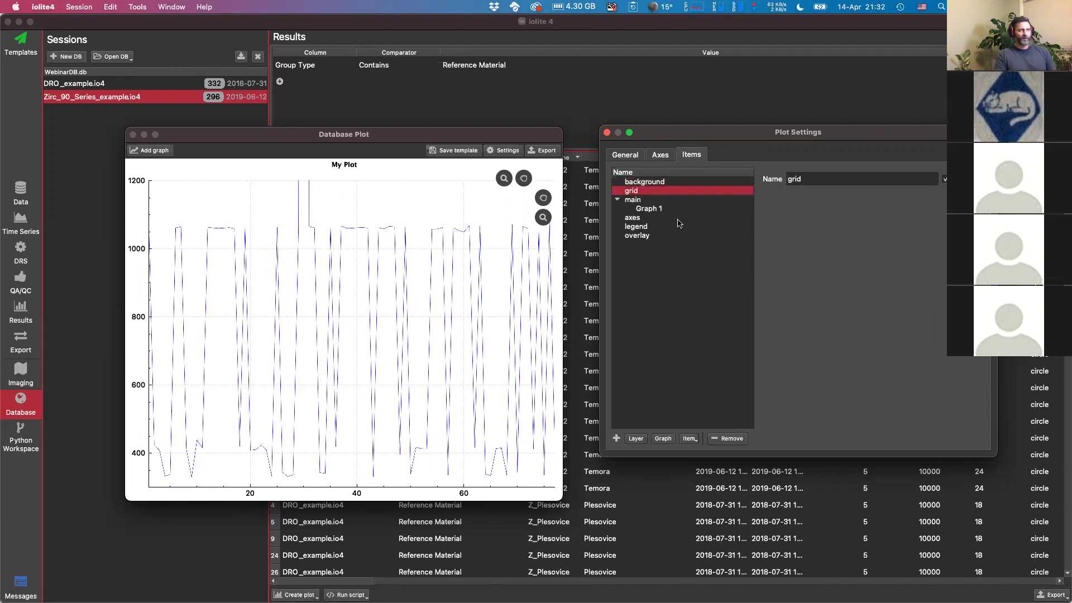
click(637, 218)
click(637, 226)
click(644, 236)
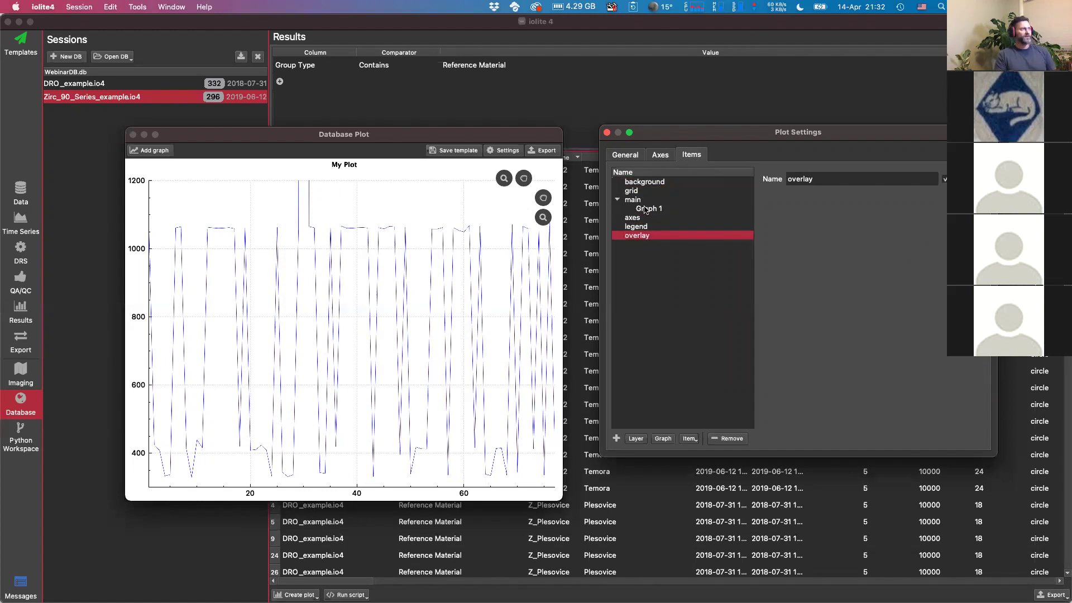
click(618, 200)
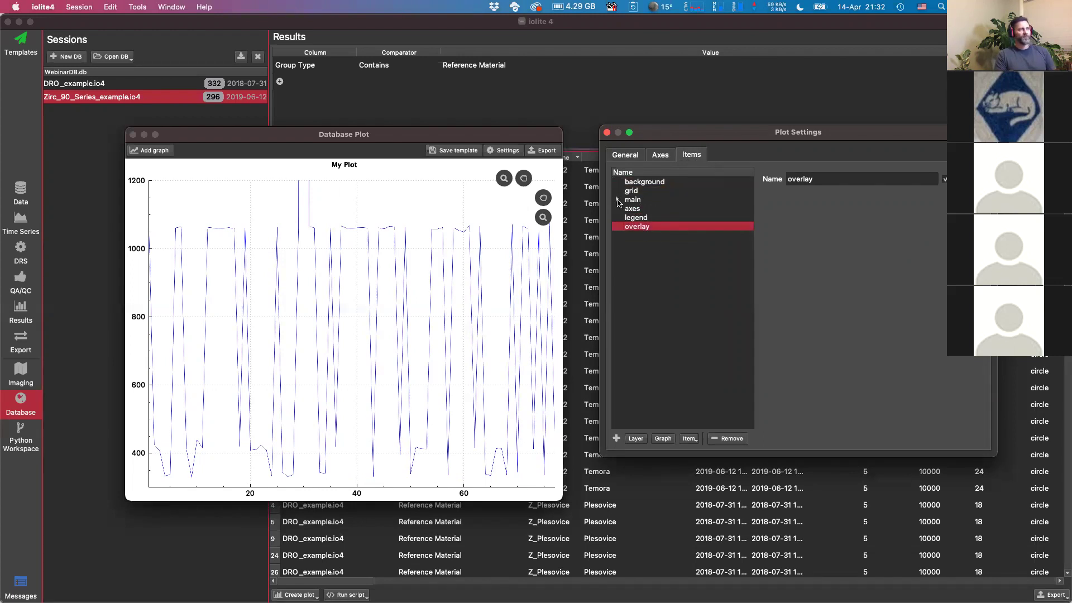
click(617, 200)
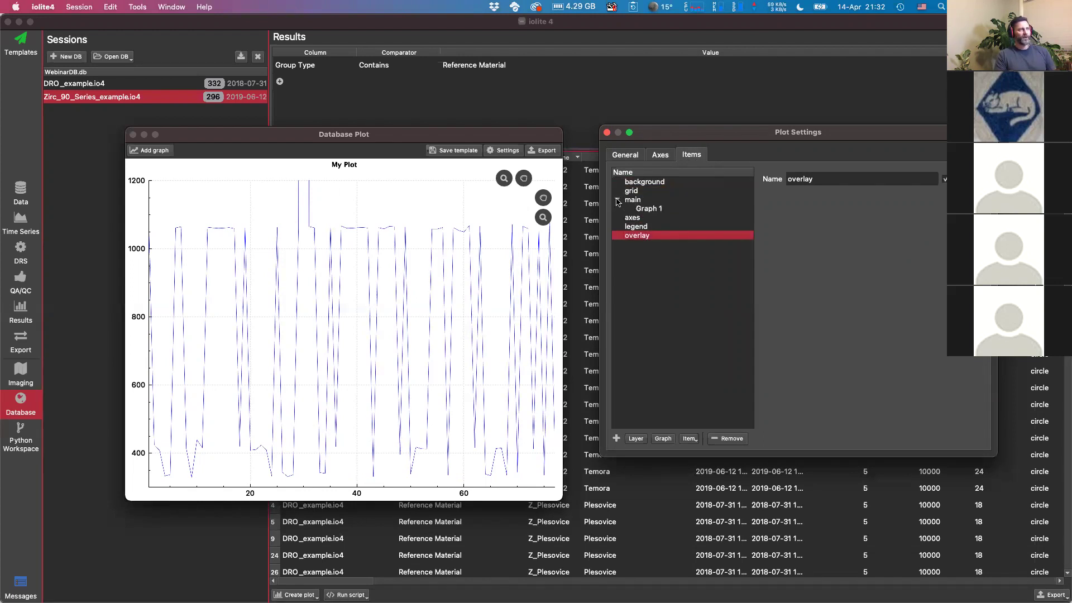
Turn off the line of Graph 1 and show its data points with Disc markers
click(652, 209)
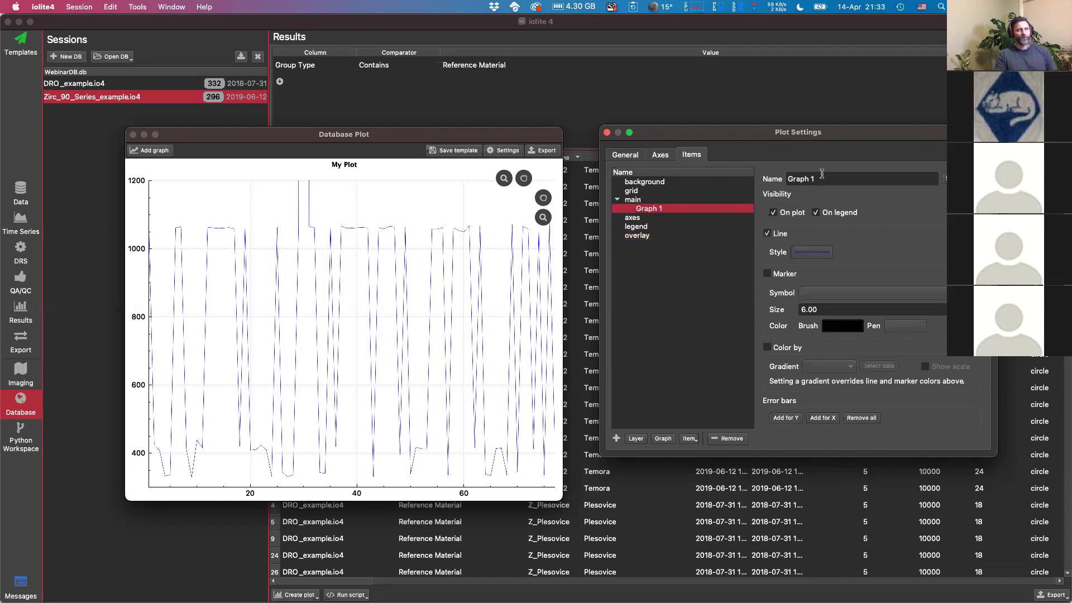
click(768, 234)
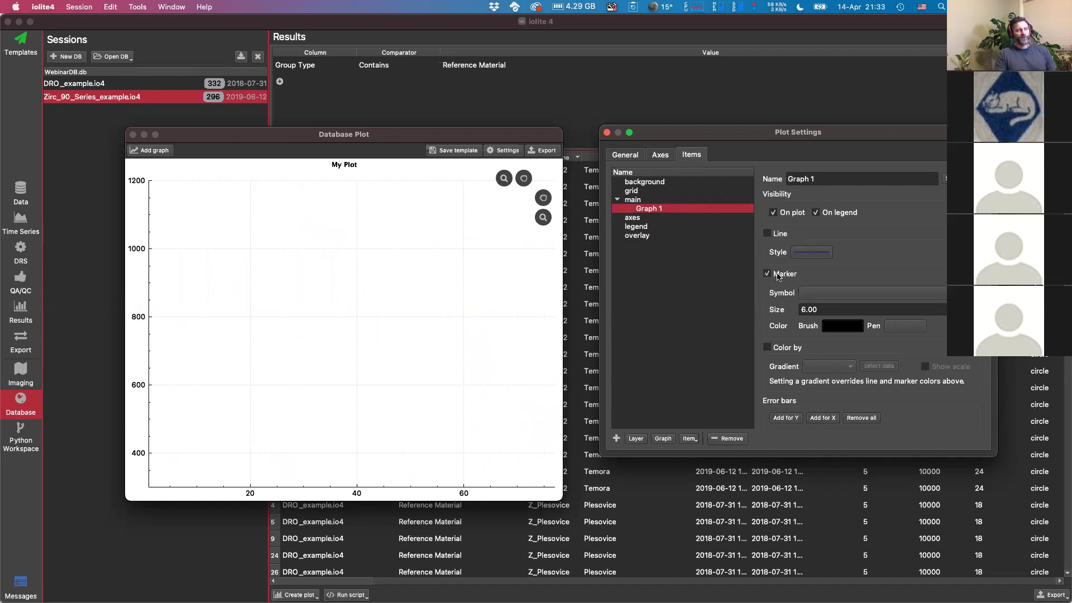
click(822, 294)
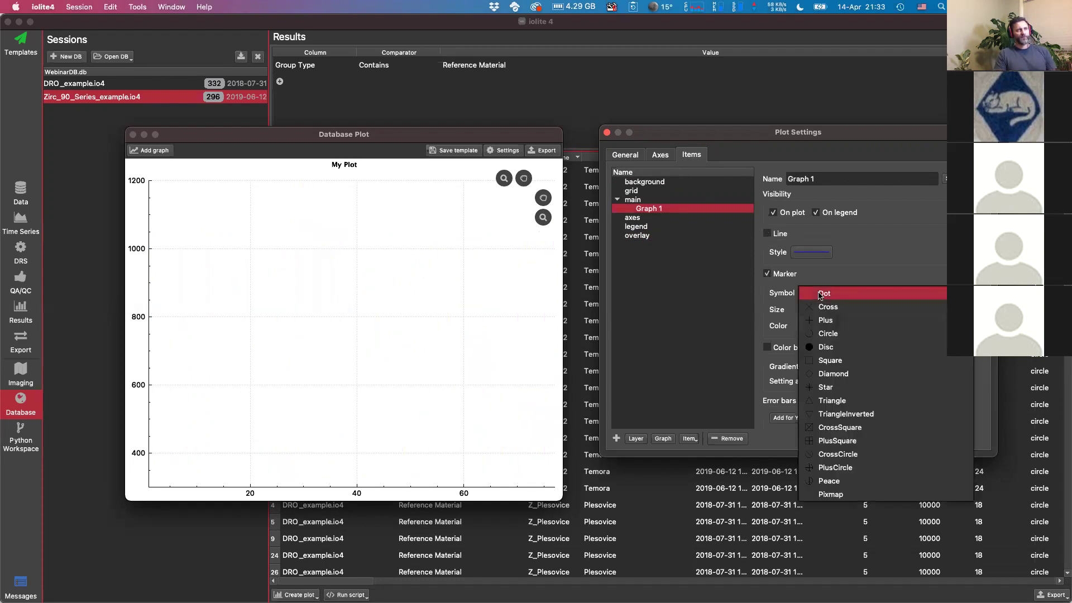
click(833, 347)
Change the pen color of Graph 1's markers to a dark blue basic color
click(894, 329)
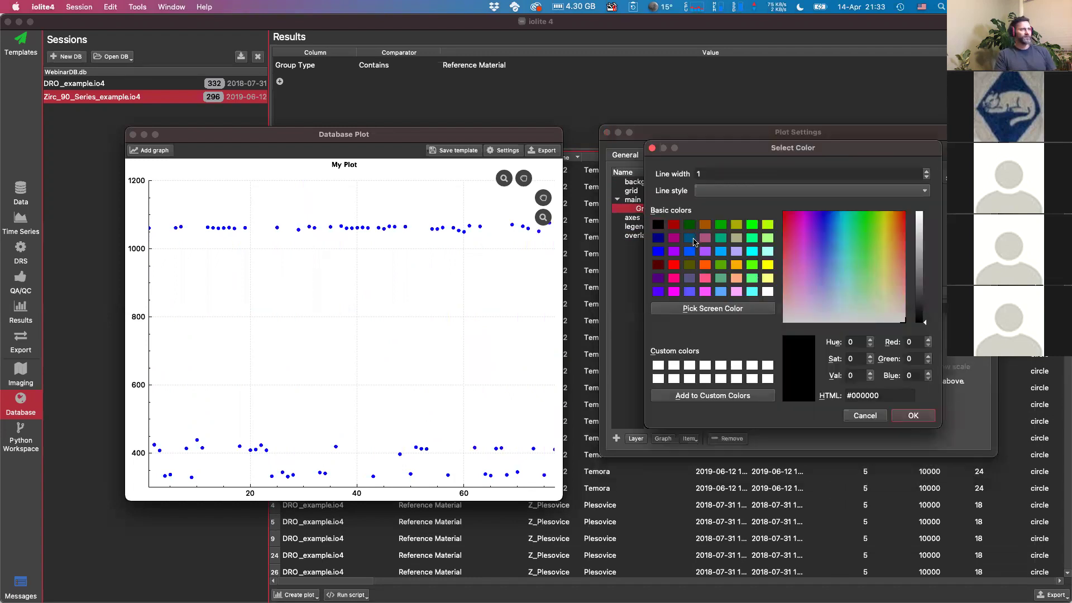
click(694, 239)
click(912, 415)
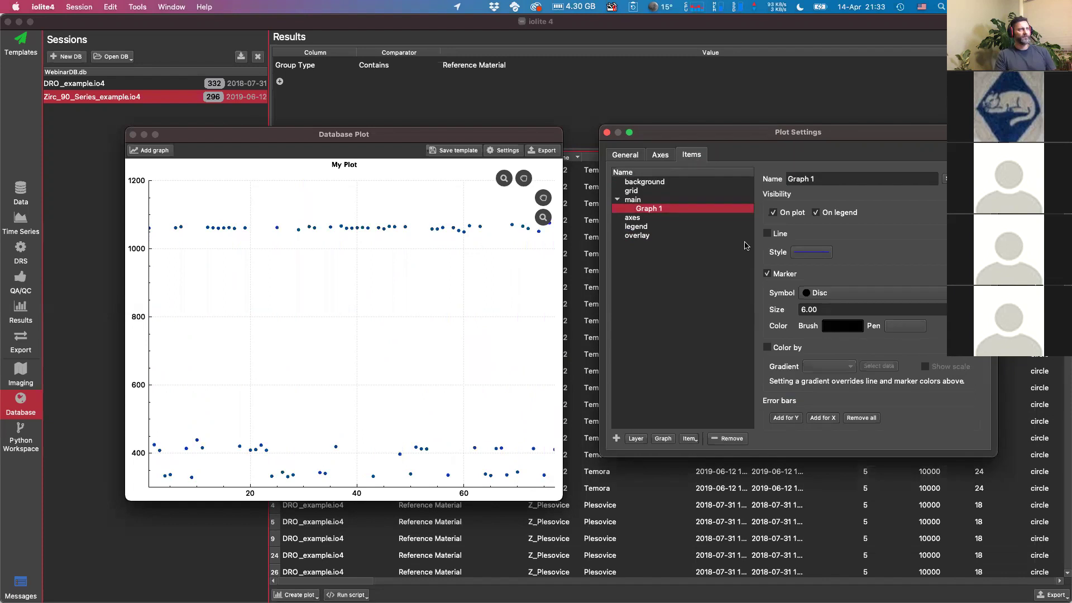
Turn off the X Pan, Y Pan, X Zoom and Y Zoom tools in the plot's general settings
click(636, 192)
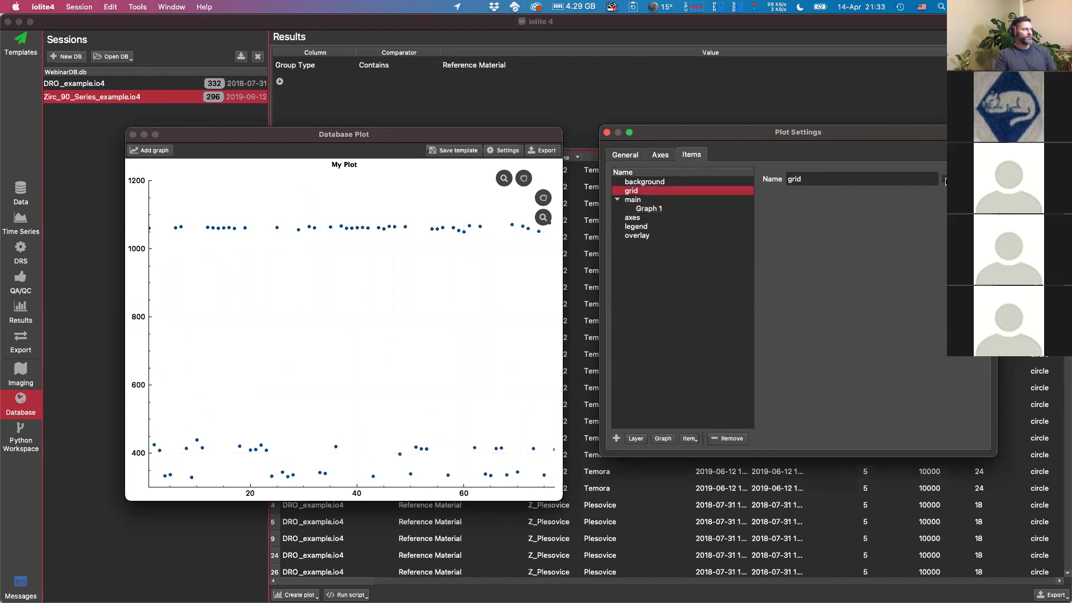
click(606, 134)
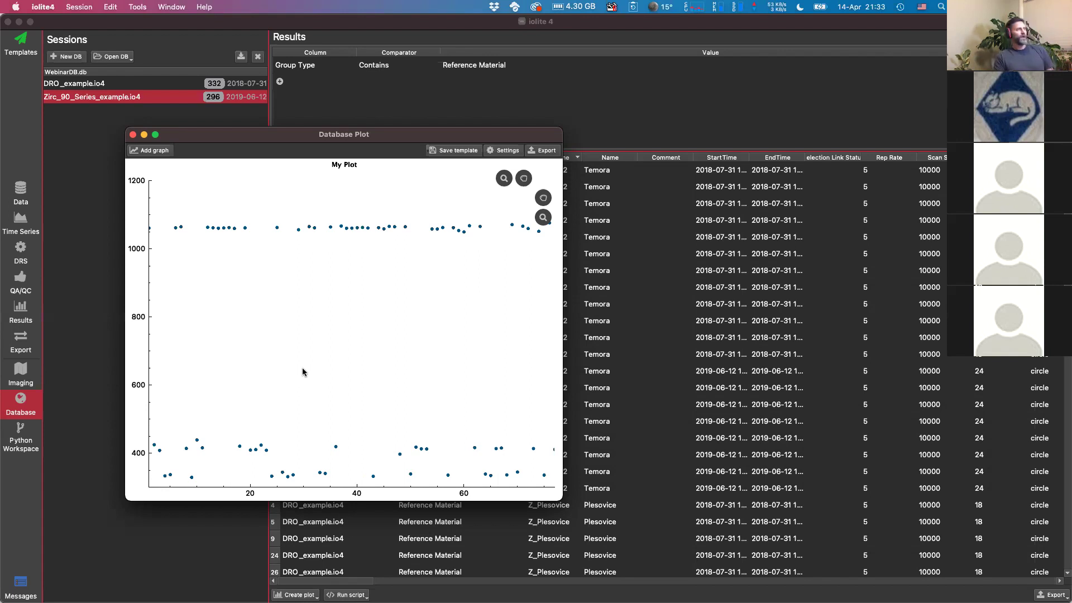
click(494, 151)
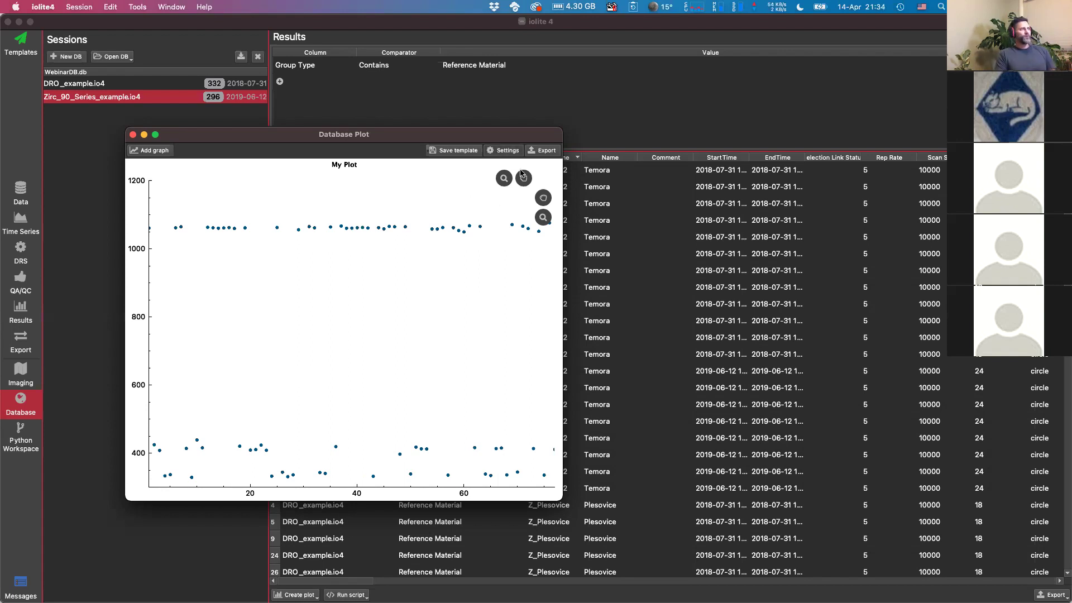
click(162, 288)
click(199, 288)
click(237, 288)
click(279, 288)
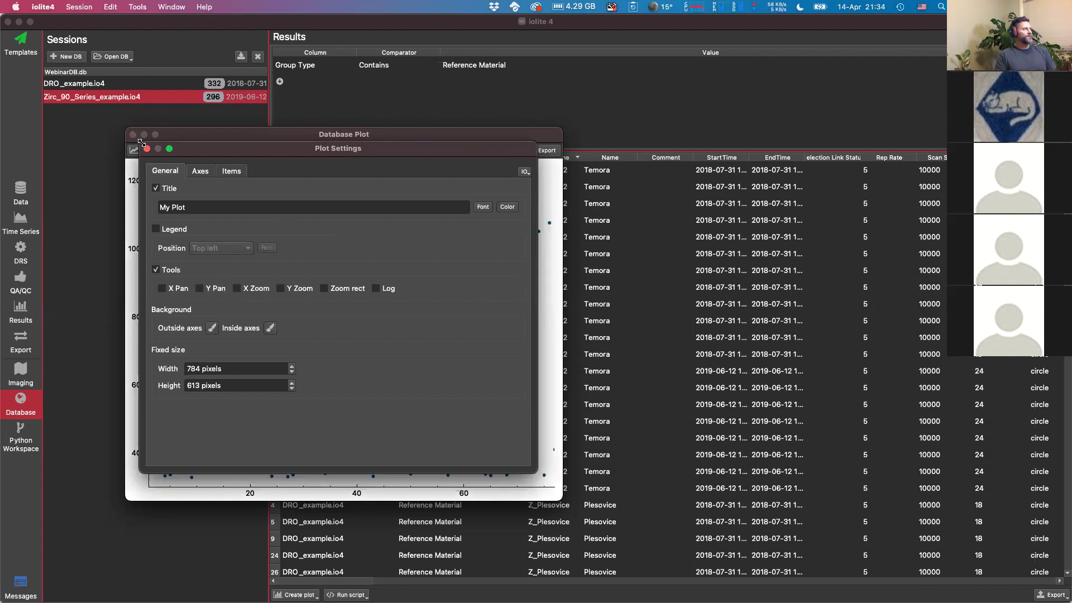
click(147, 149)
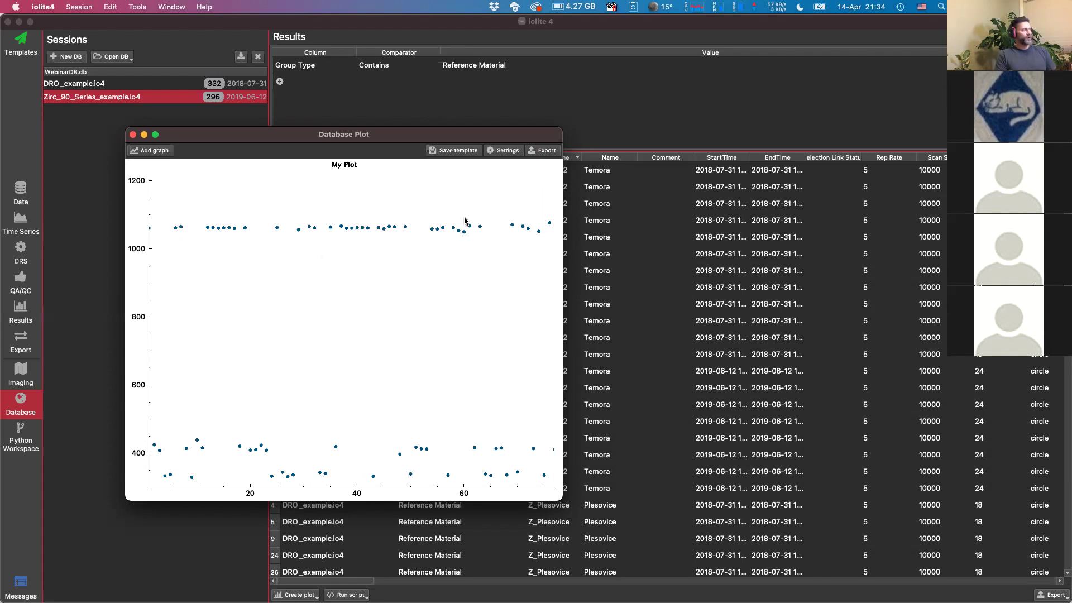
Start exporting the plot to a file and cancel without saving
click(538, 153)
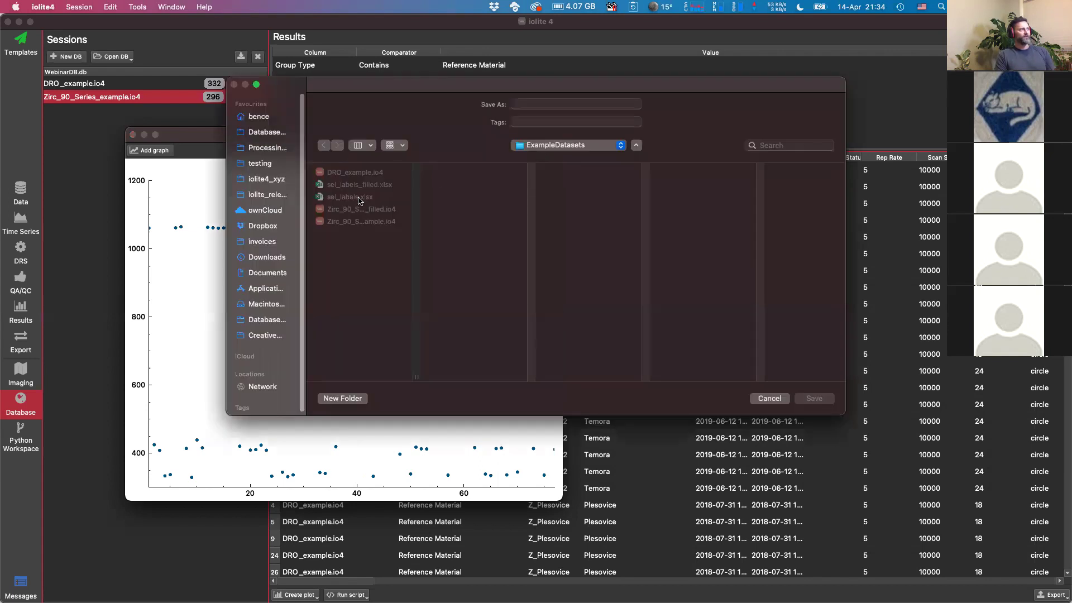
click(769, 399)
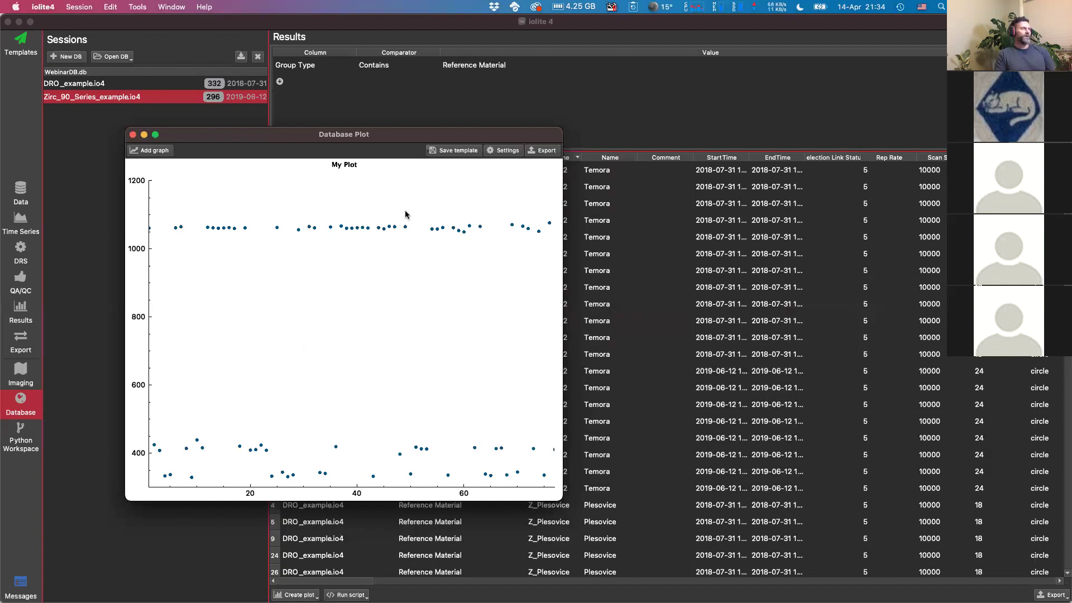
Save the plot as a template named MyAgePlot and close the plot window
click(455, 150)
text(MyAge)
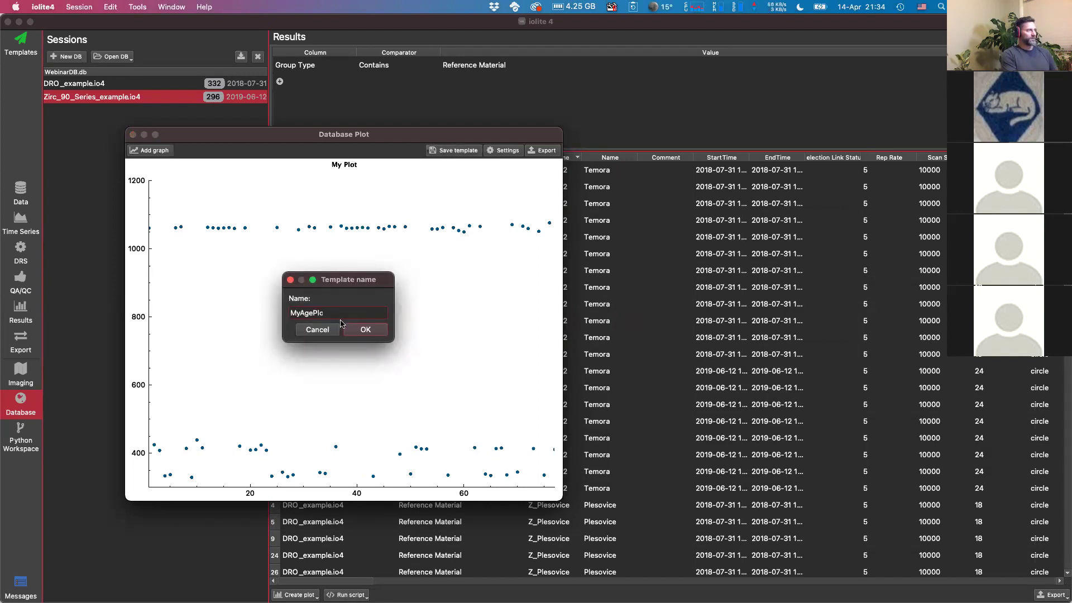
text(Plo)
key(Return)
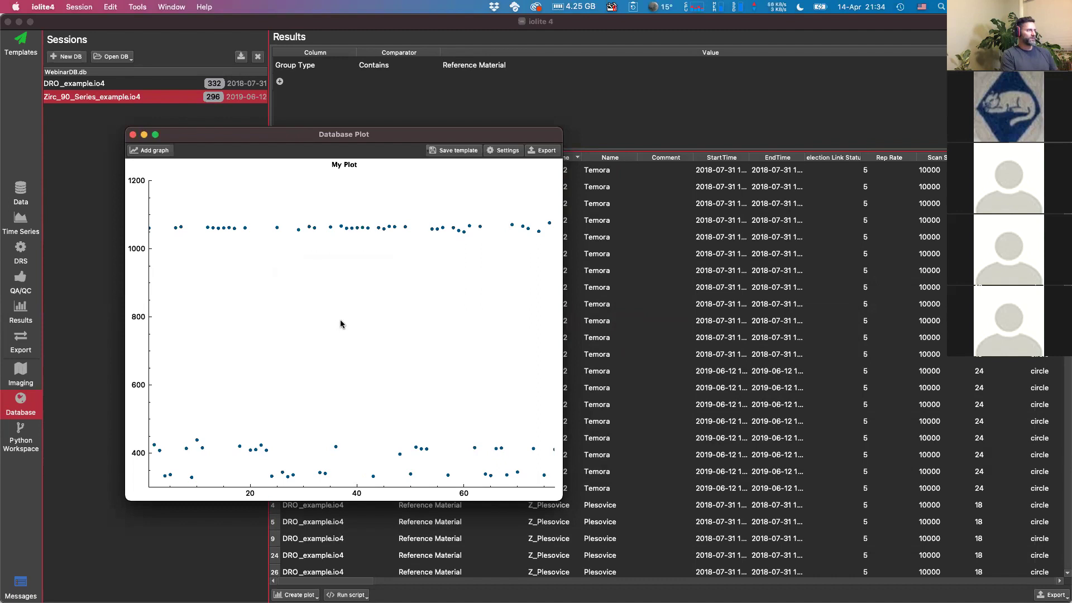
click(133, 135)
Check the saved MyAgePlot template by creating a plot from it, and close that plot
click(296, 595)
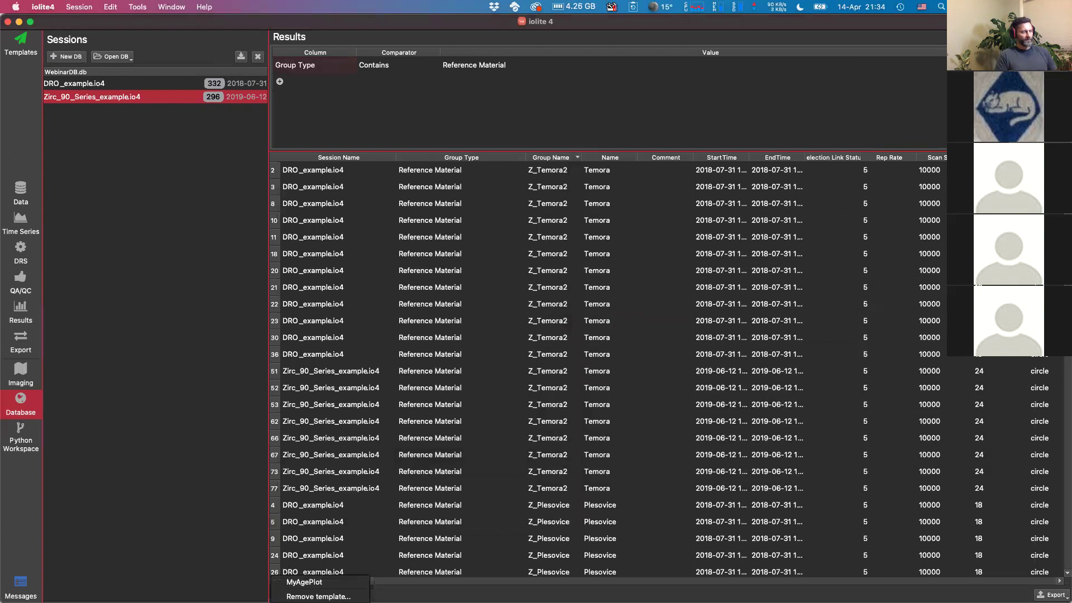
click(304, 582)
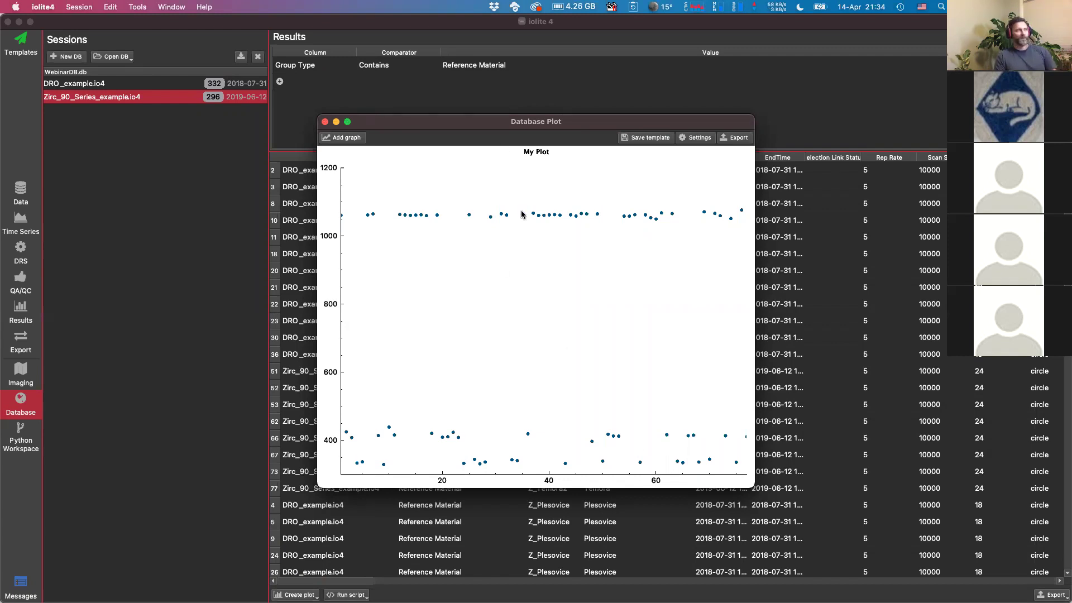
click(324, 122)
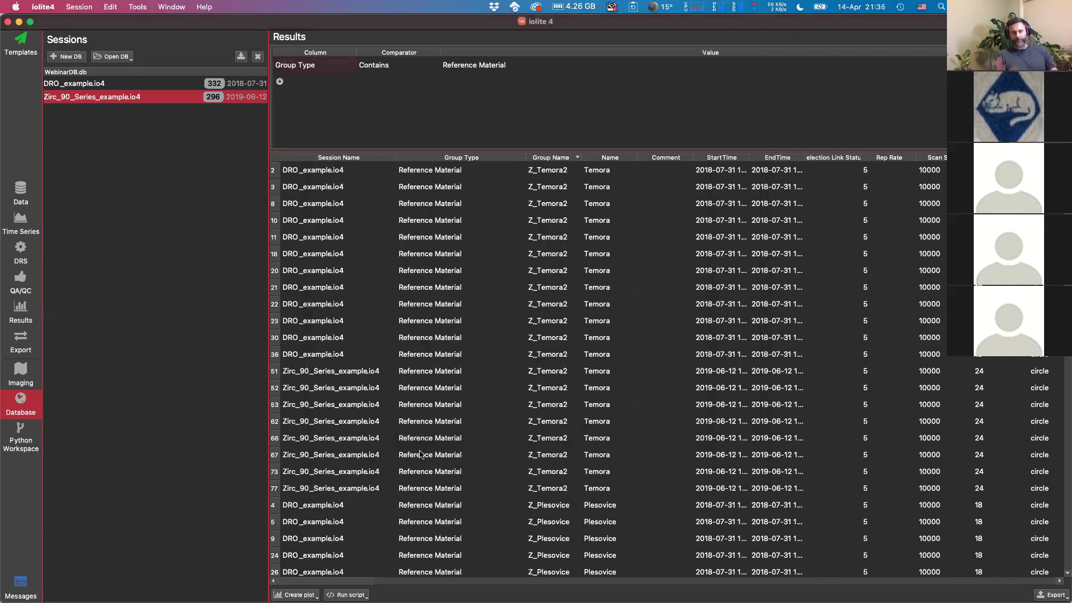
Check the Basic Plotting Example slide in the presentation and return to iolite
mouse_move(295, 593)
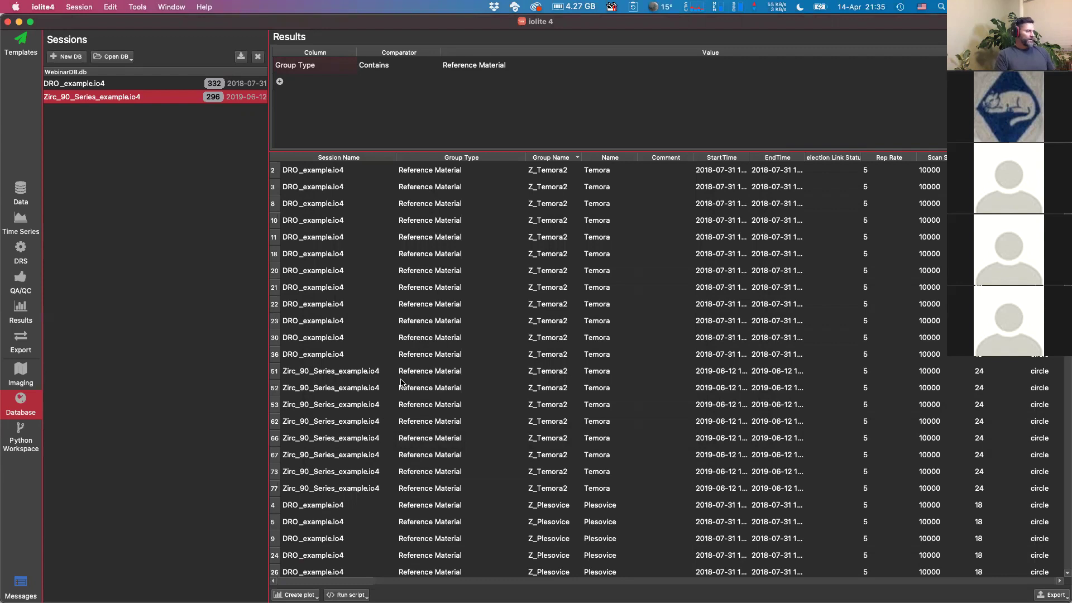
key(super+Tab)
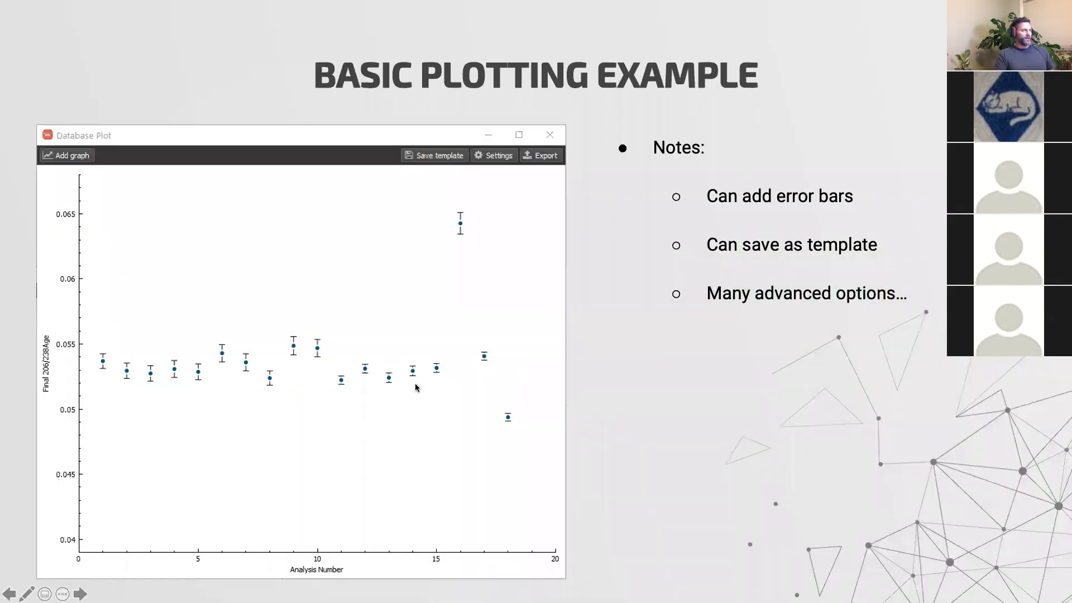
key(super+Tab)
Create a new plot from the MyAgePlot template and display the settings of Graph 1 in its main layer
click(294, 594)
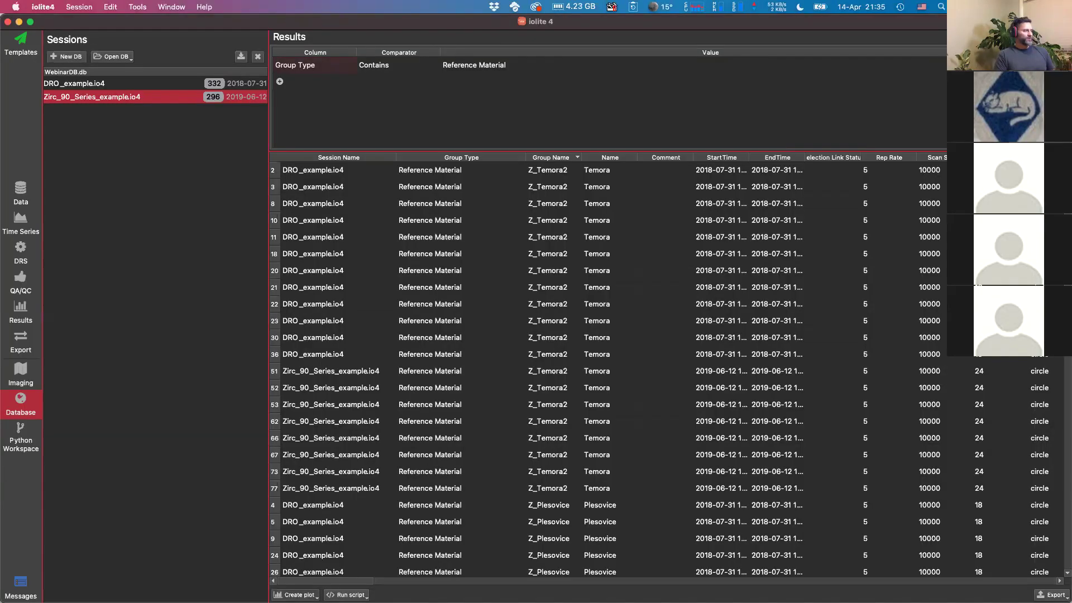
click(304, 582)
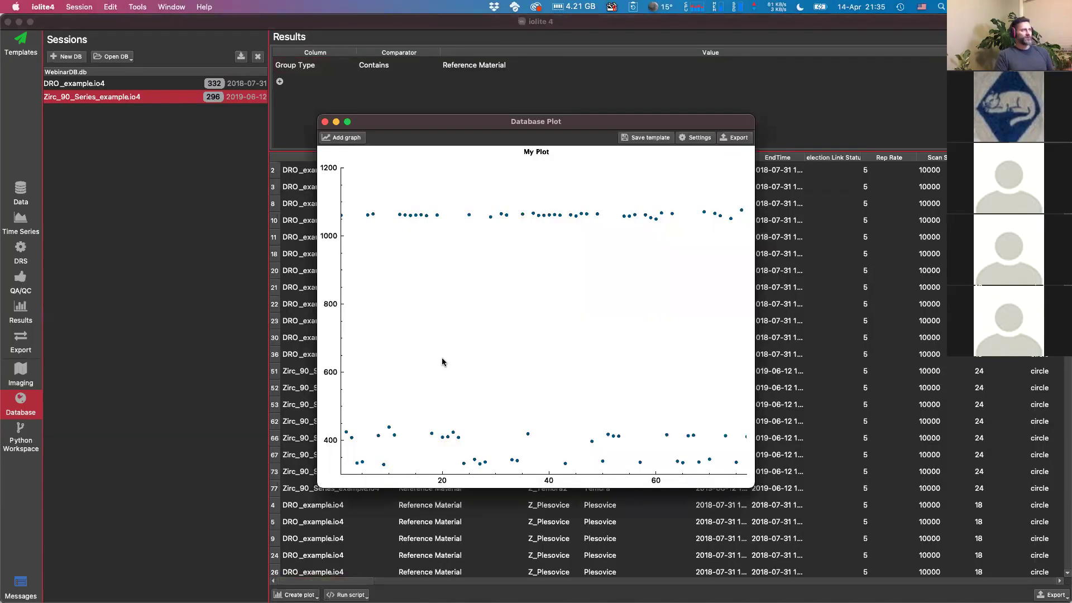
click(695, 137)
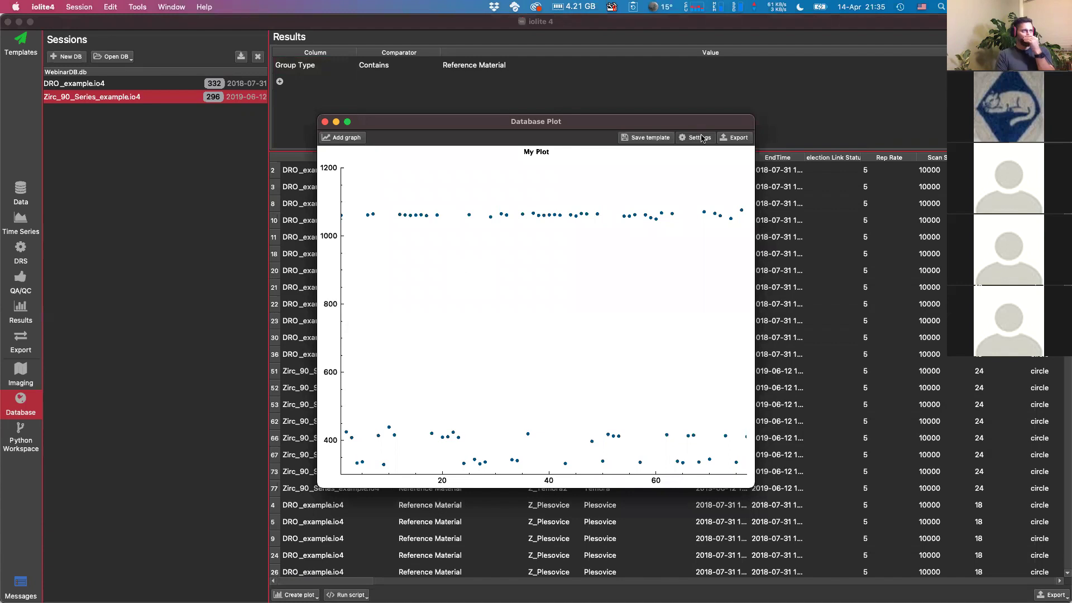
click(418, 160)
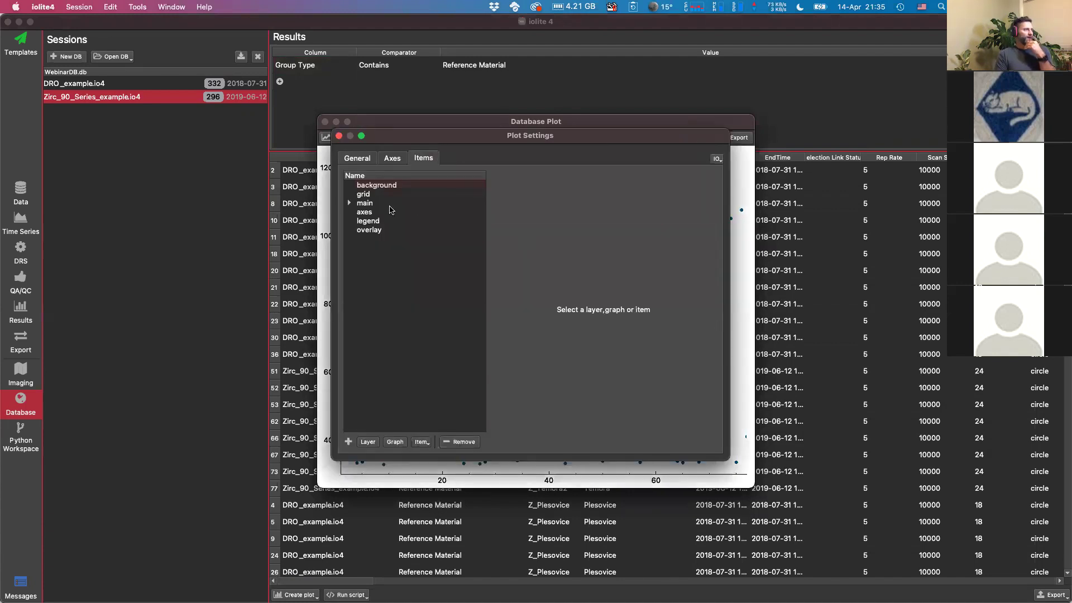
click(350, 203)
click(376, 212)
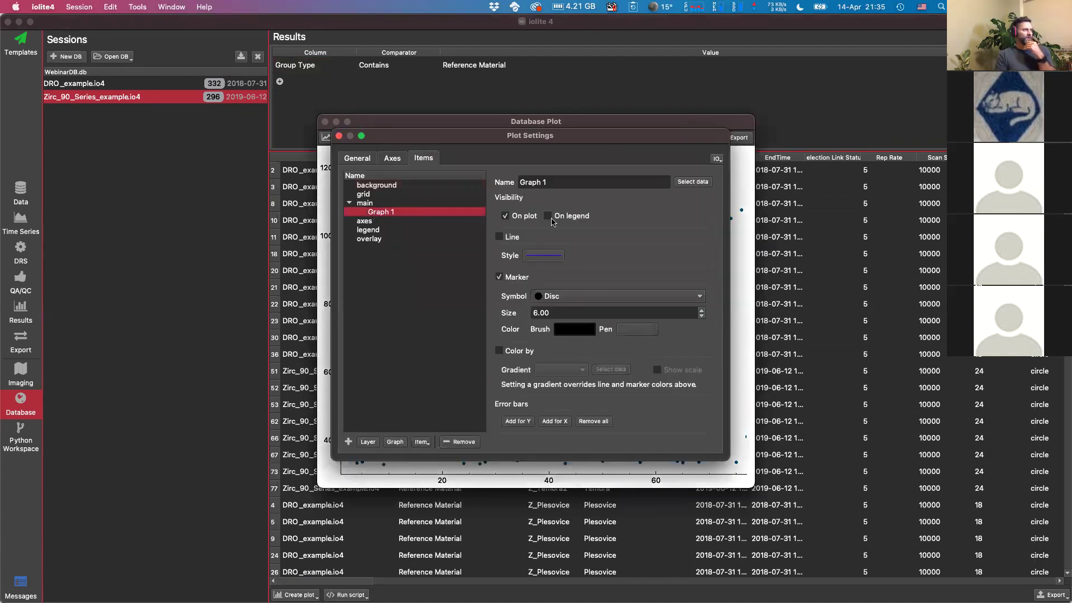
Add Y error bars to Graph 1 from the output Final Pb206/U238 age Int2SE, and close the settings and plot
click(517, 422)
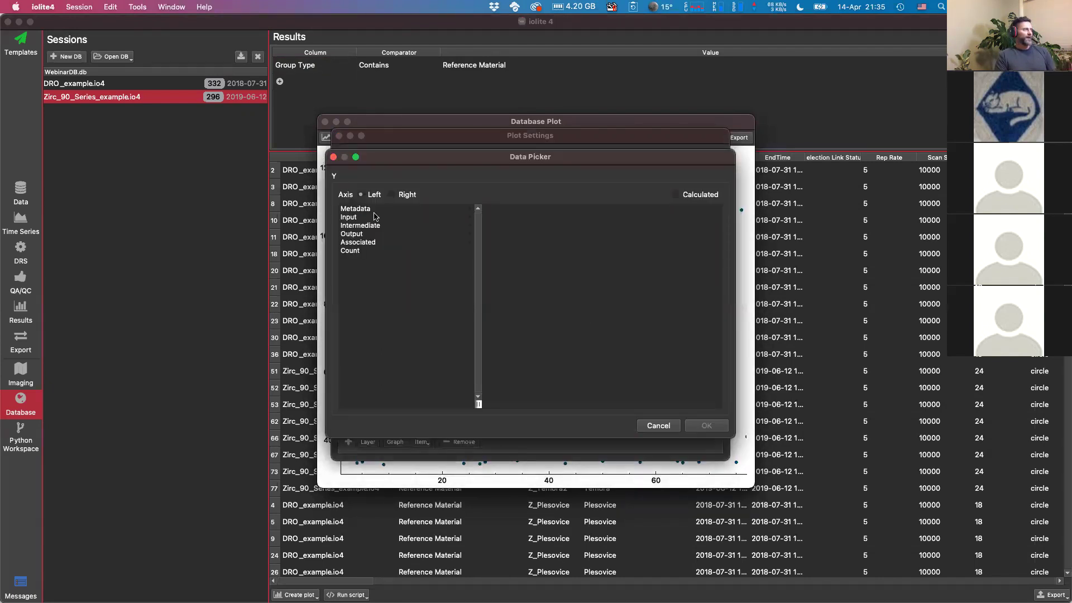
click(352, 234)
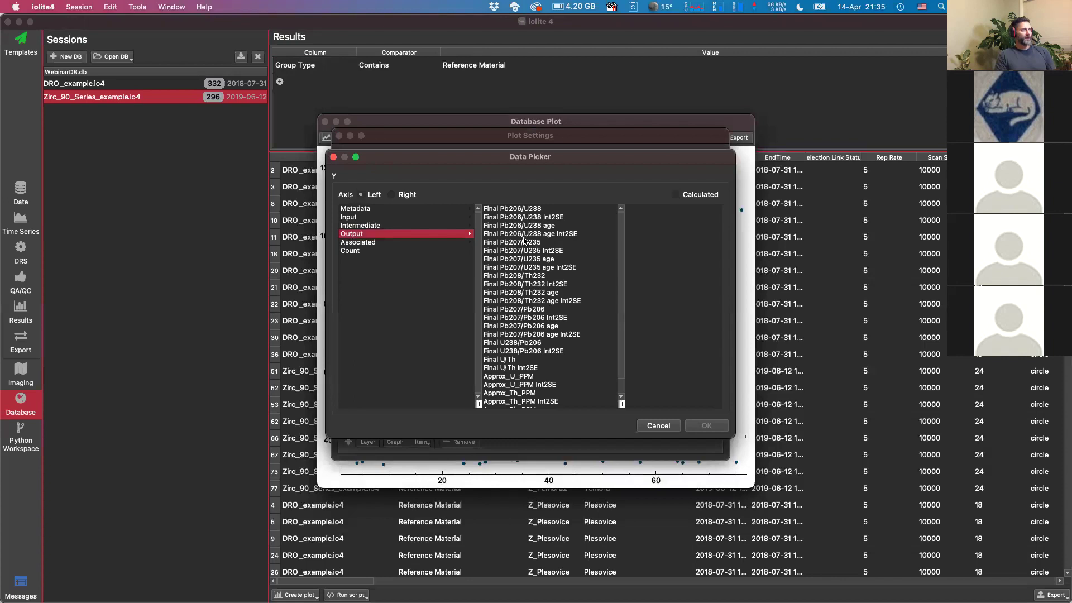
click(517, 235)
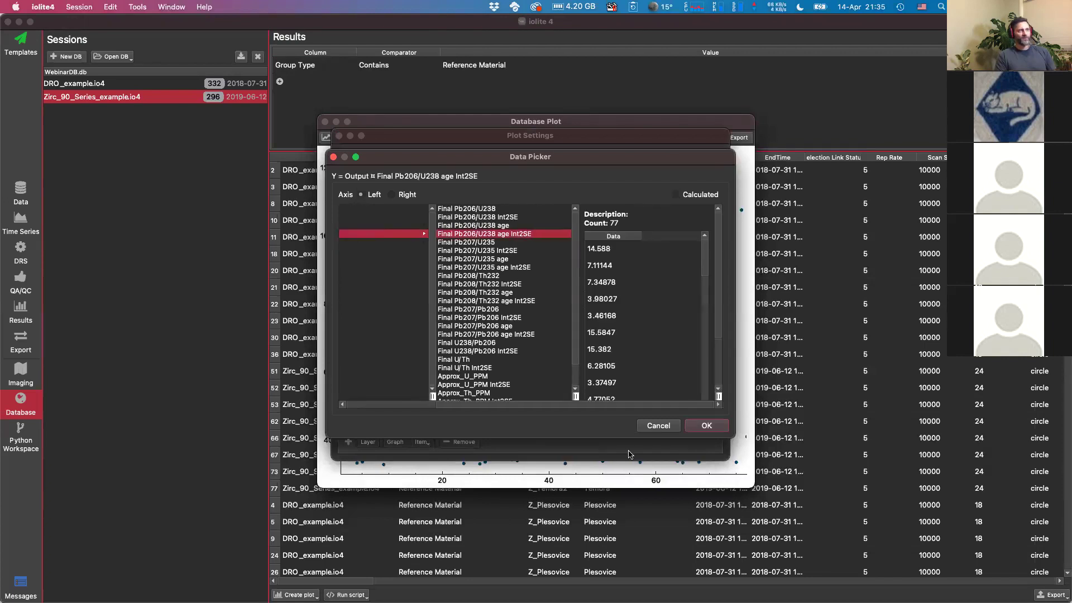
click(706, 426)
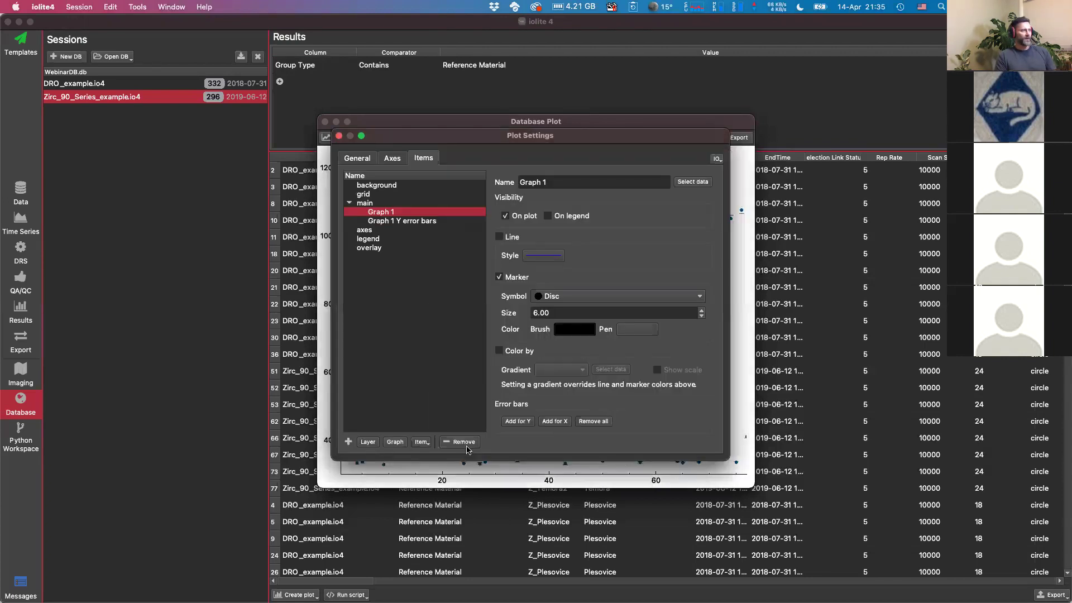
drag(390, 139, 650, 178)
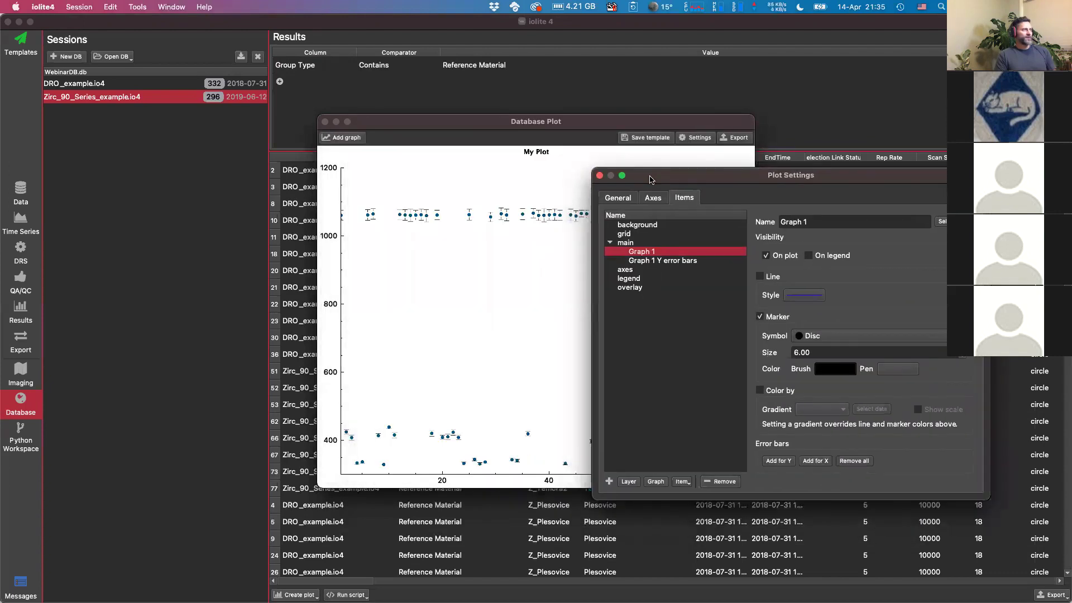
click(599, 175)
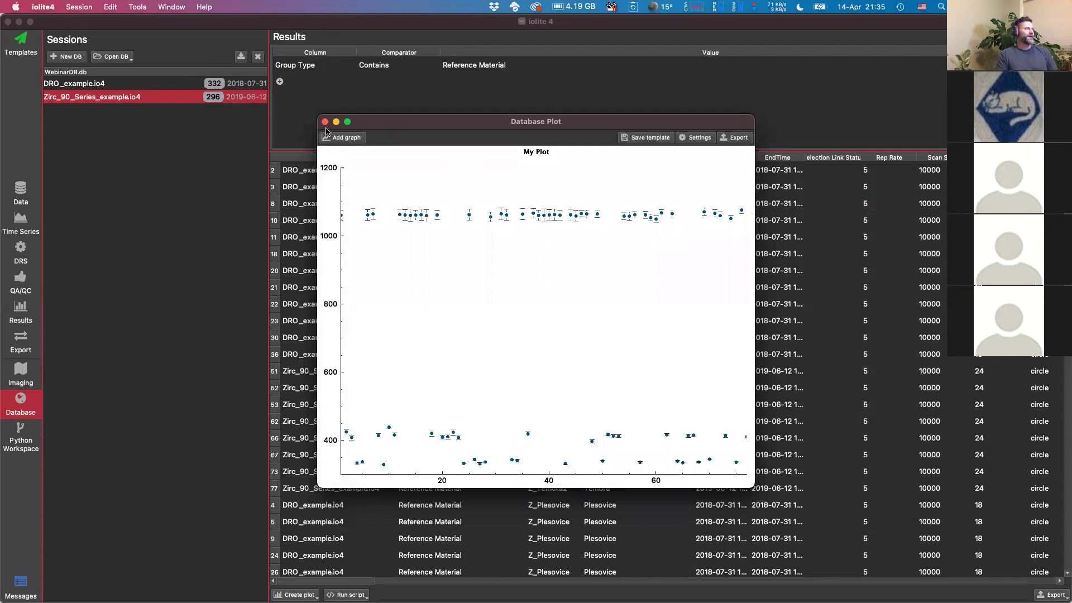
key(super+w)
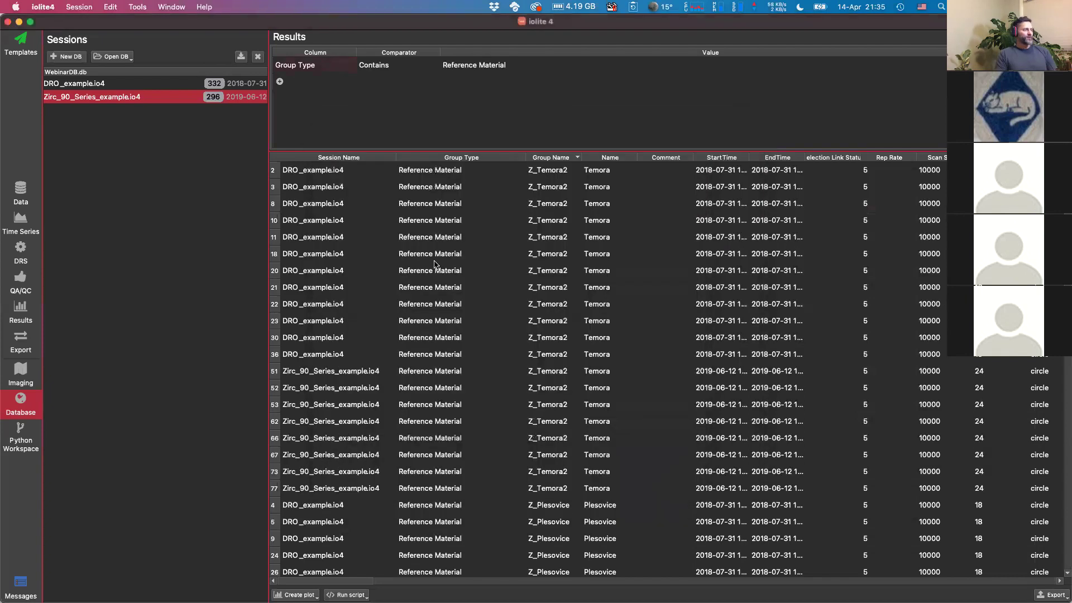
Switch to the presentation to view the Basic Export Example slide, and return to iolite
key(super+Tab)
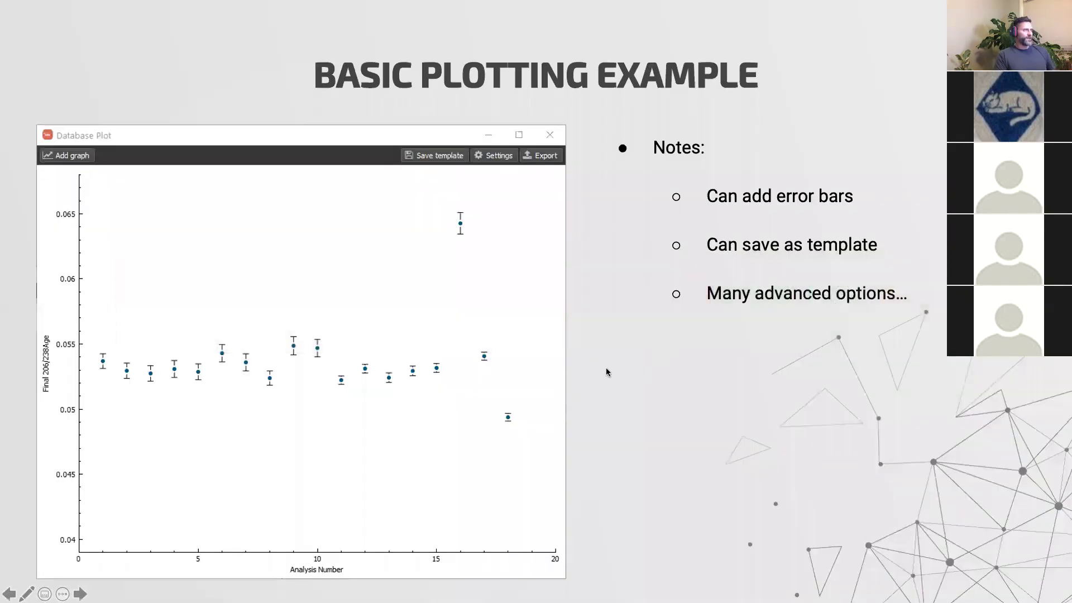
key(Right)
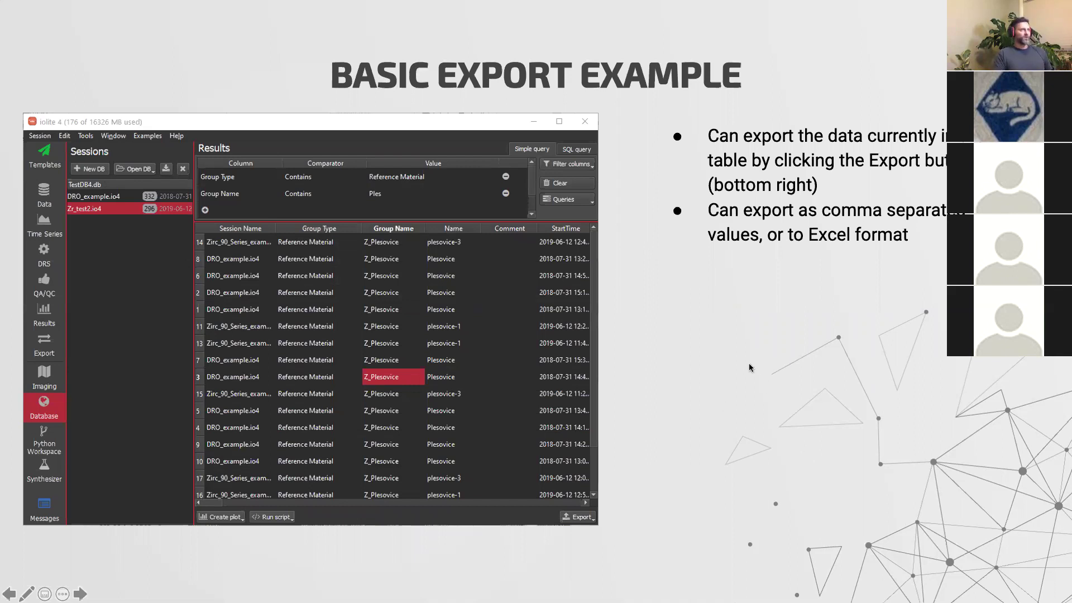
key(super+Tab)
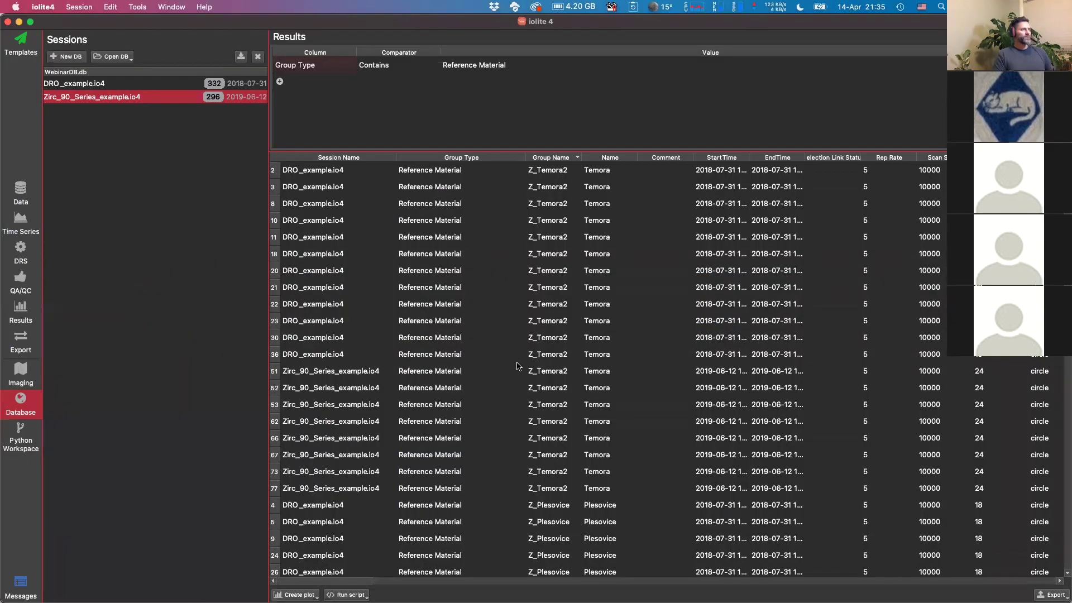
Try to export the results table of reference materials in Excel format
click(433, 190)
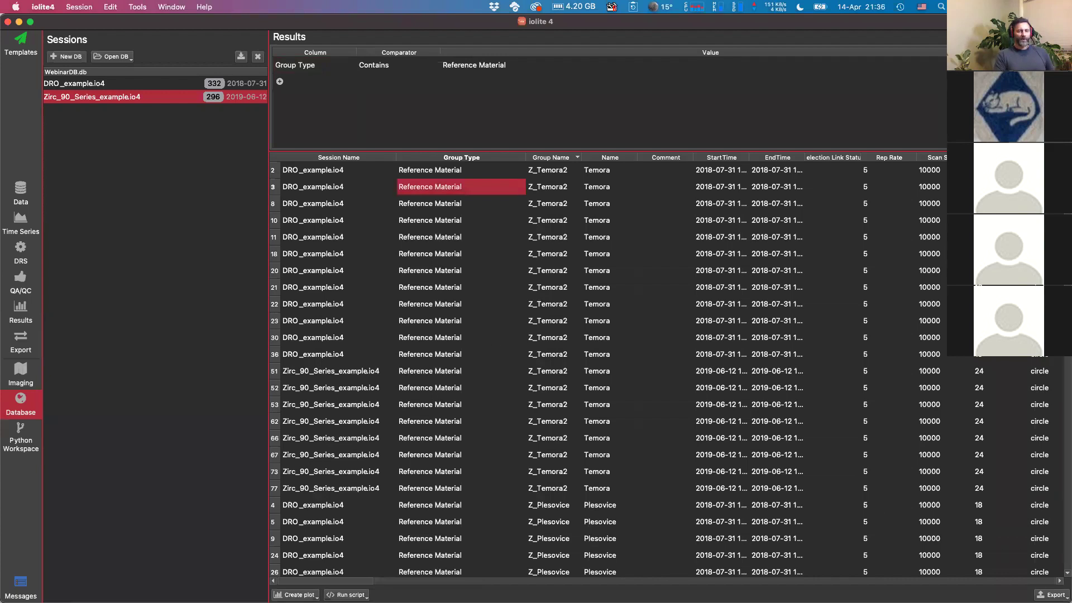
click(1051, 594)
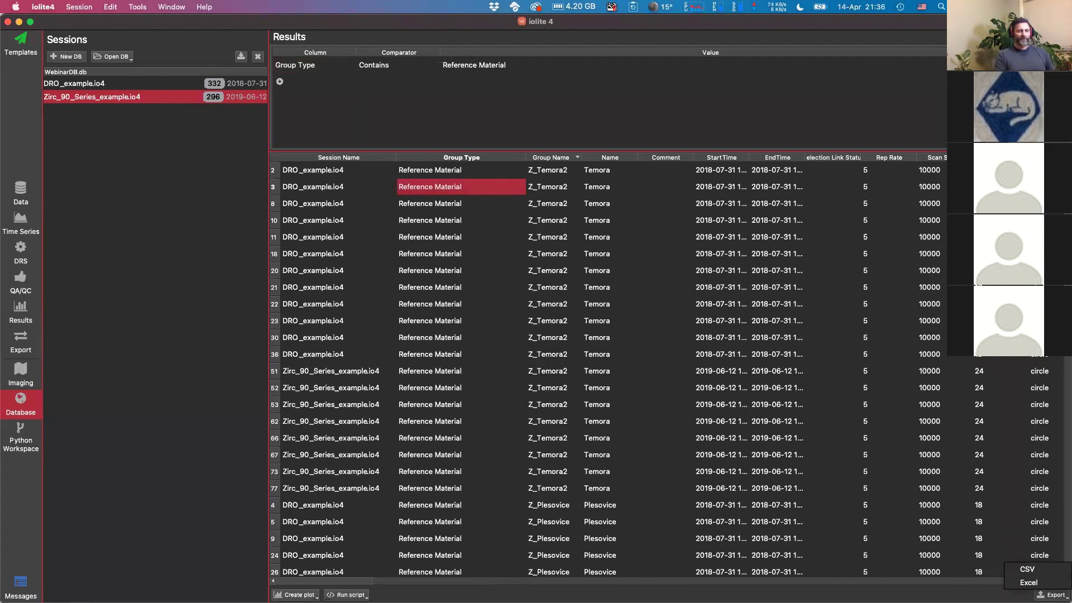
click(1039, 580)
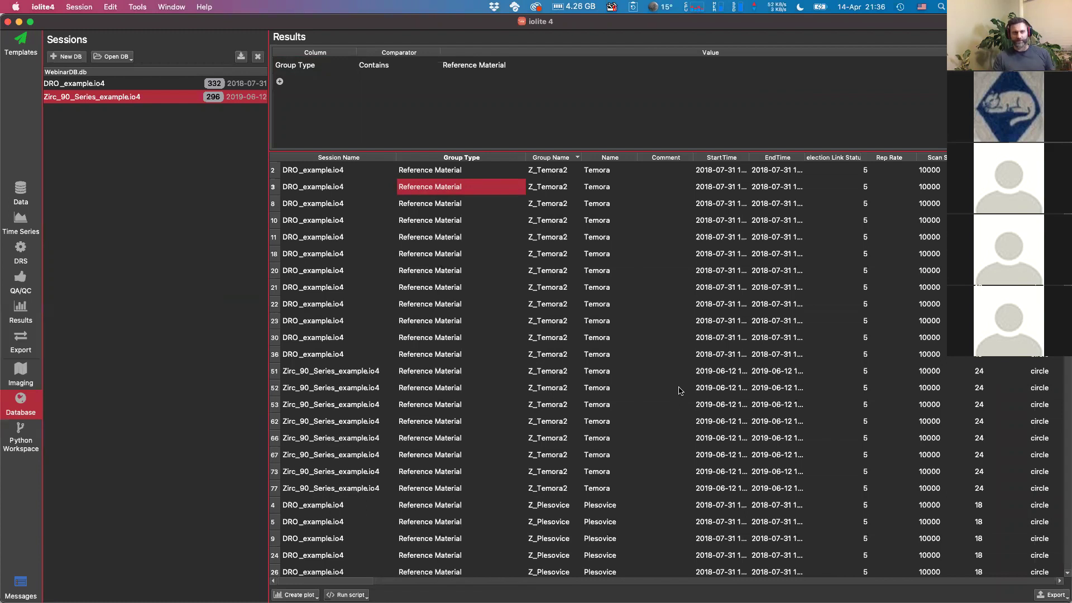
Switch to the presentation to review the Basic SQL Example slide, and return to iolite
key(super+Tab)
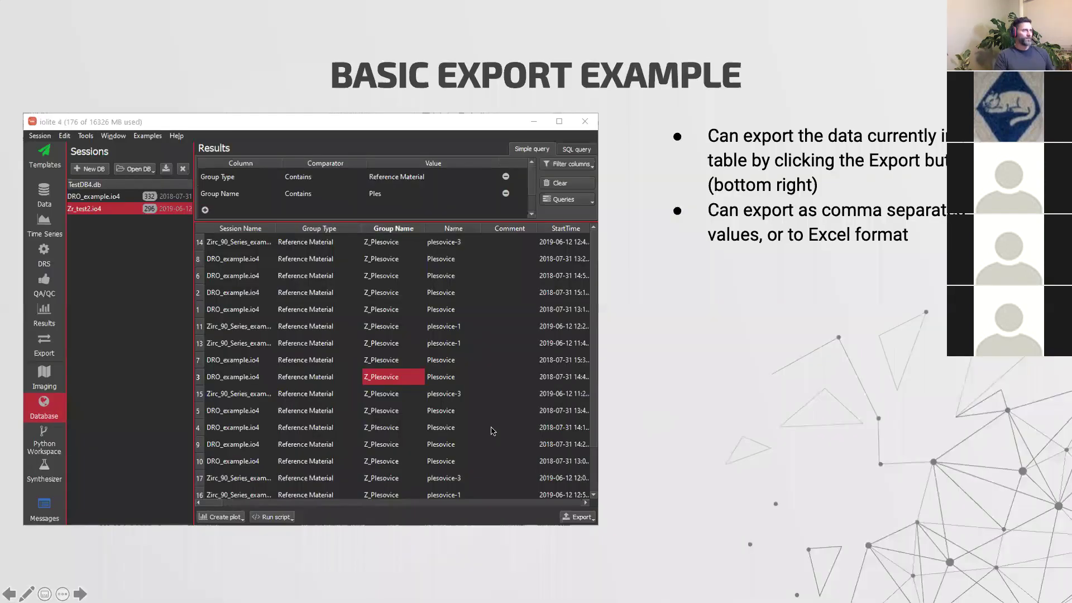
key(Right)
key(Right)
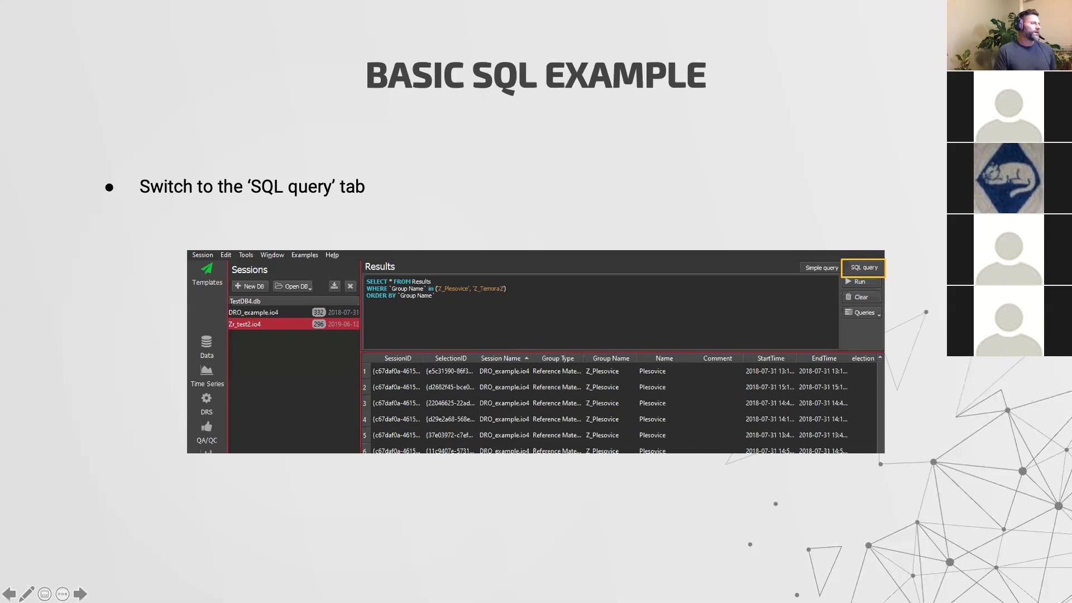
key(super+Tab)
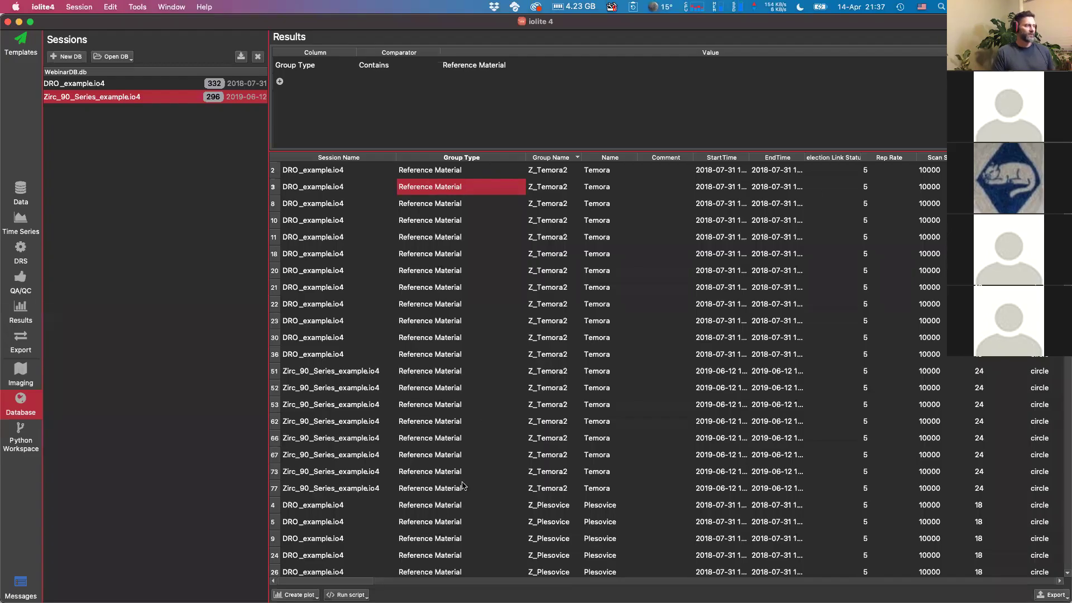
Examine the isotope ratio and age columns of the reference material results, and select the DRO_example.io4 session
scroll(527, 554, right, 5)
scroll(527, 554, right, 5)
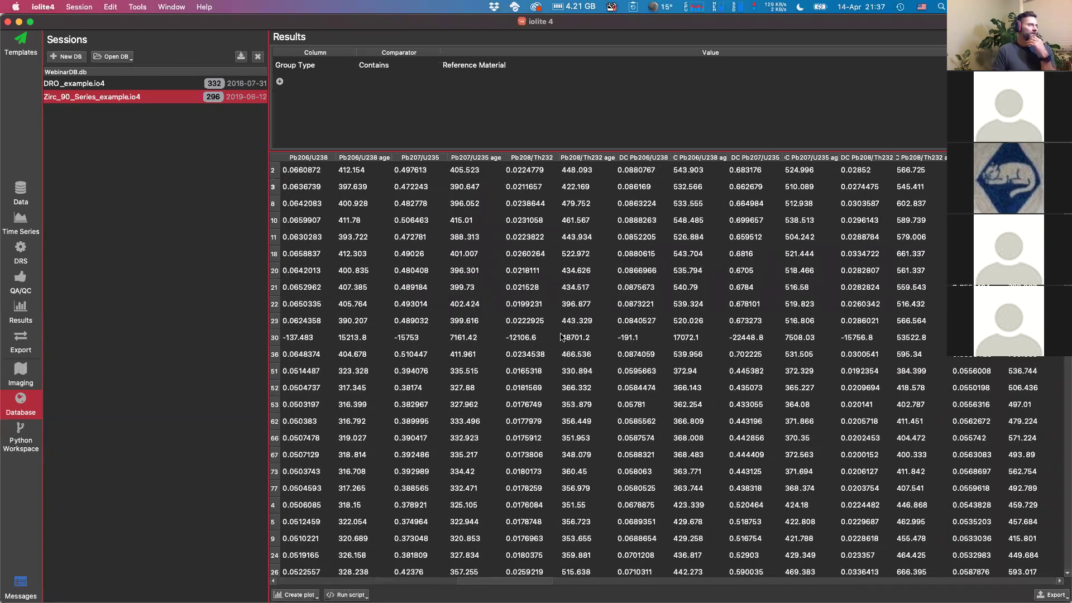
click(69, 84)
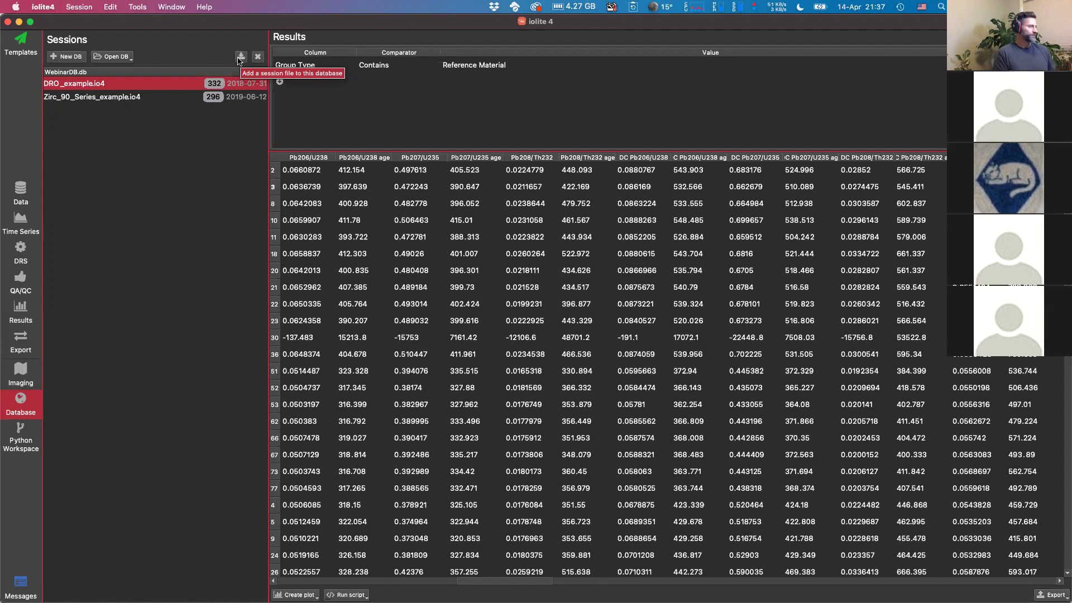
Check the Basic SQL Example slide, return to iolite's SQL query view, and widen the SessionID and SelectionID columns
key(super+Tab)
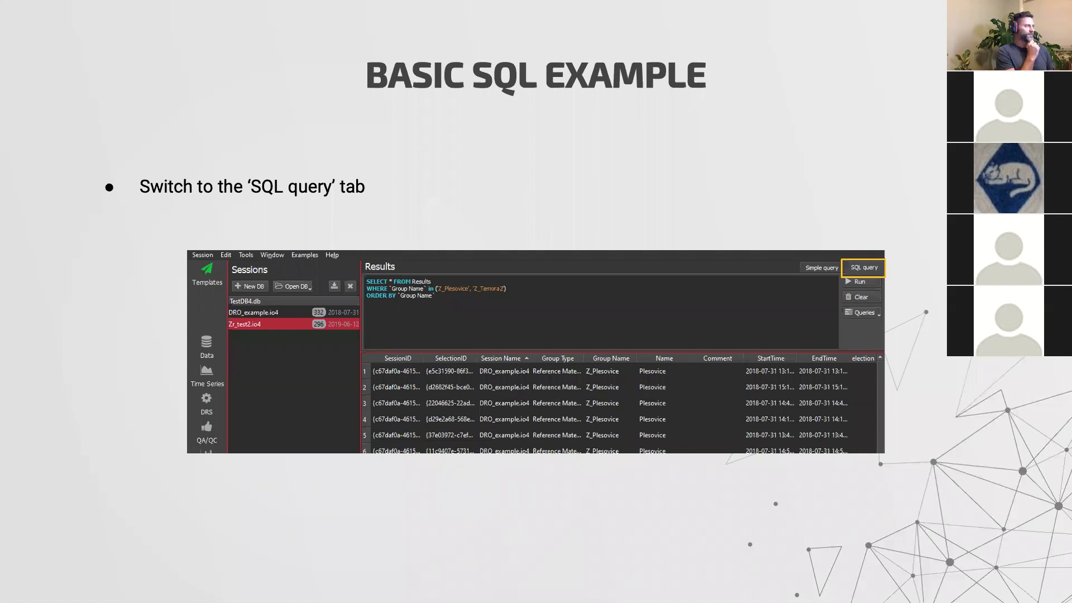
key(super+Tab)
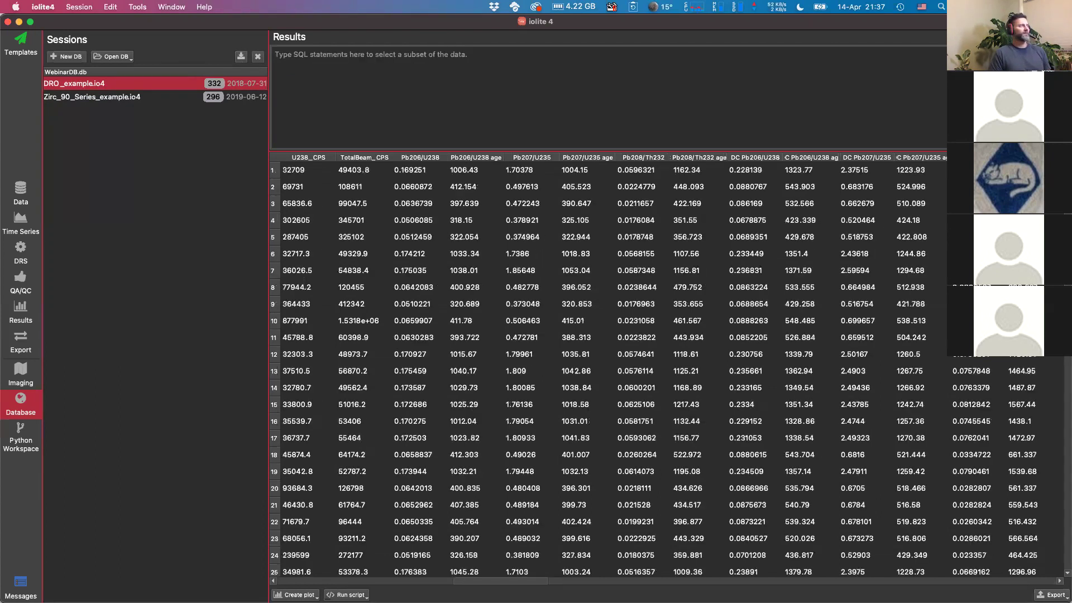
drag(489, 583, 318, 584)
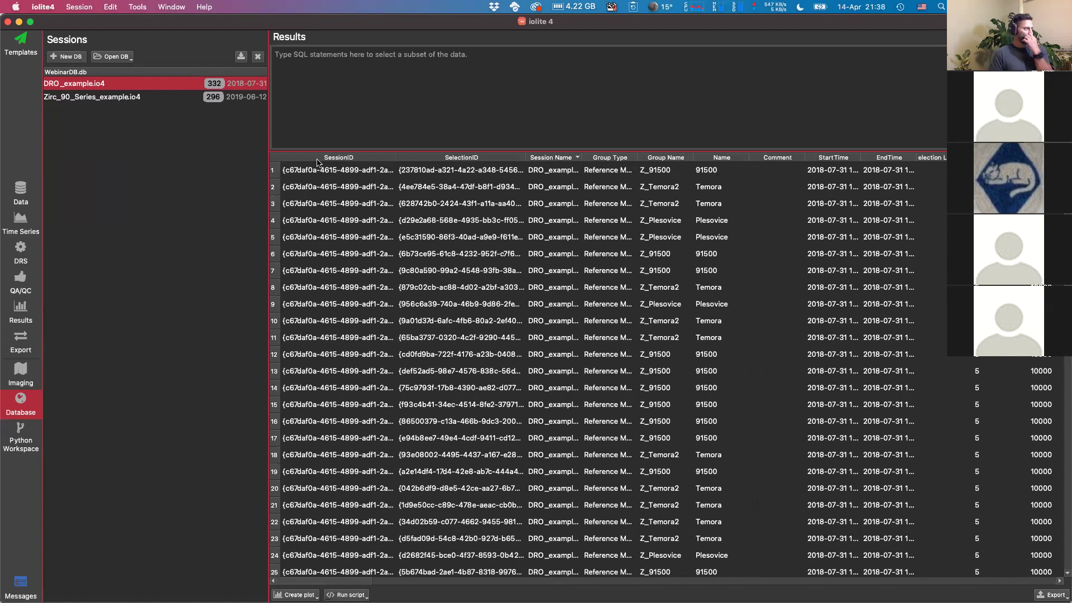
drag(396, 162, 469, 164)
scroll(407, 239, down, 10)
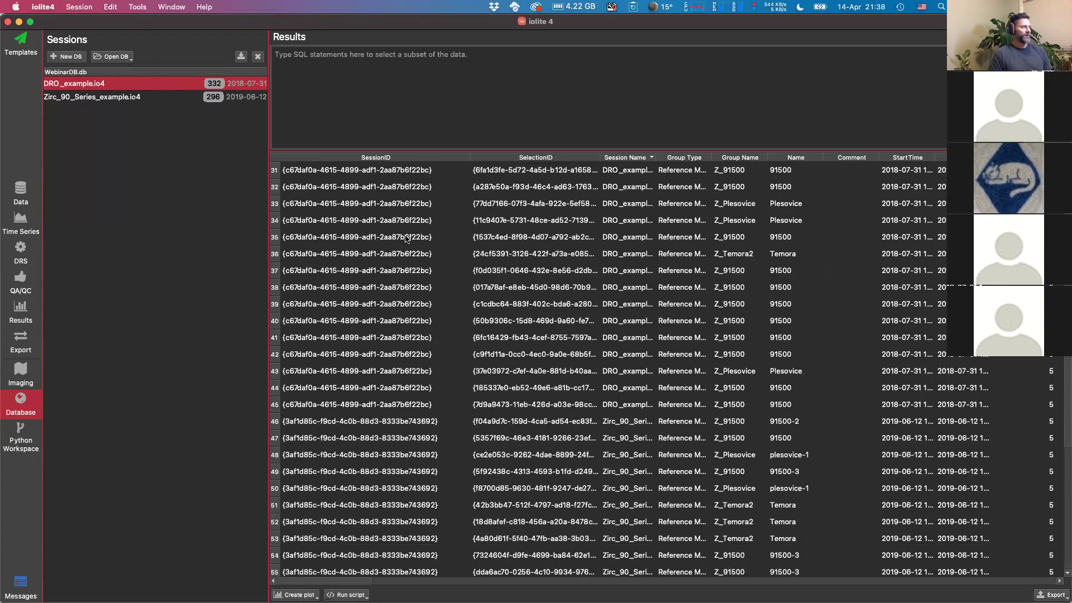
scroll(403, 218, up, 4)
scroll(402, 218, up, 6)
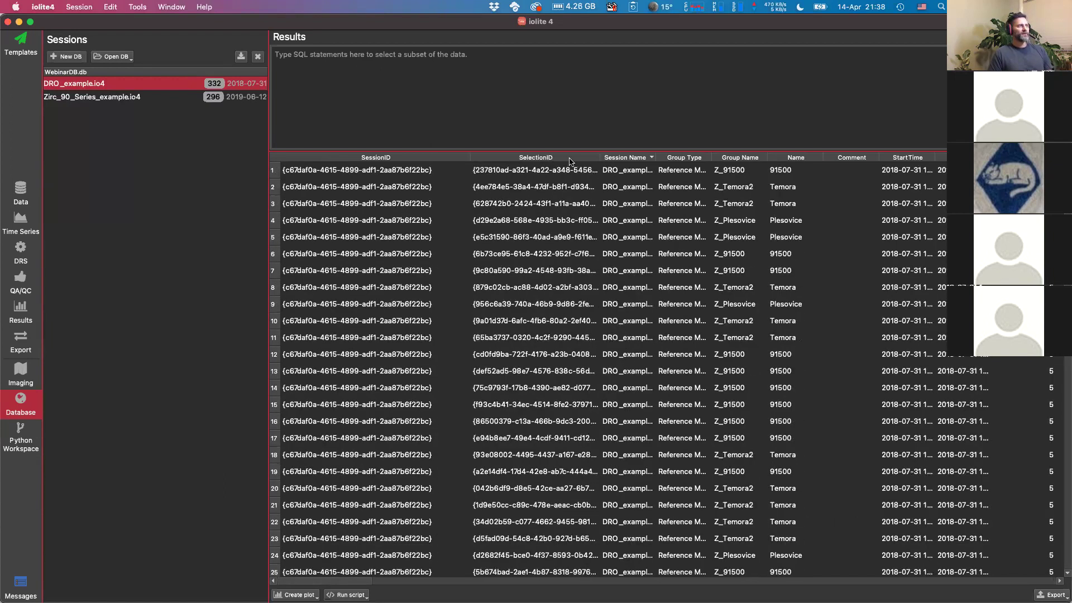
drag(600, 157, 658, 150)
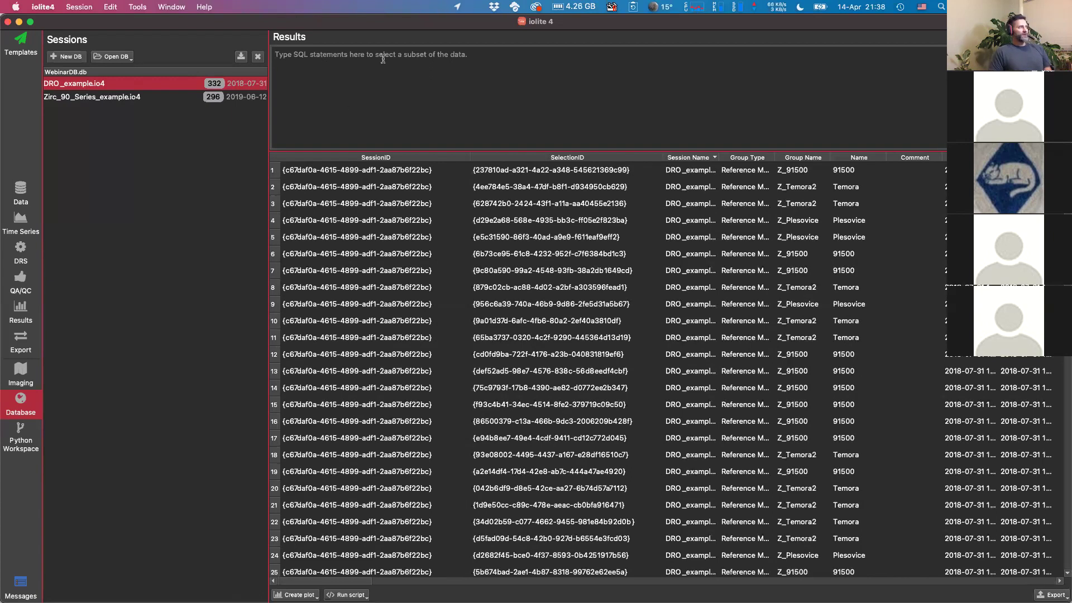
Switch to the presentation to read the slides on basic SQL query syntax and sorting, and return to iolite
click(434, 135)
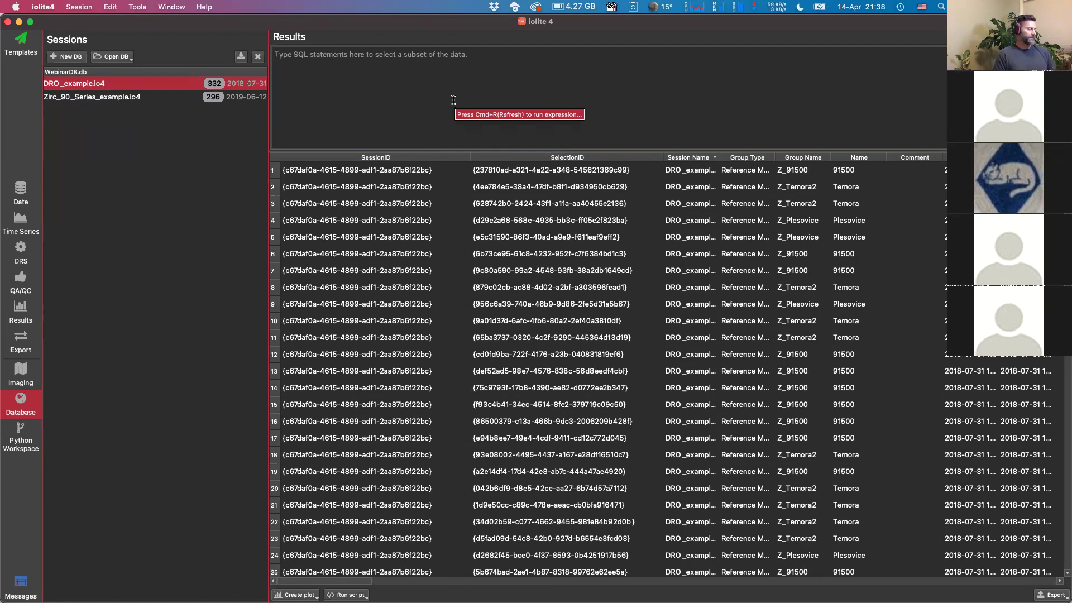
key(super+Tab)
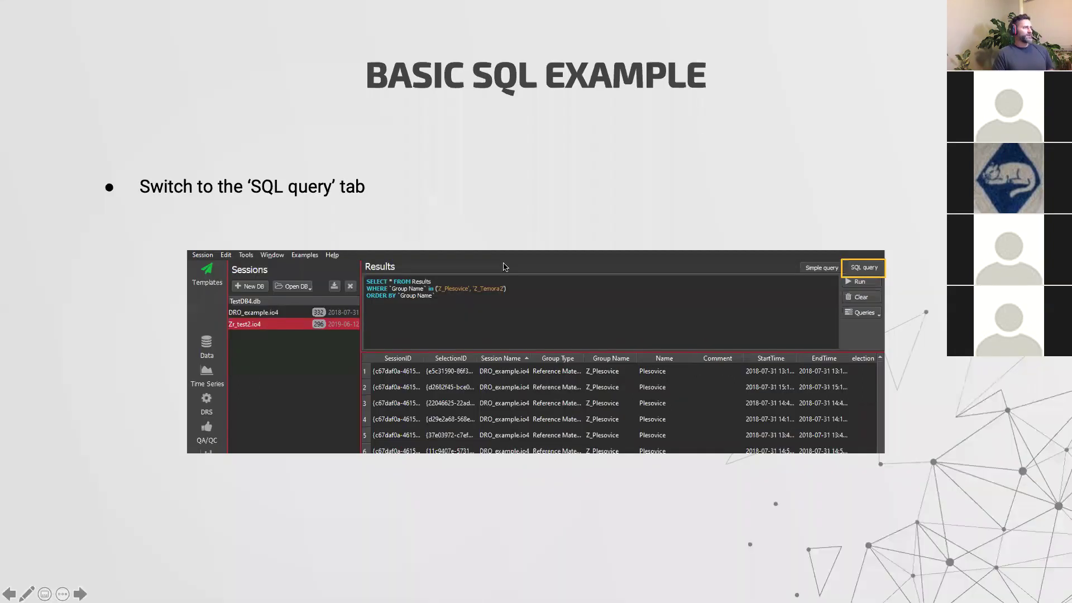
key(Right)
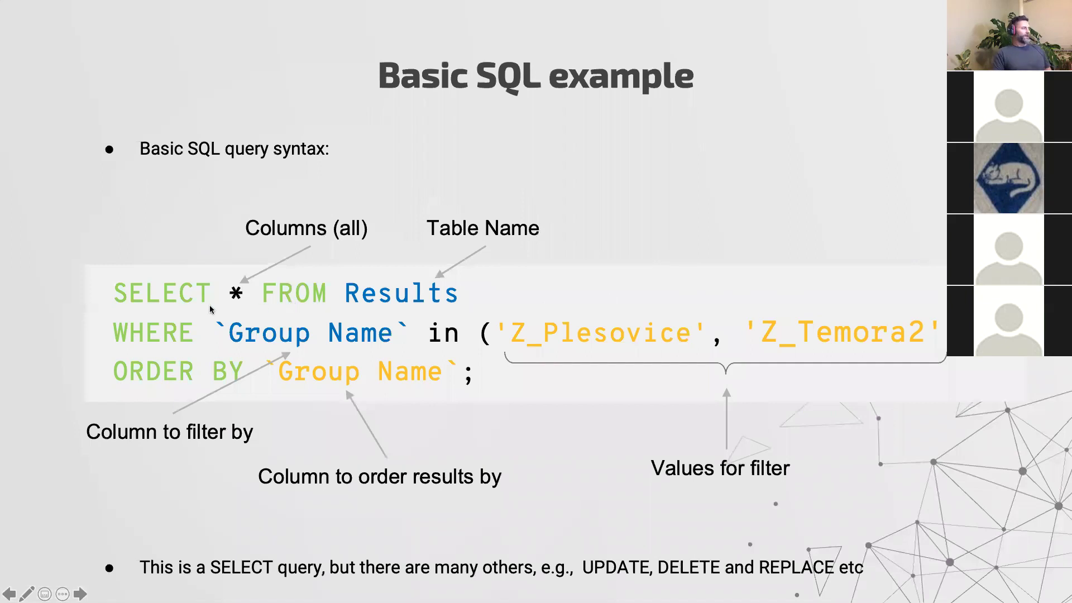
key(Right)
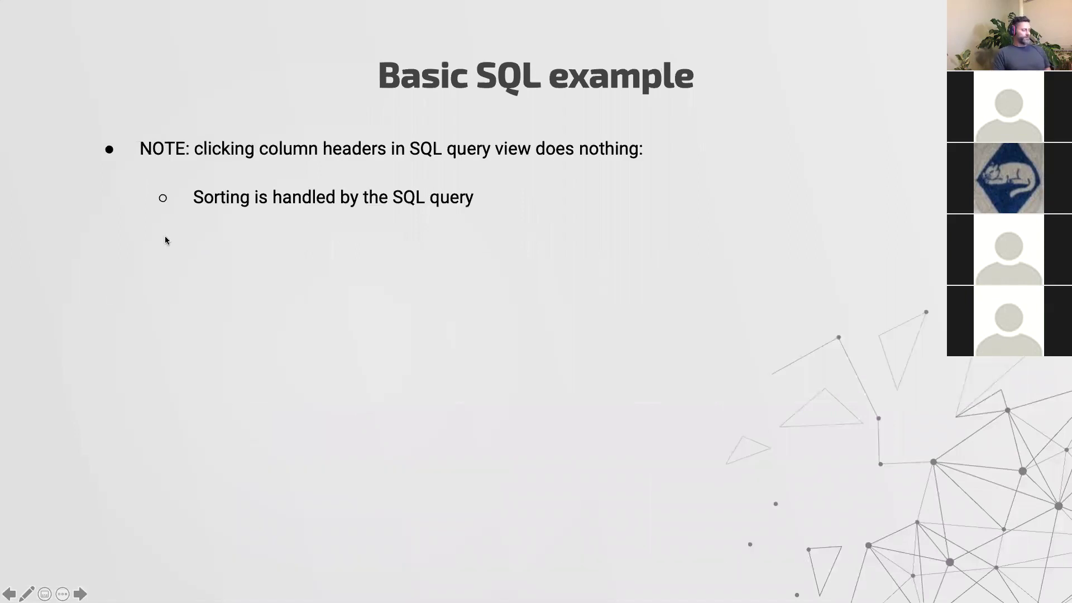
key(Left)
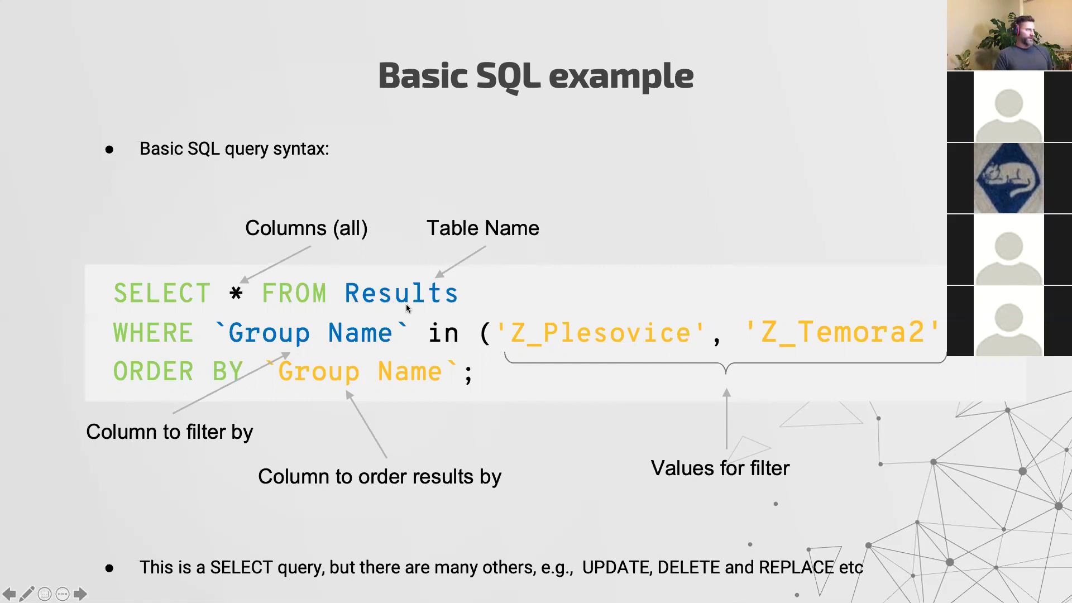
key(super+Tab)
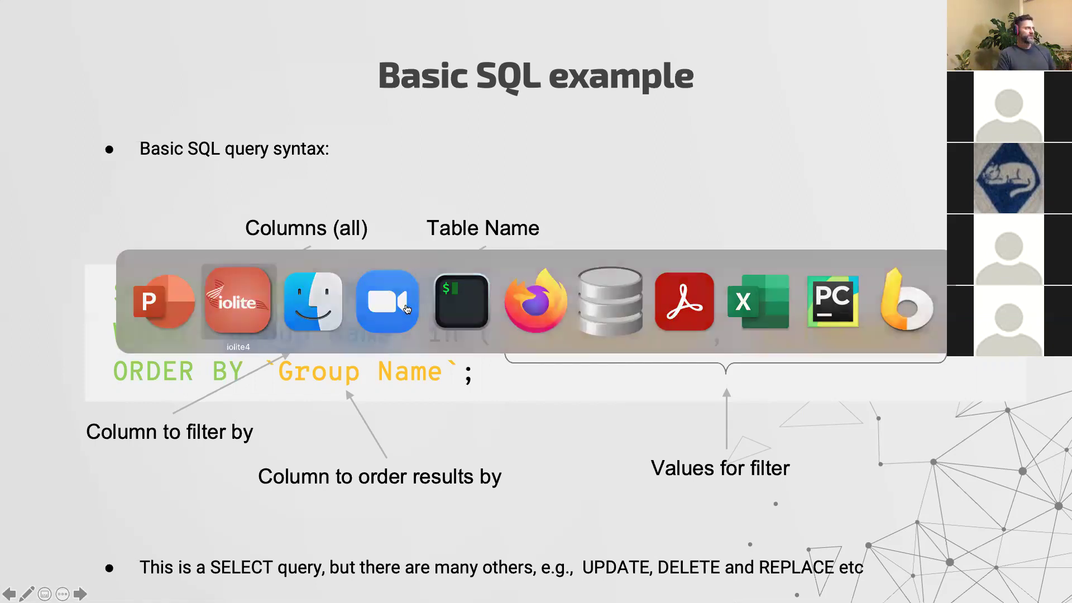
Write the SQL query "Select * from Results" and run it
text(S)
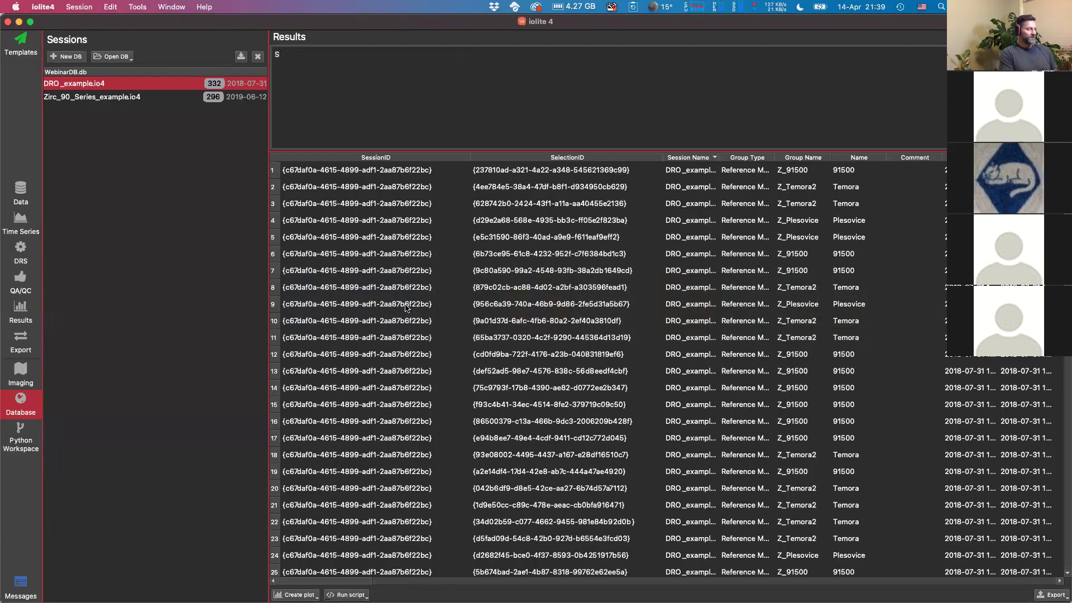
text(elect * from Results)
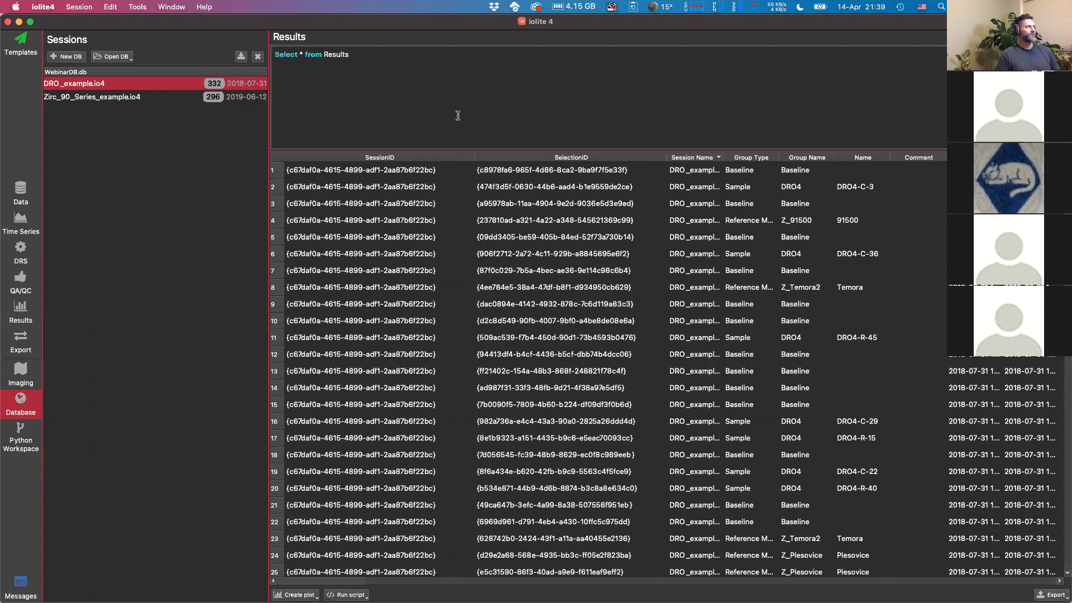
Try the query with the table name Result, restore it to Results and rerun it, dismissing the warning
key(BackSpace)
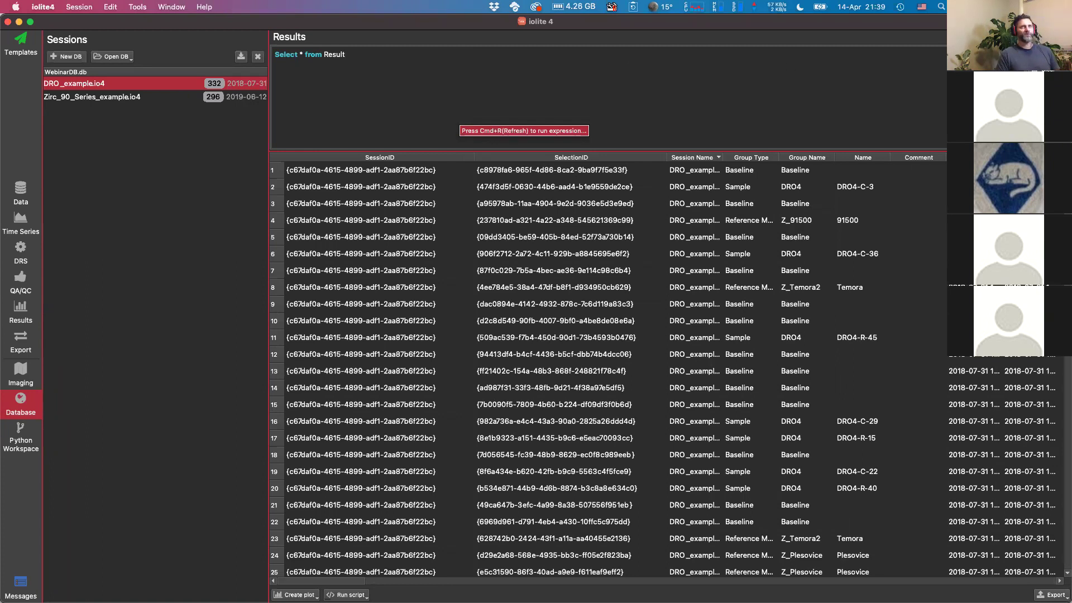
key(super+r)
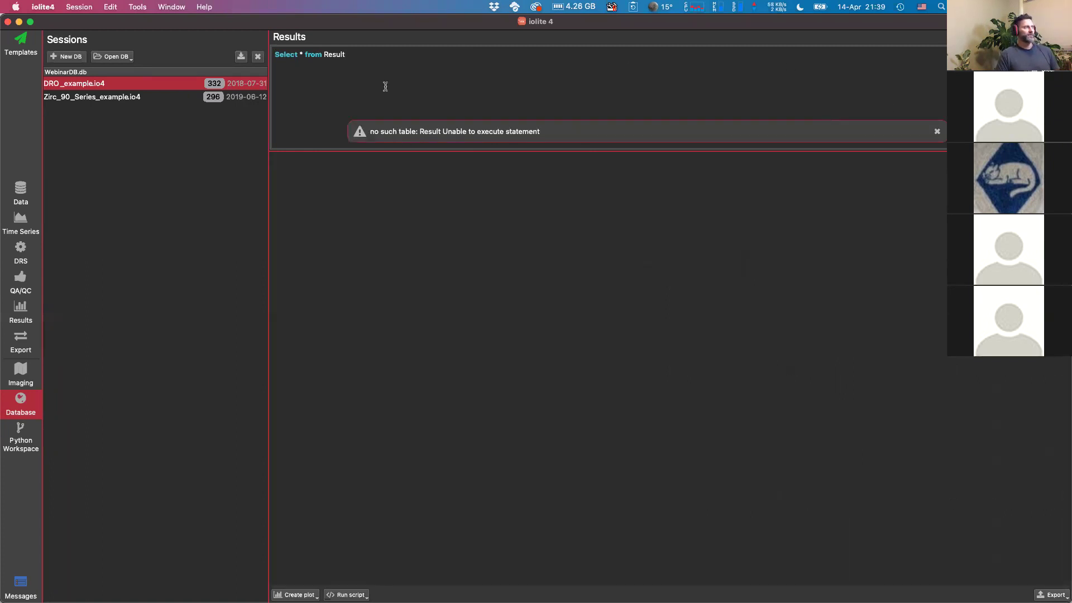
text(s)
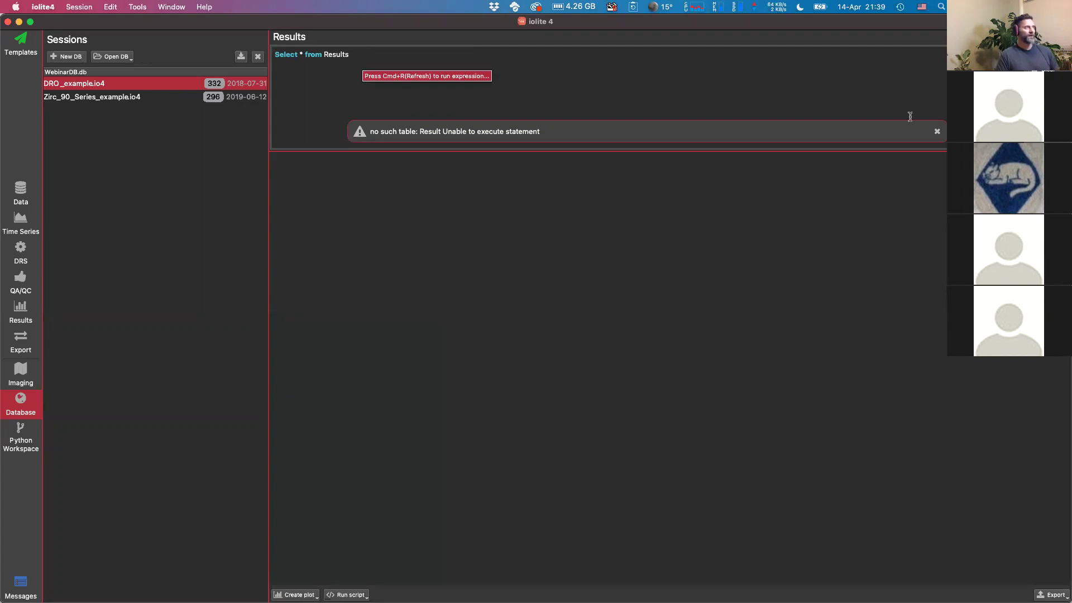
key(super+r)
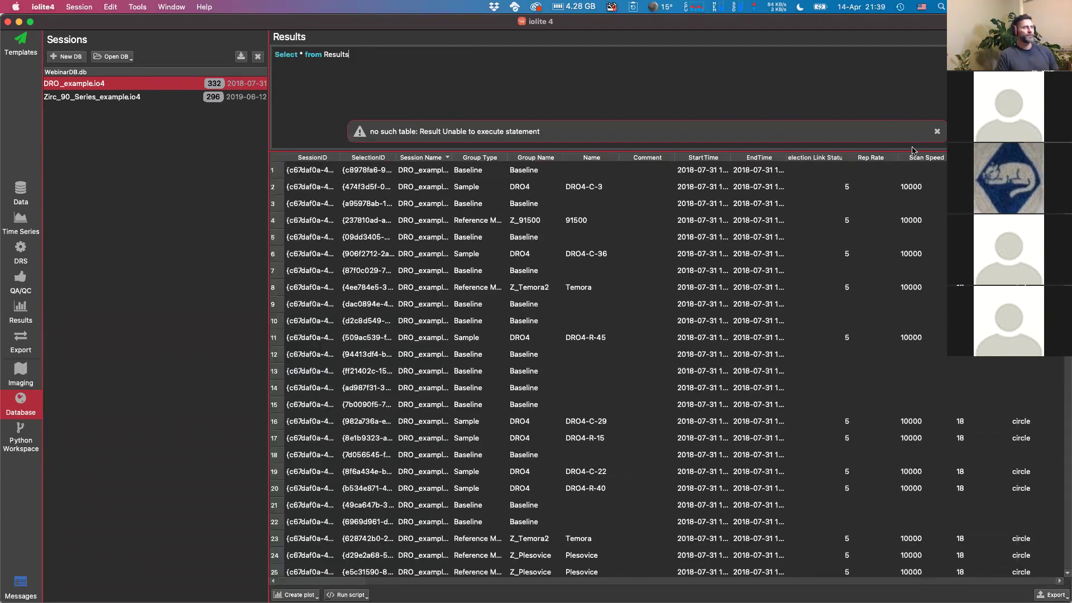
click(936, 131)
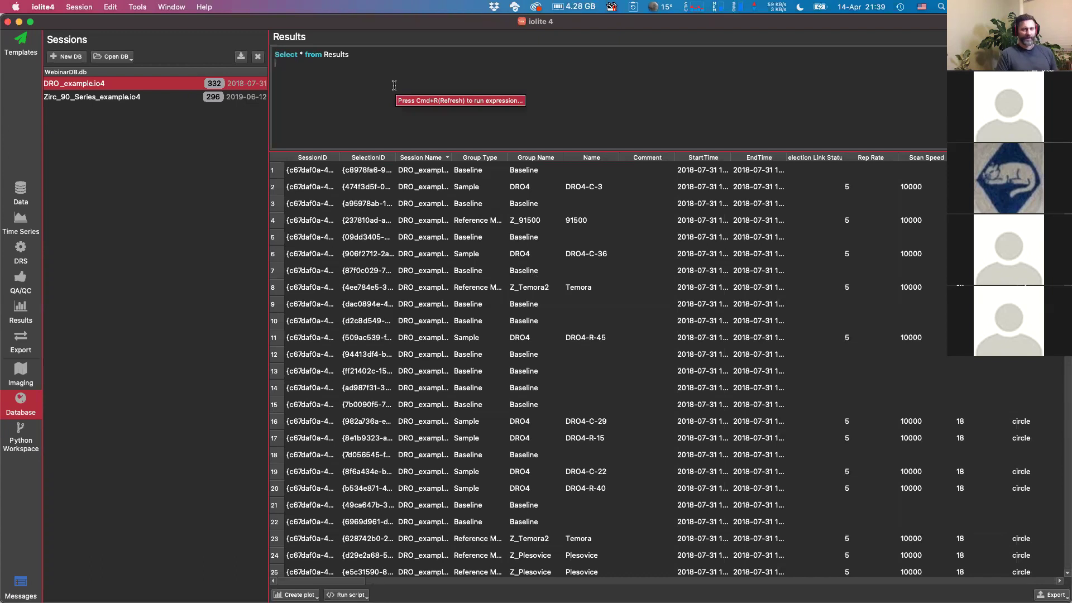
Add the clause WHERE `Group Name` == "Baseline" on a new line of the query and run it
text(HERE)
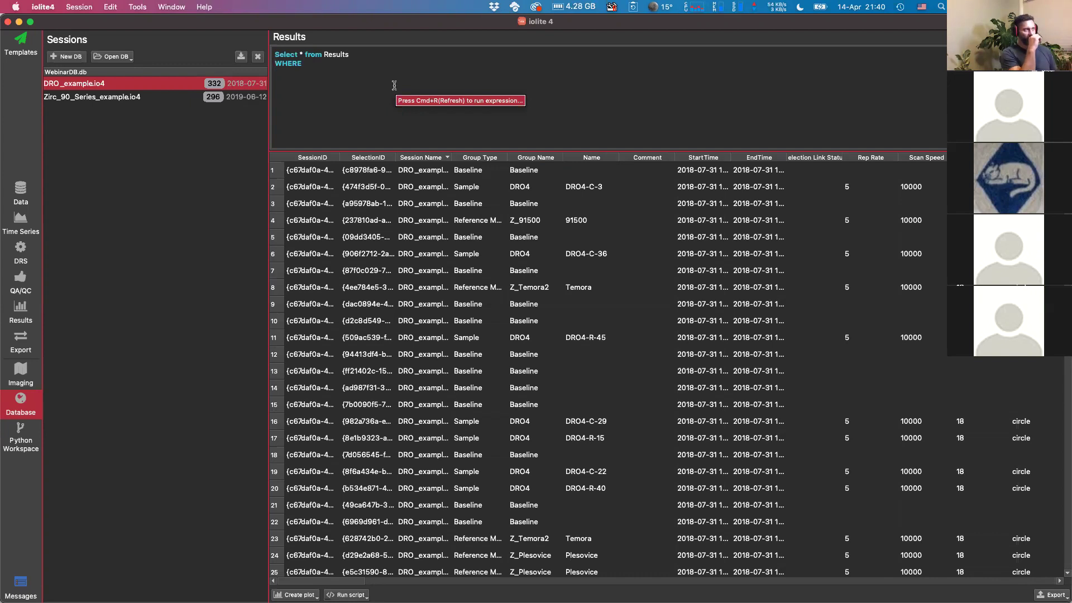
text( ')
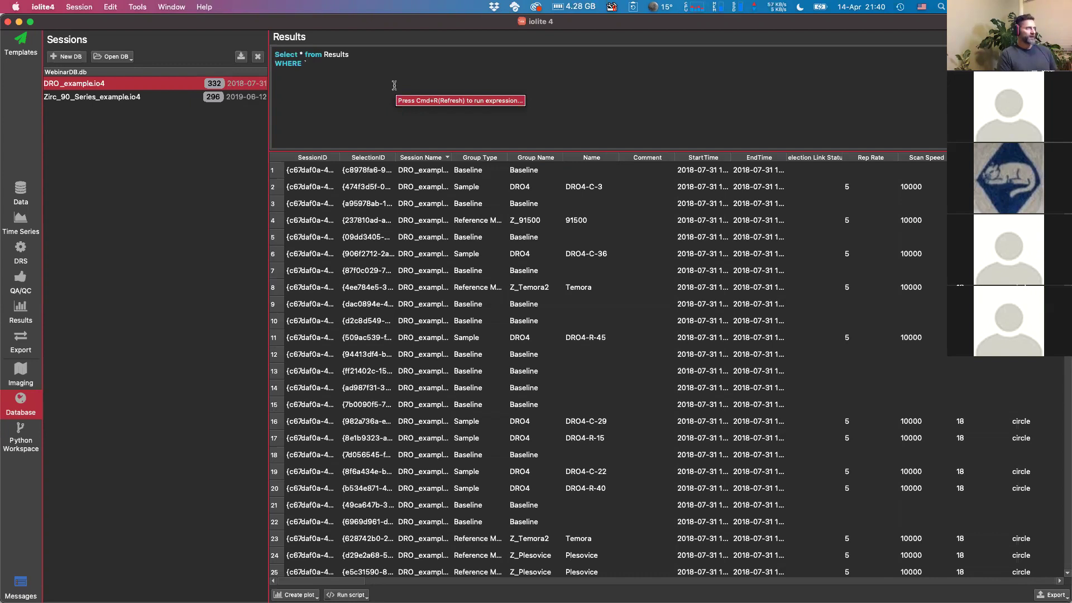
text(Gro)
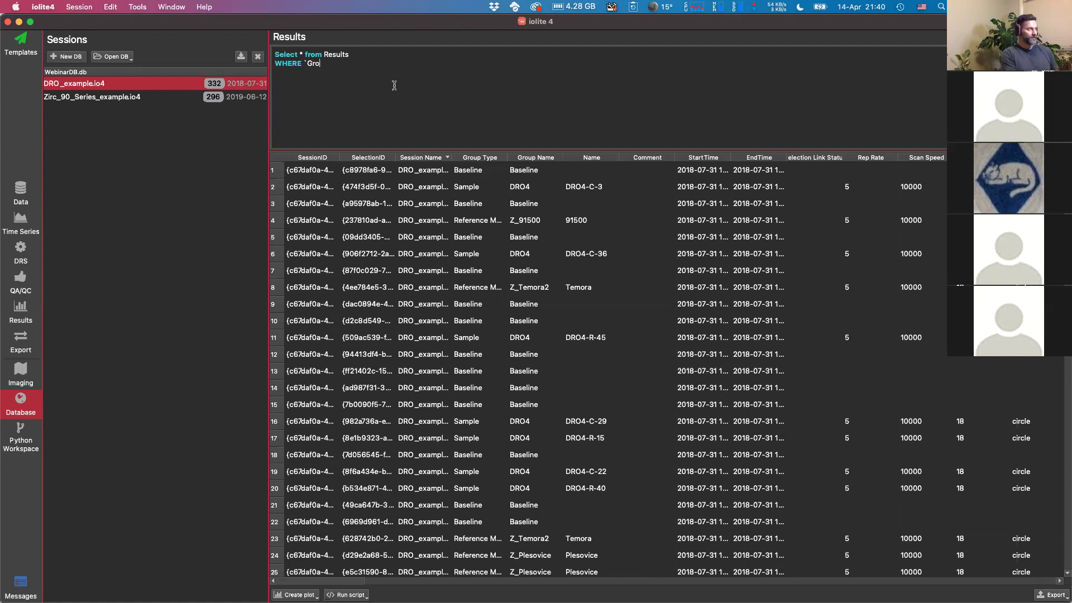
text(up Name`)
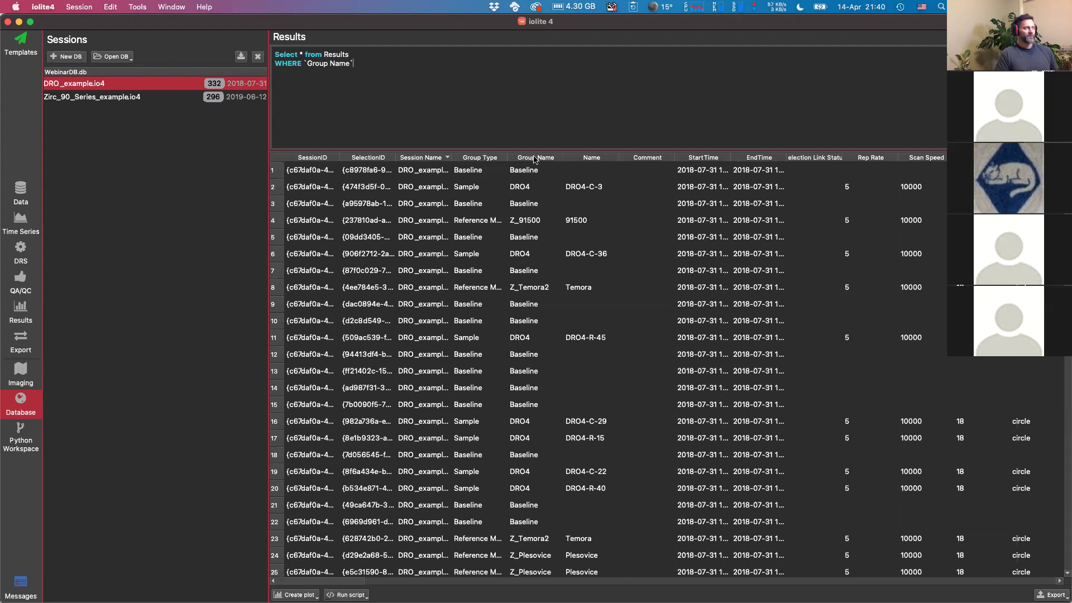
click(307, 63)
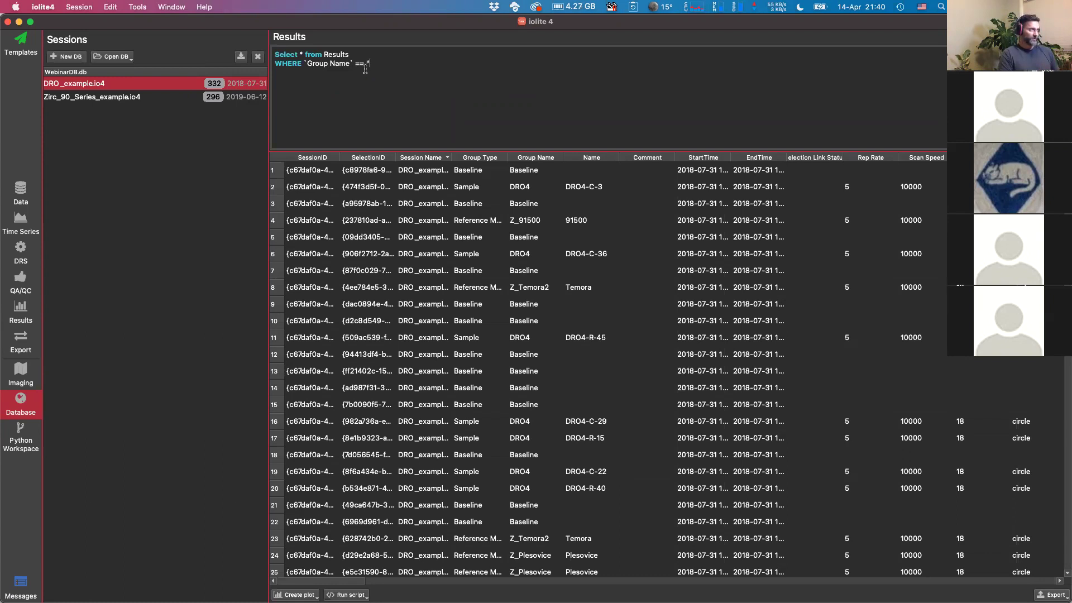
text(aseline)
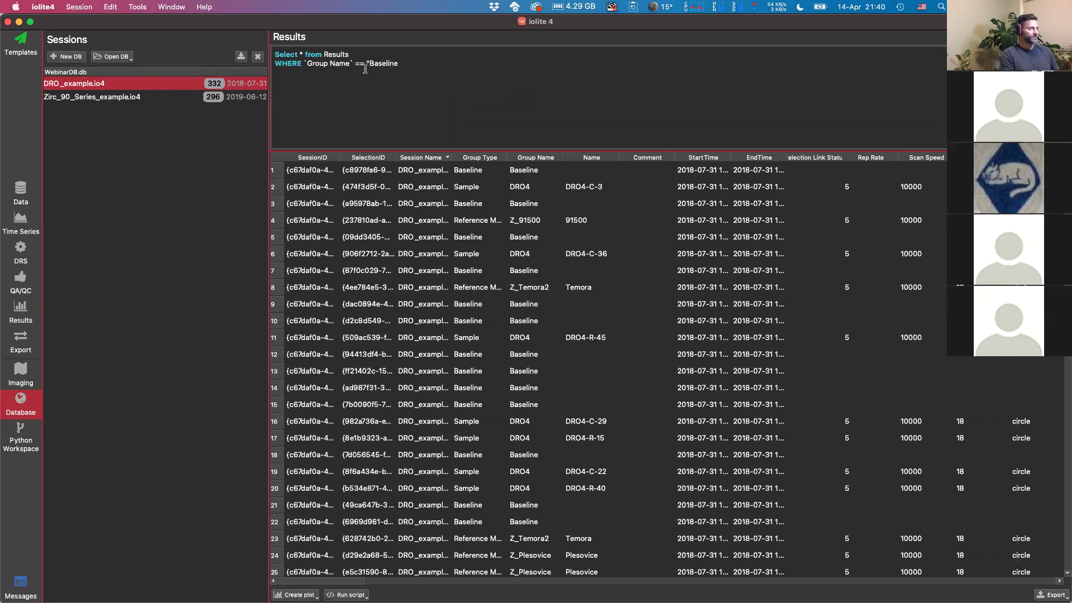
text(")
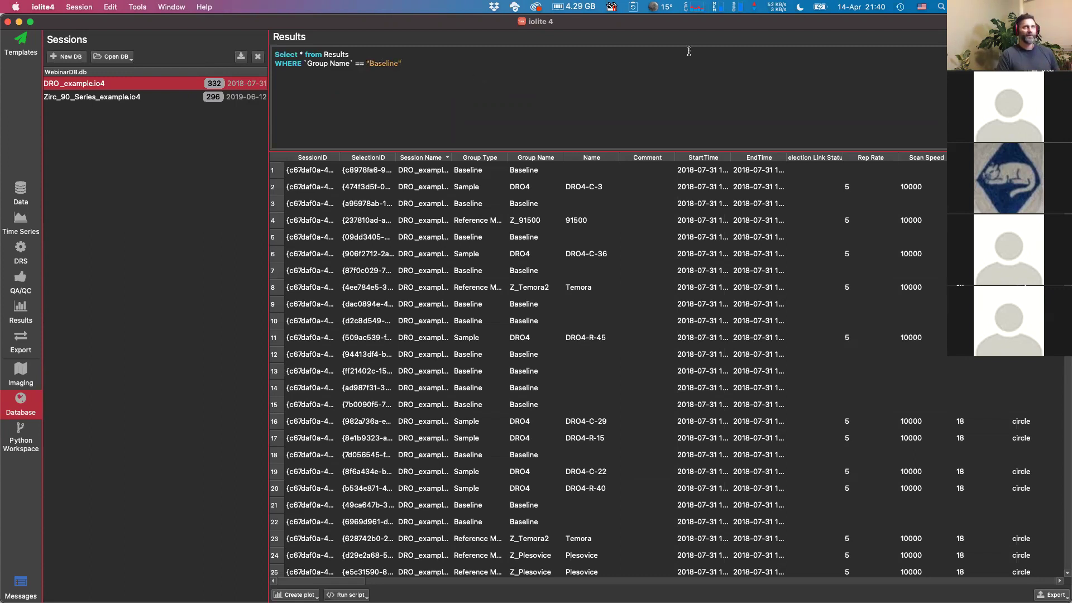
key(super+Return)
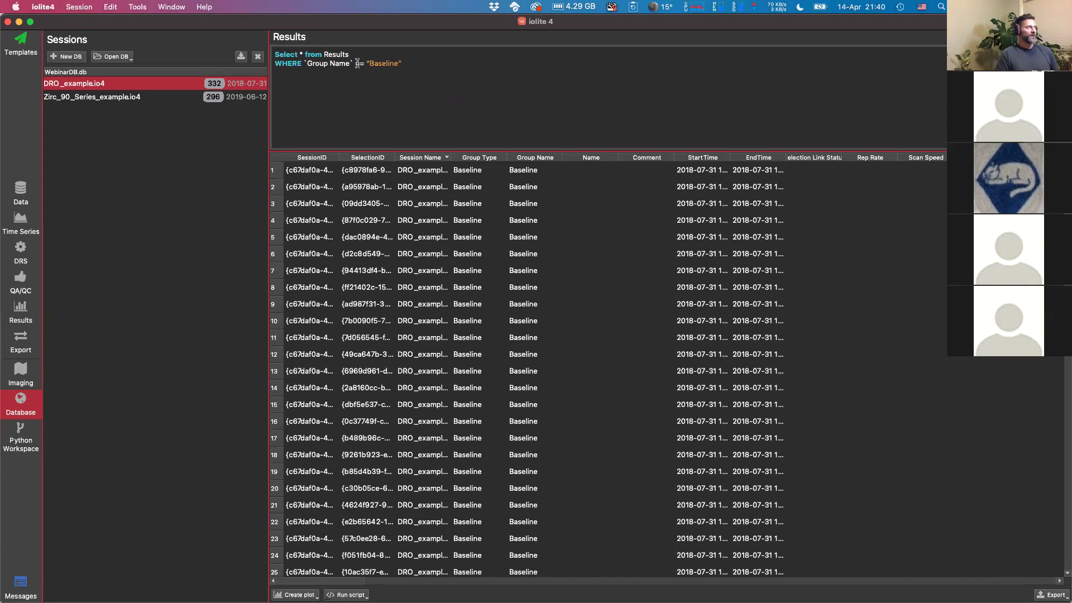
Replace the Baseline condition in the WHERE clause with IN ('Z_Plesovice','Z_Temora2') and run the query
drag(355, 63, 420, 85)
key(BackSpace)
text(IN)
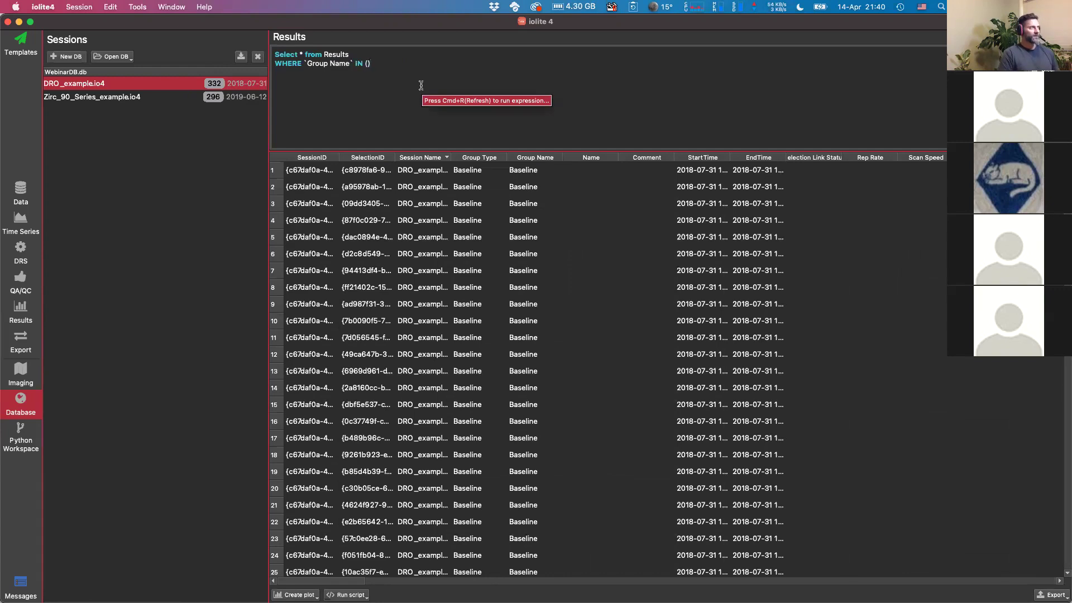
text( ('Z_Plesovice')
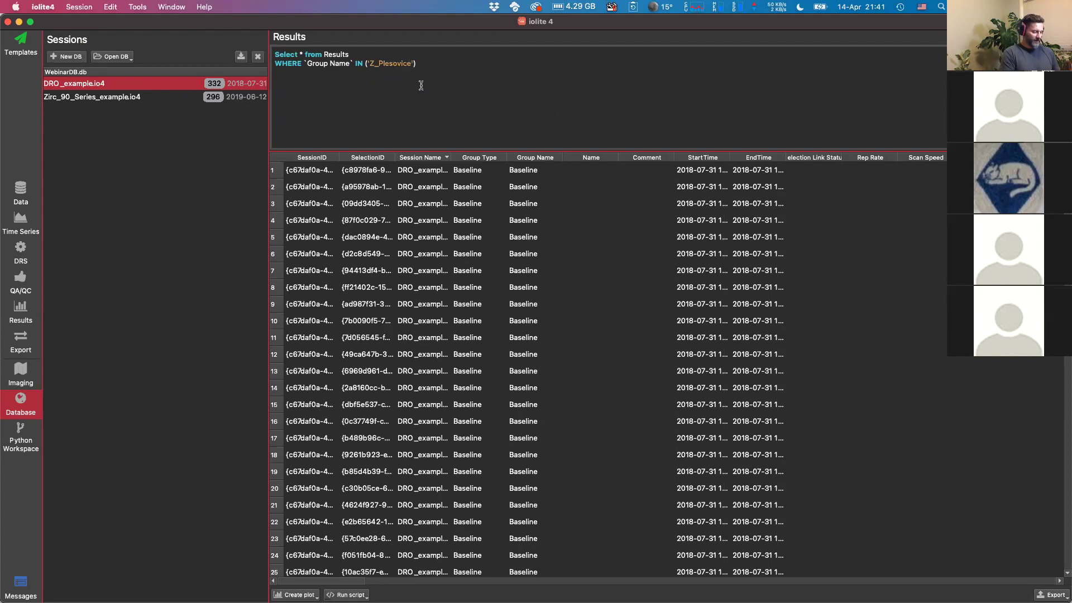
text(,'Z_Temoras)
key(BackSpace)
text(2)
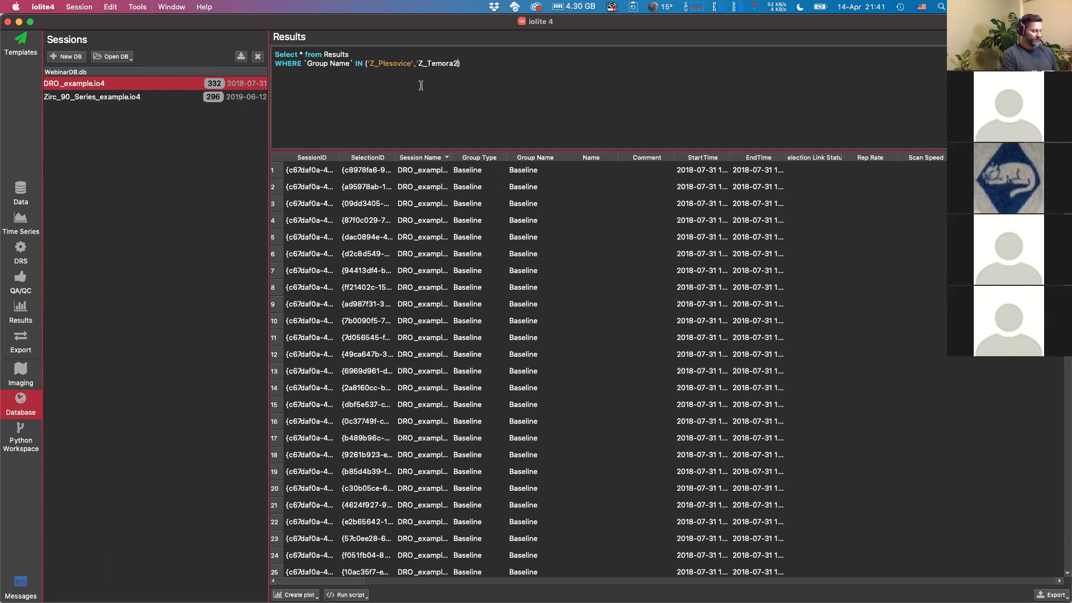
text(')
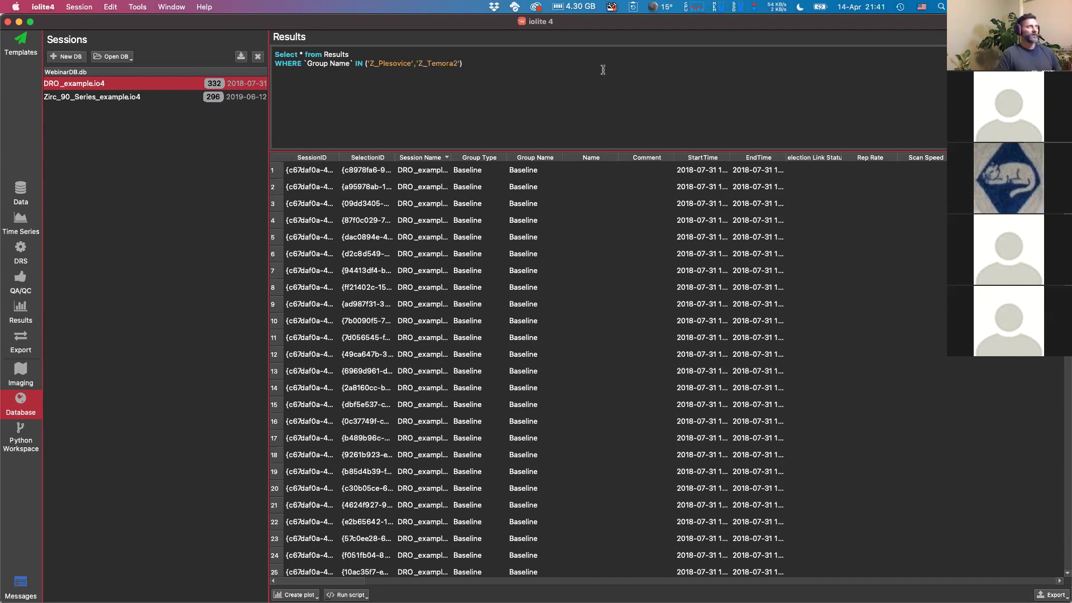
key(super+Return)
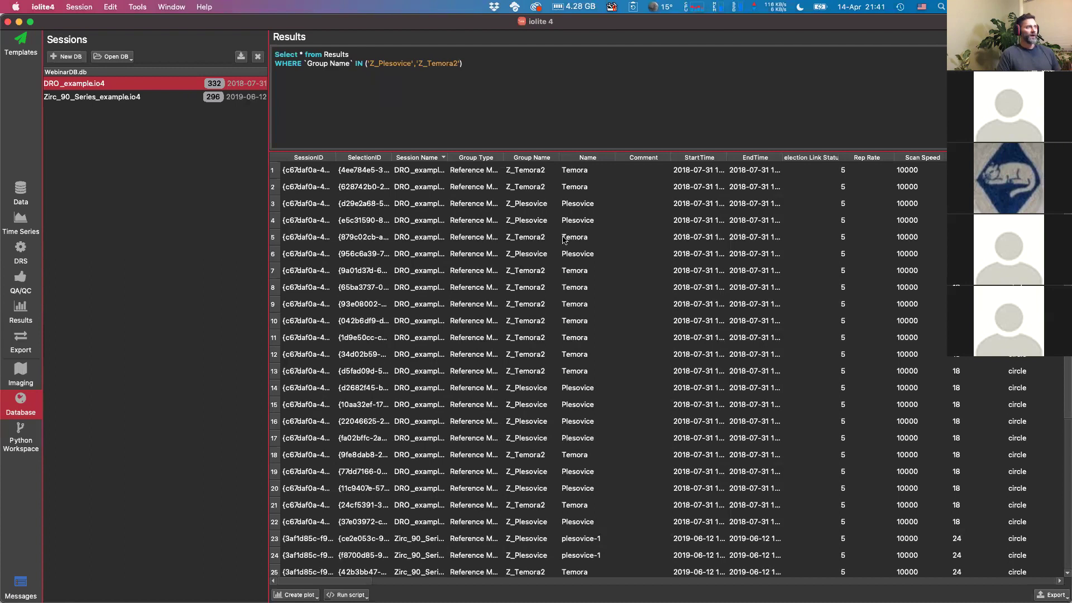
Try to sort the query results by Group Name using the table's column heading
scroll(558, 255, up, 3)
click(528, 158)
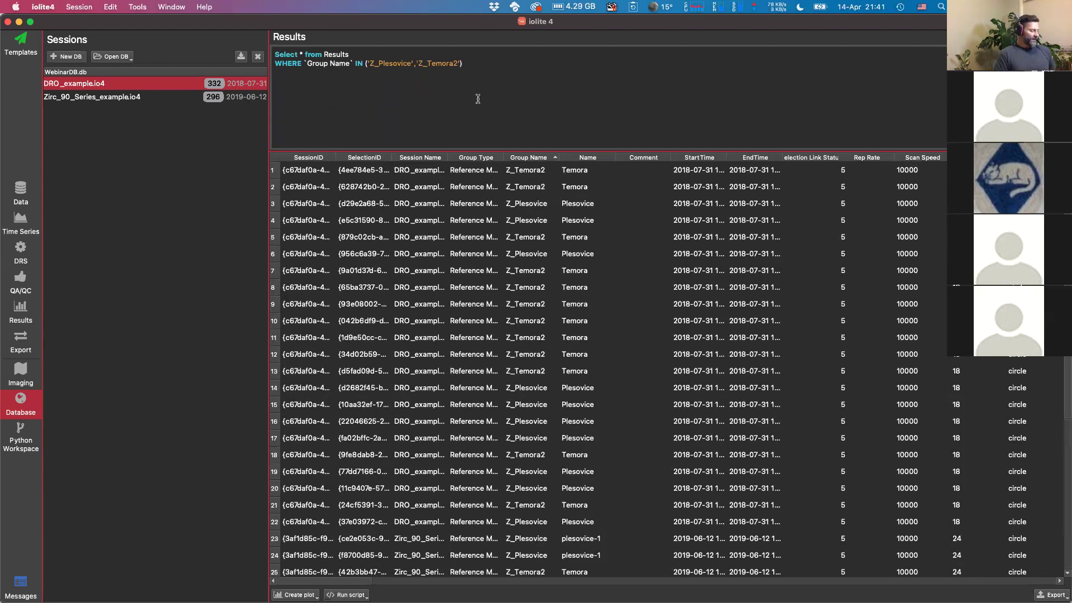
Check the SQL example slide, add the clause ORDER BY `Group Type`,`Group Name` on a new line of the query, and run it
key(super+Tab)
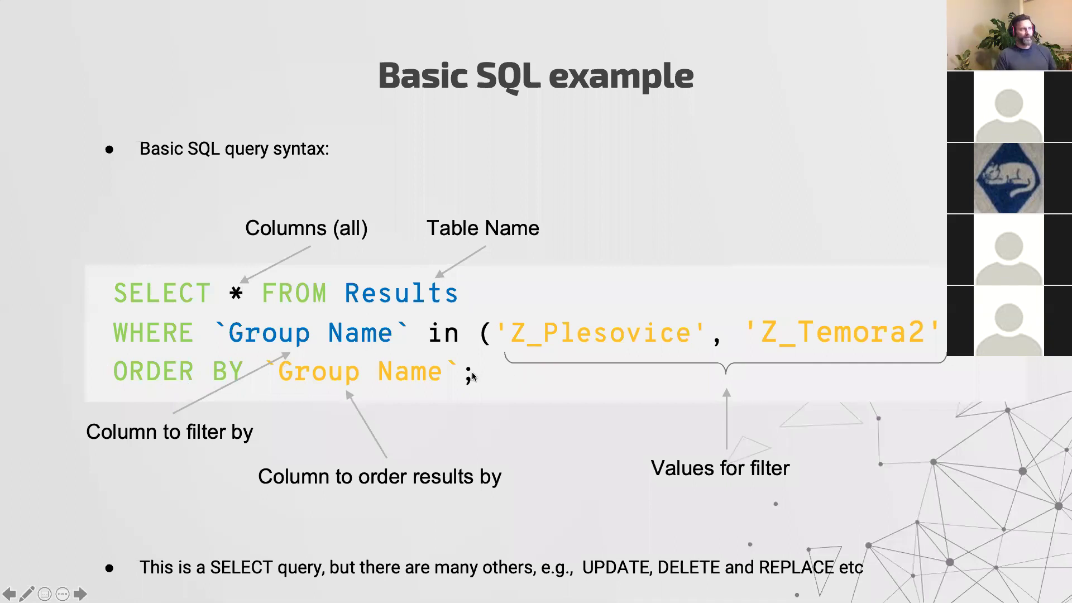
key(super+Tab)
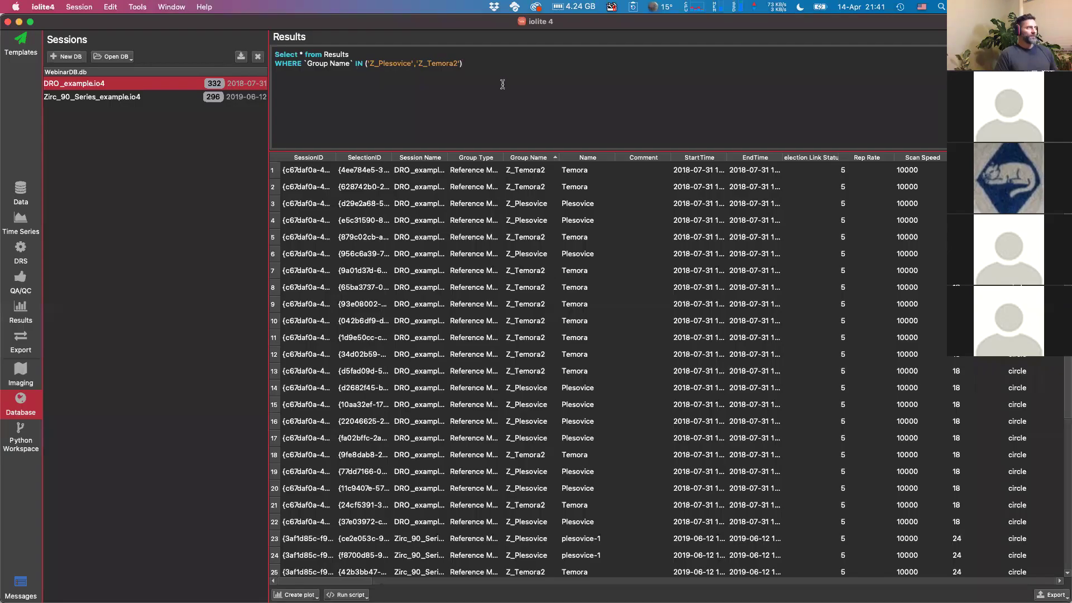
key(Return)
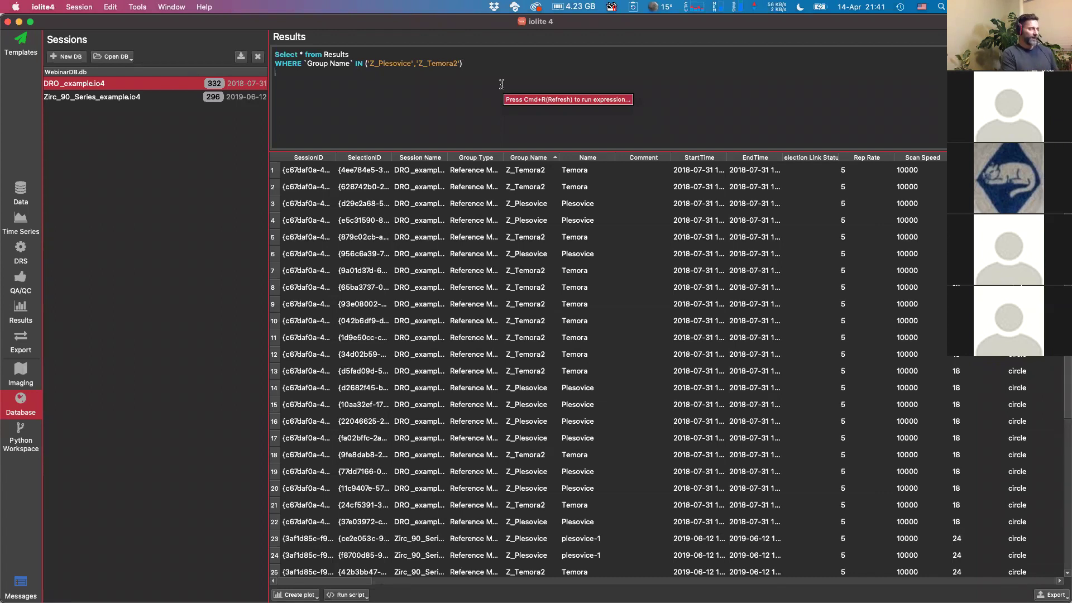
text(ORDER BY)
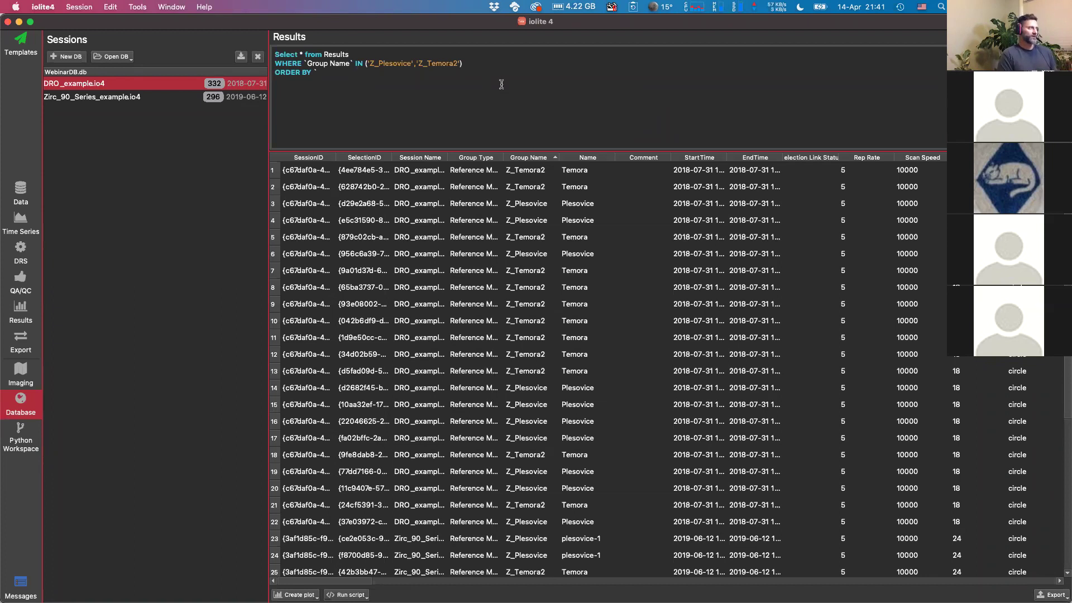
text(Group Type`,)
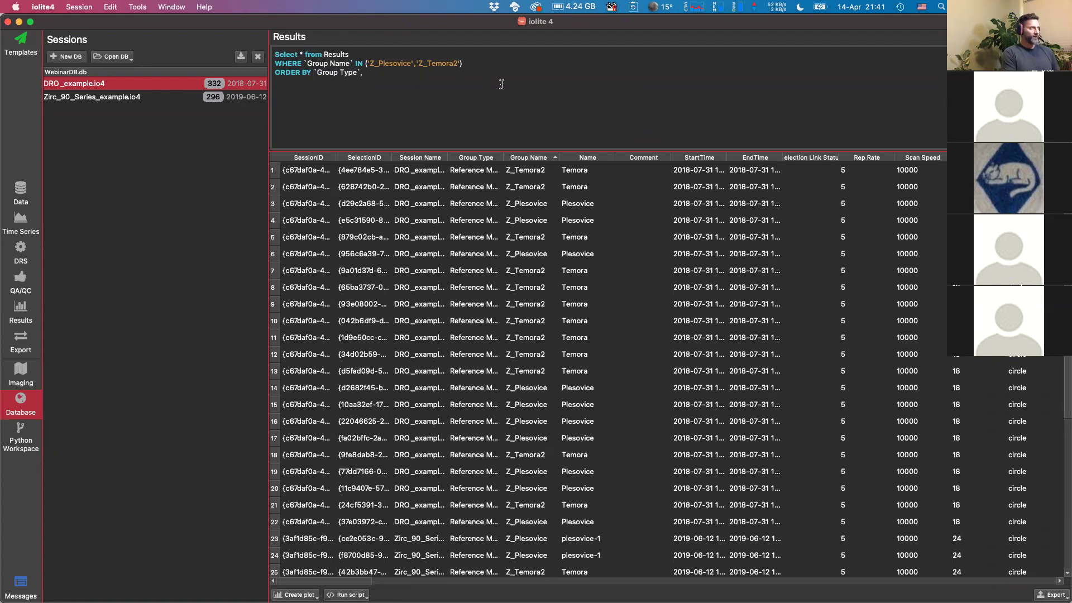
text( `Group Name)
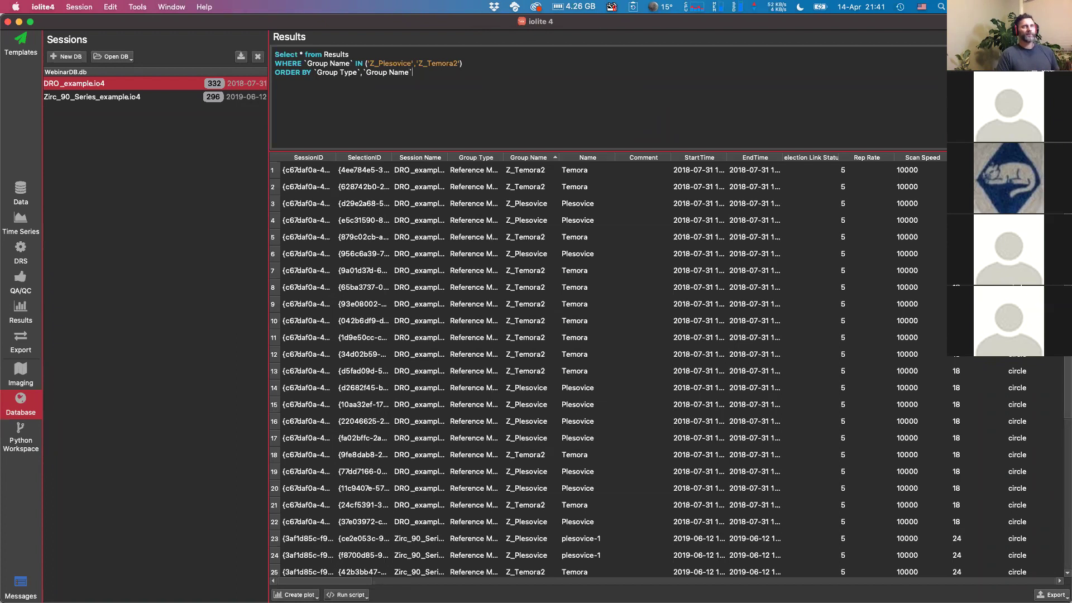
key(ctrl+Return)
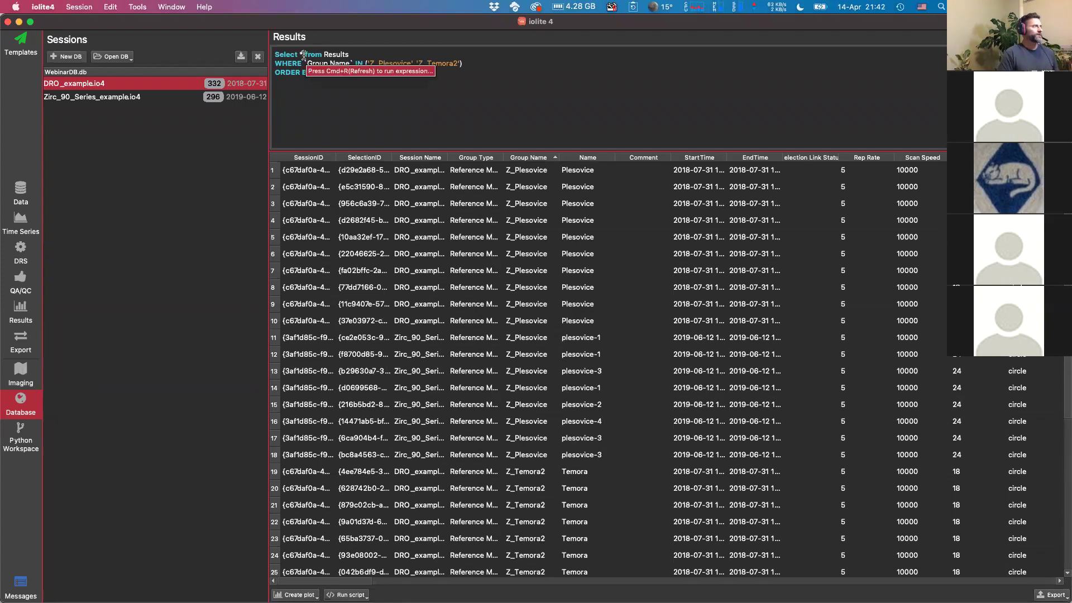
Replace the asterisk in the query's Select clause with `Name` and run the query
key(BackSpace)
text(`Name`)
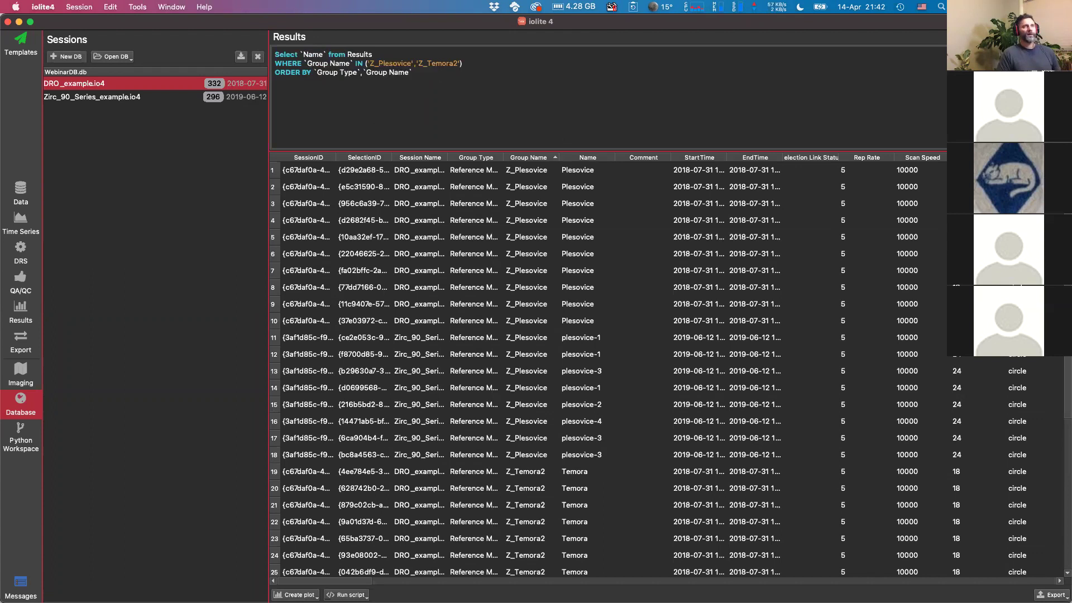
key(super+r)
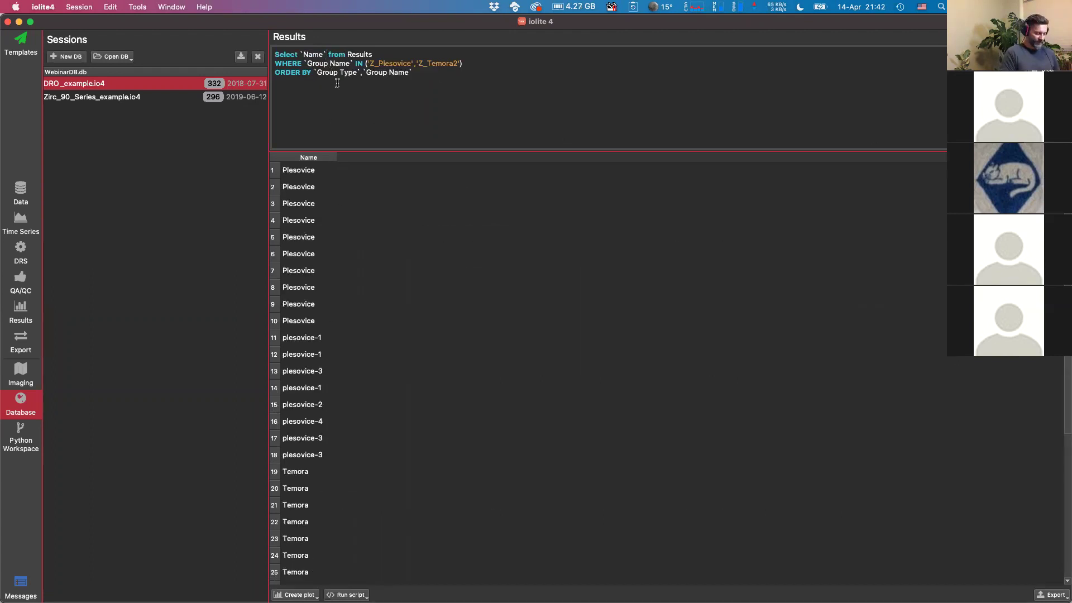
Add `Final Pb206/U238` as a second column in the query's Select clause, after `Name`
text(,`)
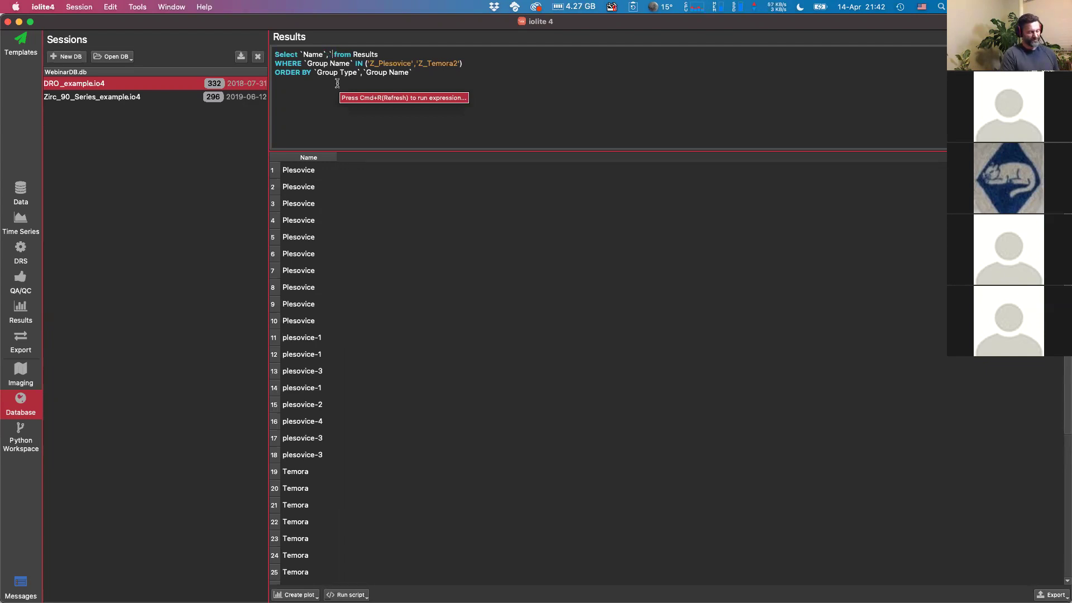
text(Final)
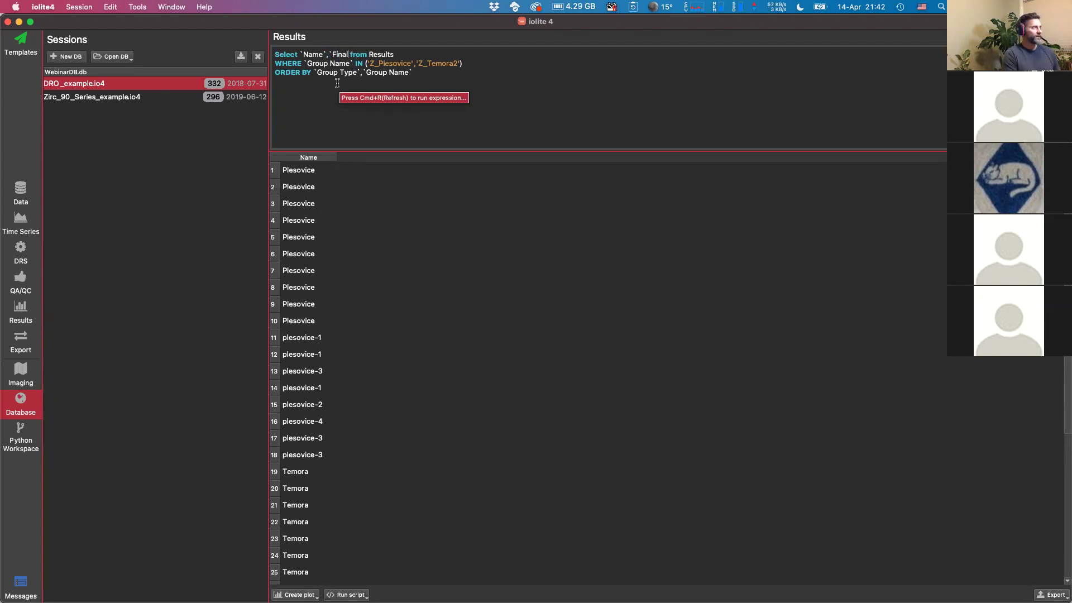
text( Pb206)
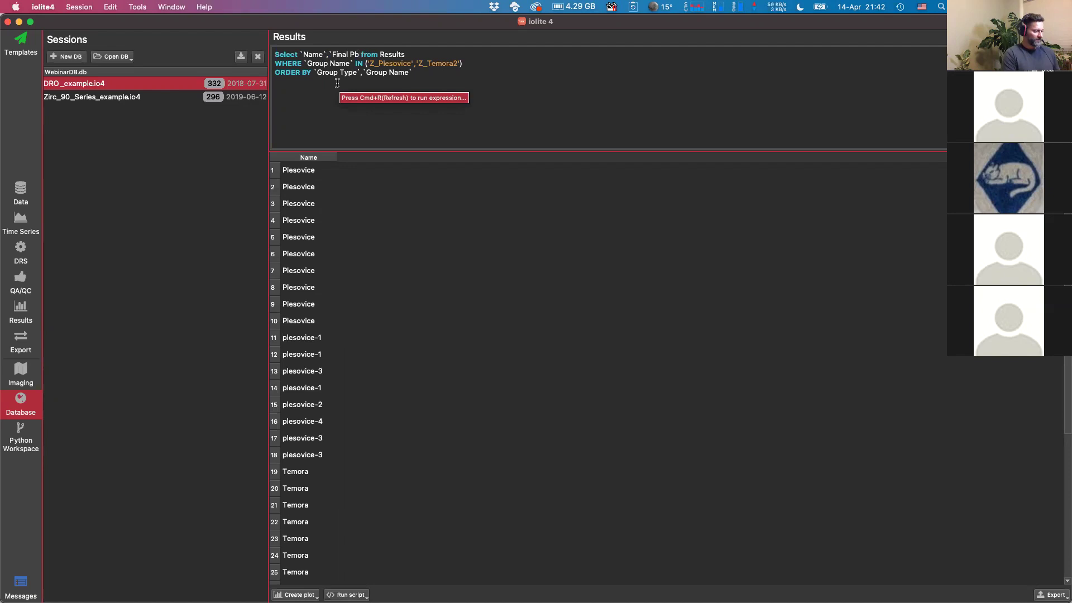
text(/U2338)
key(BackSpace)
key(BackSpace)
text(8)
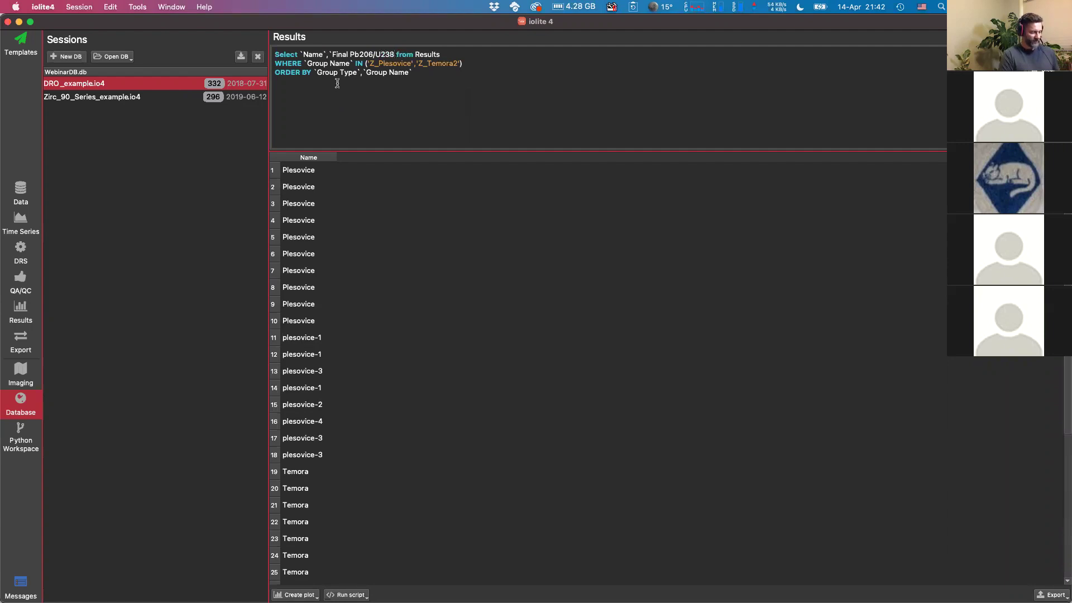
text(`)
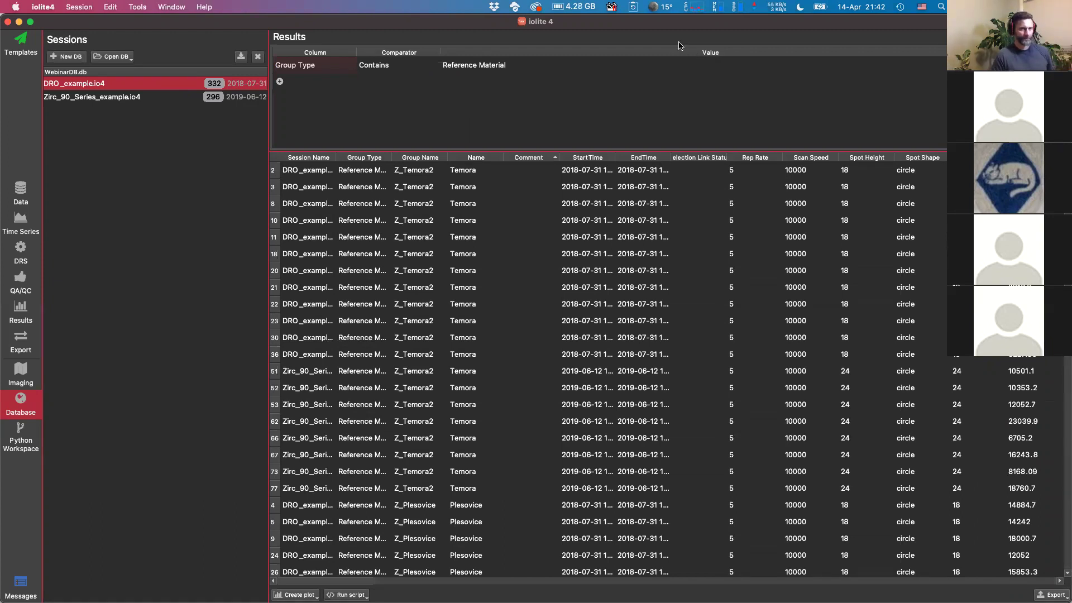
Switch to the PowerPoint slides, view the note on sorting in the SQL query view, and return to iolite
key(super+Tab)
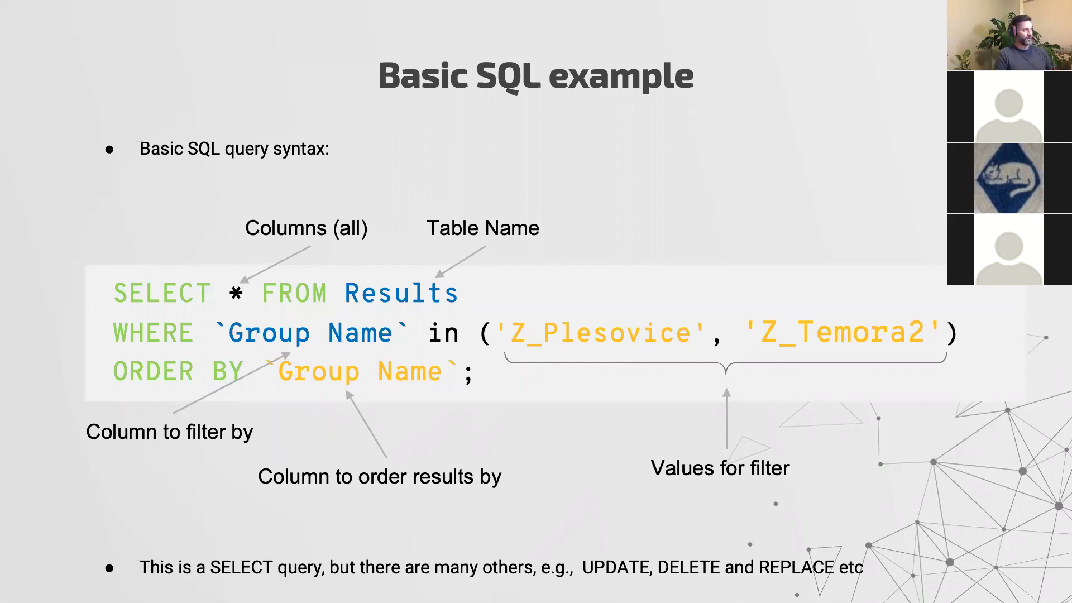
key(Right)
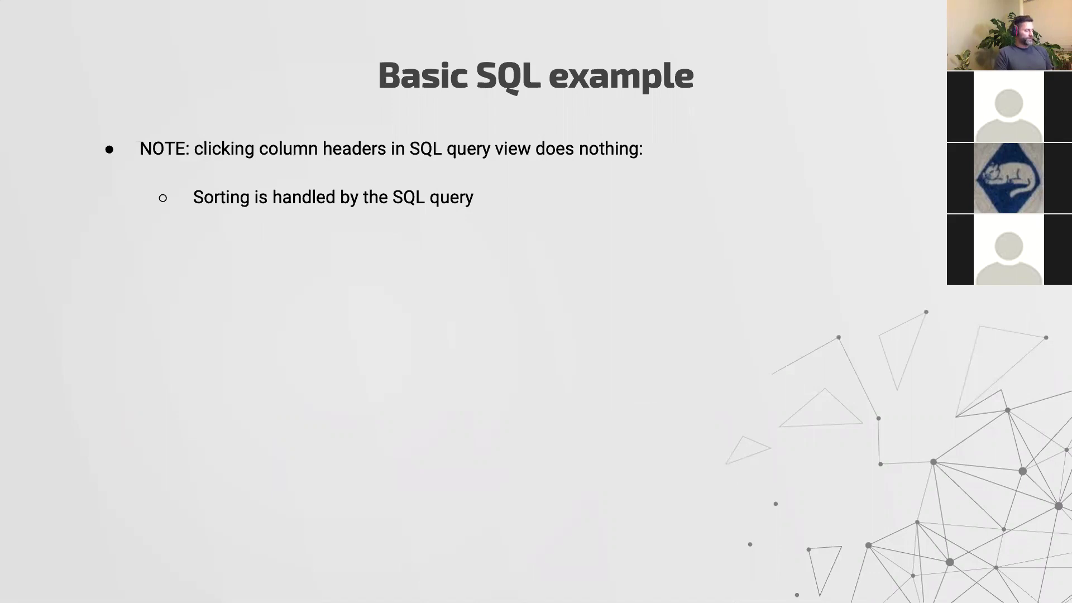
key(super+Tab)
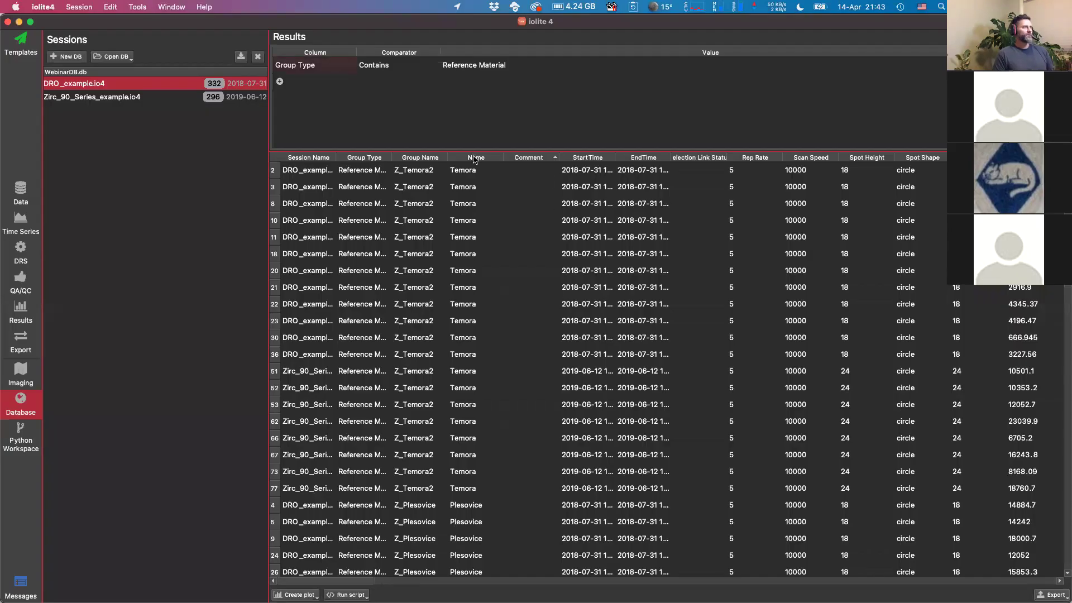
Try to sort the SQL query results by the Name and Final Pb206/U238 column headings, and highlight the query's ORDER BY clause
click(425, 157)
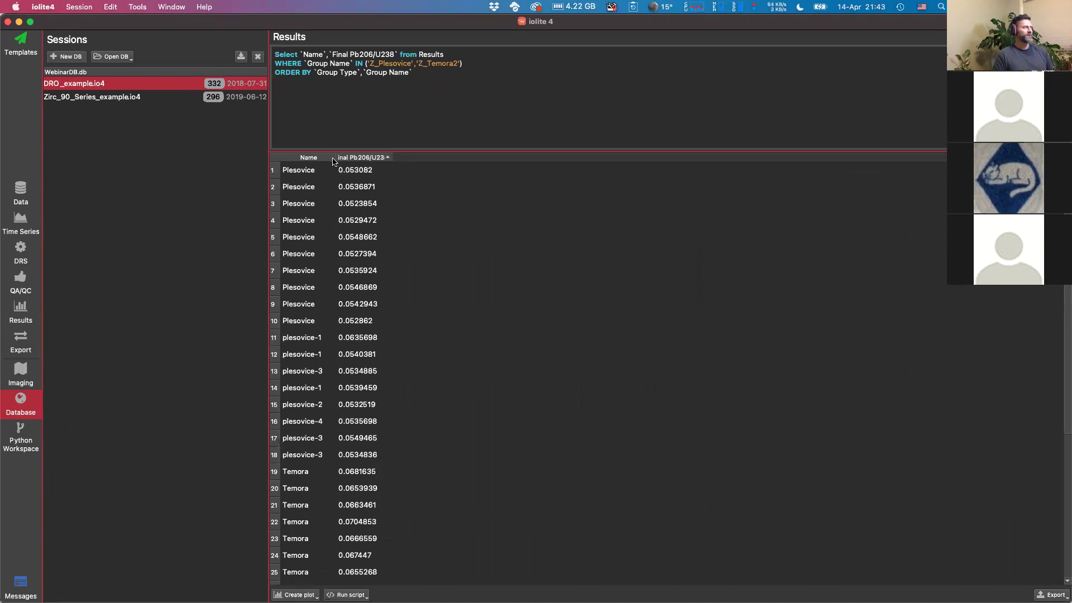
click(360, 158)
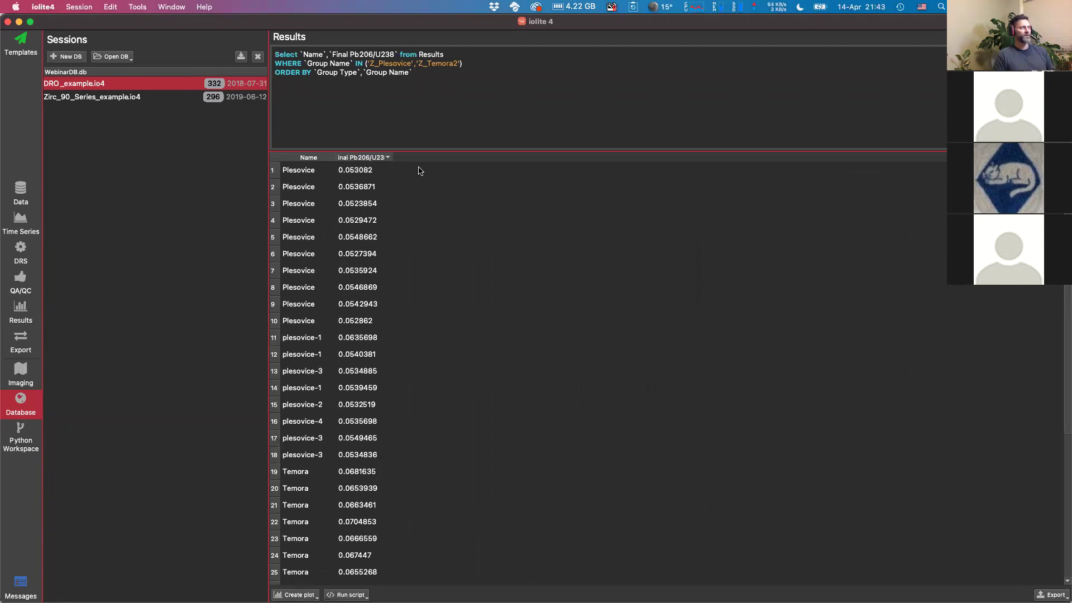
click(416, 73)
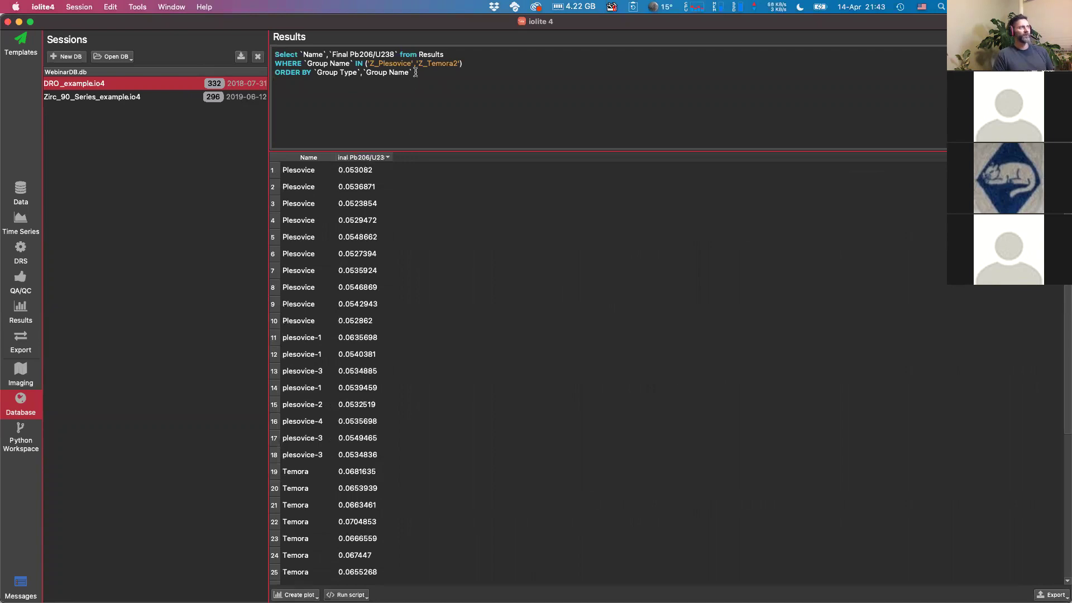
triple_click(274, 73)
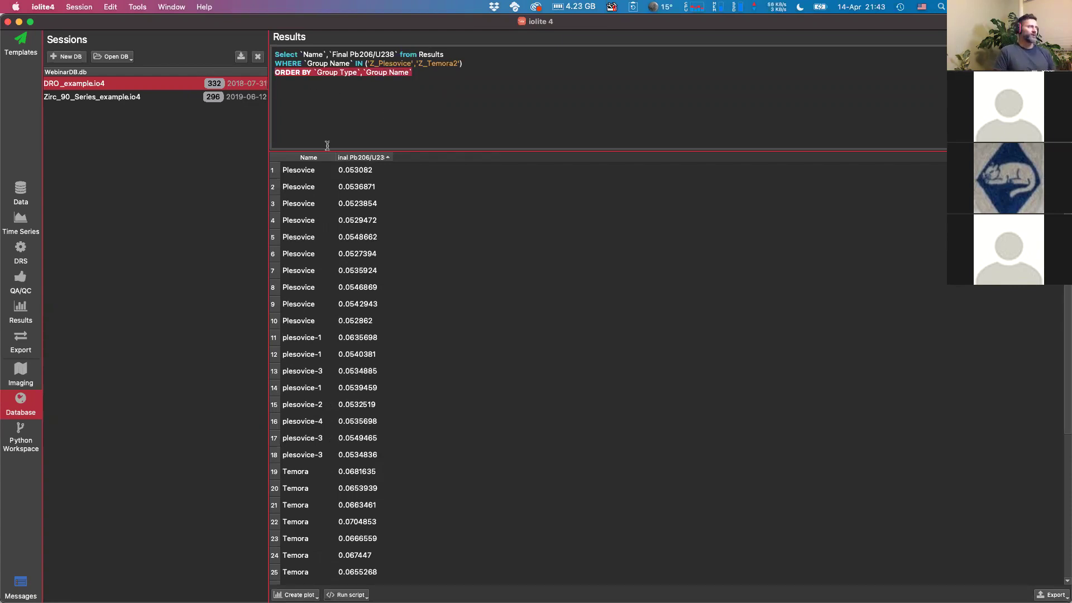
key(super+r)
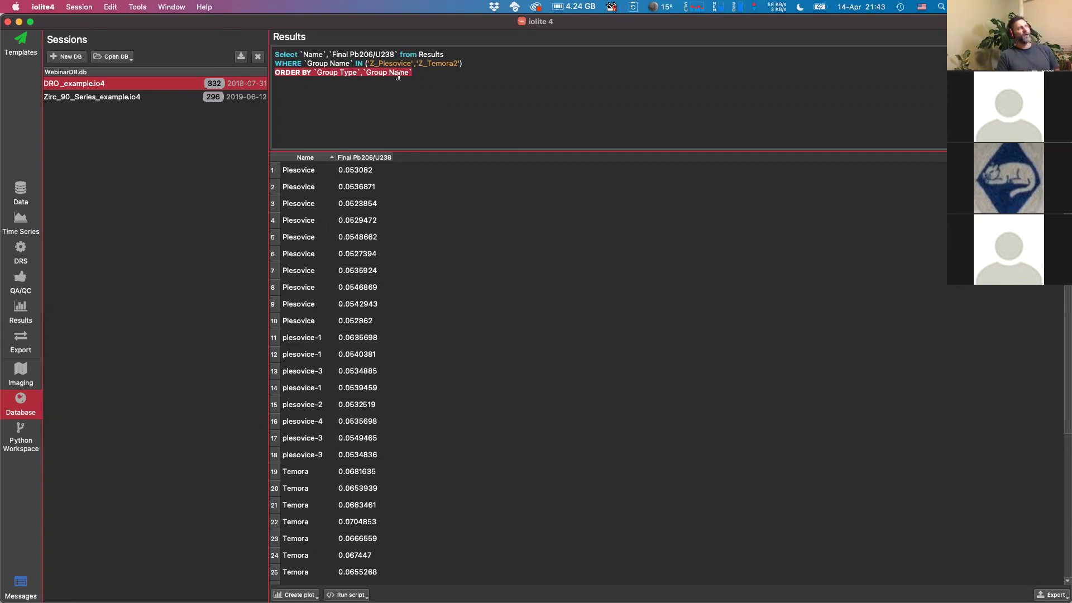
click(423, 75)
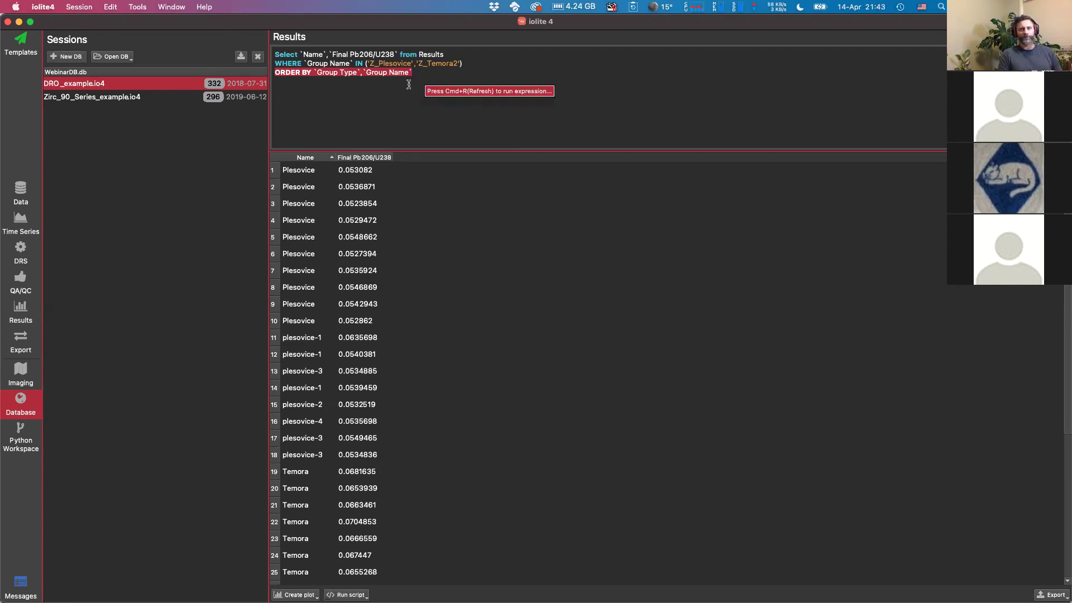
key(super+r)
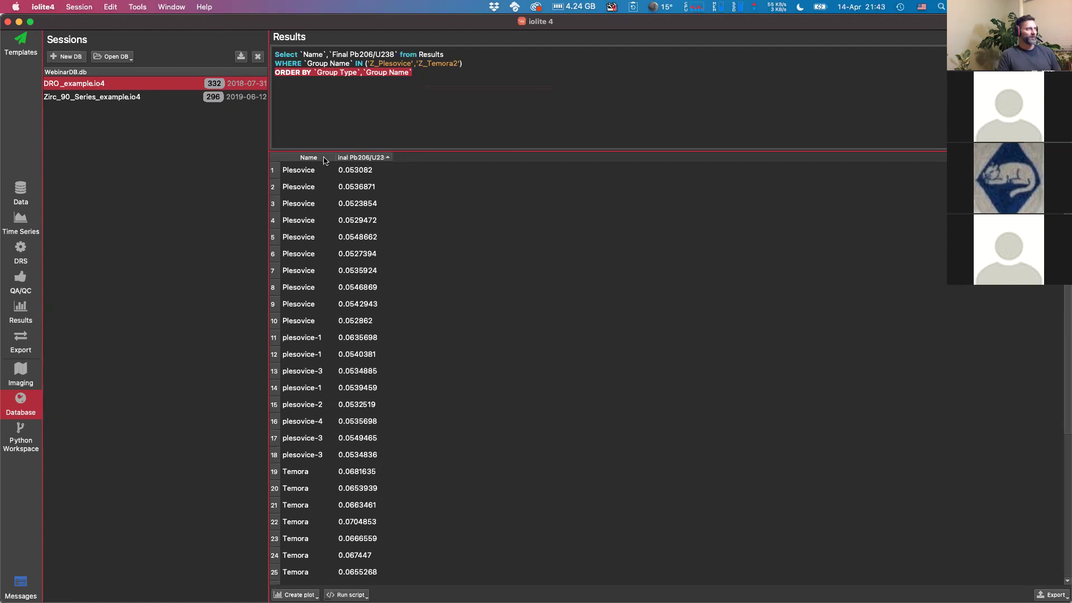
click(426, 72)
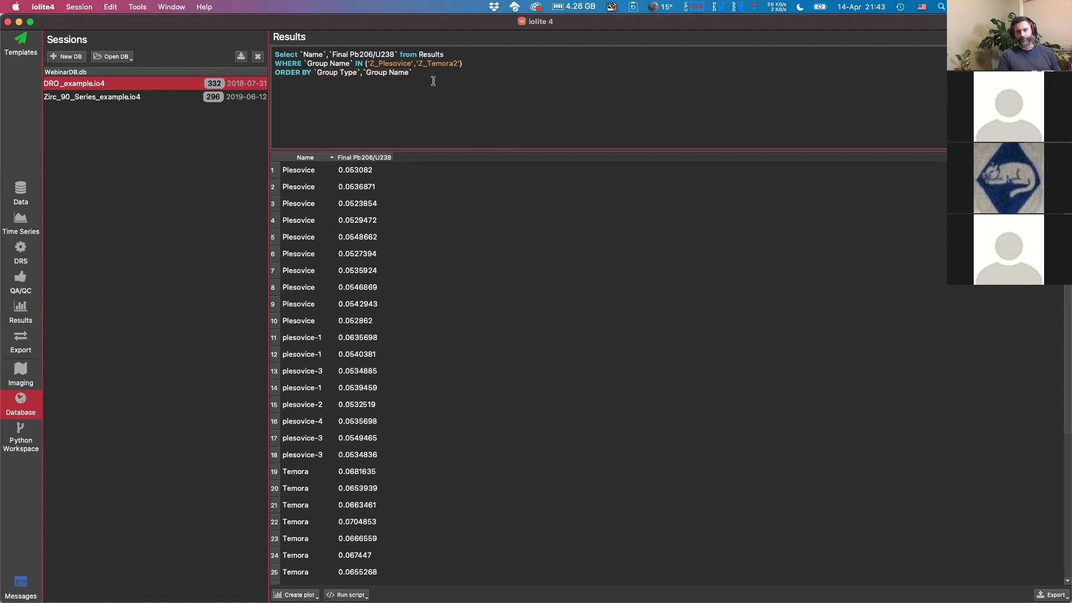
Switch to the PowerPoint presentation and advance to the Basic Python Script Example slide
key(super+Tab)
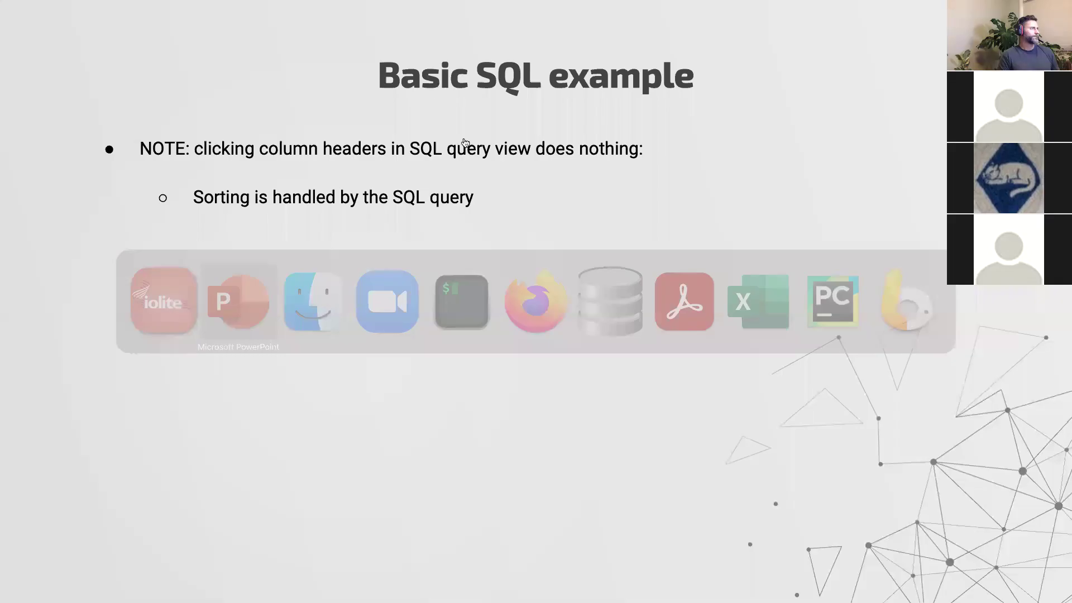
key(Right)
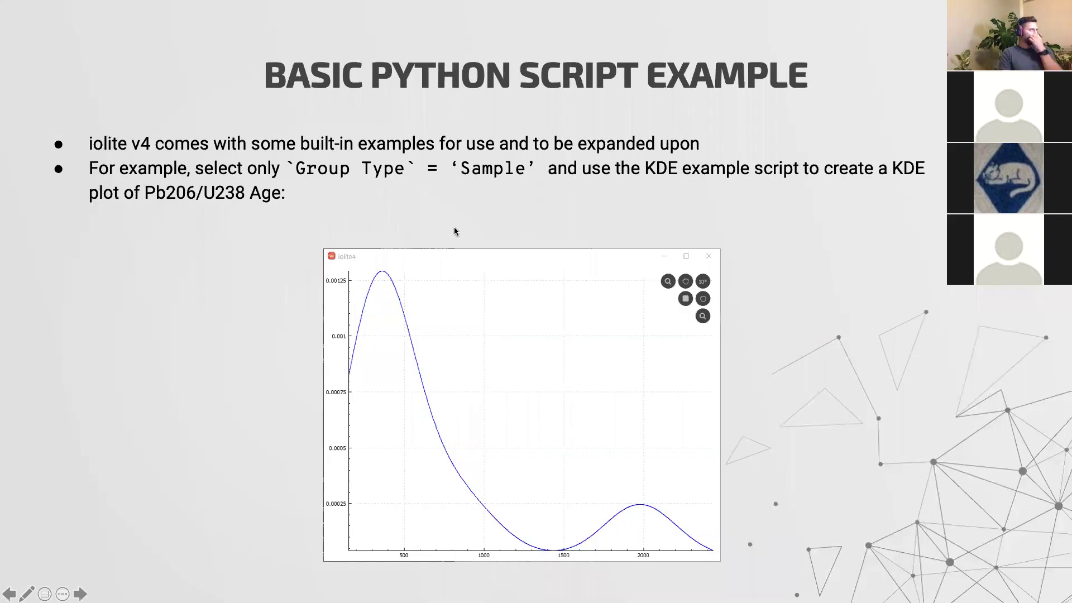
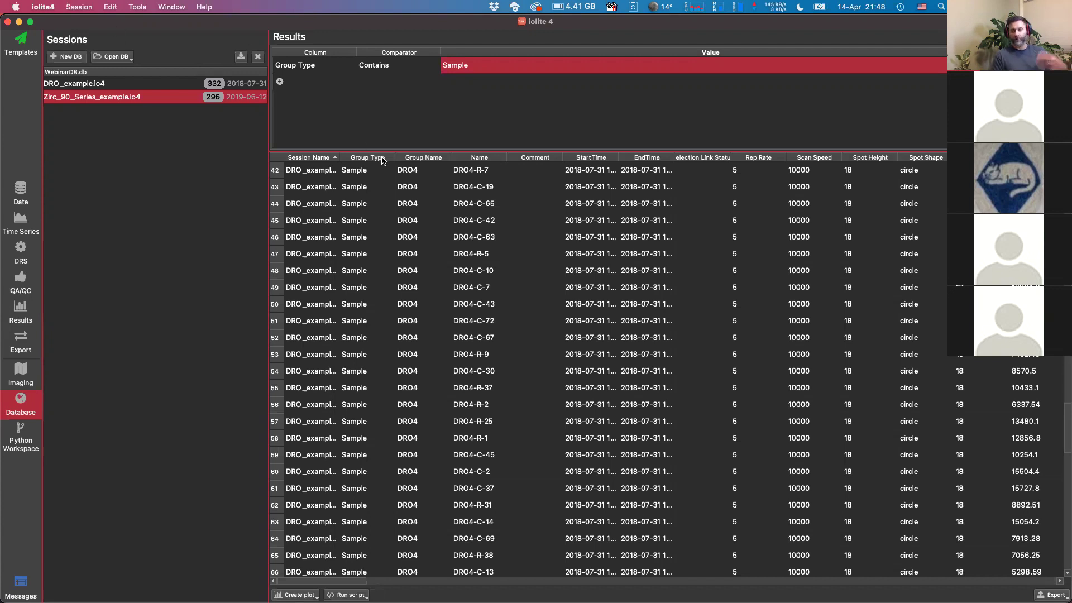
Open the session Zirc_90_Series_example.io4 from the ExampleDatasets folder and show its Database view
click(71, 8)
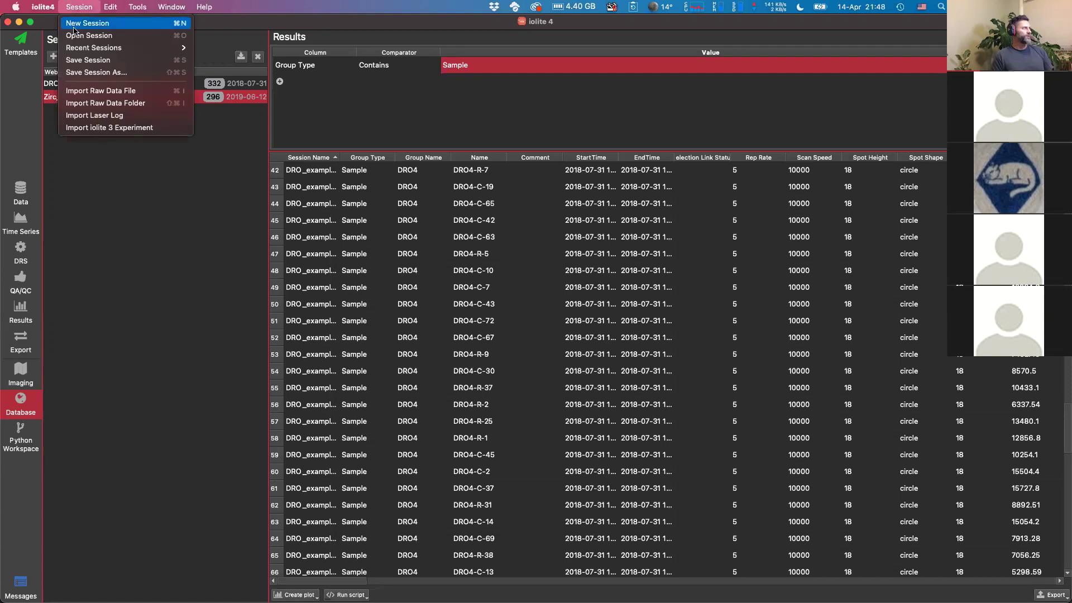
click(362, 79)
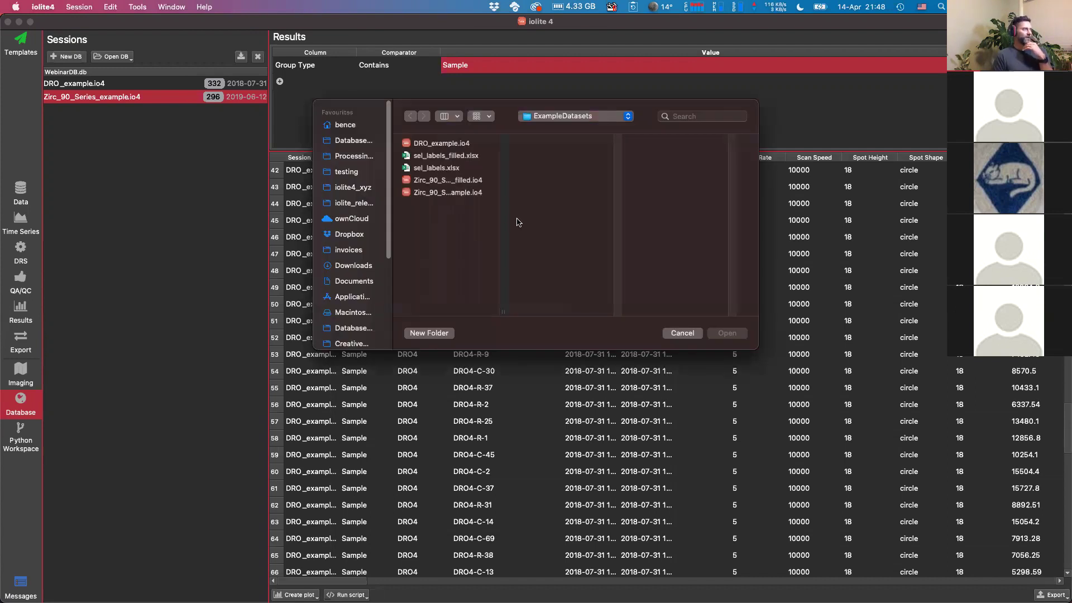
click(426, 192)
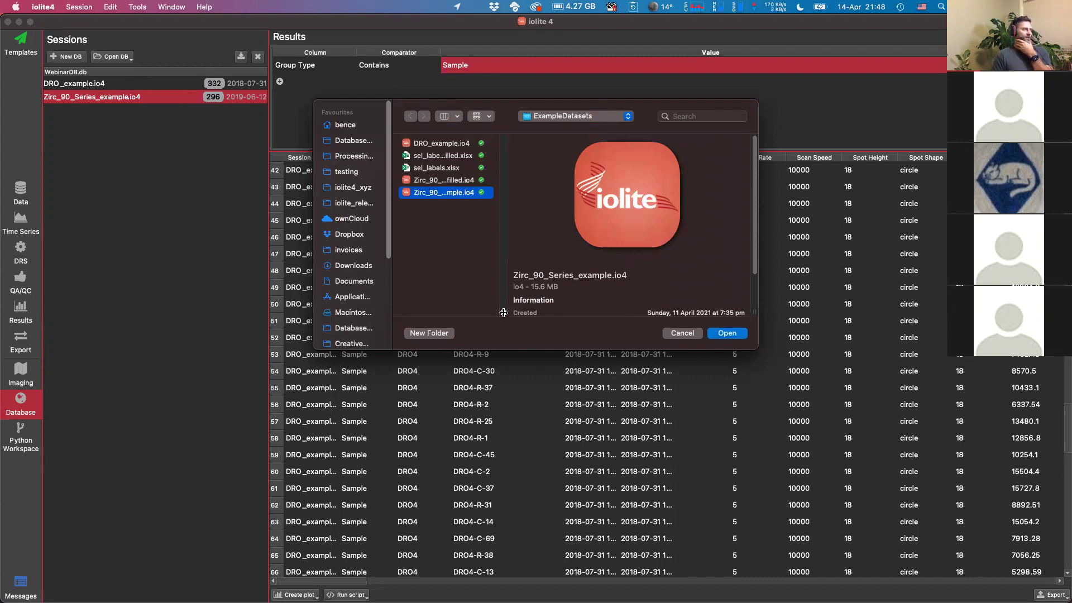
drag(503, 311, 584, 310)
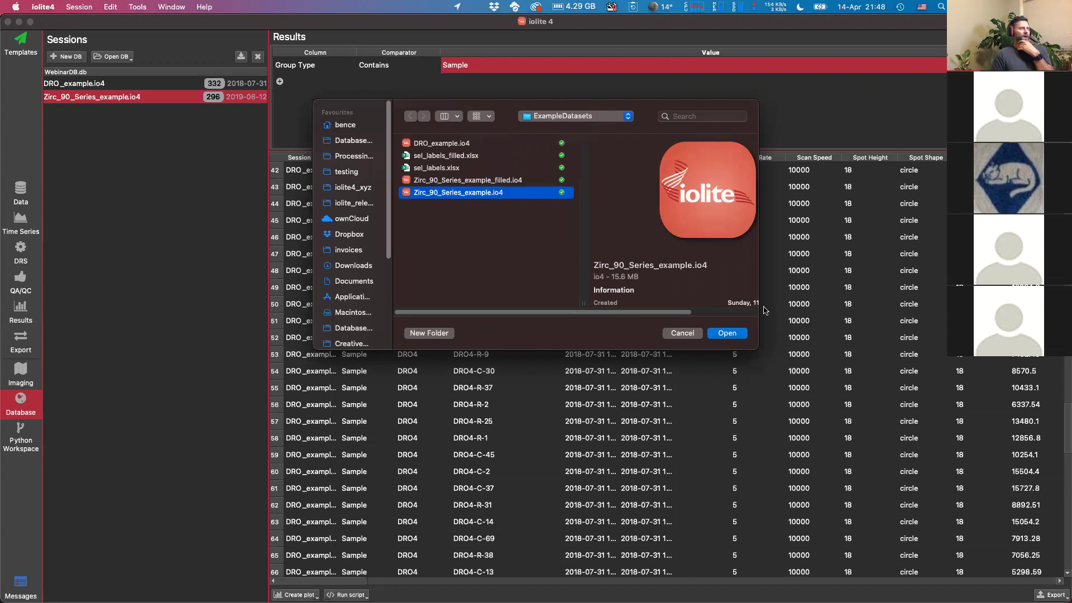
click(732, 334)
key(super+Tab)
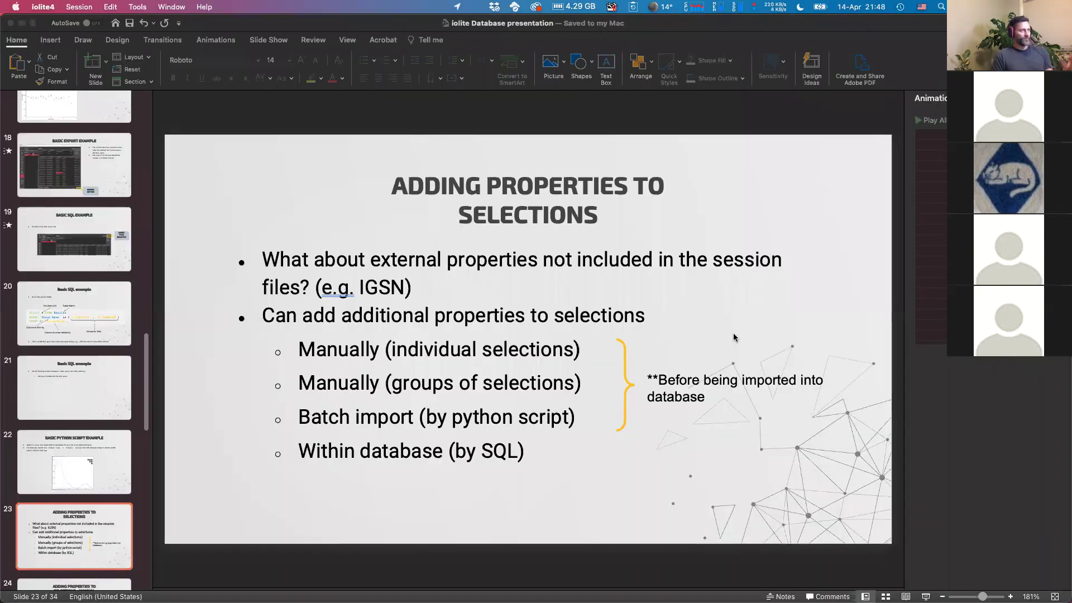
key(super+Tab)
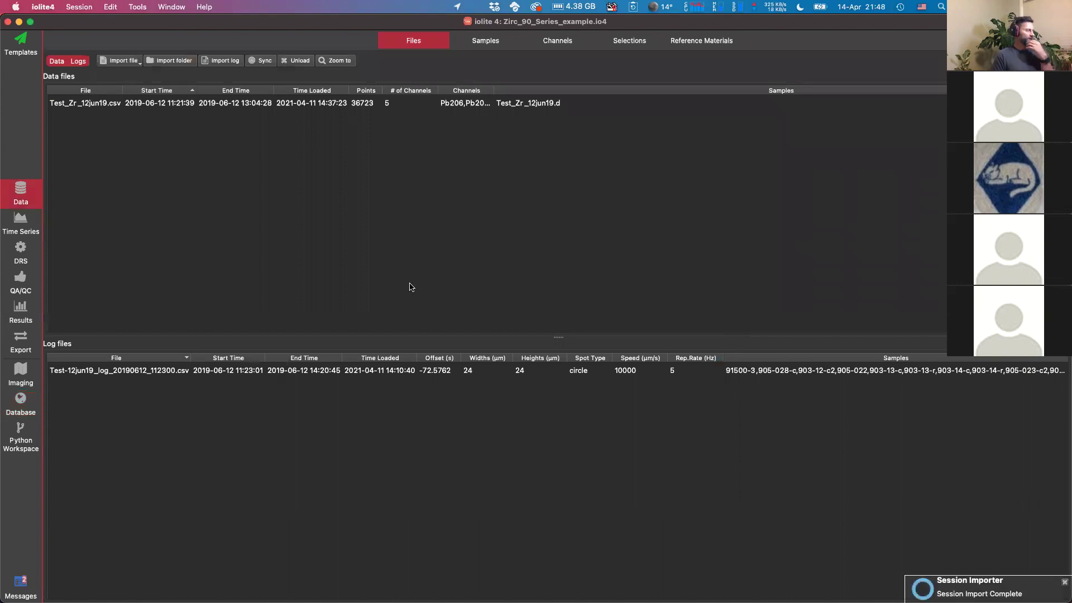
click(10, 406)
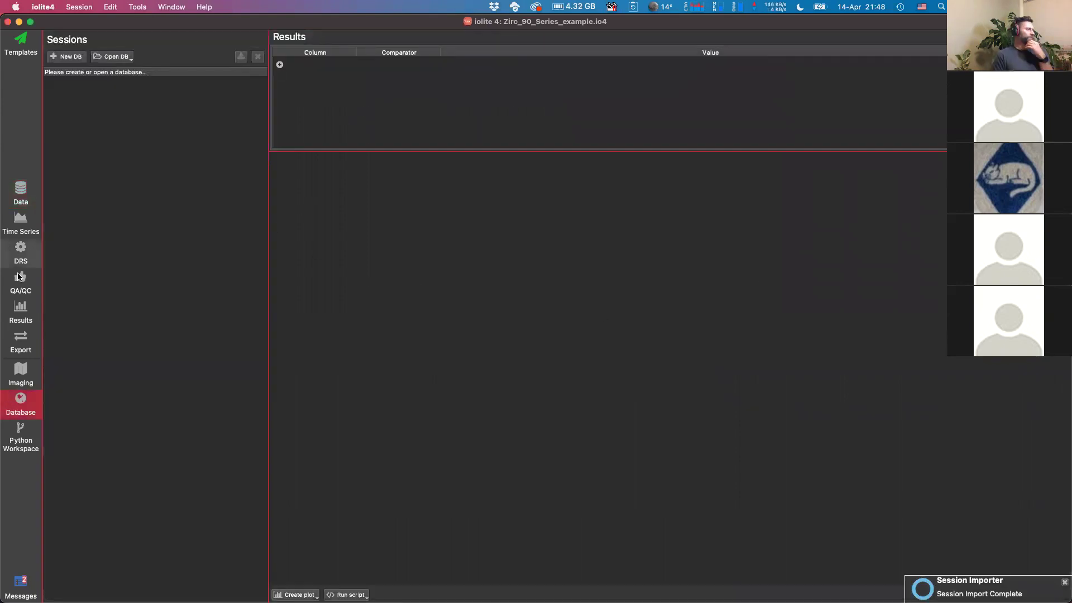
Show the session's selections in the Data view and expand the 903 and 905 groups under Unknowns
click(29, 186)
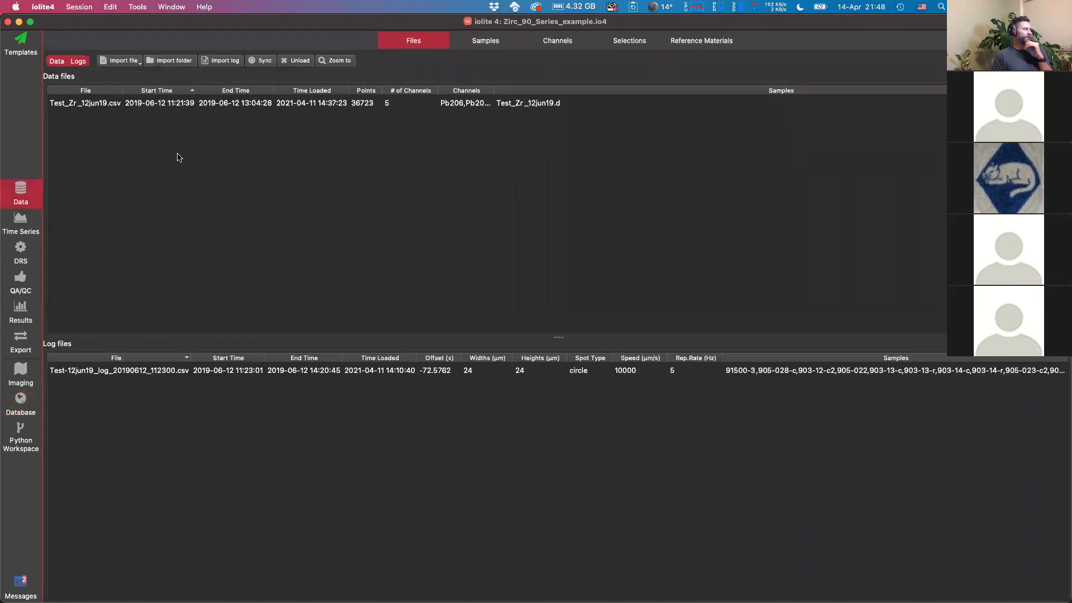
click(22, 229)
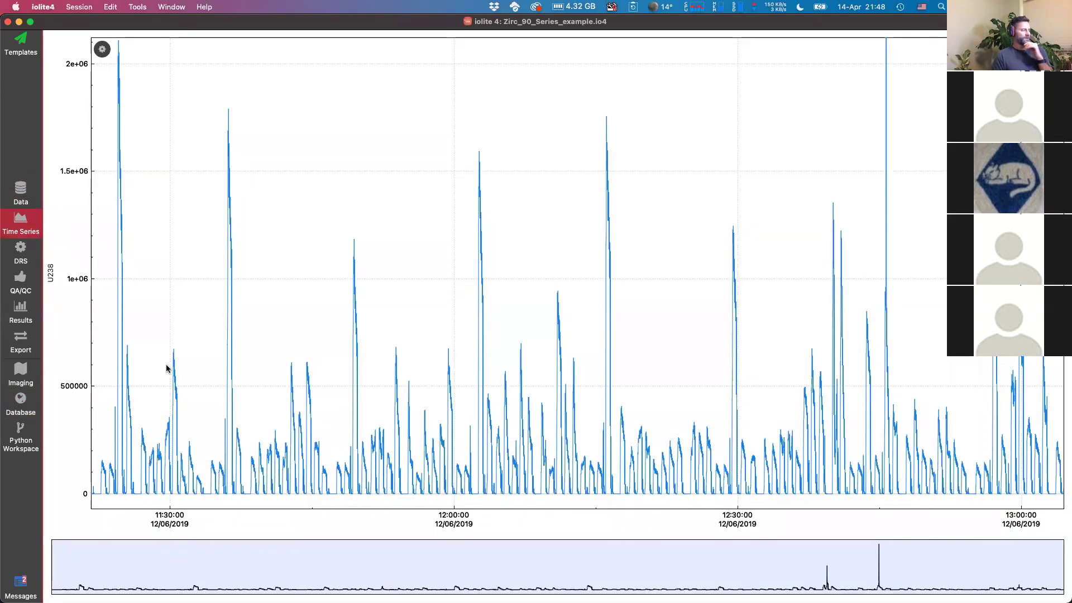
click(8, 199)
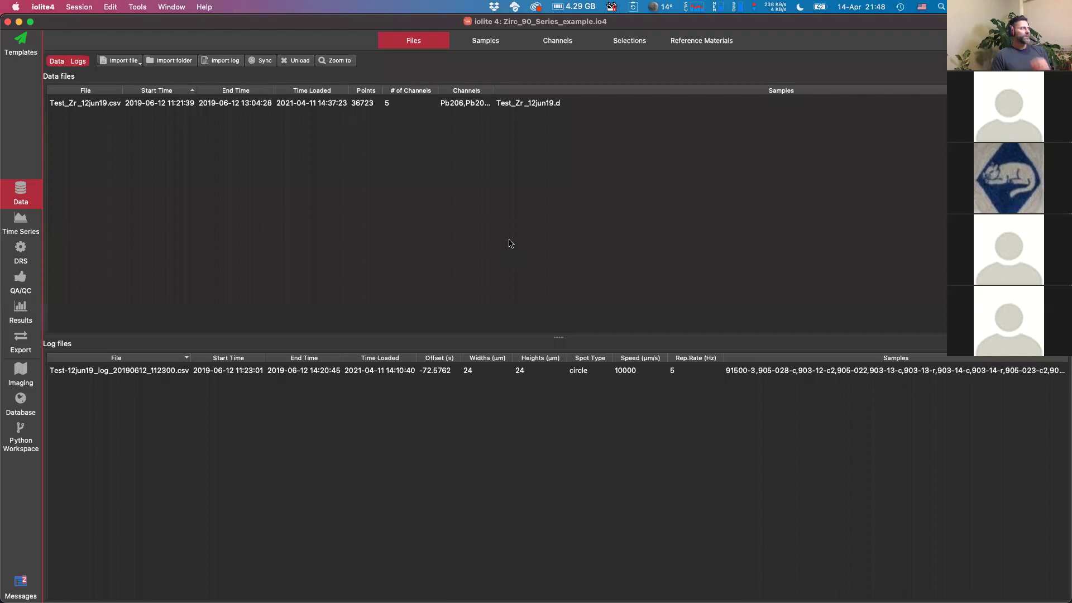
click(626, 42)
click(48, 91)
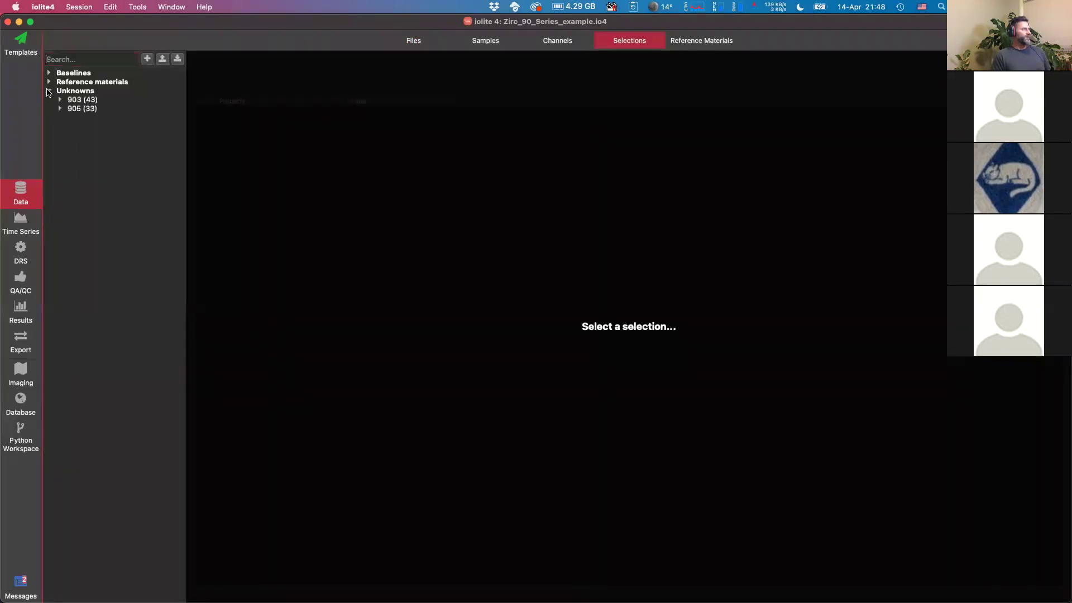
double_click(72, 101)
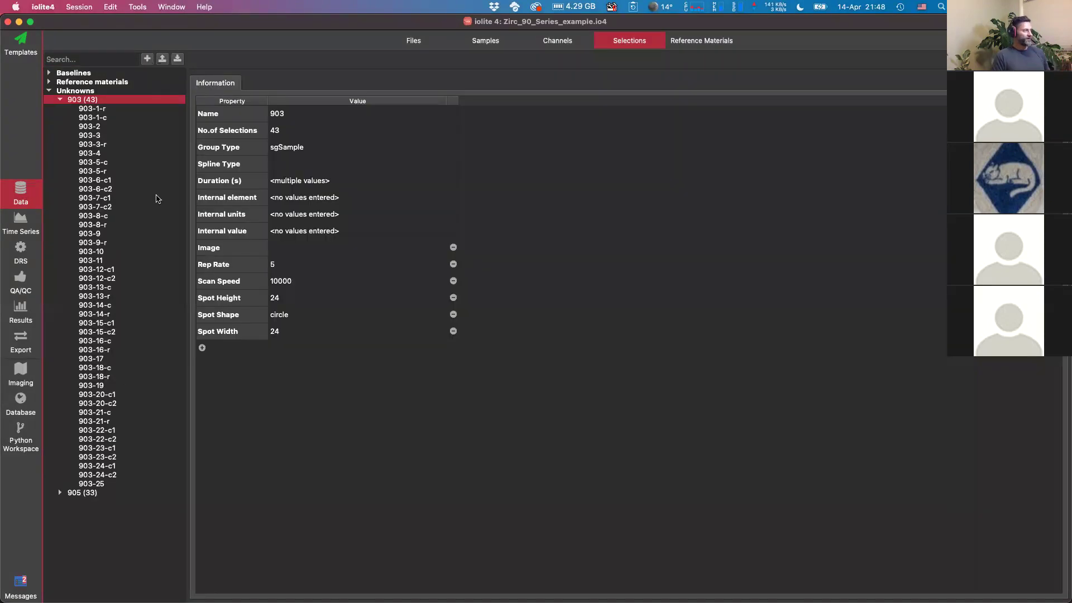
click(61, 492)
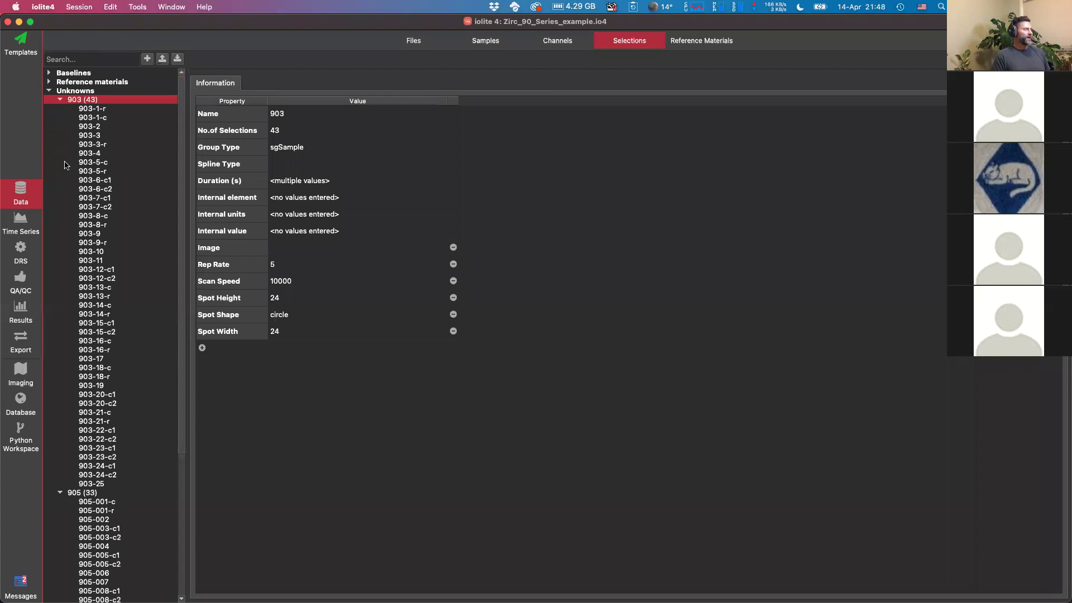
Review the properties of individual 903 selections, including the spot shape and spot width of 903-3
click(86, 111)
click(93, 118)
click(90, 144)
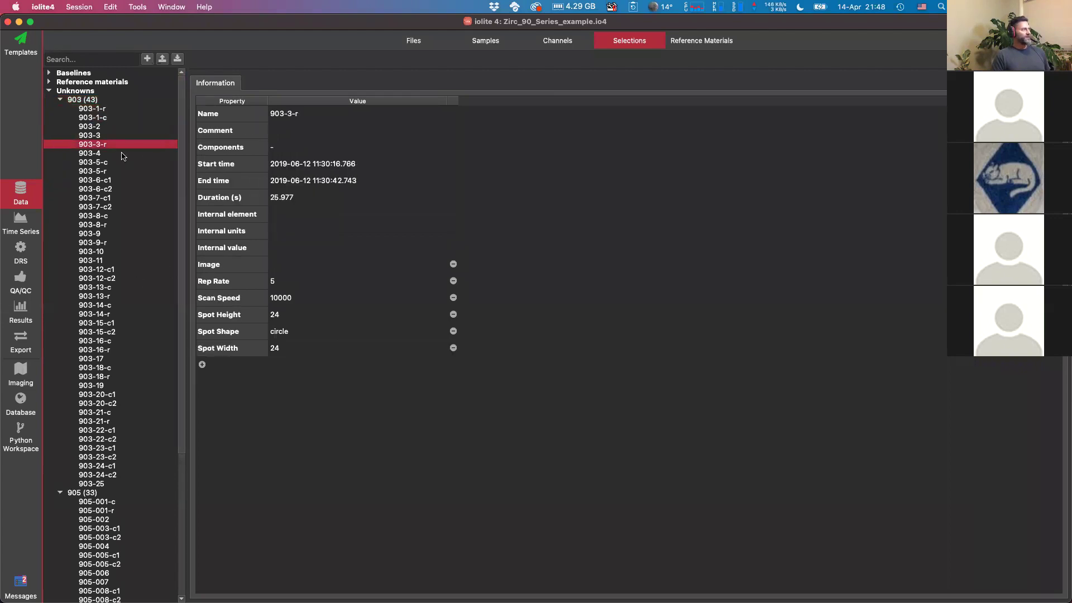
click(94, 135)
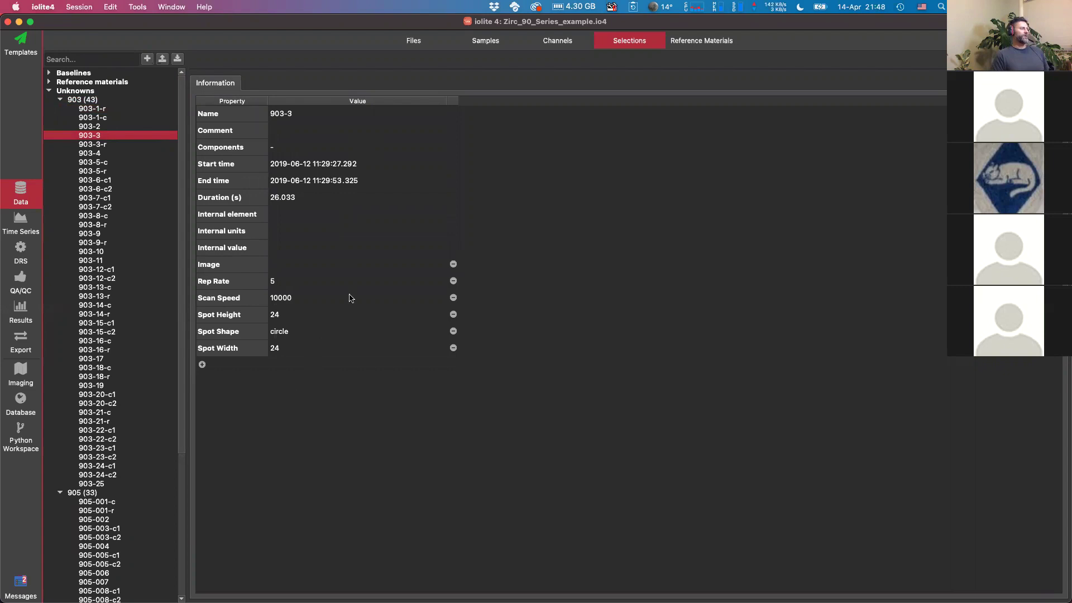
click(230, 333)
click(228, 349)
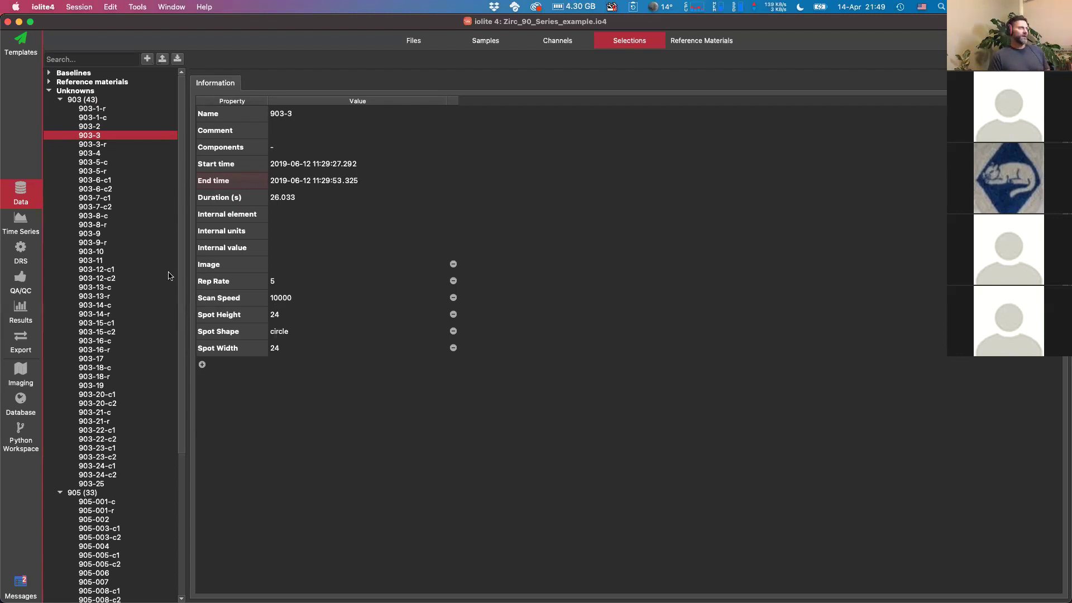
Add a property named Project with the value Project1 to selection 903-3
click(202, 365)
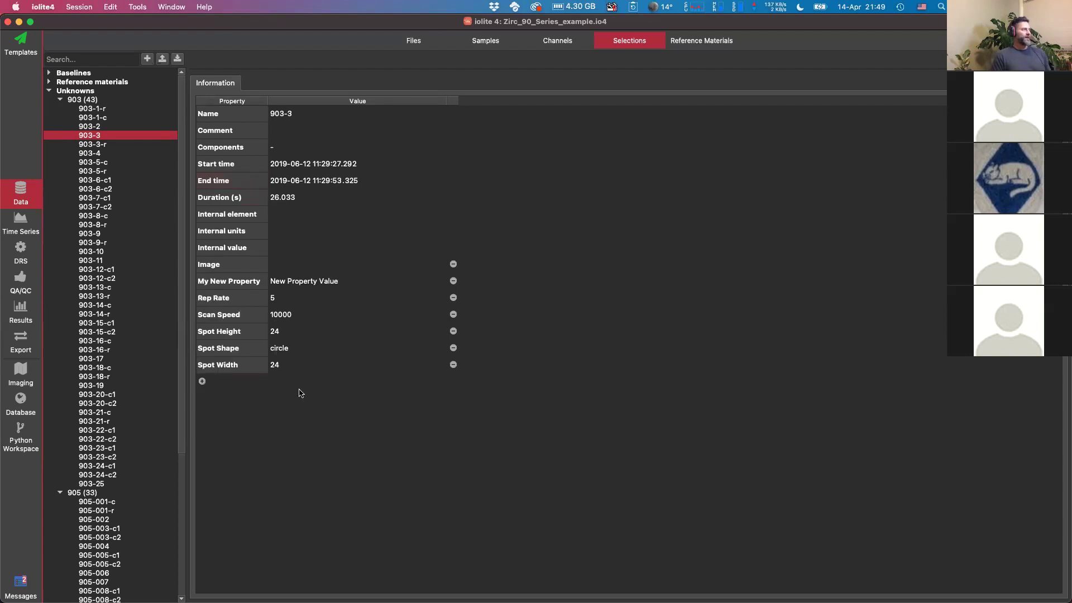
double_click(218, 283)
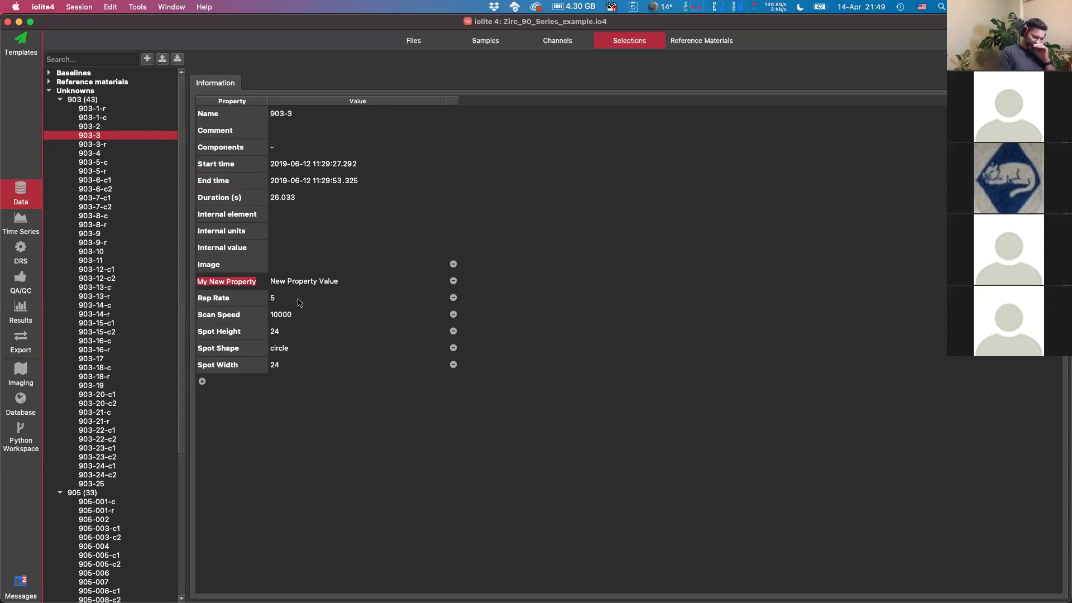
text(Project)
key(Return)
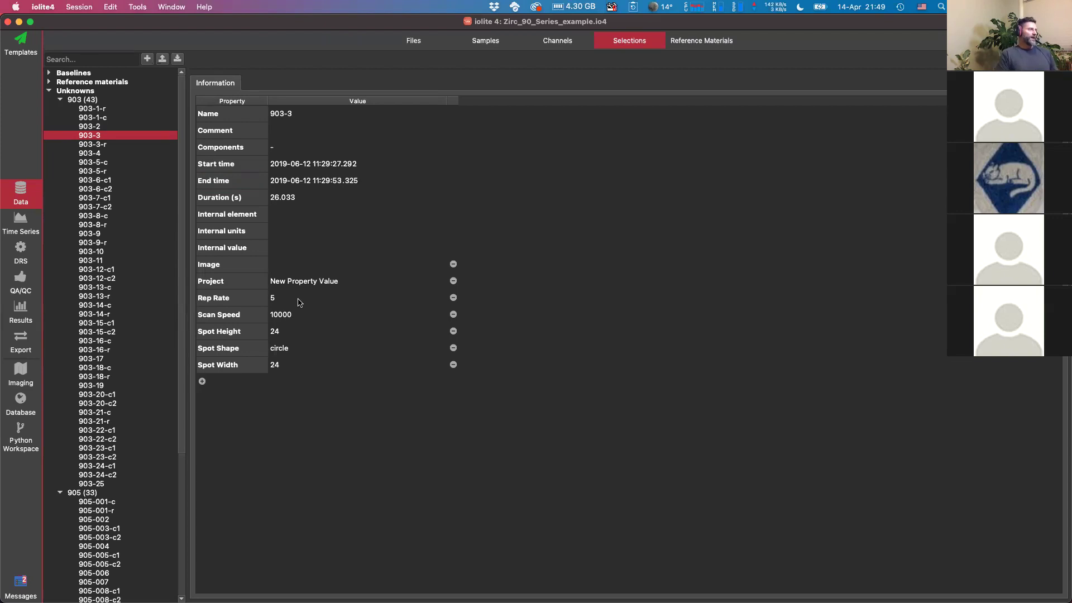
double_click(298, 283)
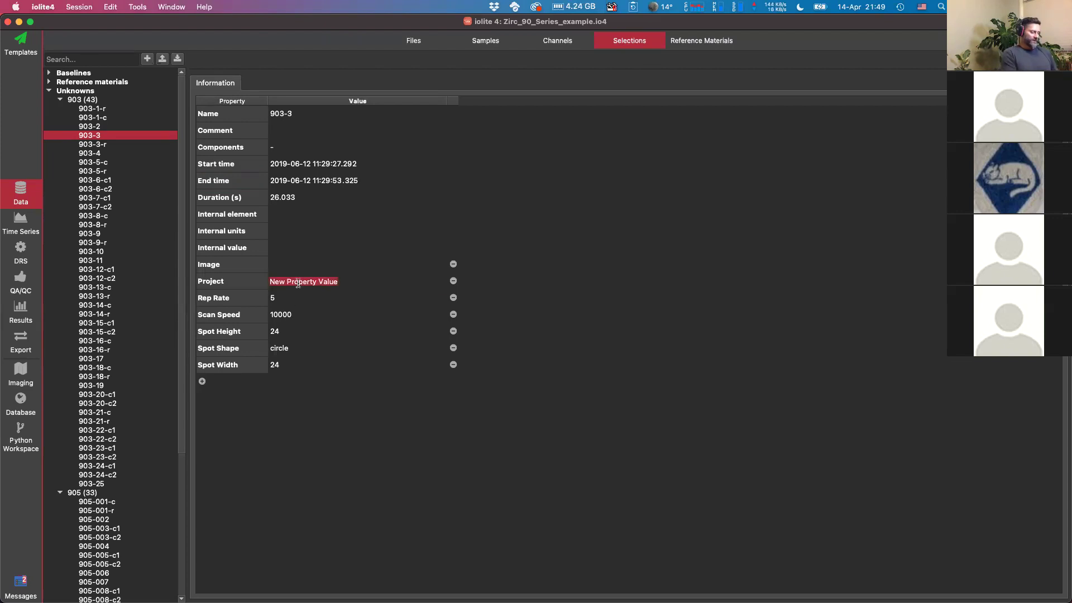
text(Projec)
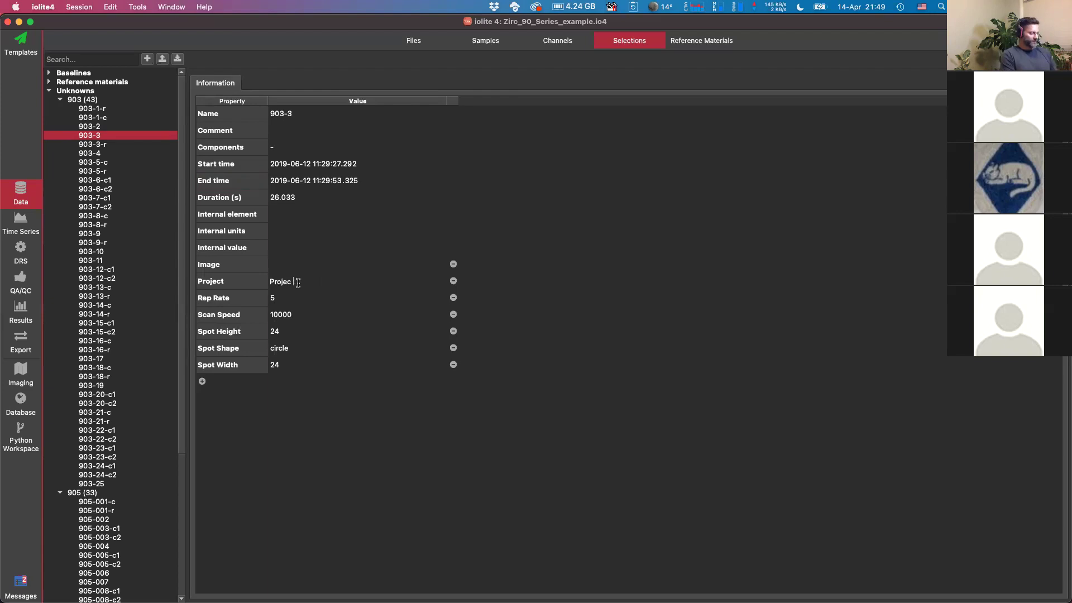
text(t1)
key(Return)
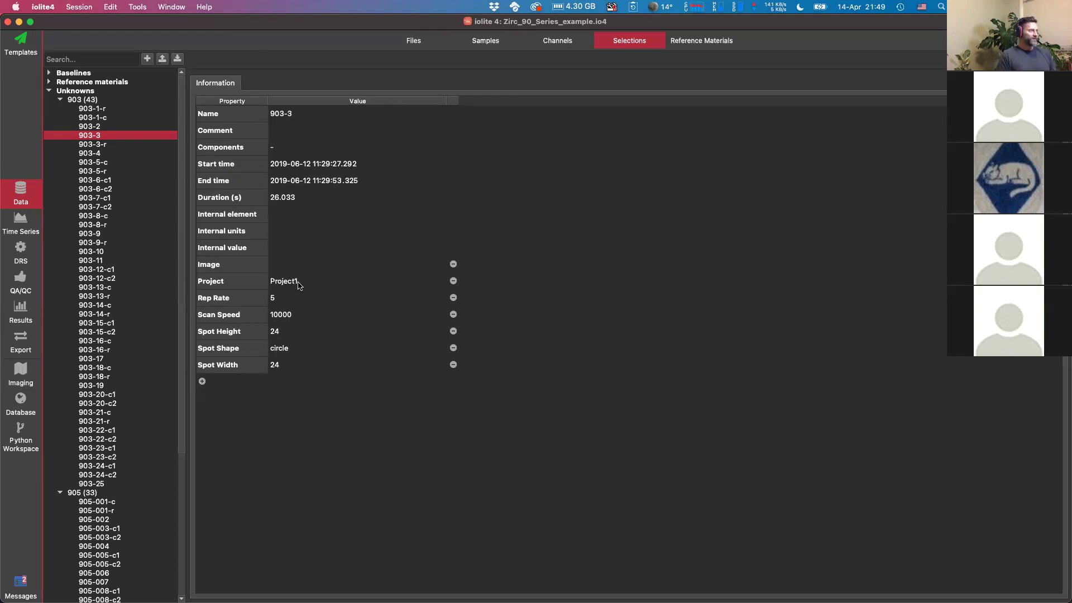
Point out the name and value cells of the Project property on selection 903-3
double_click(242, 284)
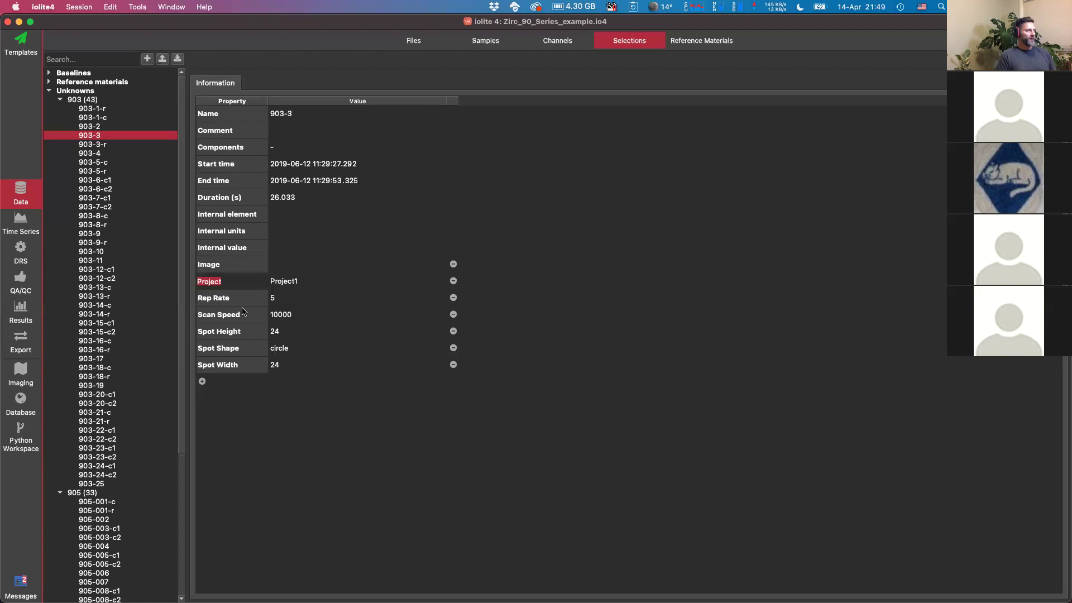
click(290, 283)
click(294, 253)
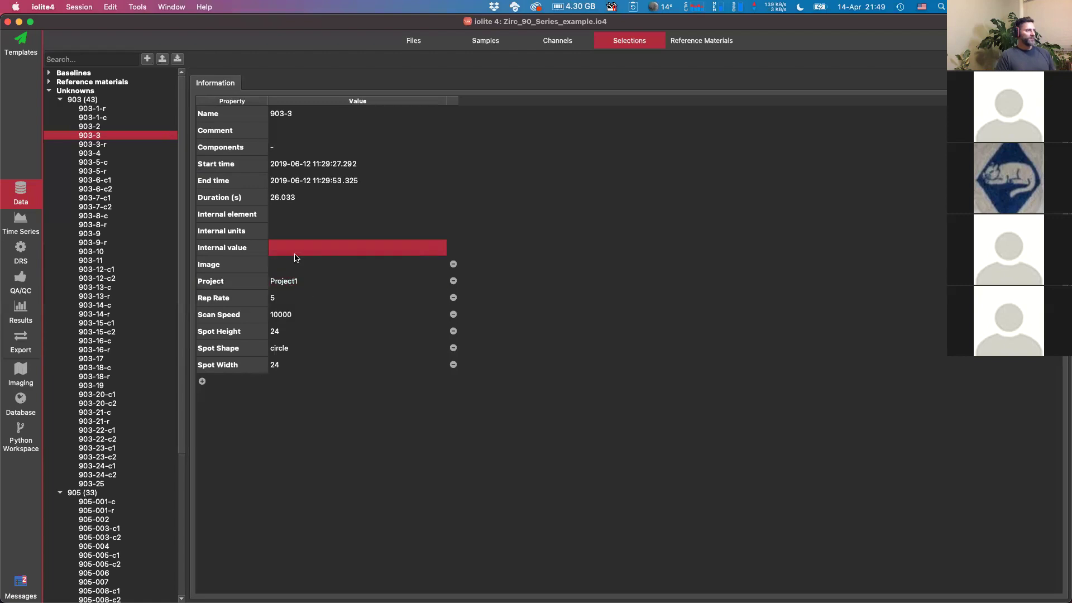
click(311, 281)
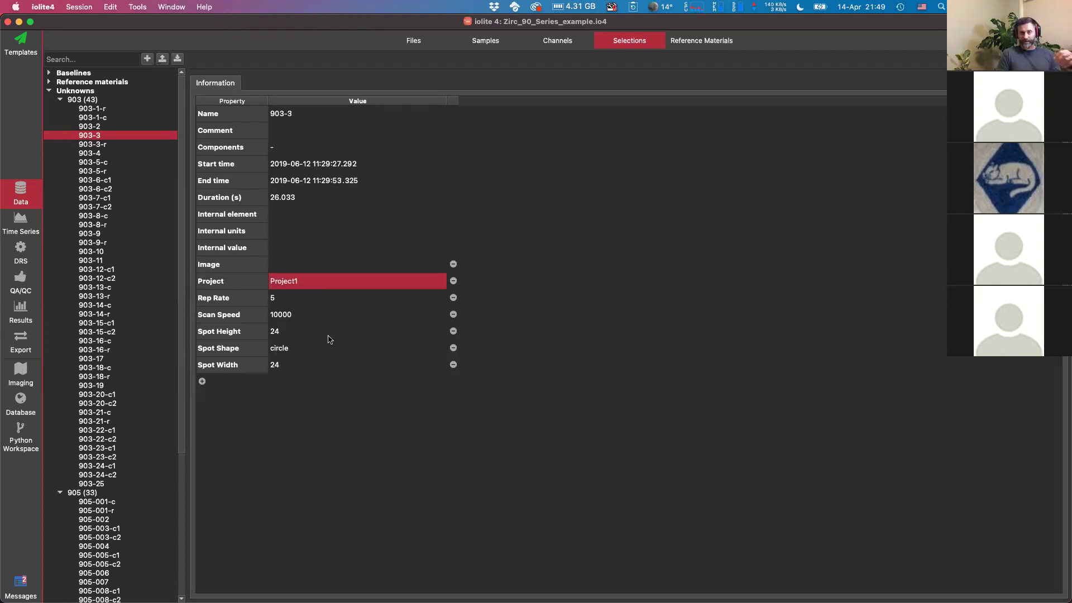
click(259, 287)
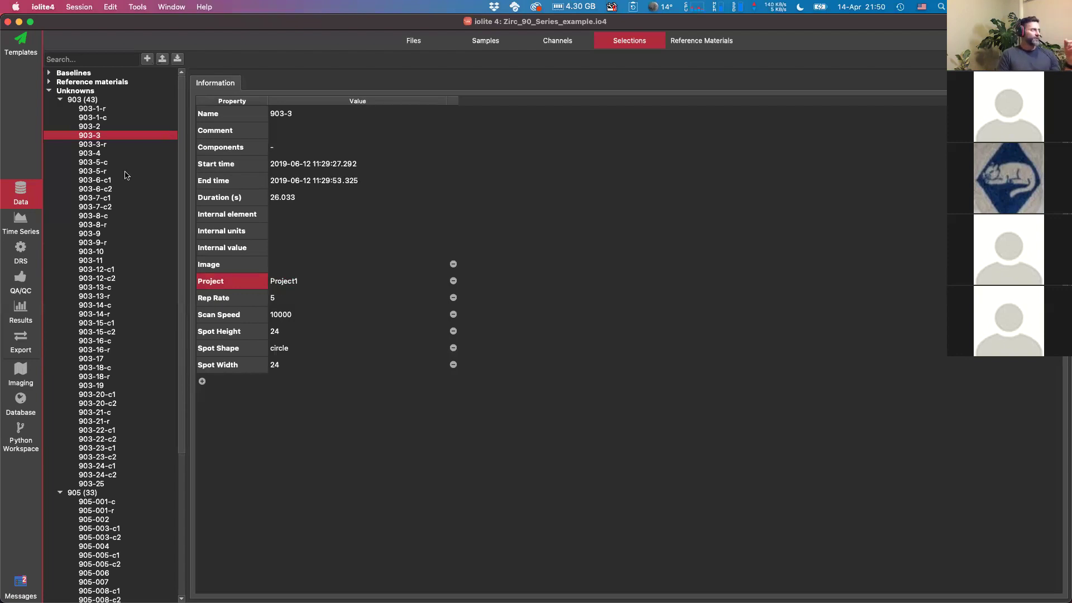
Compare the property lists of other 903 selections with that of 903-3 to check which ones have Project
click(95, 154)
click(95, 224)
click(87, 117)
click(102, 163)
click(102, 189)
click(102, 172)
click(100, 163)
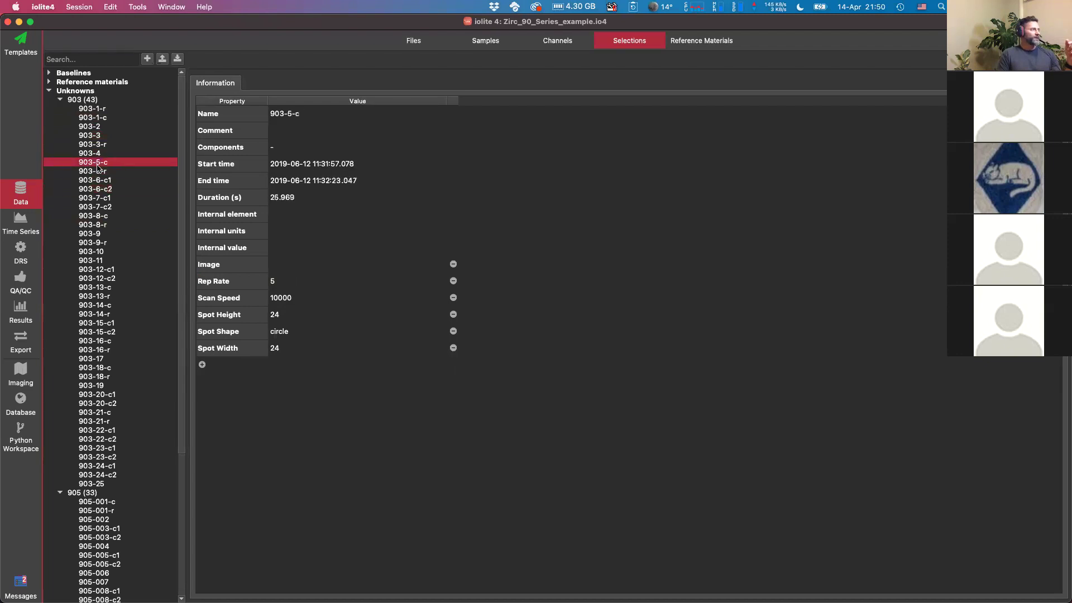
key(Up)
key(Up)
key(Up)
key(Down)
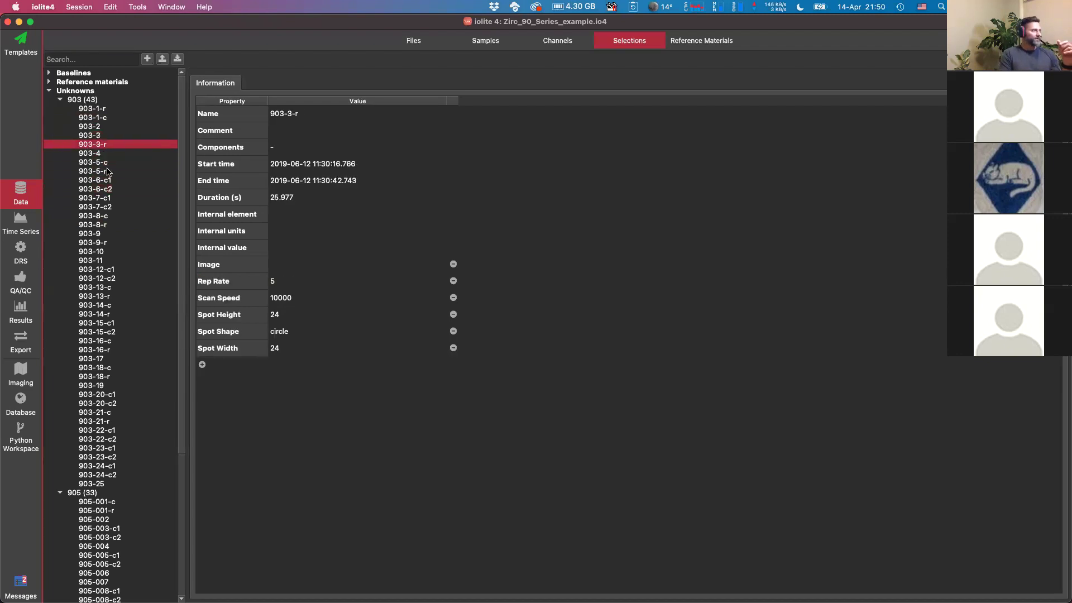
key(Up)
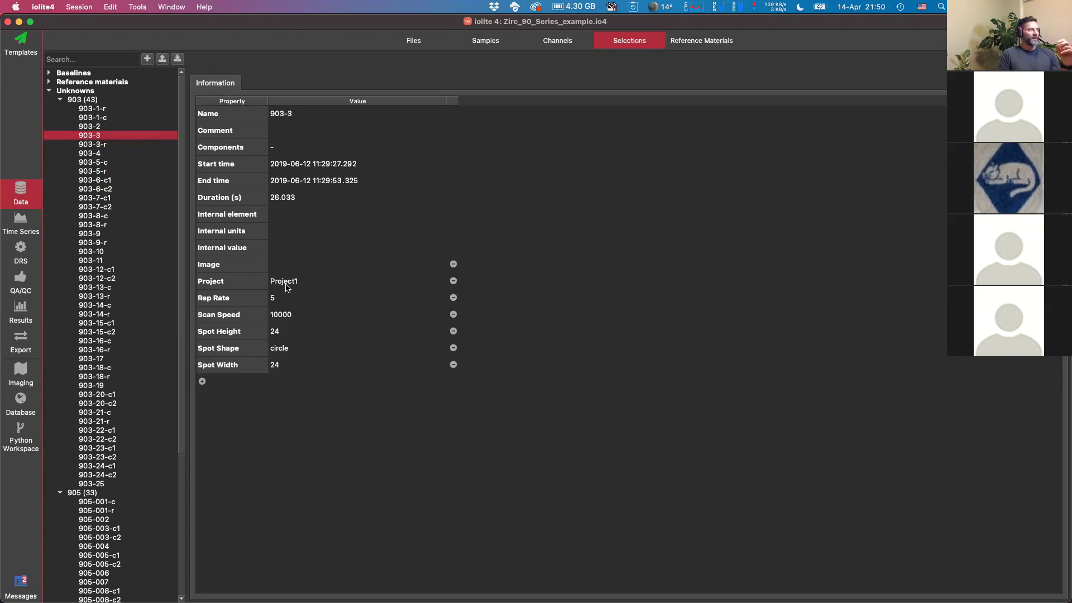
Delete the Project property from selection 903-3 and confirm the removal
click(295, 285)
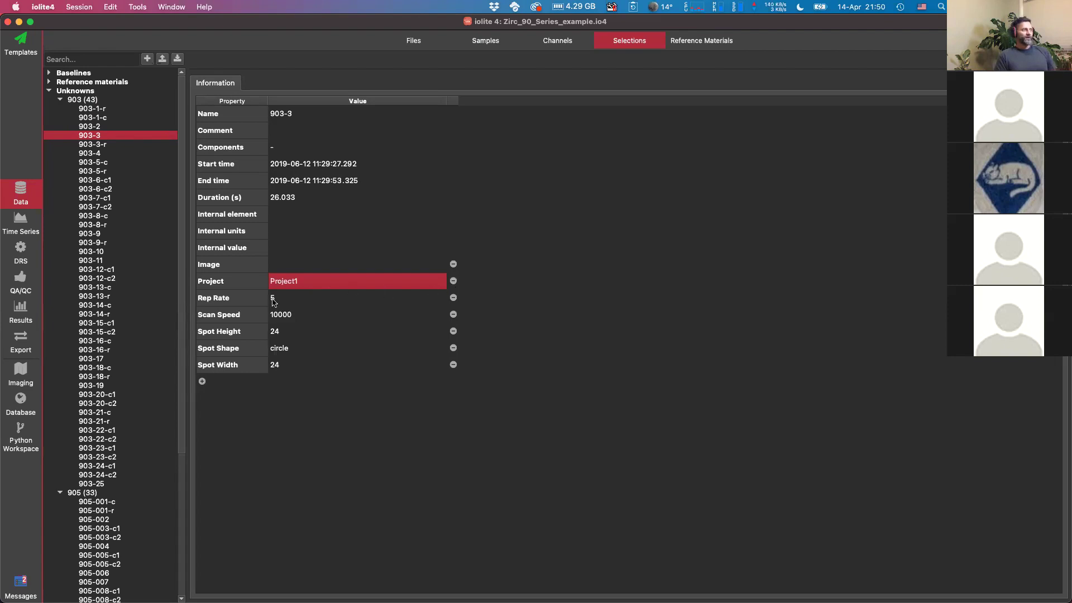
click(453, 281)
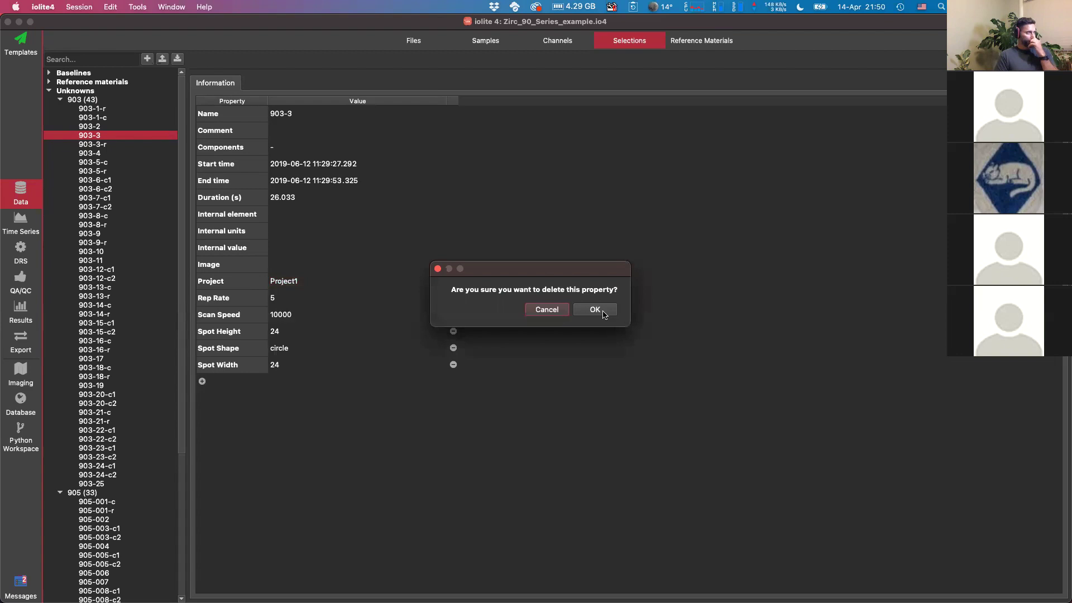
click(595, 311)
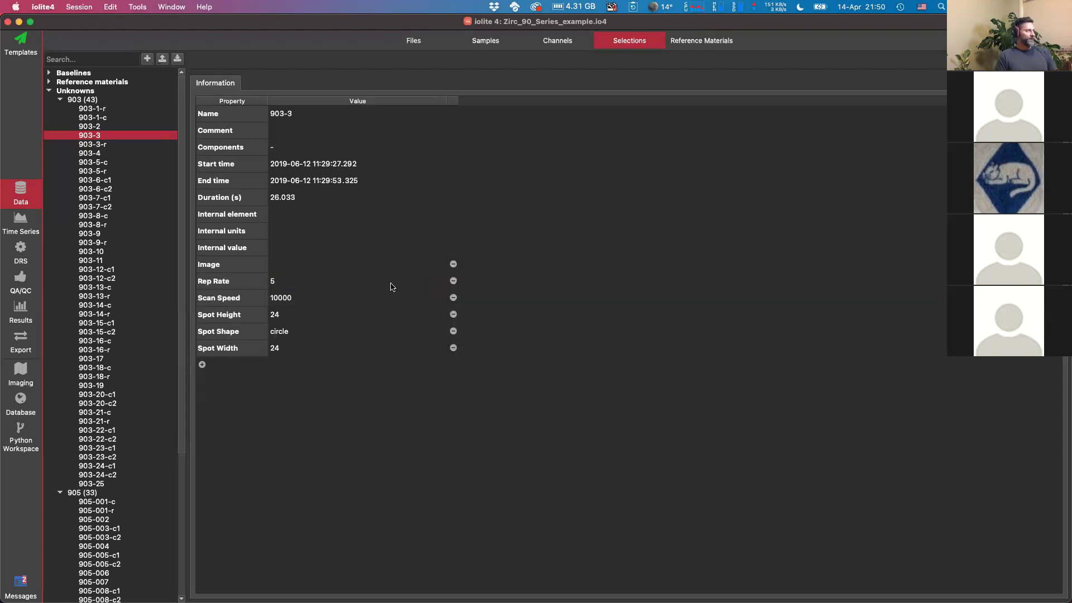
Review the properties of the 903 group and several of its selections, such as 903-1-r and 903-9-r
click(73, 99)
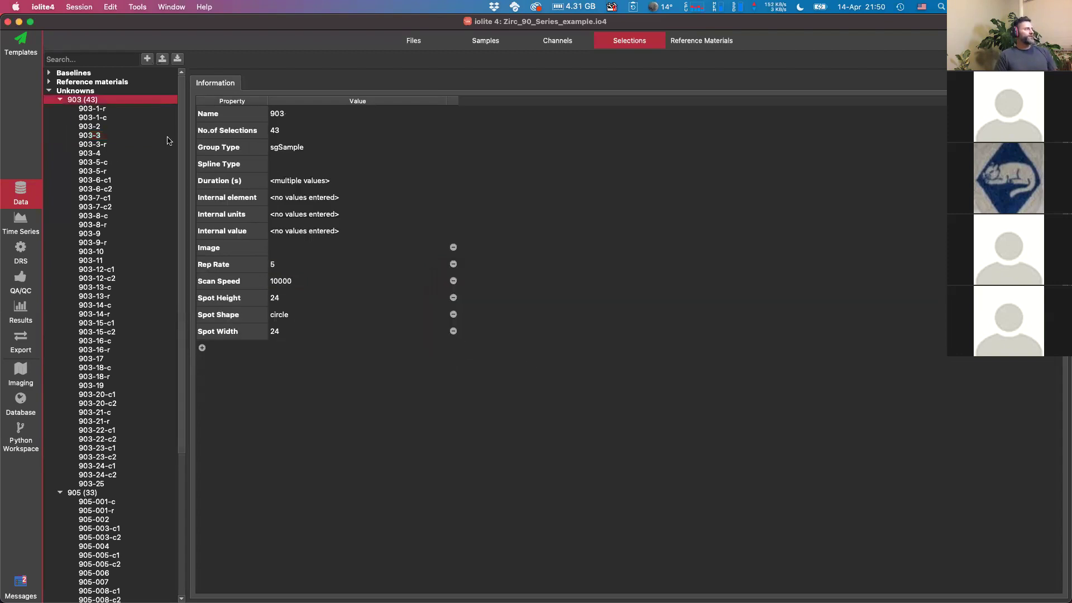
click(96, 109)
click(95, 145)
click(97, 198)
click(94, 242)
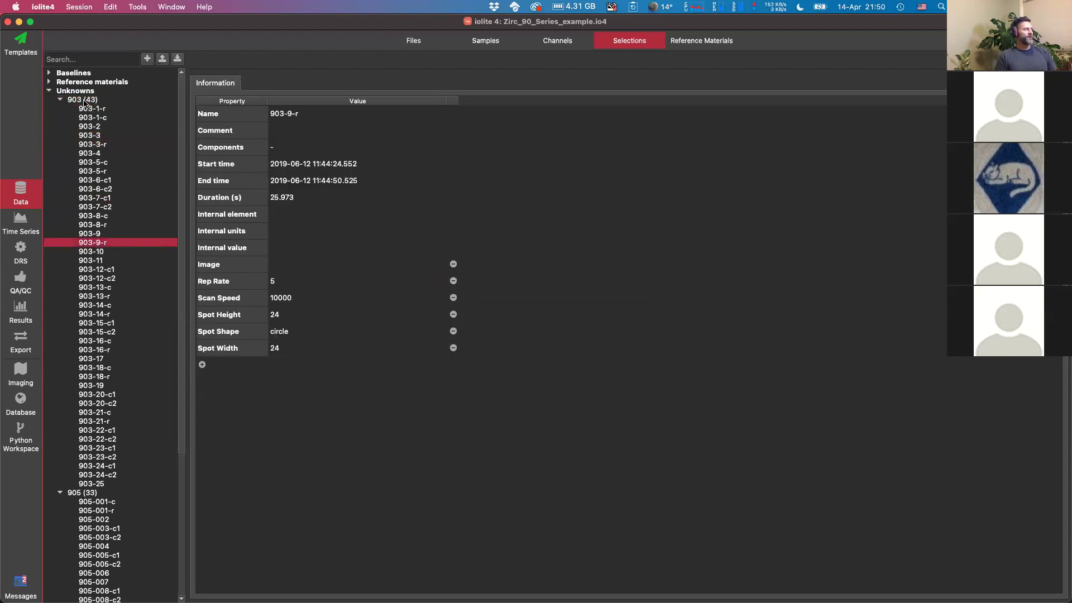
Add a new property named Project to the whole 903 group
click(84, 100)
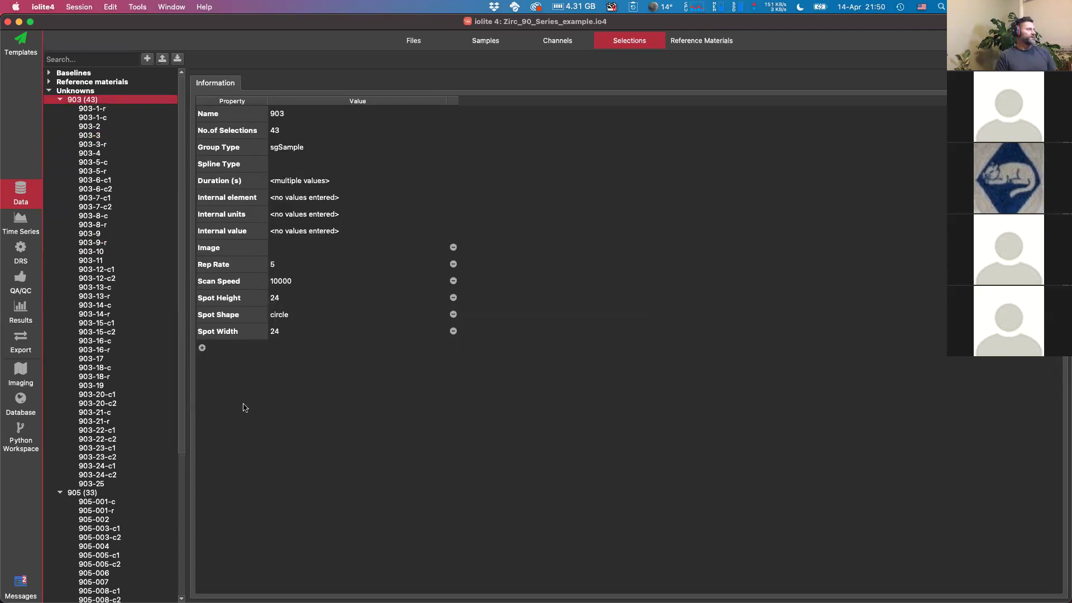
click(203, 349)
double_click(225, 267)
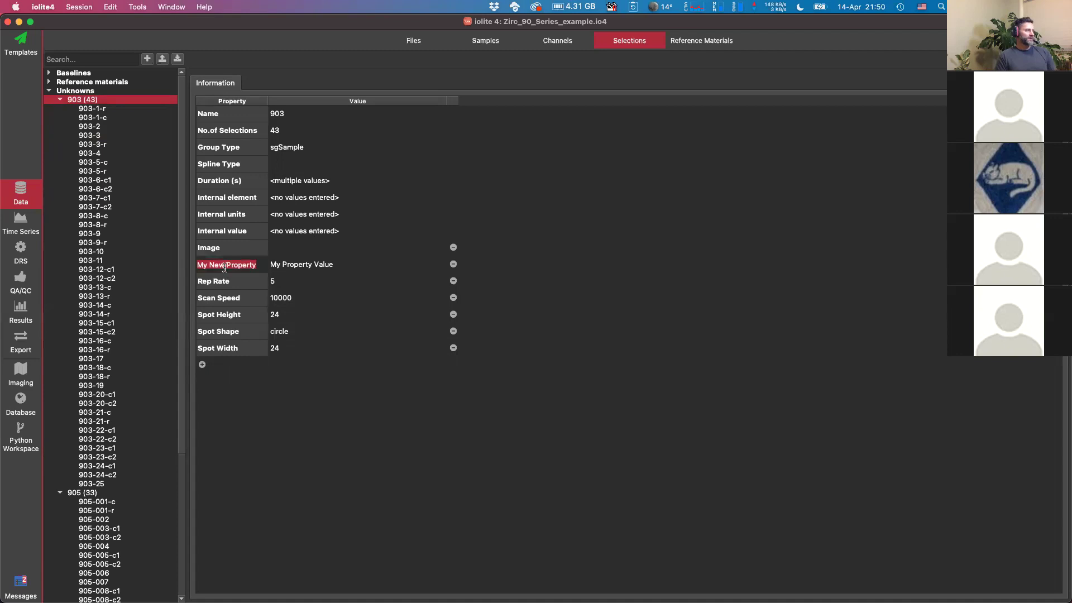
text(Porjec)
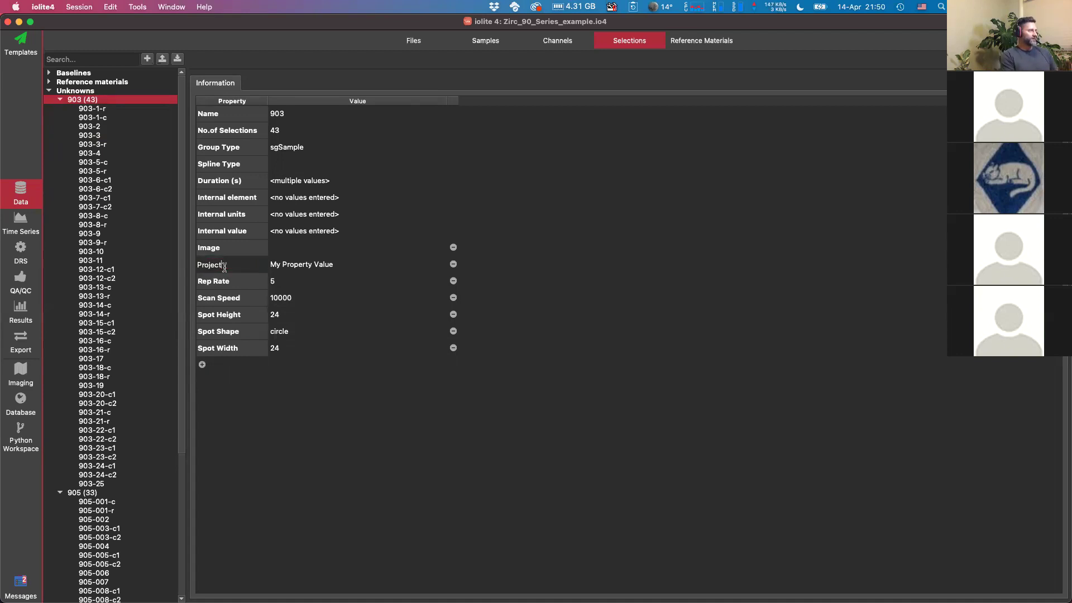
key(Return)
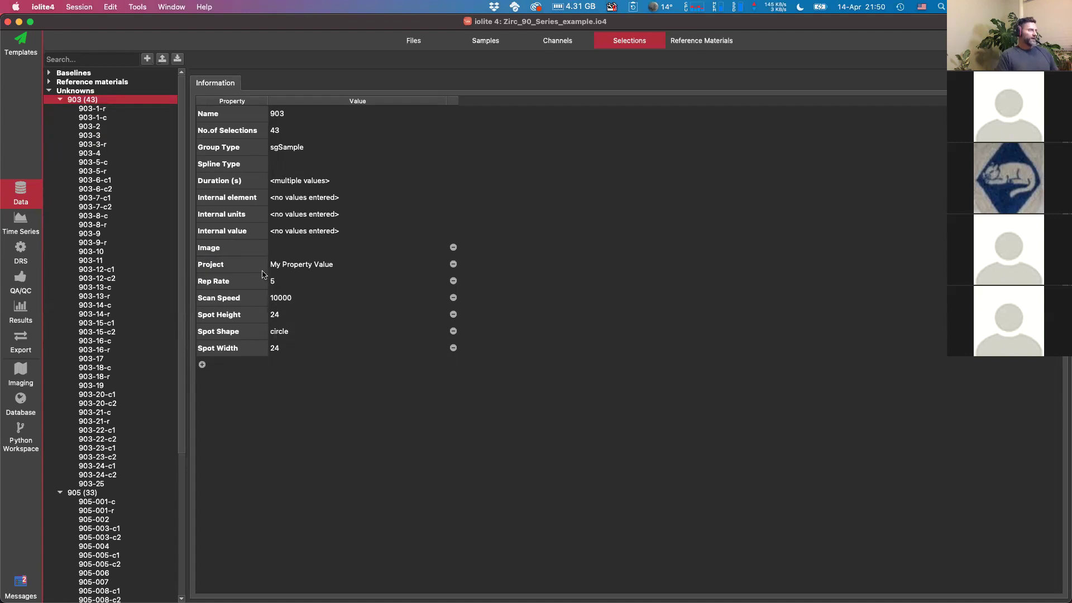
Set the 903 group's Project property to 903
double_click(282, 266)
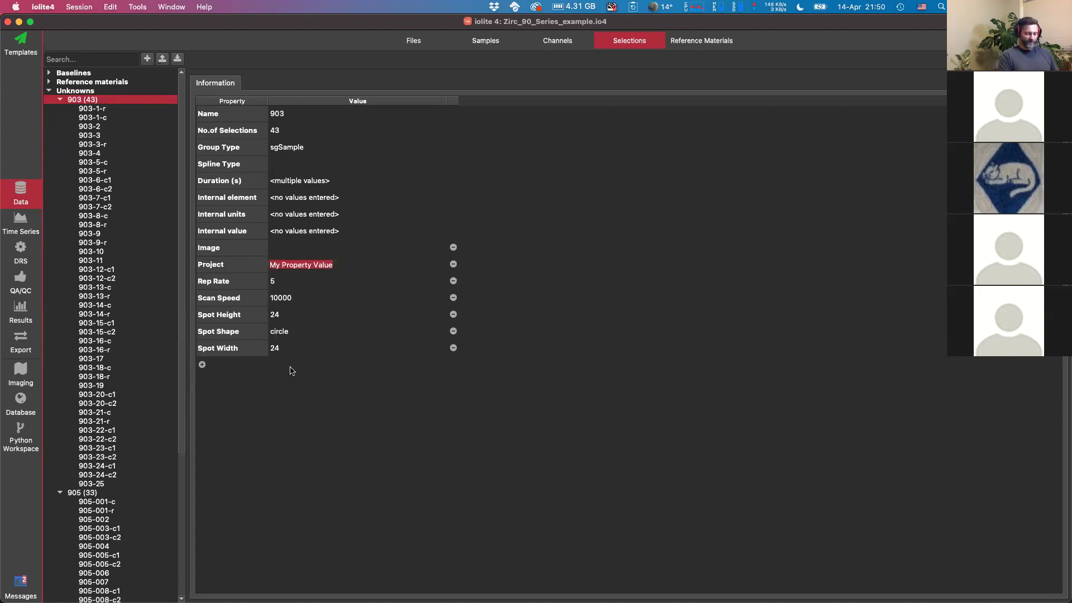
key(BackSpace)
text(90)
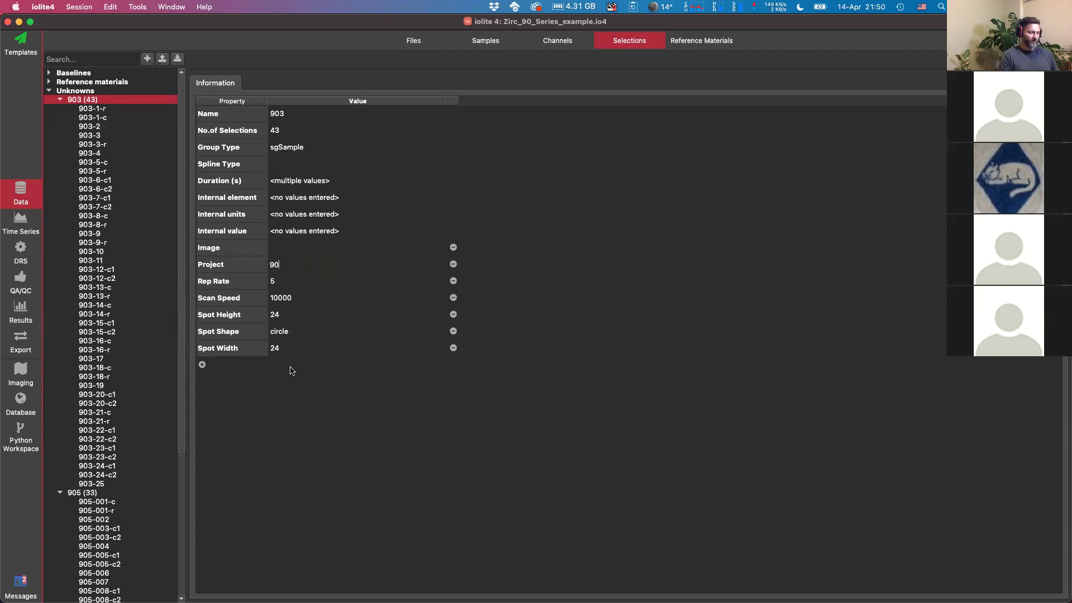
key(Return)
click(319, 264)
key(BackSpace)
key(Return)
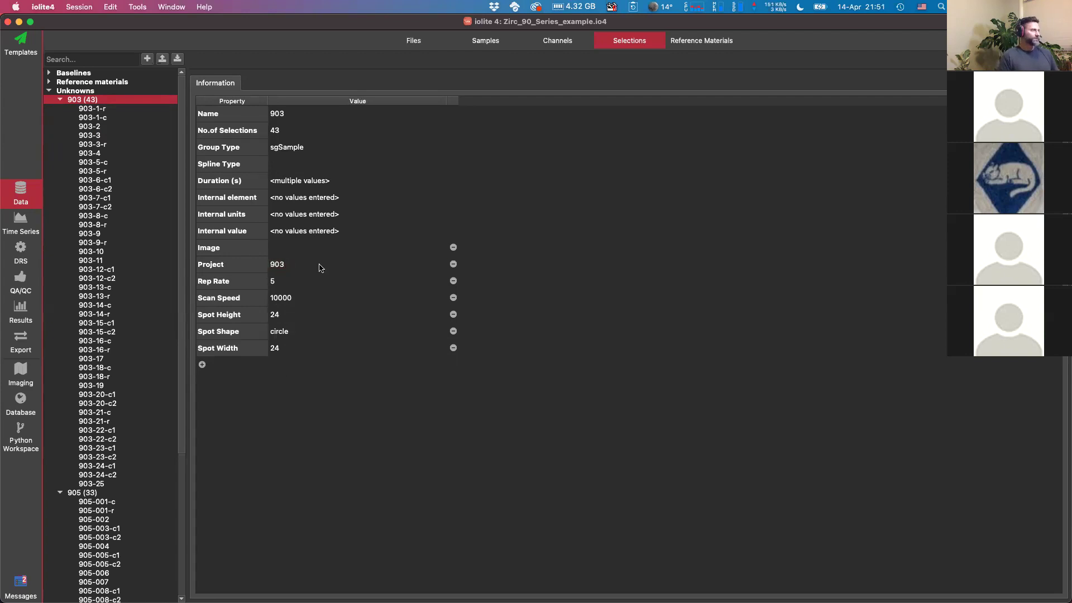
Check the Project property on several selections in the 903 group, from 903-1-r to 903-13-c
click(94, 110)
click(90, 153)
click(90, 224)
click(89, 287)
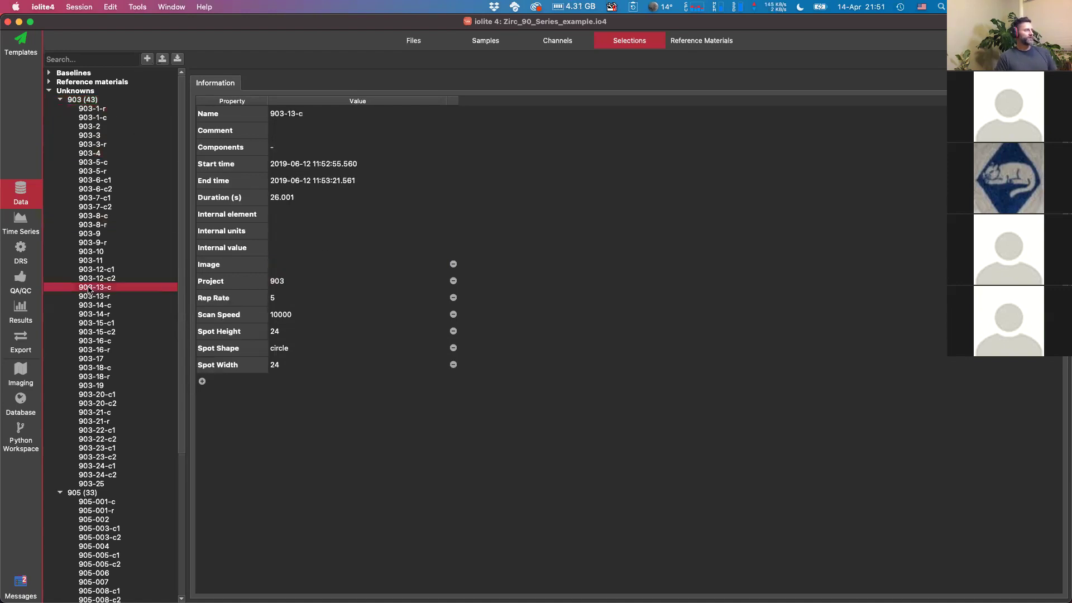
Check the Project property on more selections in the 903 group, including 903-15-c2 and 903-7-c2
click(96, 333)
click(216, 282)
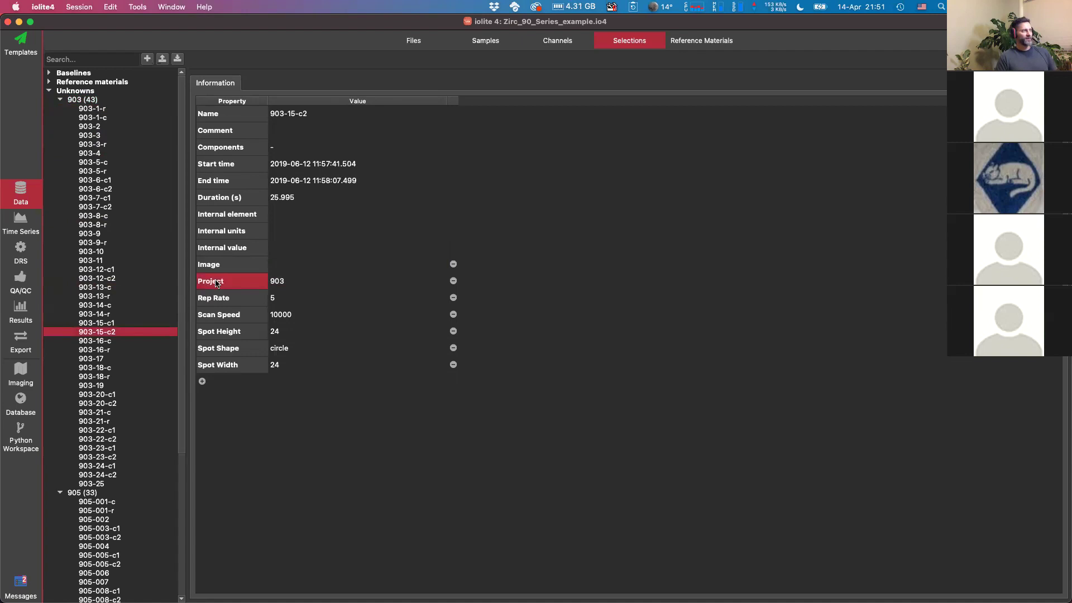
click(294, 281)
click(92, 252)
click(94, 207)
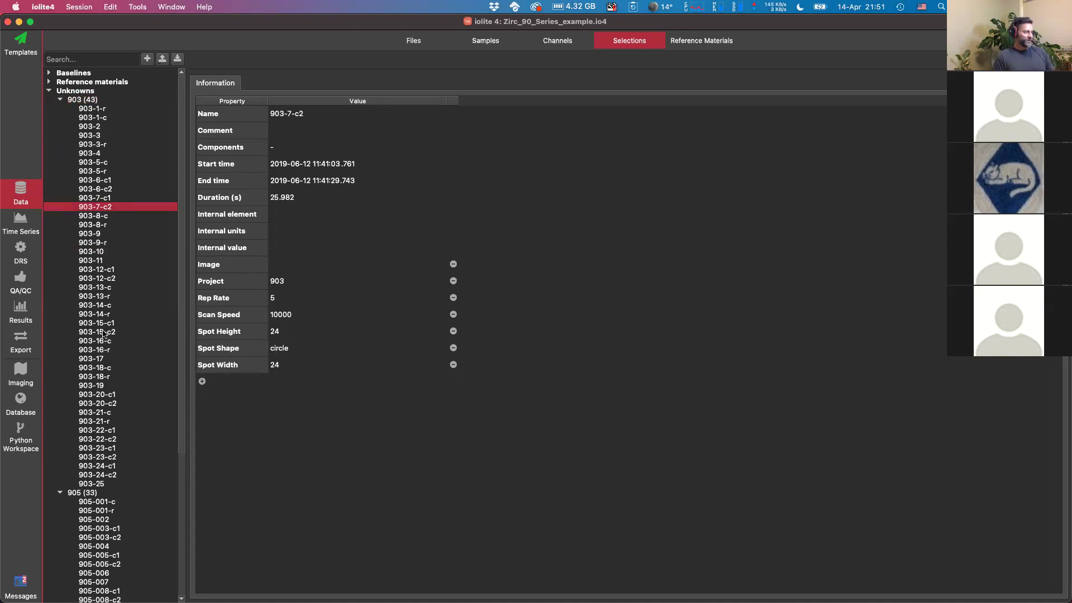
Add a new property named Project to the whole 905 group and set its value to 905
click(75, 493)
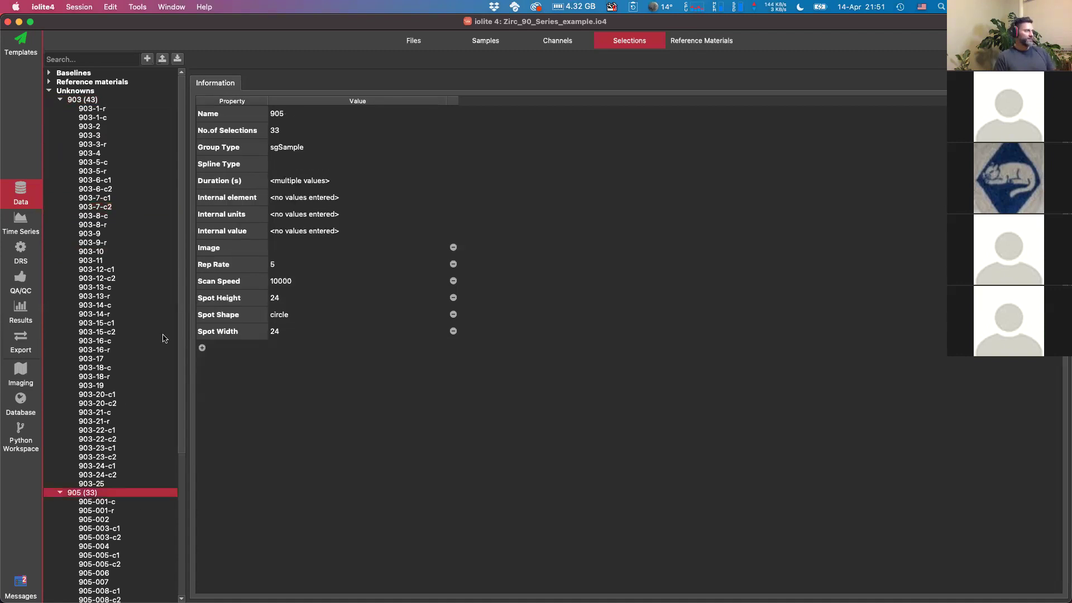
click(203, 349)
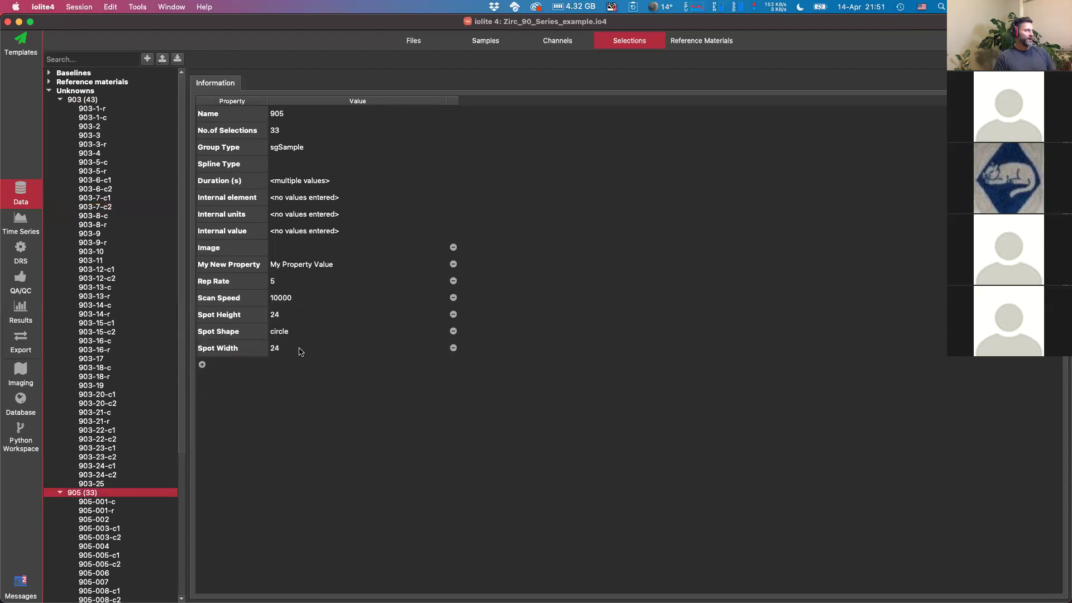
double_click(242, 269)
text(Po)
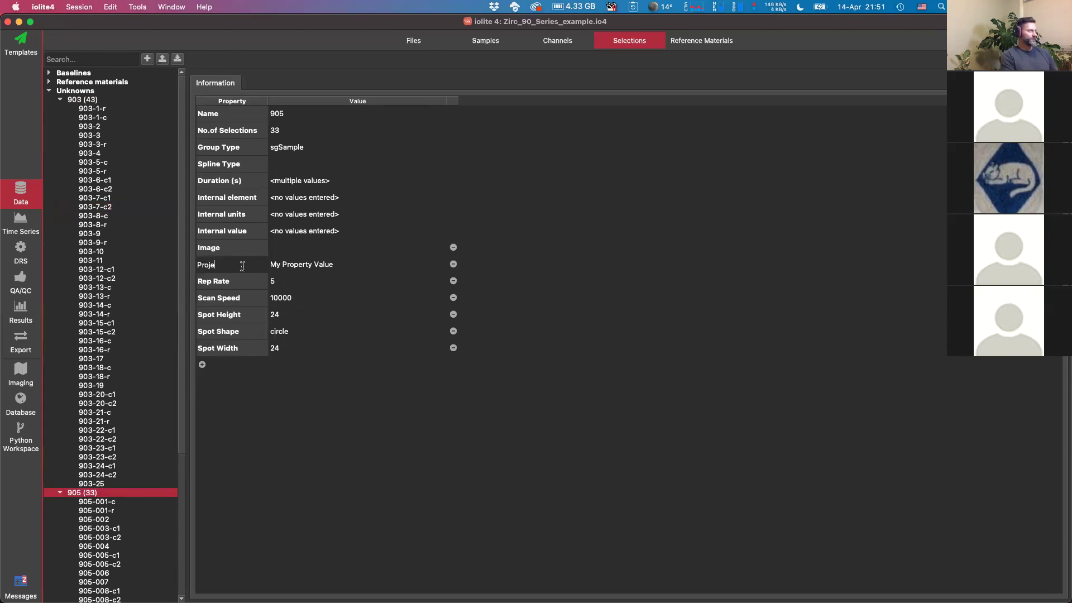
text(t)
key(Return)
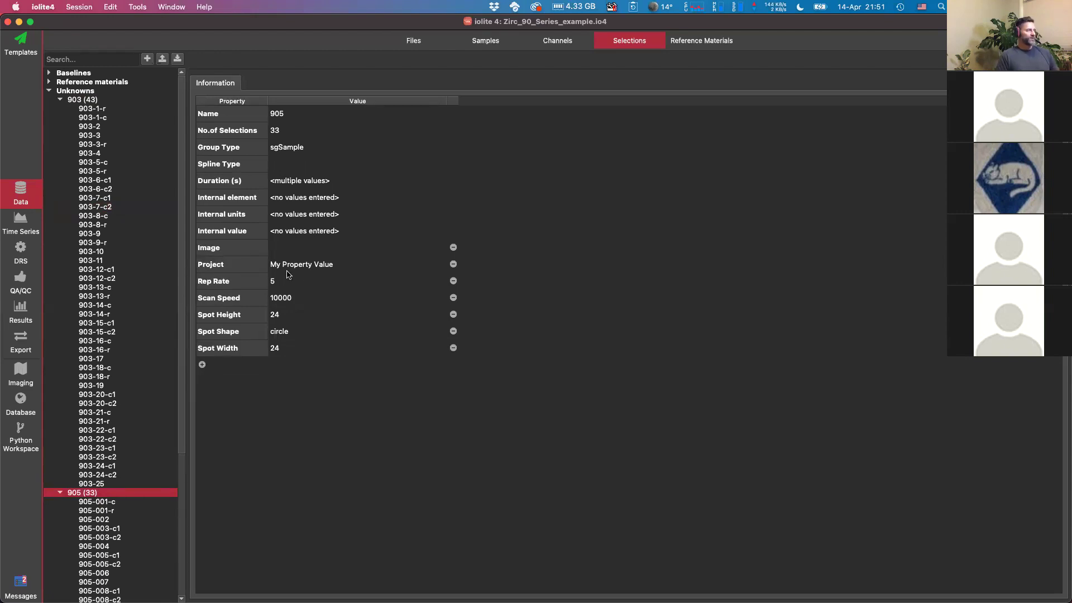
double_click(306, 265)
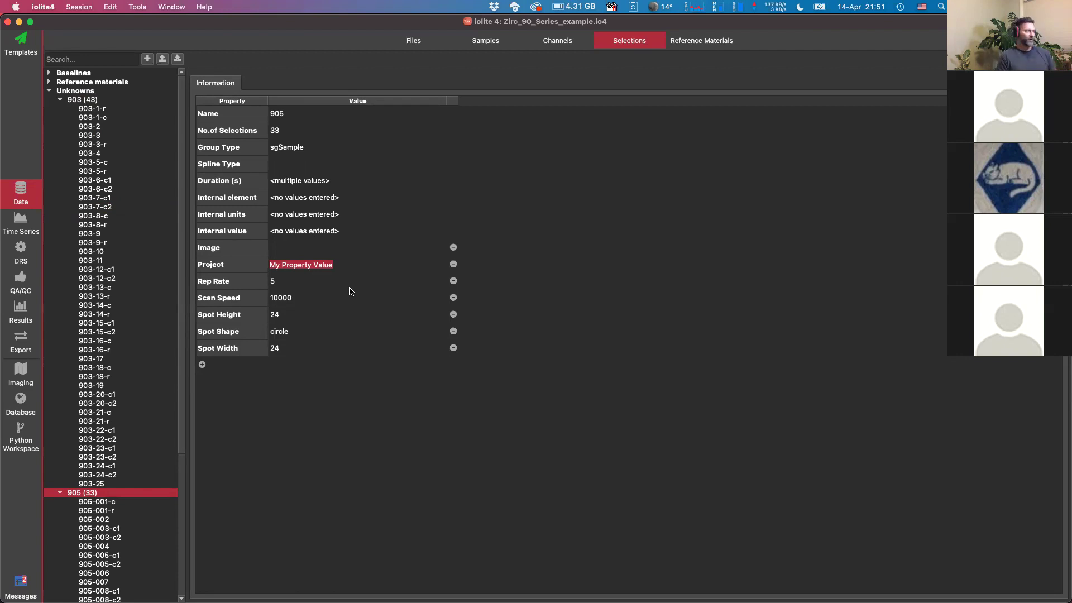
text(905)
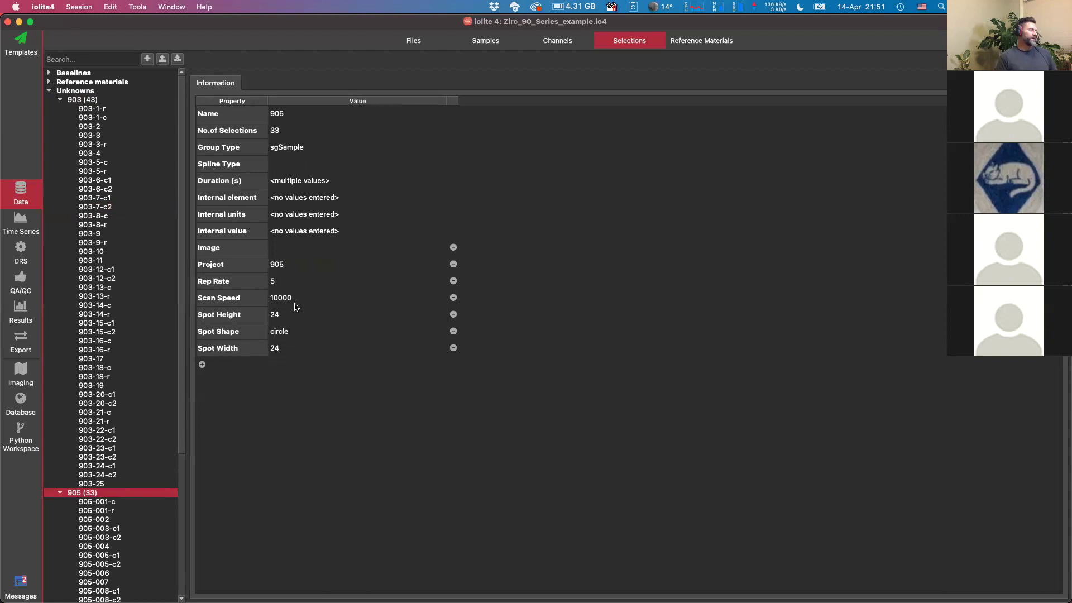
Check the Project property on several selections in the 905 group, such as 905-003-c2 and 905-006
click(104, 519)
click(101, 539)
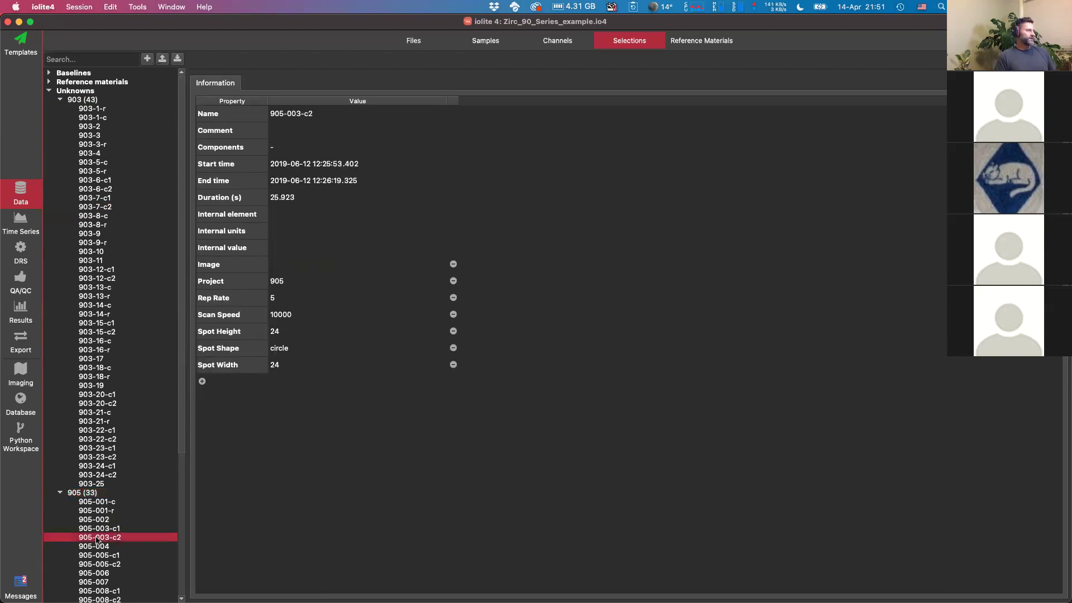
scroll(97, 541, down, 3)
click(98, 538)
click(91, 502)
click(91, 493)
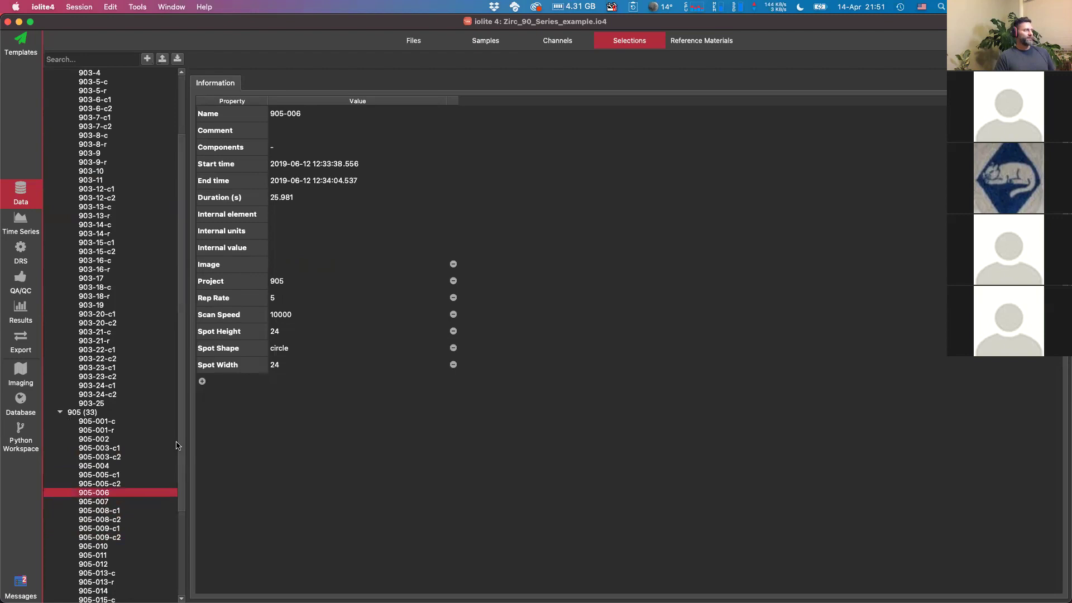
Open the WebinarDB.db database from the Database Webinar folder
click(17, 403)
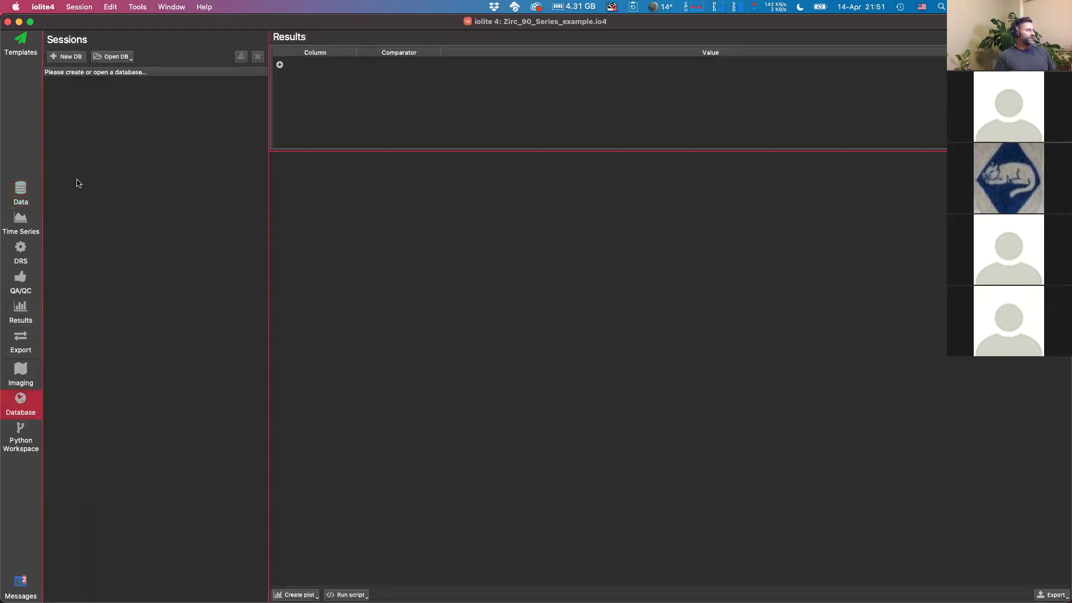
click(127, 56)
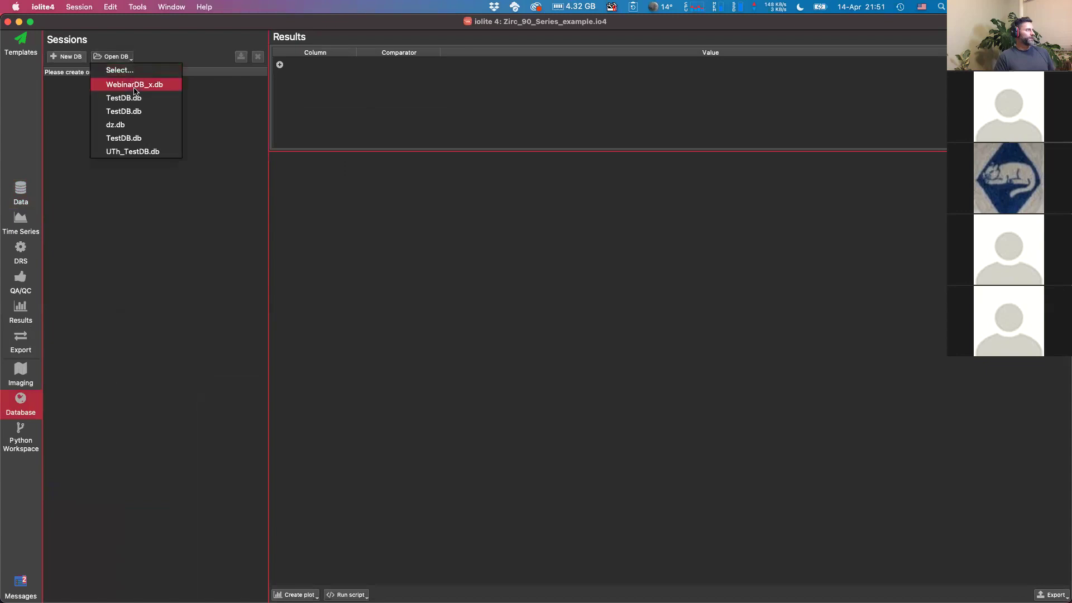
click(123, 57)
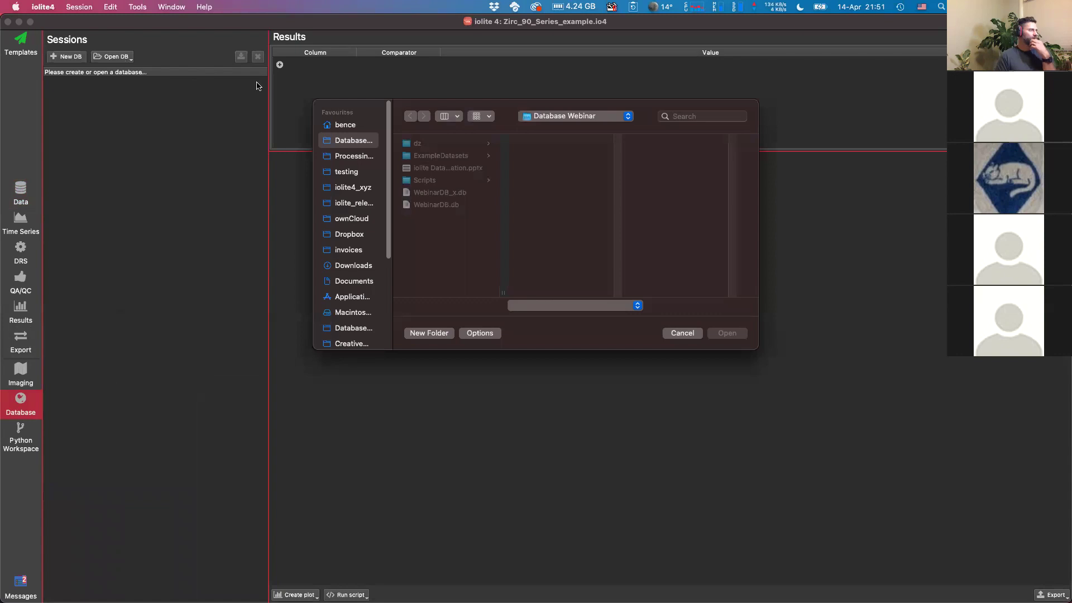
click(441, 205)
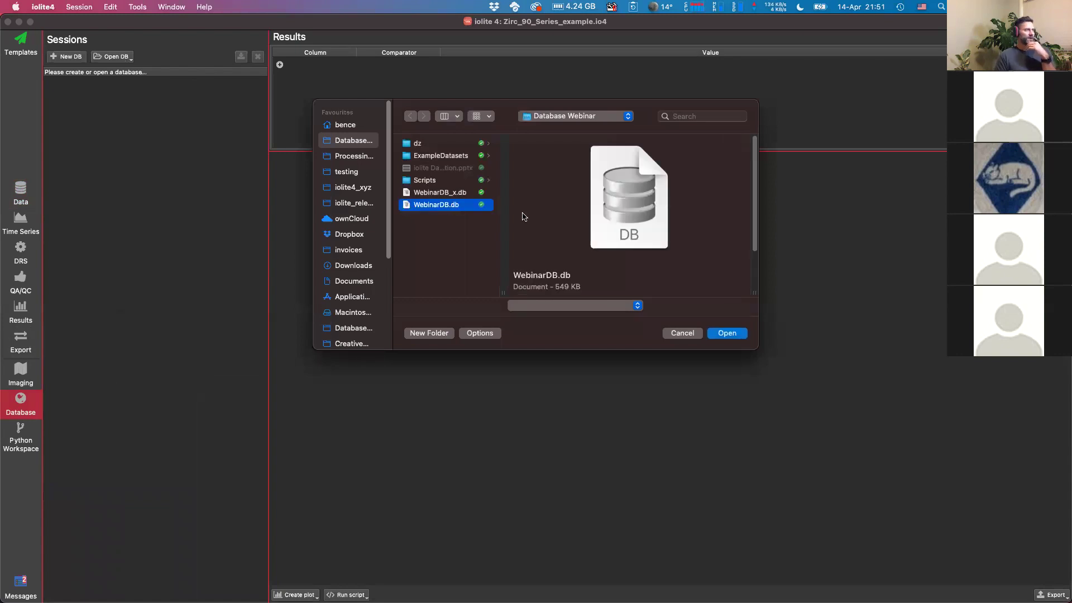
click(727, 333)
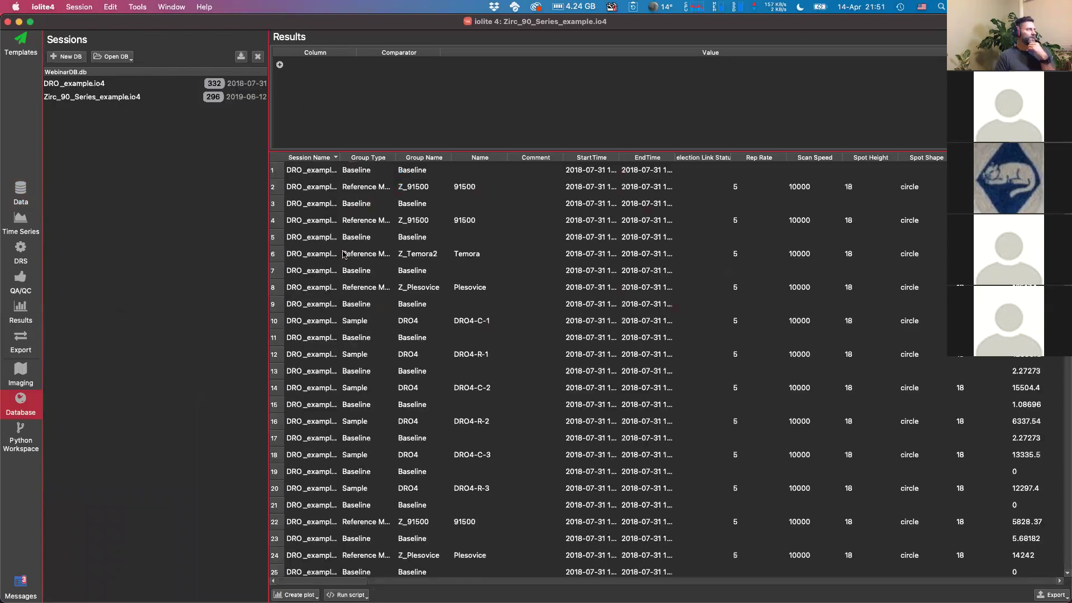
Remove the Zirc_90_Series_example.io4 session from the database and import it again from the ExampleDatasets folder
click(106, 98)
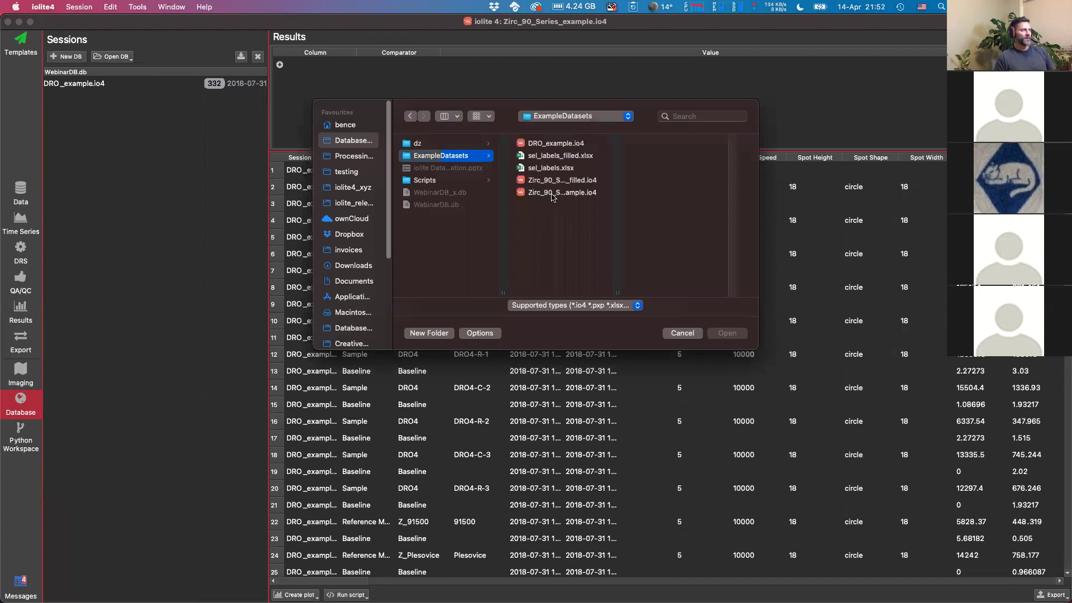
click(552, 192)
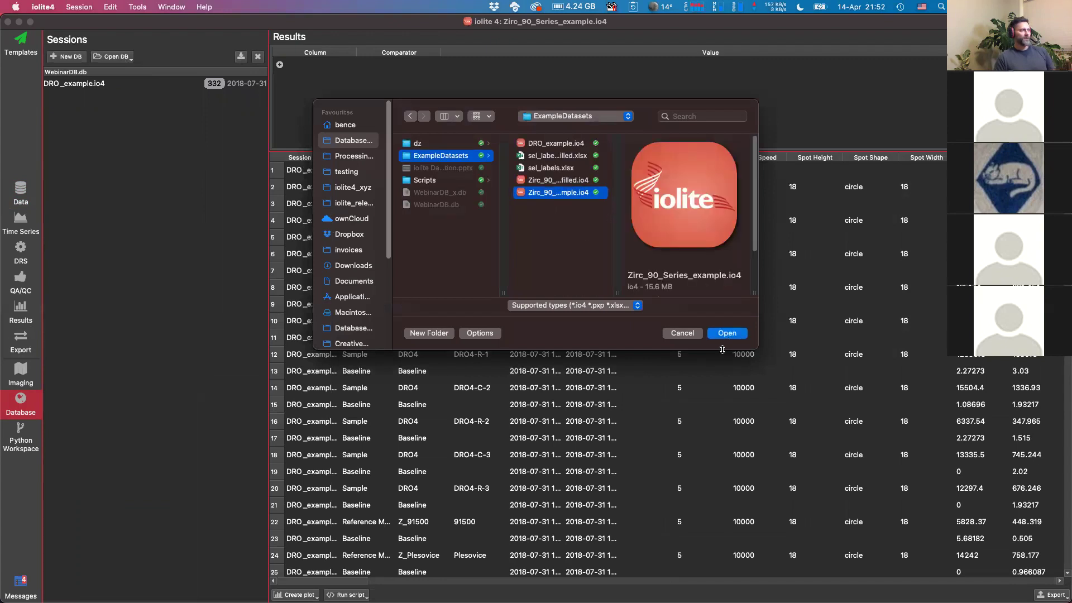
key(Return)
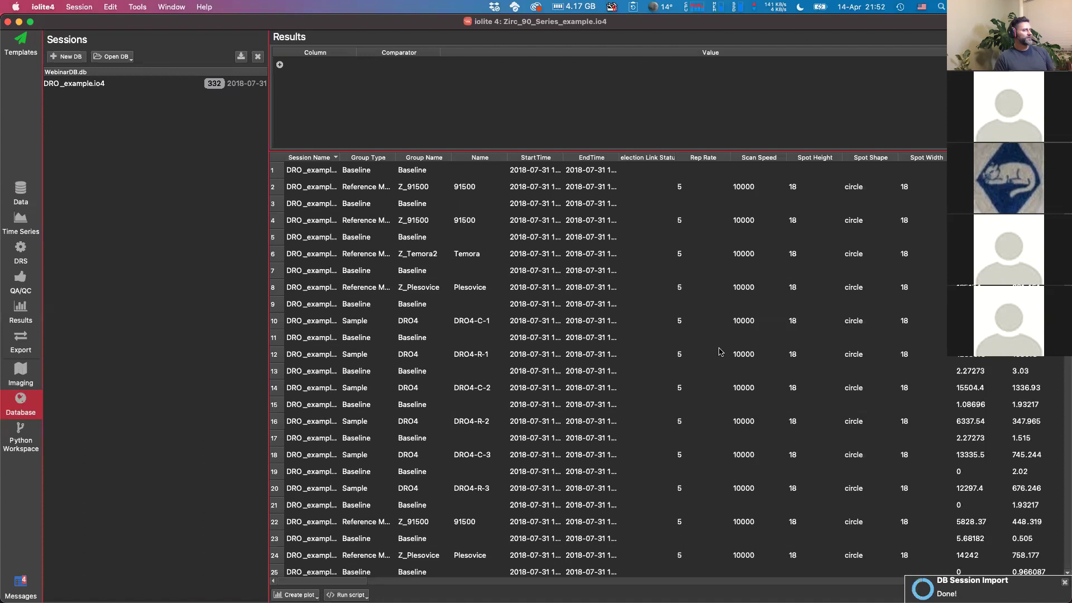
Look through the columns and rows of the database results for the Project property in the Zirc_90_Series_example.io4 session
click(114, 99)
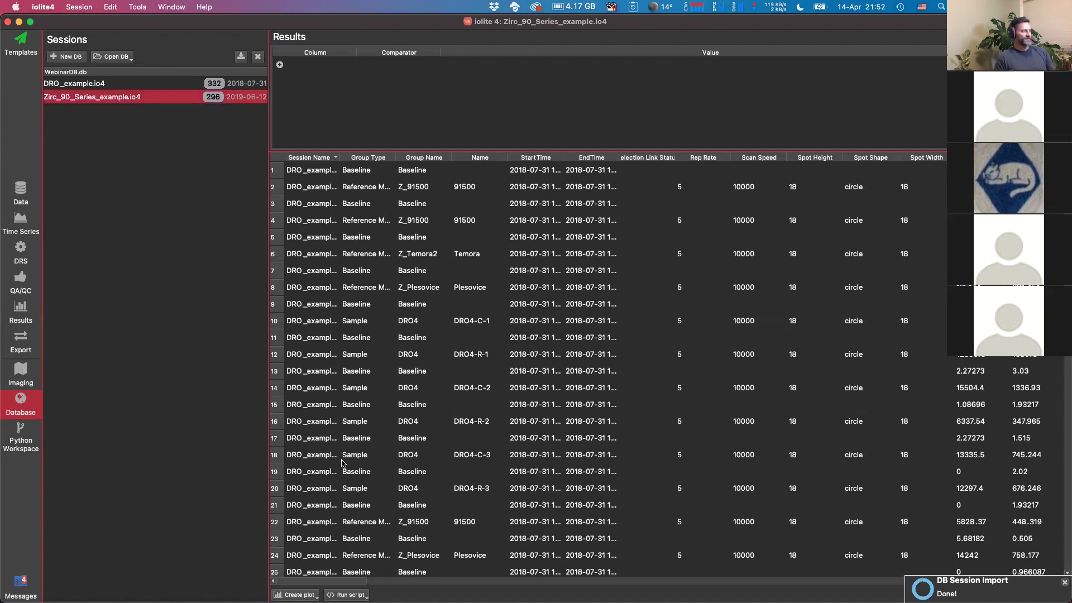
drag(326, 581, 972, 578)
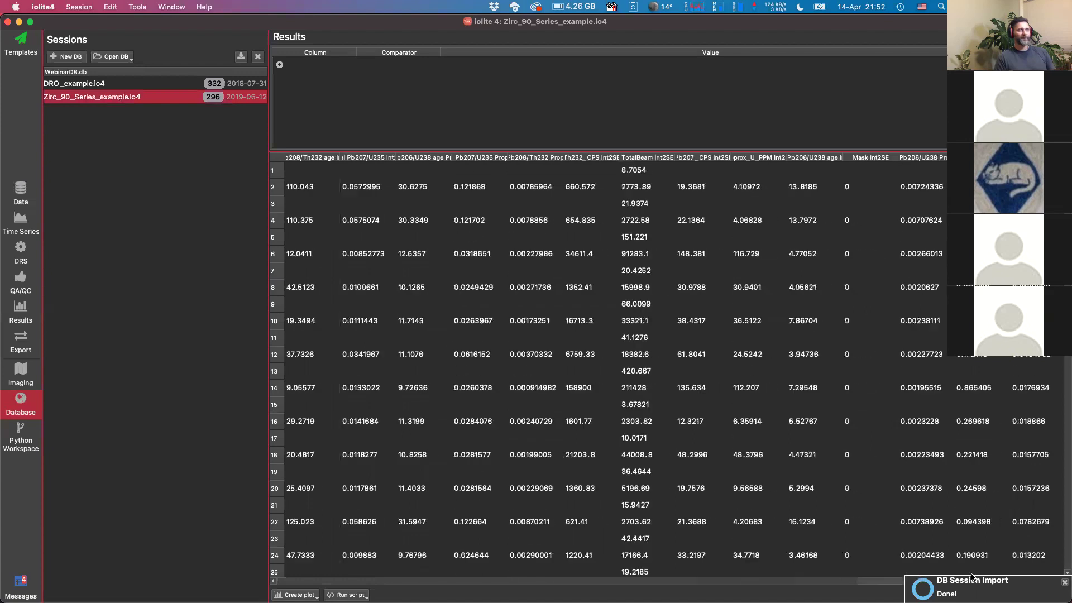
scroll(1035, 574, down, 15)
scroll(837, 568, left, 15)
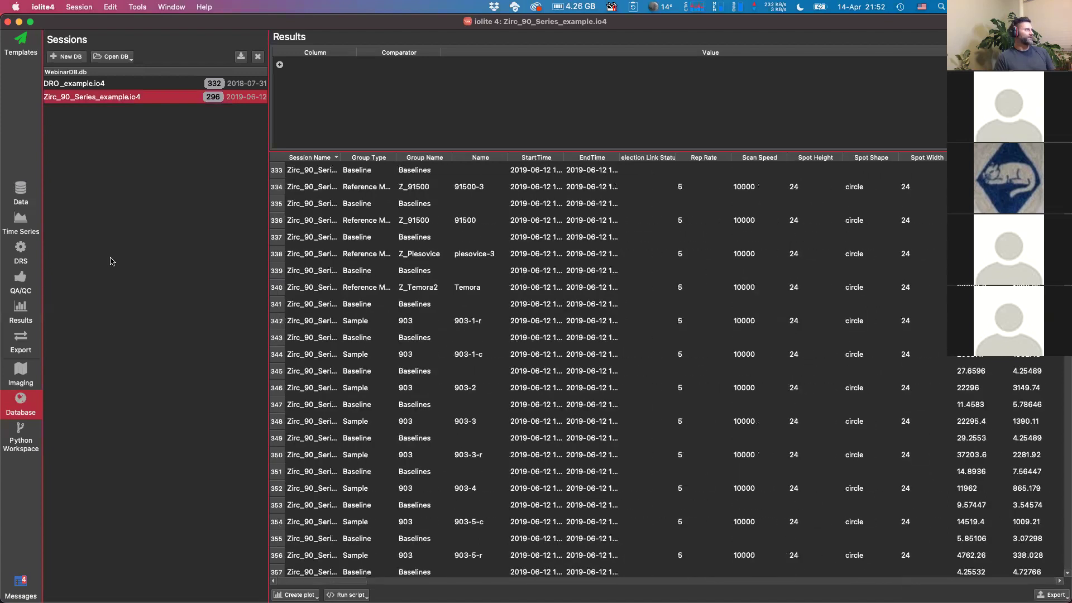
Return to the session data and save the Zirc_90_Series_example.io4 session with its Project properties
click(22, 192)
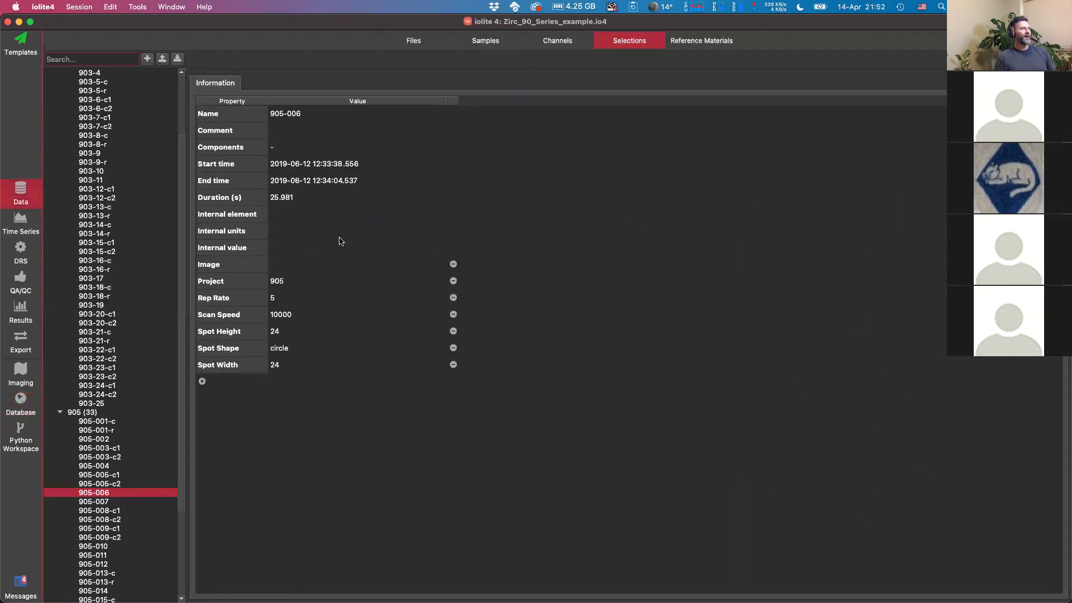
click(71, 8)
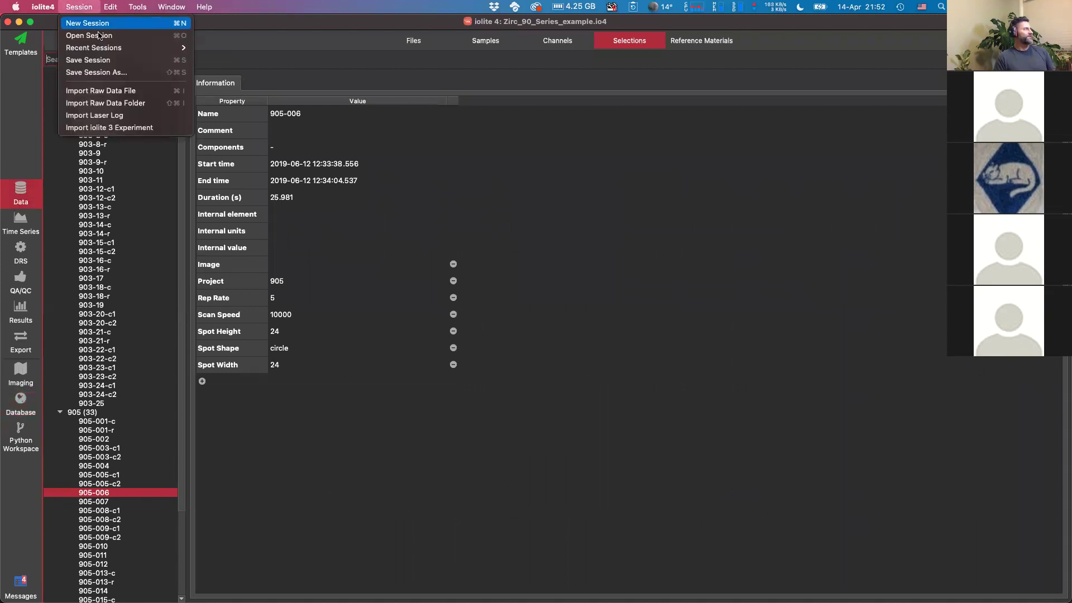
key(super+s)
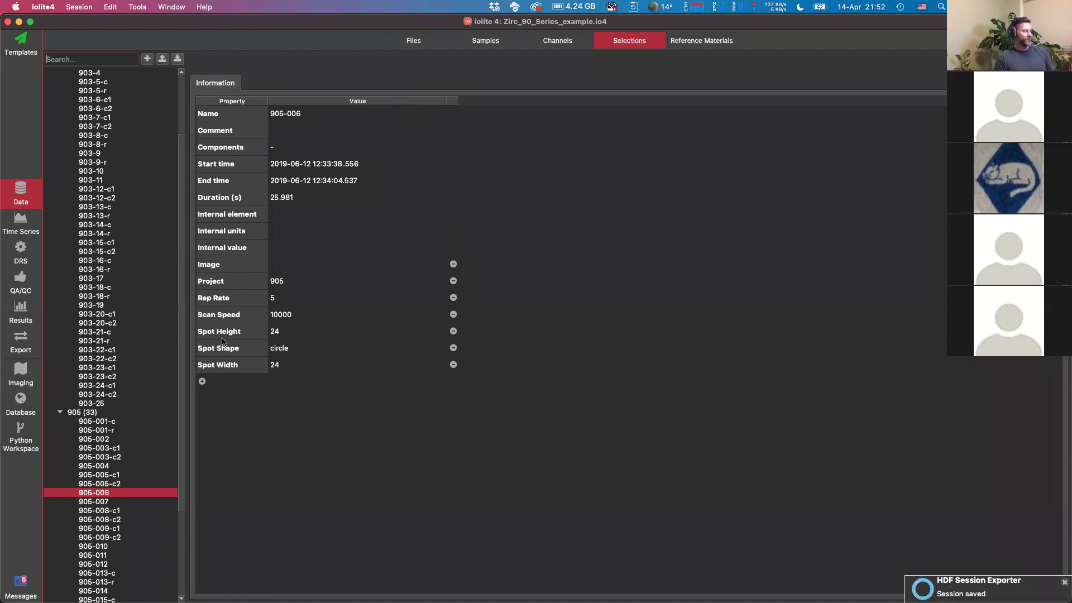
Replace the Zirc_90_Series_example.io4 session in WebinarDB.db by removing it and importing the saved file
click(18, 402)
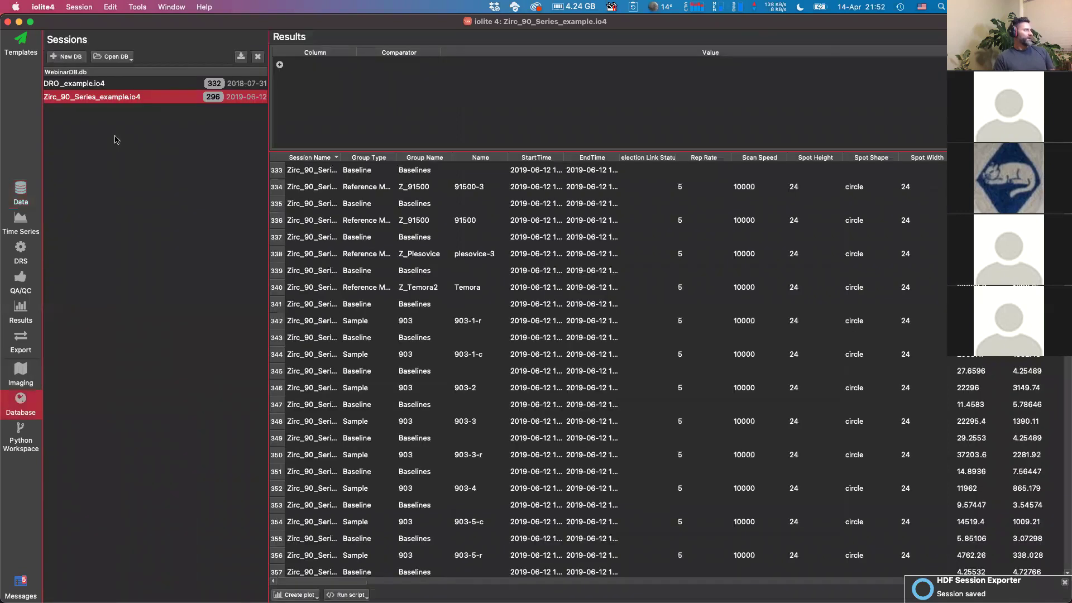
click(257, 57)
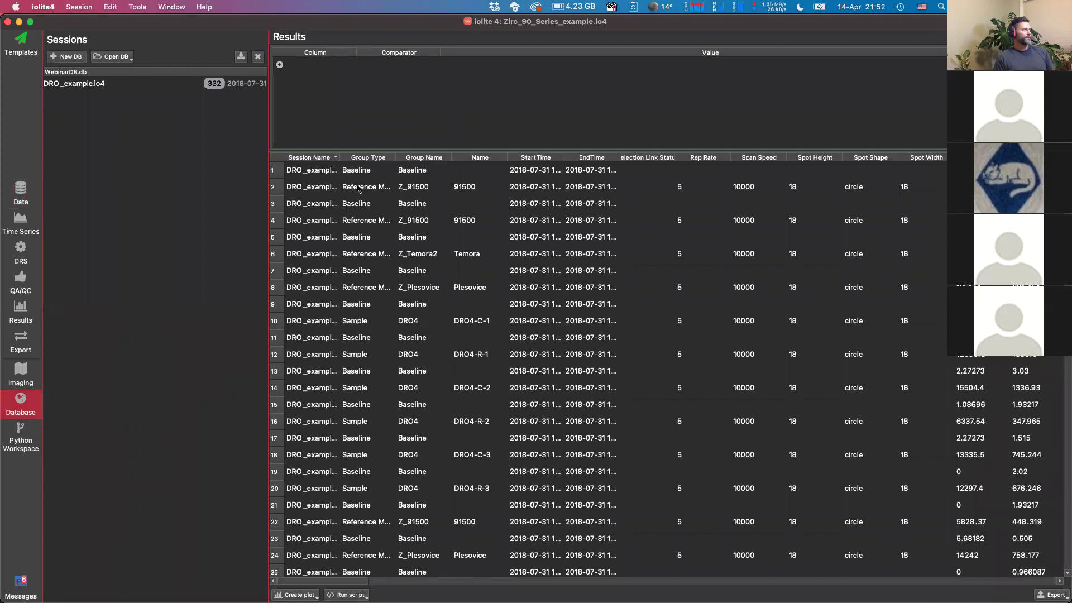
key(super+o)
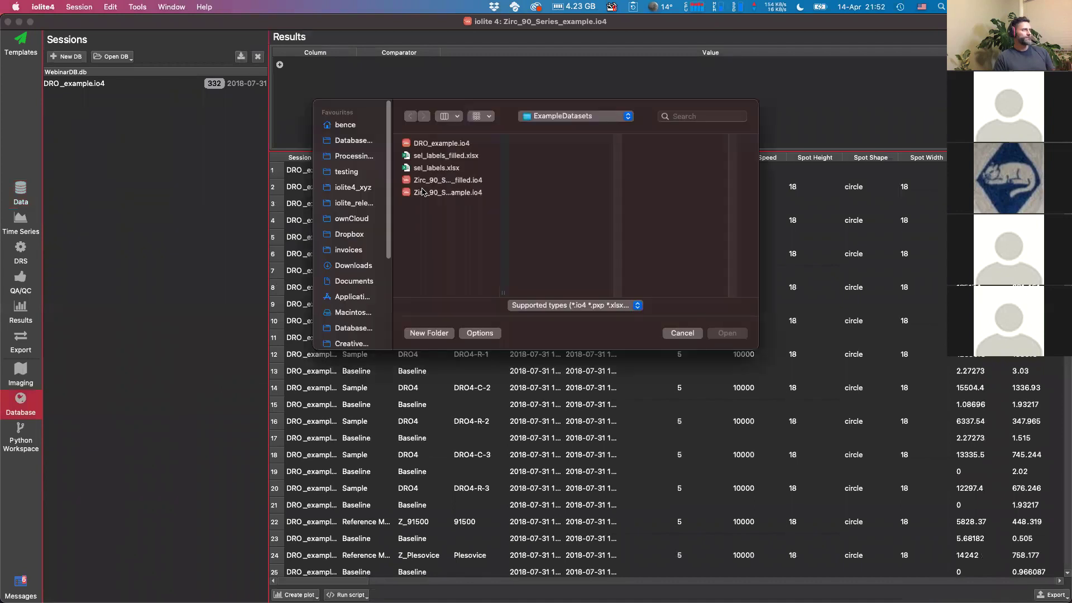
click(728, 334)
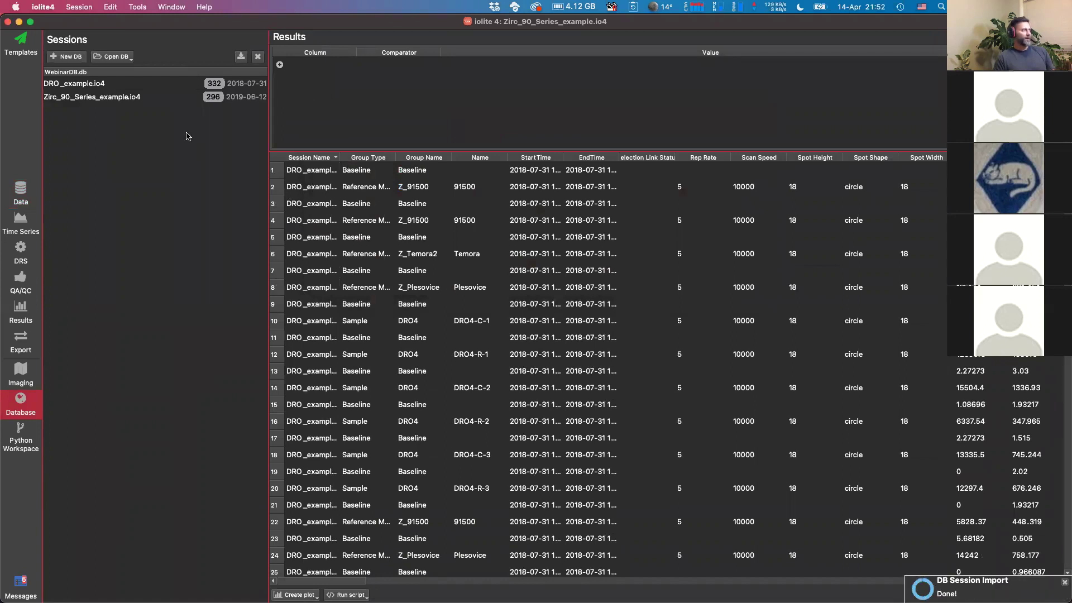
Examine the Project values across the database results for Zirc_90_Series_example.io4 and return to the session's selections
click(117, 97)
drag(331, 581, 789, 581)
scroll(892, 546, right, 10)
scroll(949, 546, down, 15)
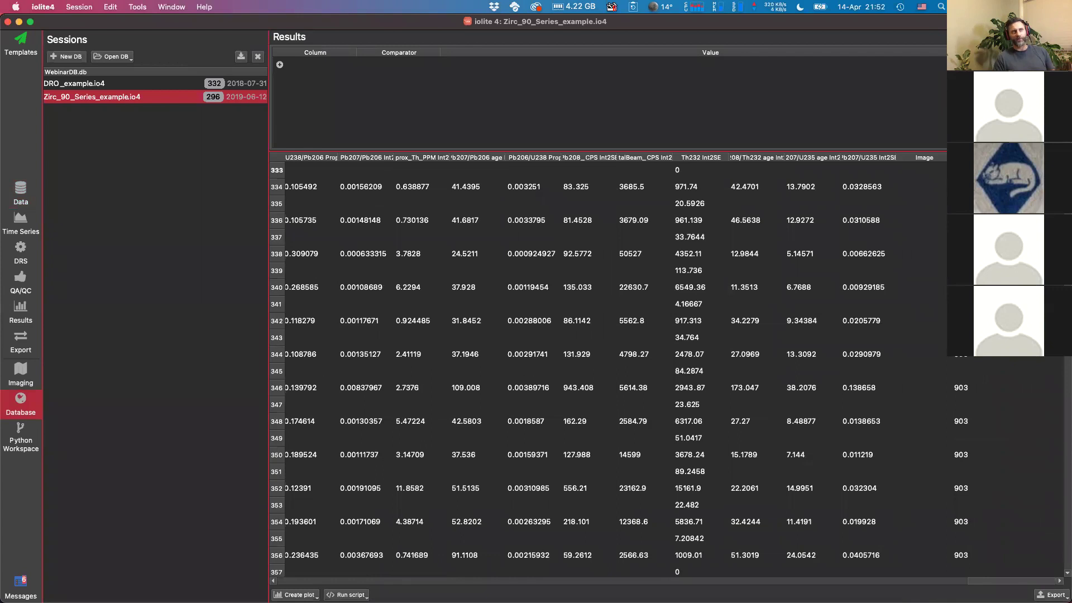
scroll(576, 371, down, 20)
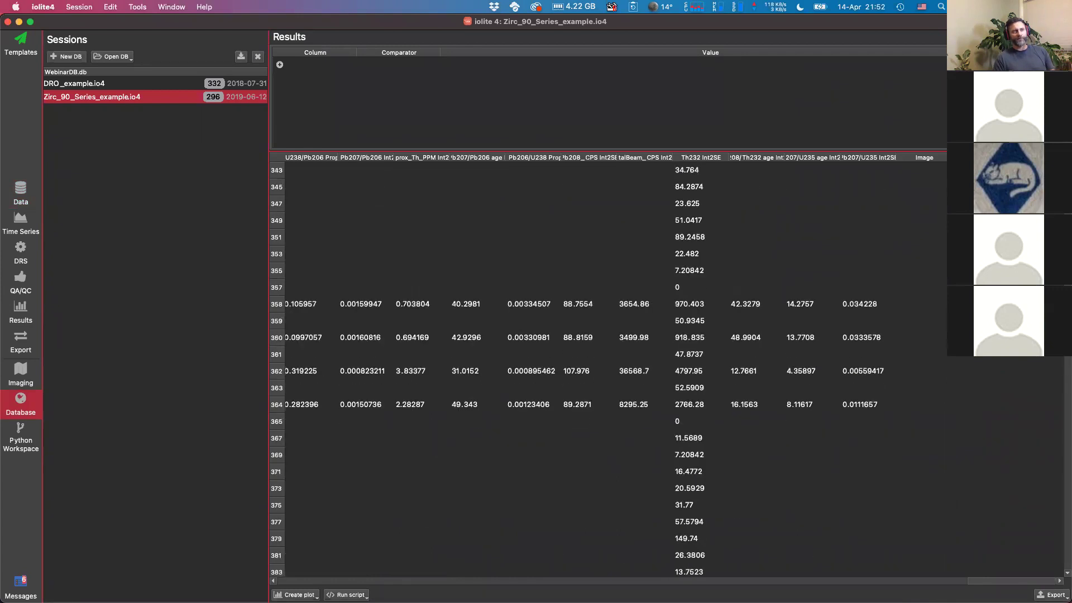
scroll(669, 369, down, 15)
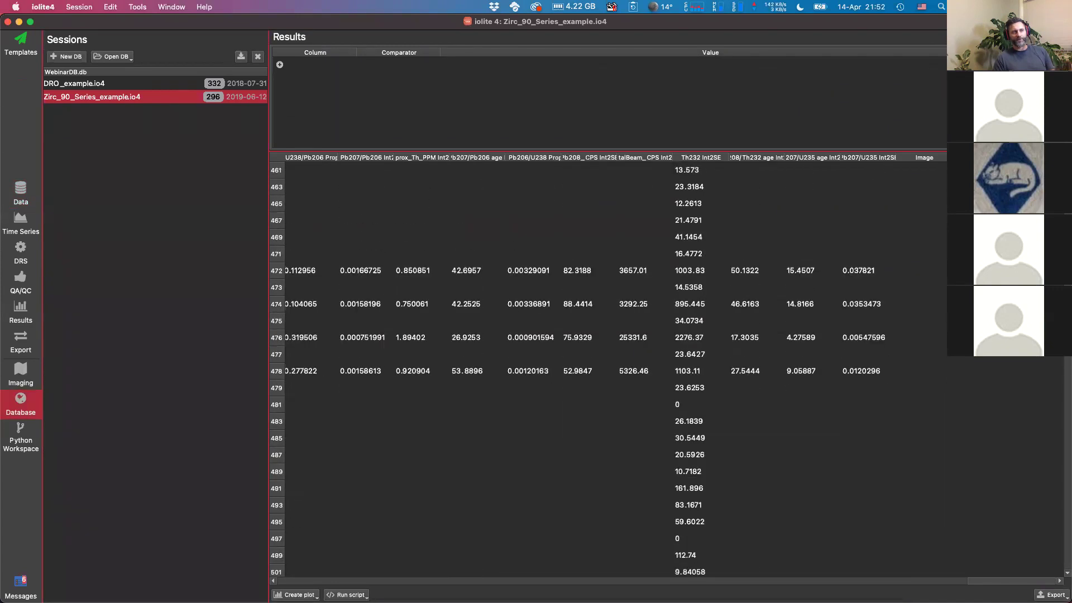
scroll(1065, 506, down, 10)
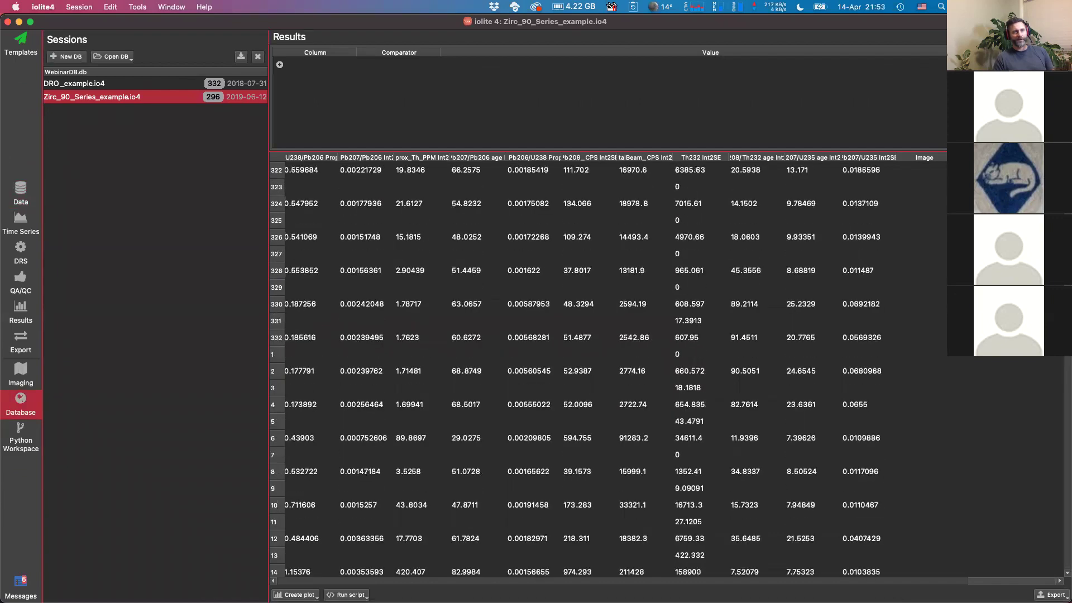
scroll(1065, 505, down, 15)
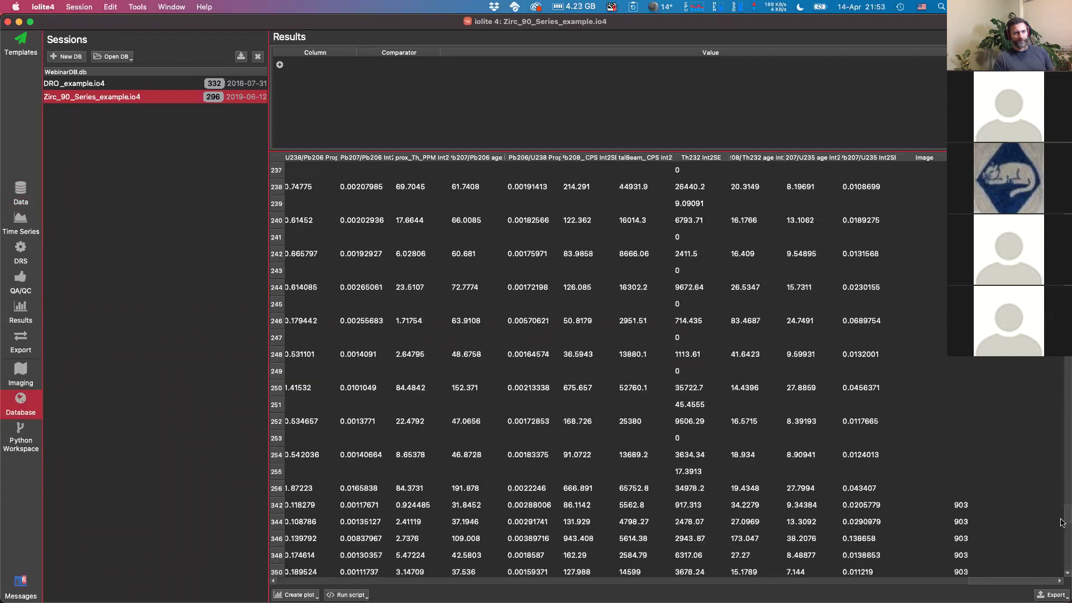
scroll(914, 276, up, 15)
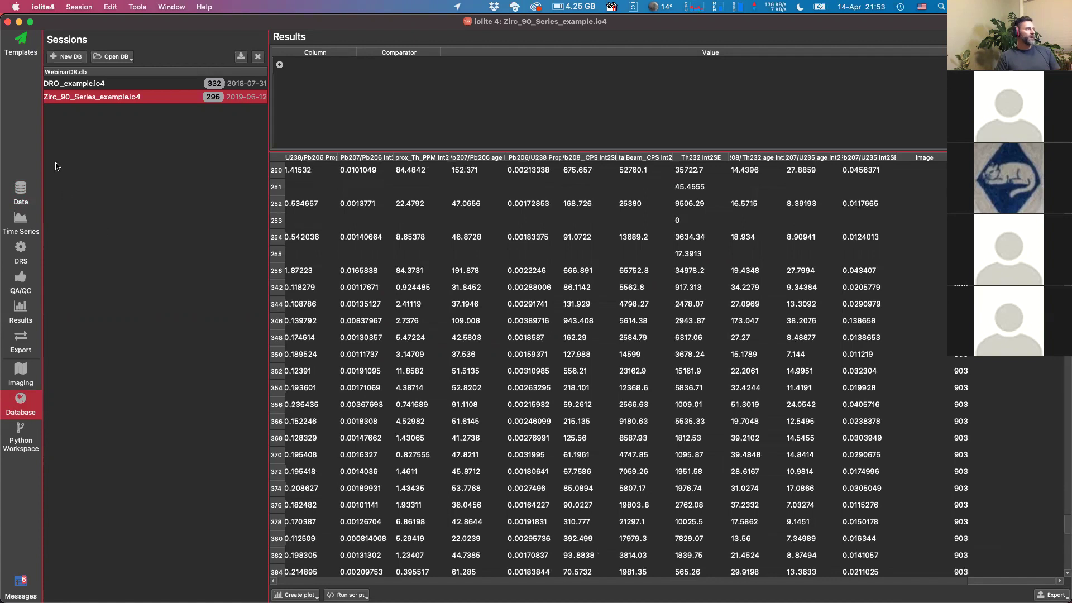
click(23, 195)
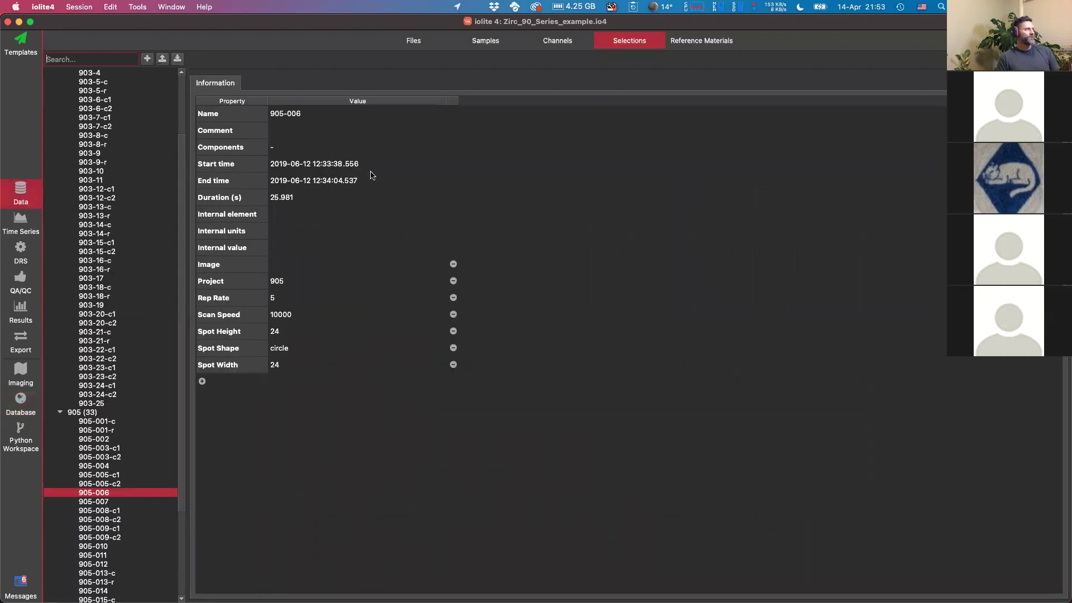
Check the Project property on several individual selections of the 903 group, including 903-13-r, 903-12-c1 and 903-9
click(93, 224)
click(97, 207)
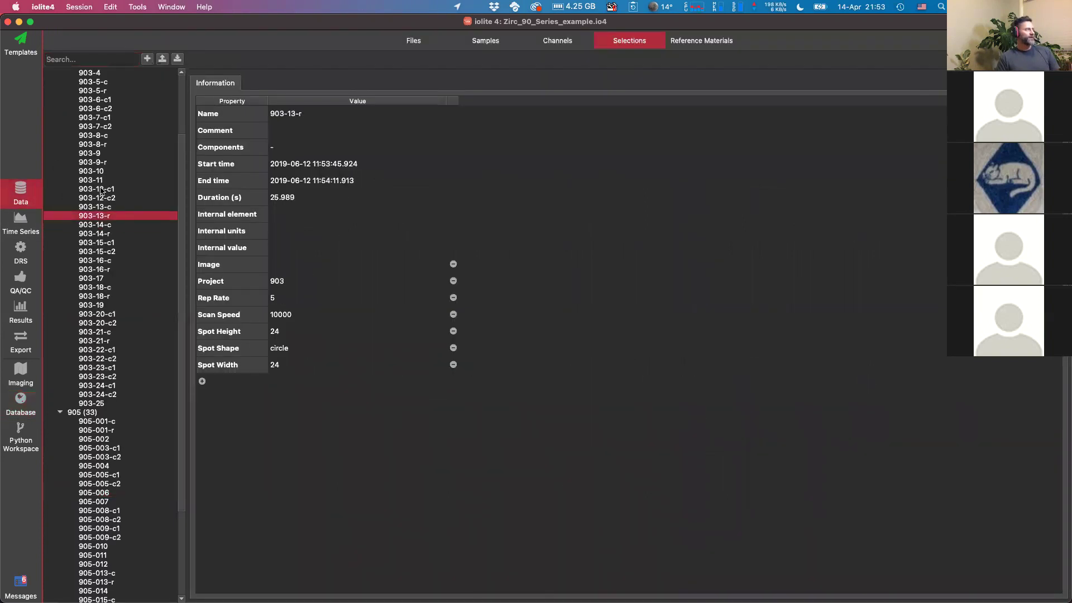
click(101, 189)
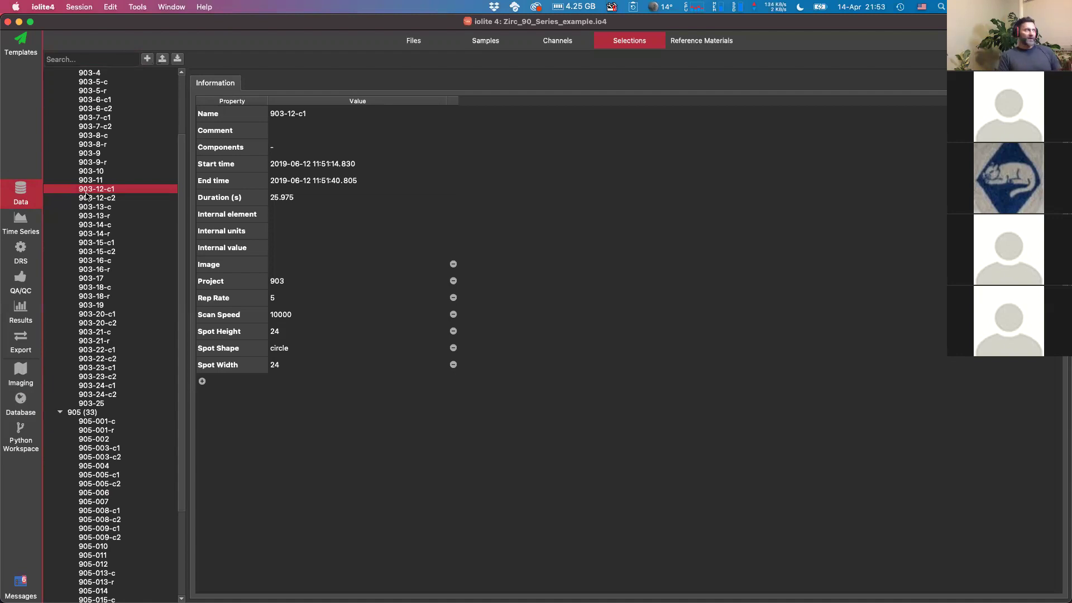
key(Up)
key(Up)
key(Up)
key(Up)
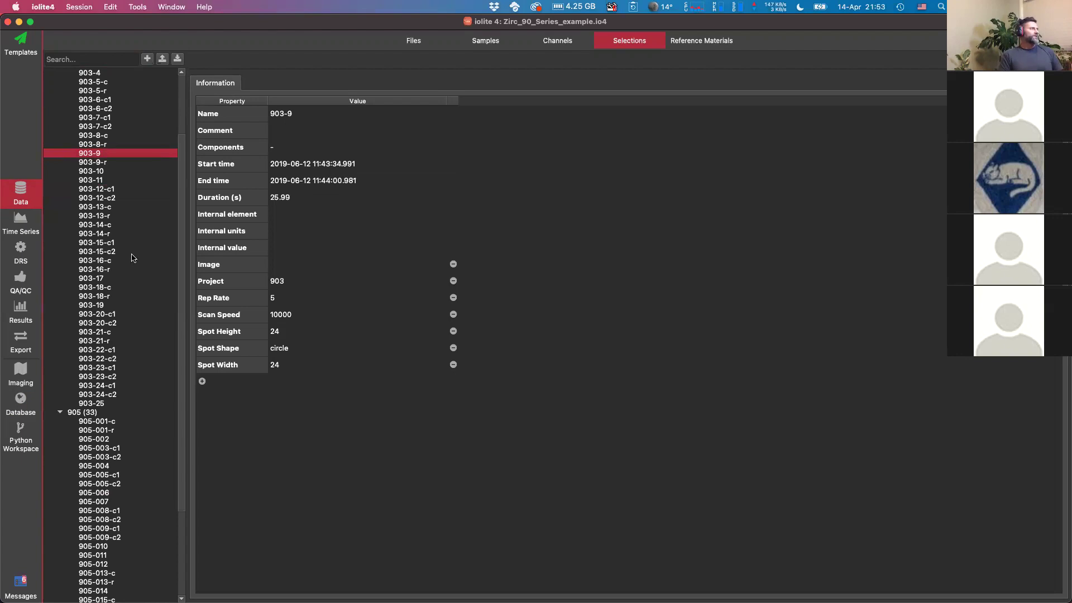
Collapse the 905 group and view the properties of the whole 903 group before returning to the database results
click(60, 413)
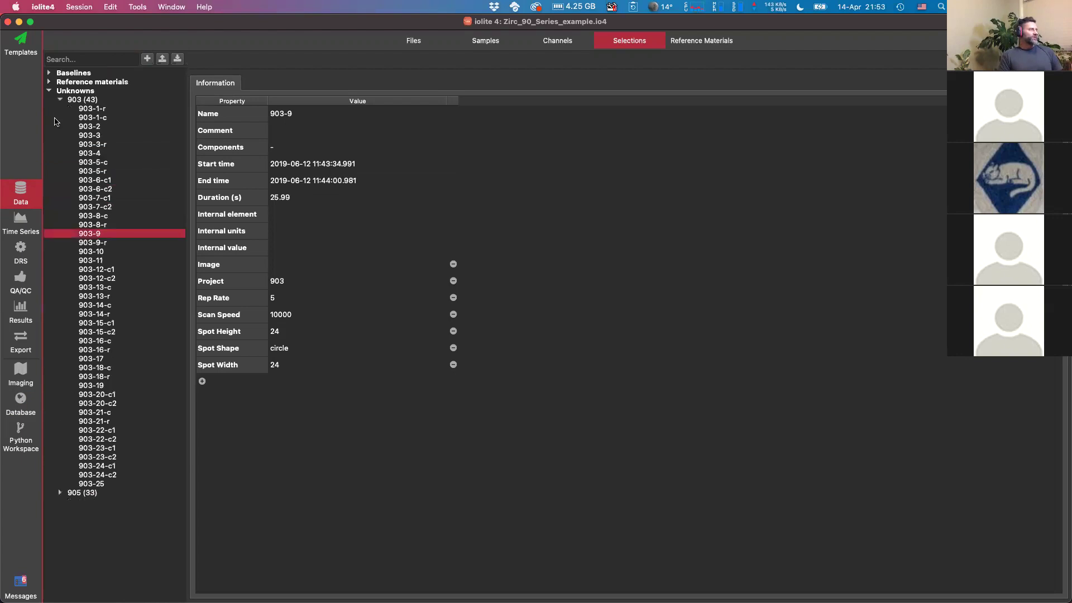
click(60, 100)
click(59, 100)
click(76, 100)
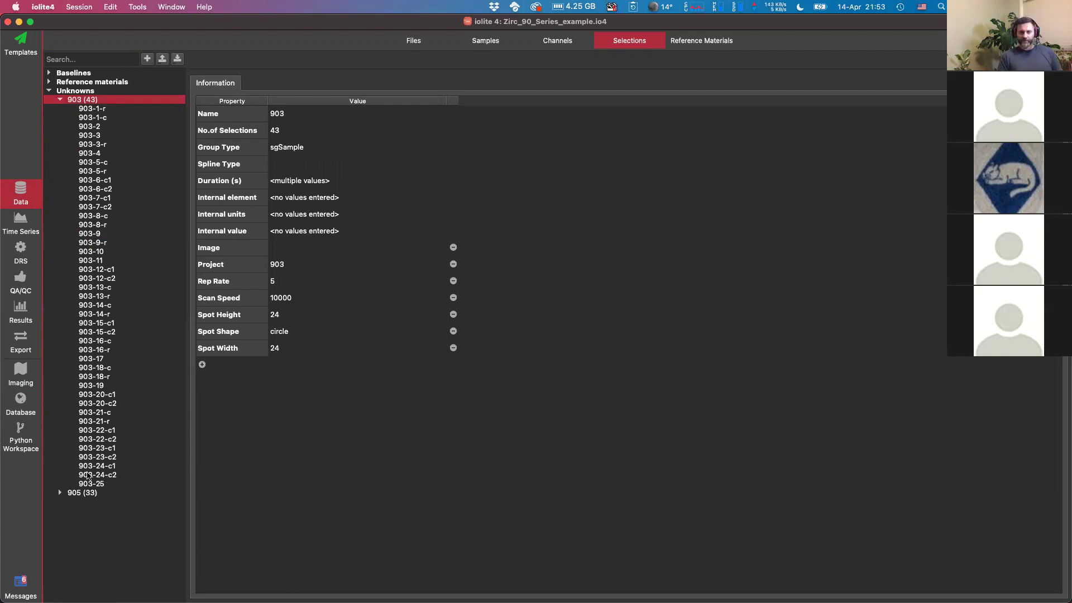
click(20, 401)
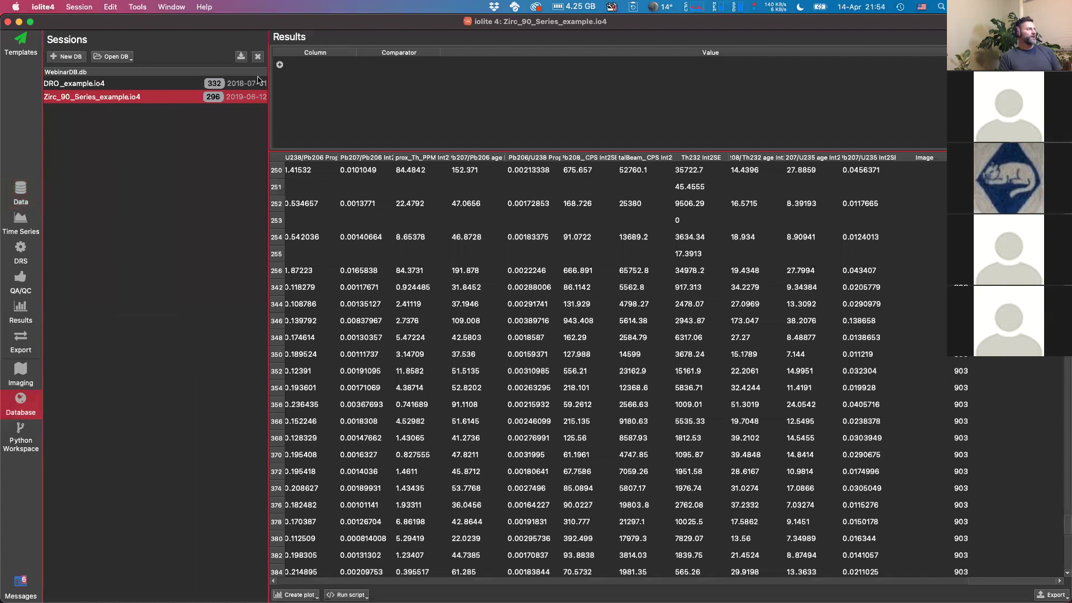
Open ExportSelNames.py from the Scripts folder in the Python Workspace and close the empty unsaved script
click(22, 444)
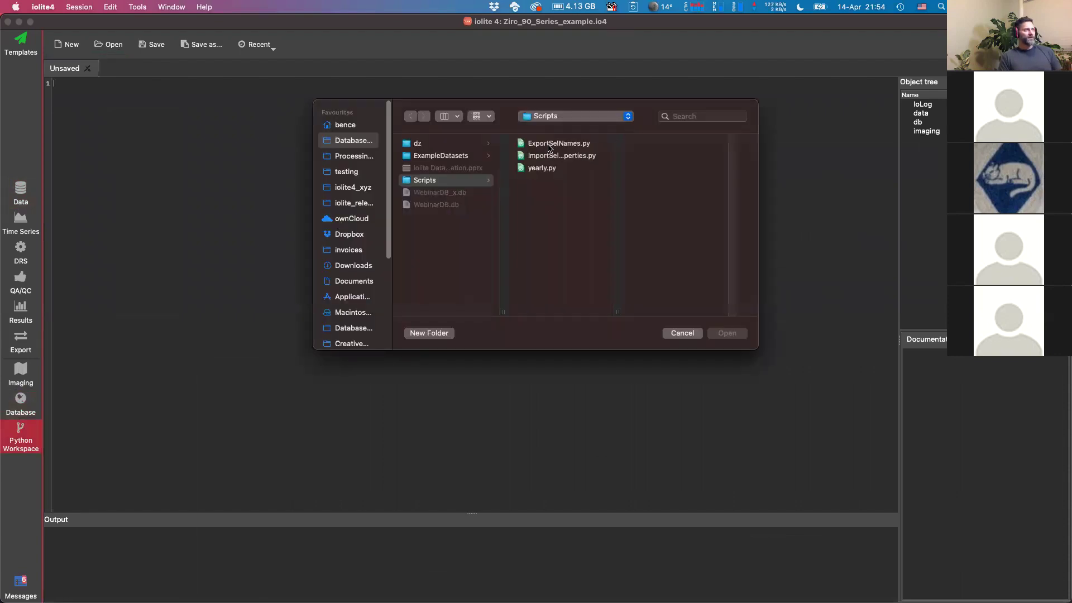
click(548, 147)
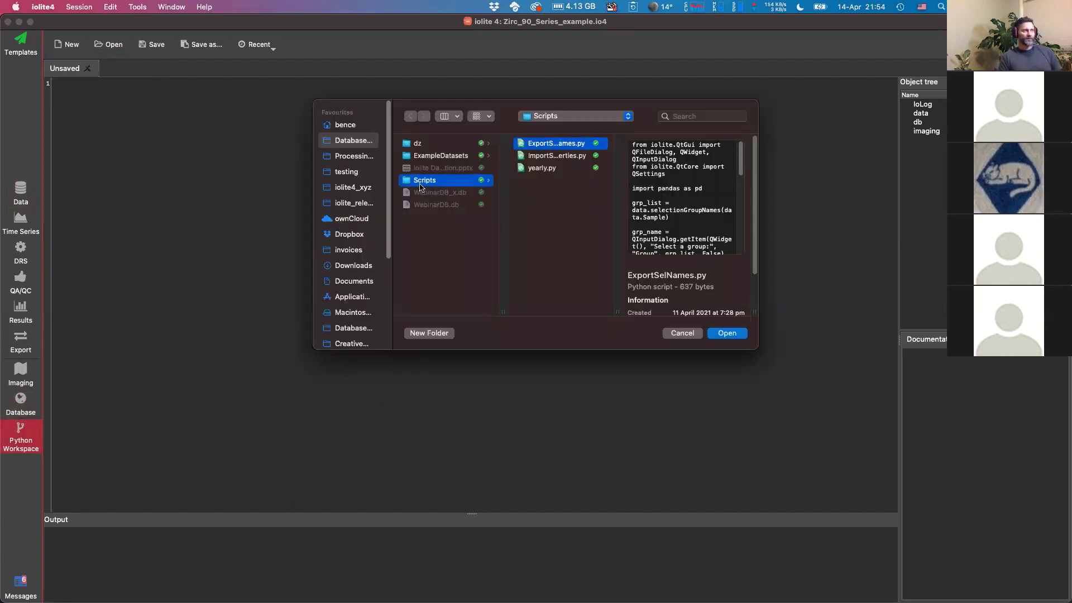
double_click(617, 312)
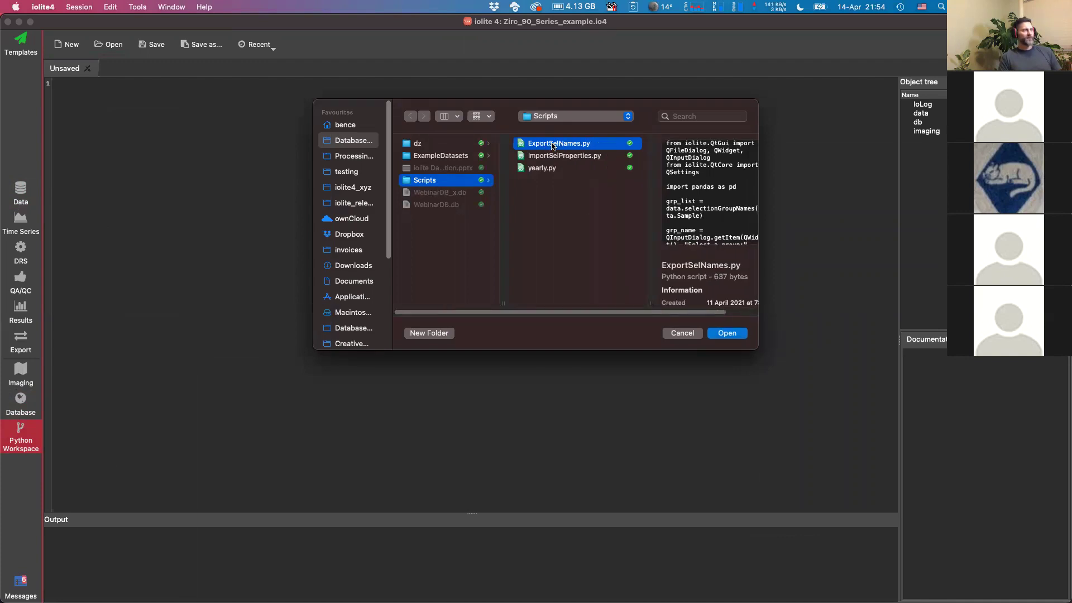
click(725, 333)
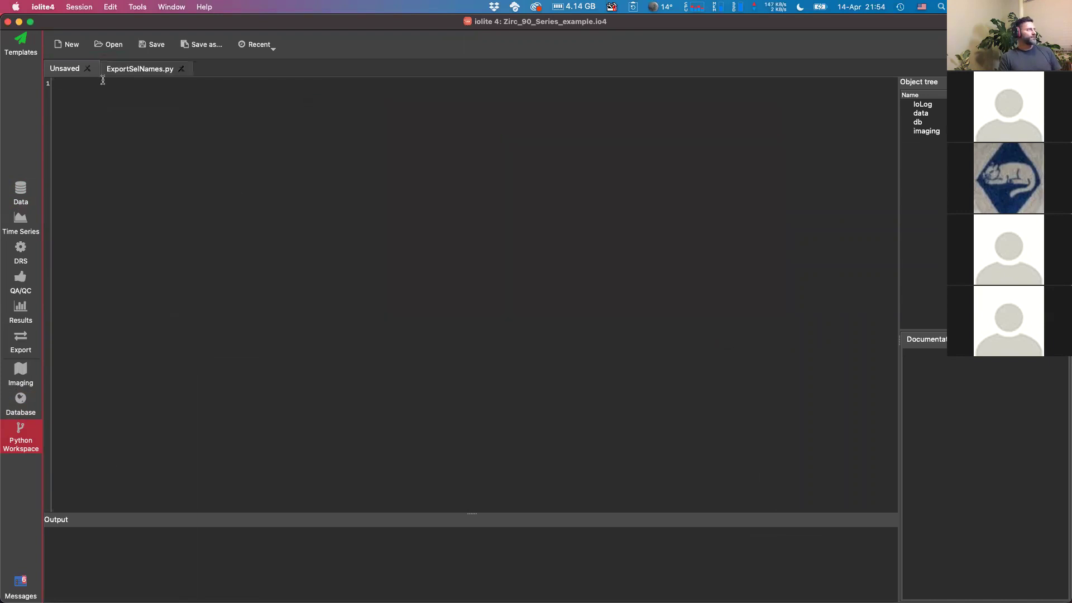
click(87, 68)
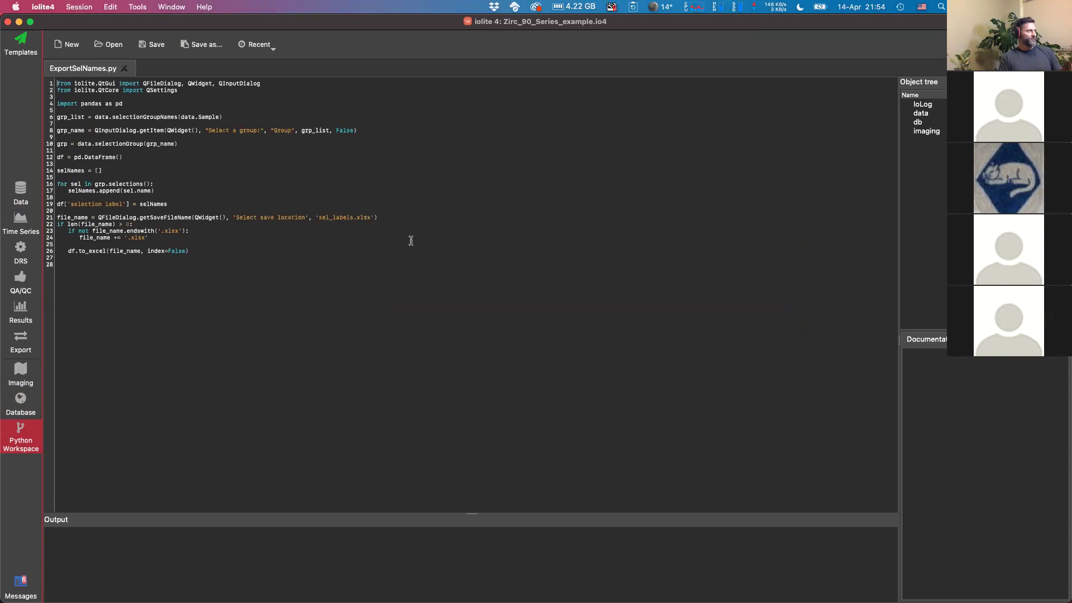
Run the script for group 903 and save its selection labels as sel_labels.xlsx in ExampleDatasets, replacing the existing file
key(super+r)
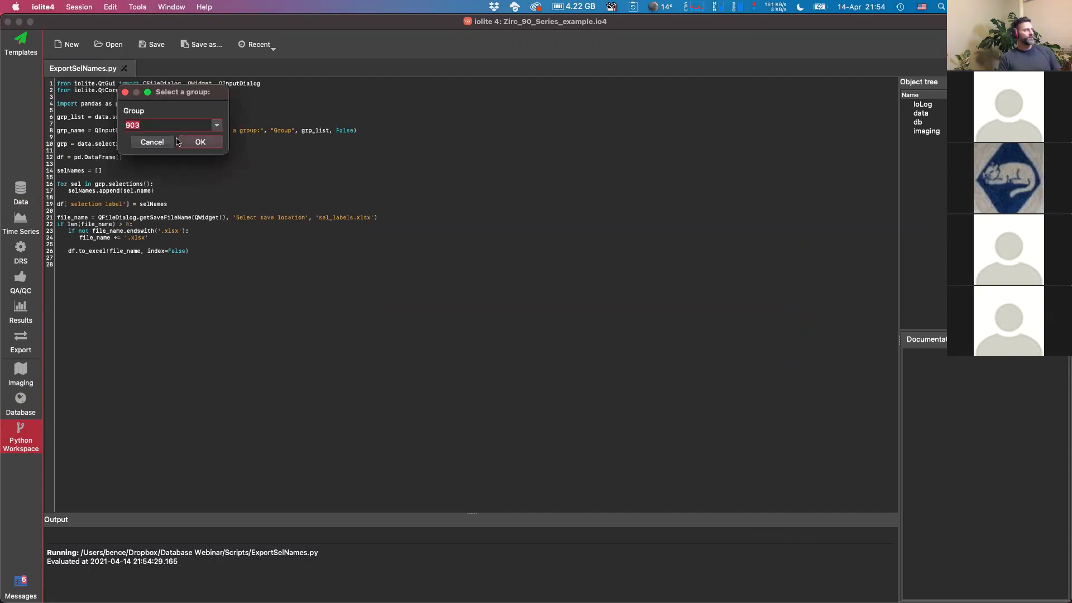
click(187, 144)
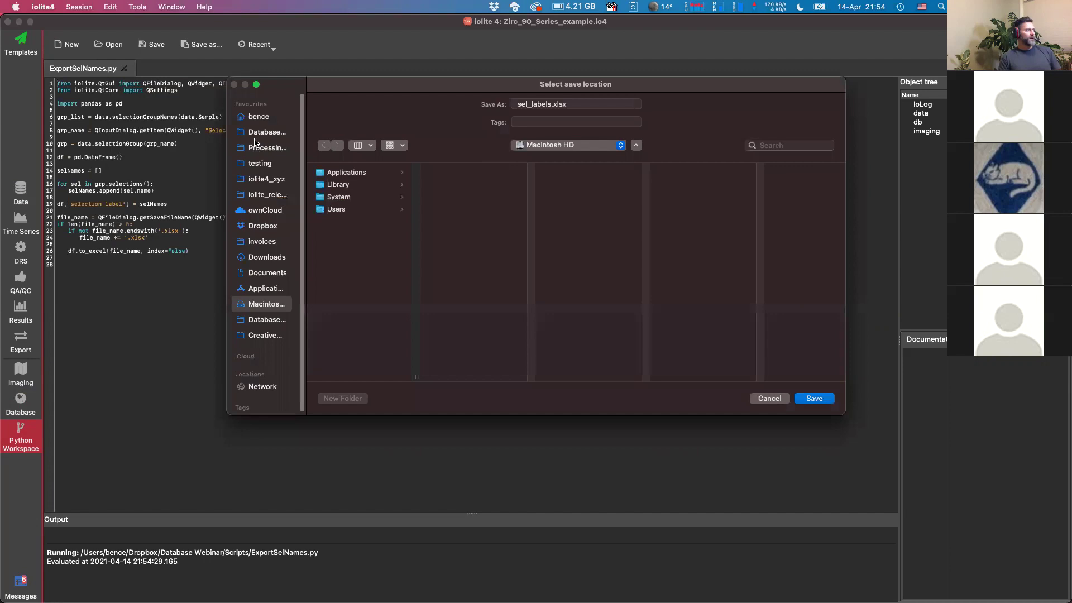
click(257, 133)
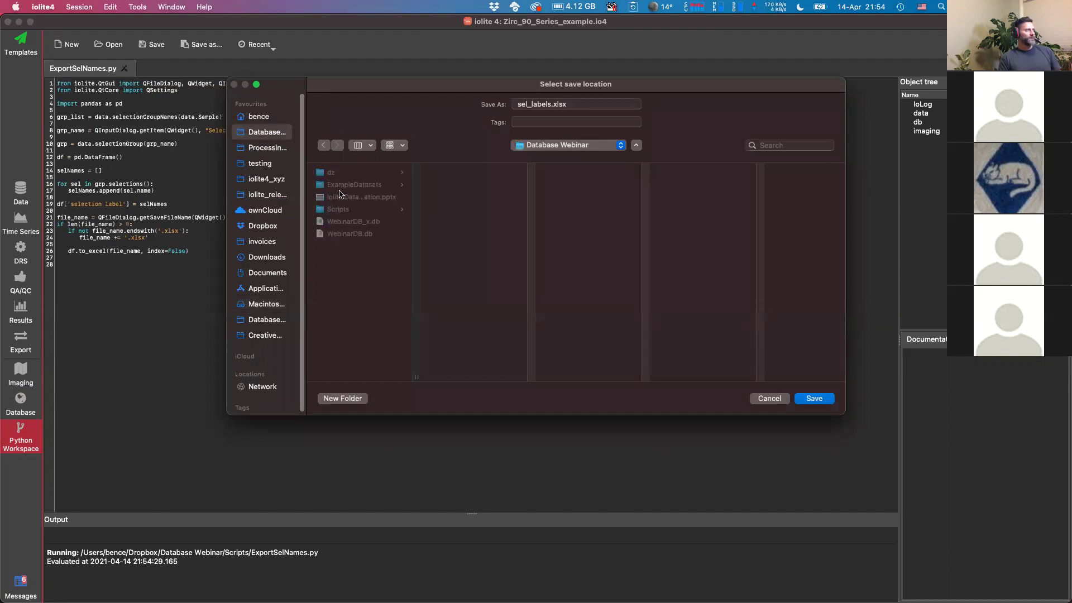
click(341, 185)
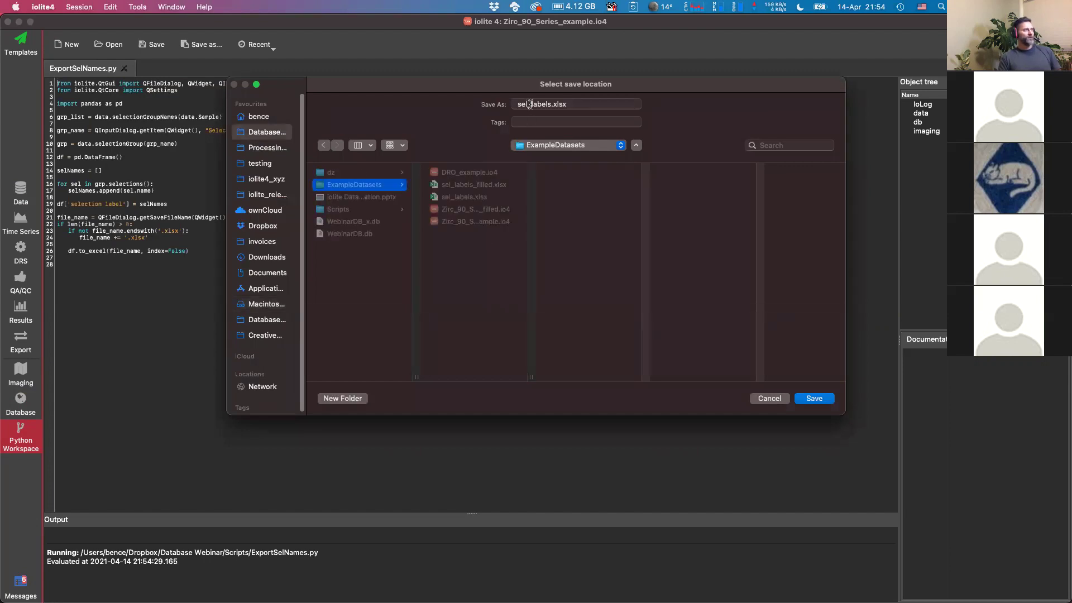
click(813, 399)
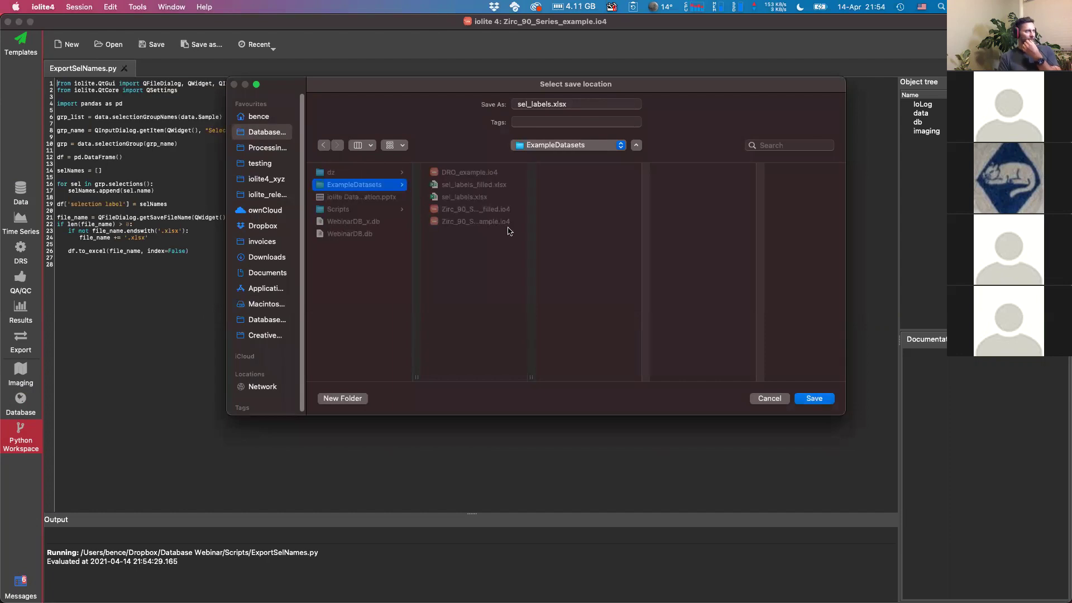
click(562, 307)
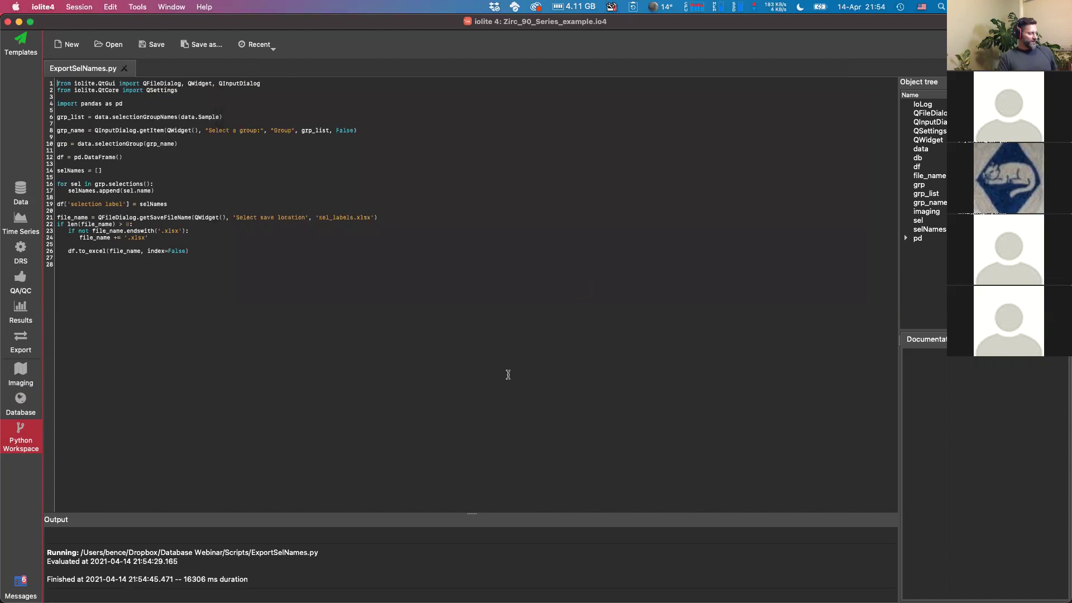
Switch to Finder and open the exported sel_labels.xlsx from the ExampleDatasets folder in Database Webinar
key(super+Tab)
key(super+Tab)
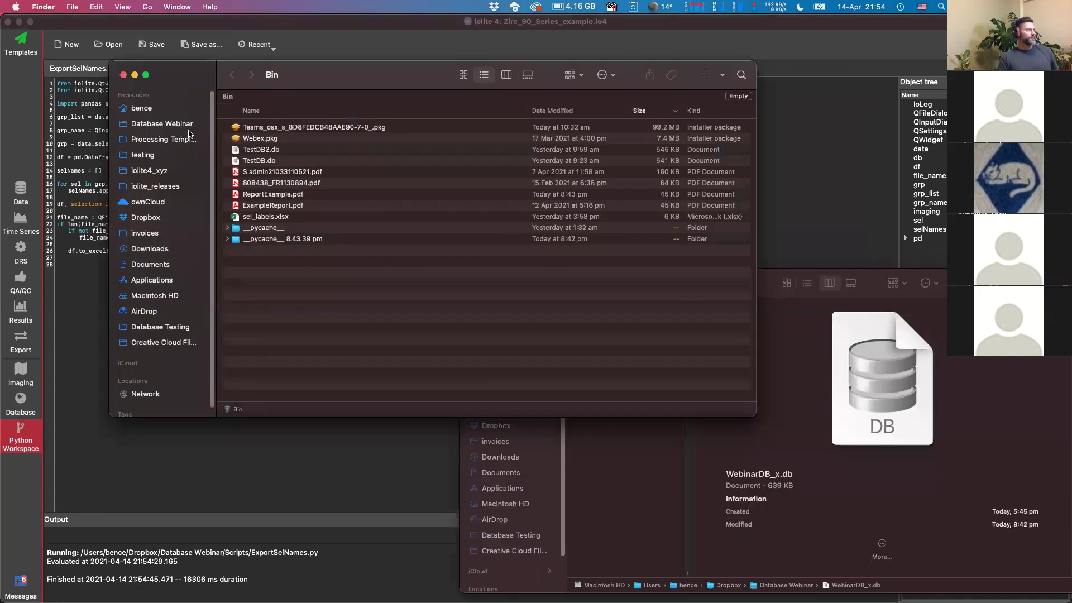
click(141, 125)
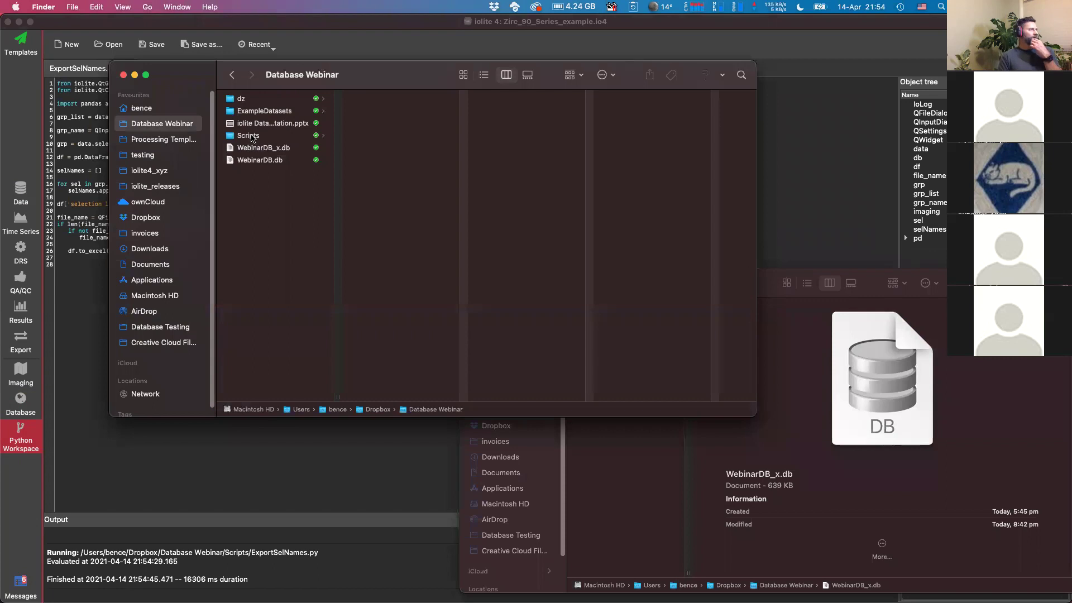
click(251, 136)
click(260, 112)
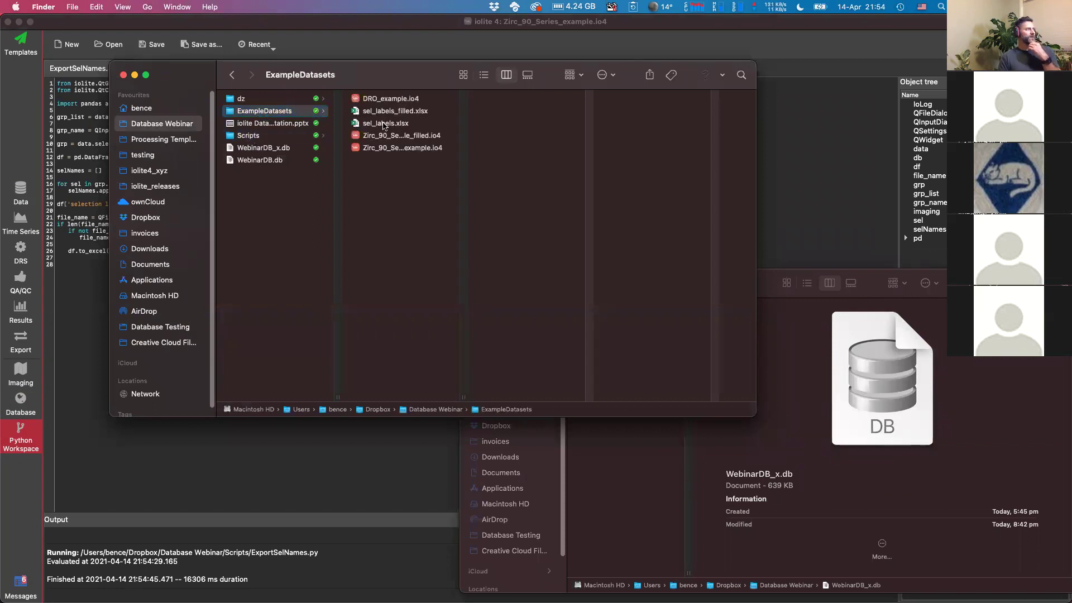
click(384, 124)
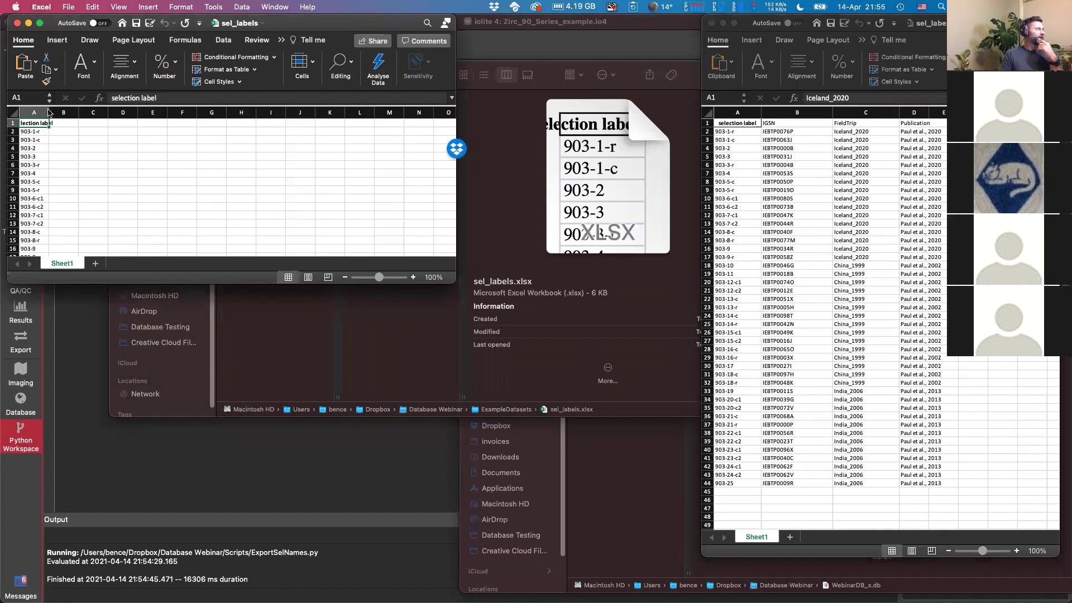
Widen column A to fit the selection labels and enlarge the sel_labels workbook window
click(34, 132)
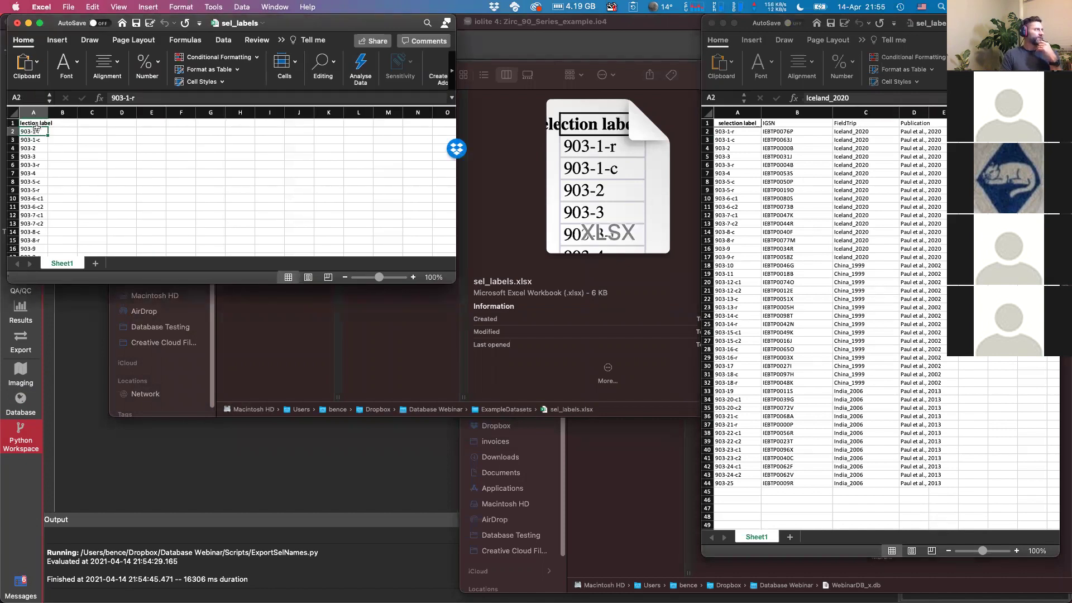
double_click(47, 111)
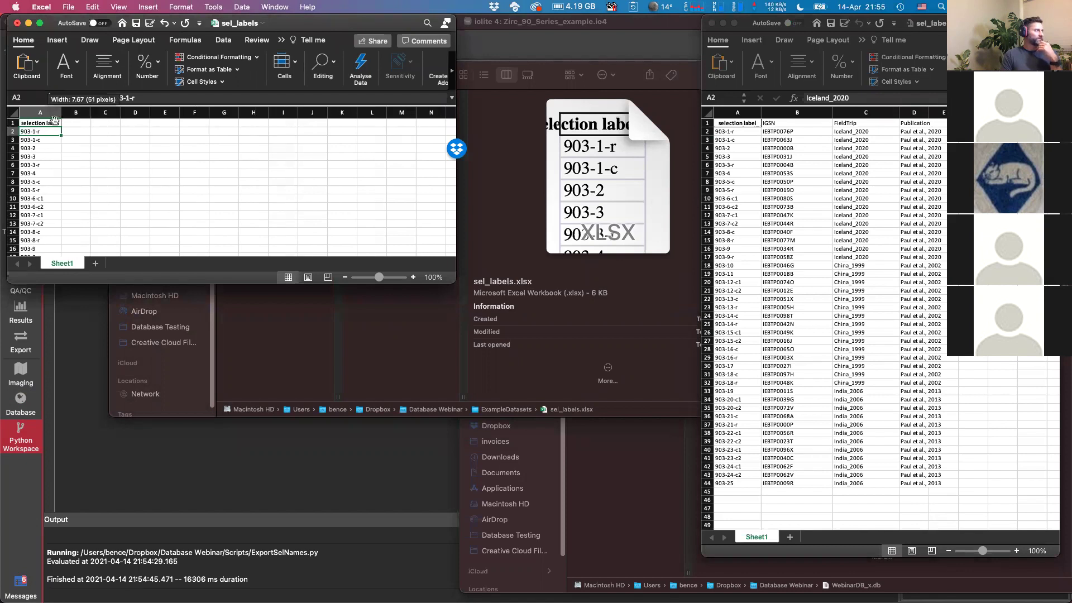
click(44, 140)
click(45, 148)
click(45, 156)
click(70, 123)
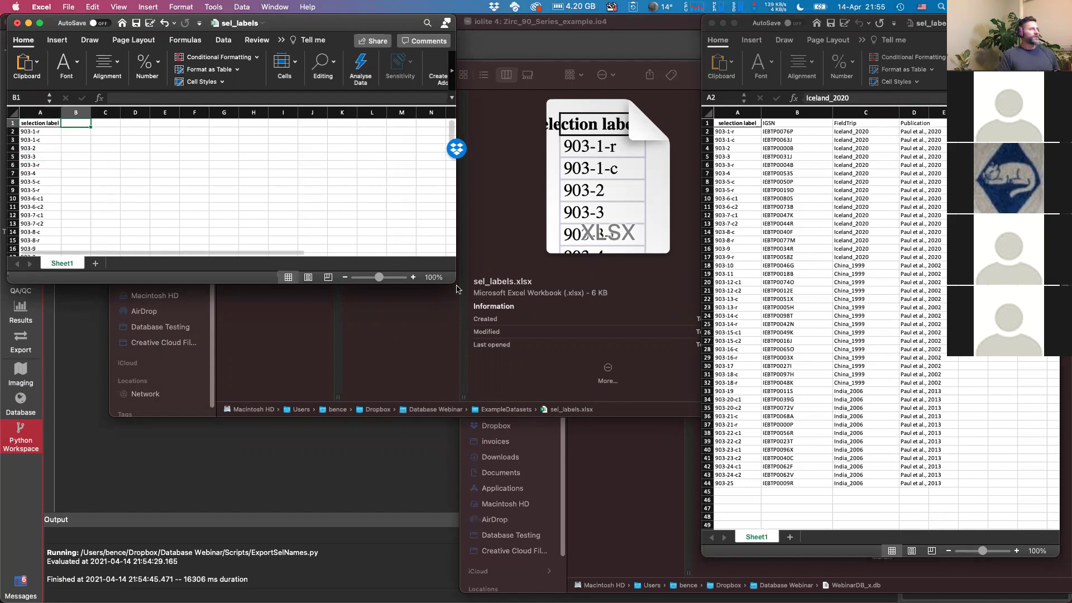
drag(455, 281, 905, 428)
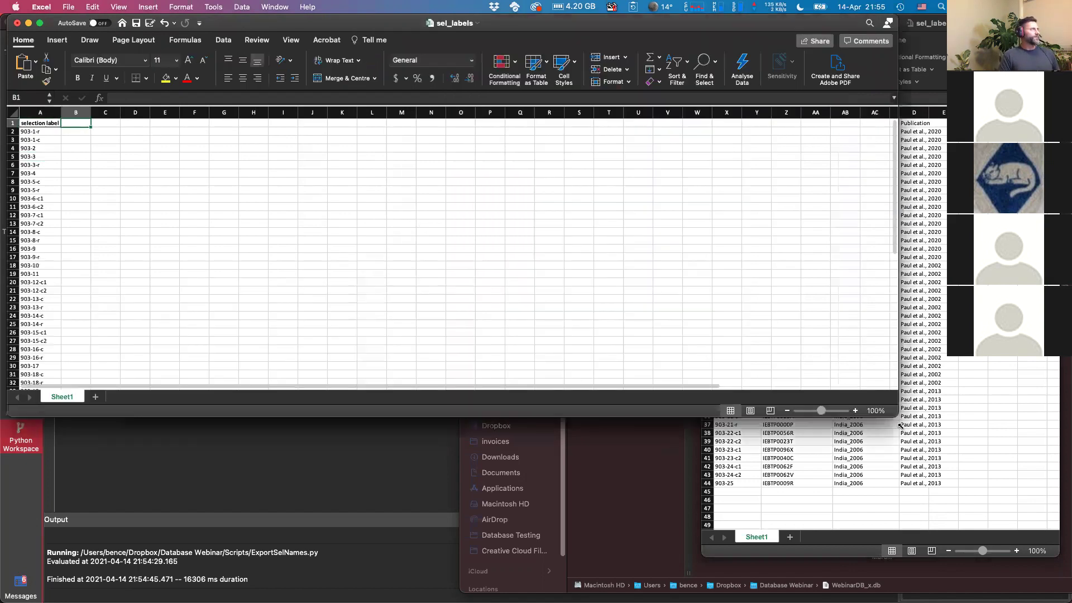
Enter the column headers Project in B1 and Publication in C1 beside the selection labels
text(Project)
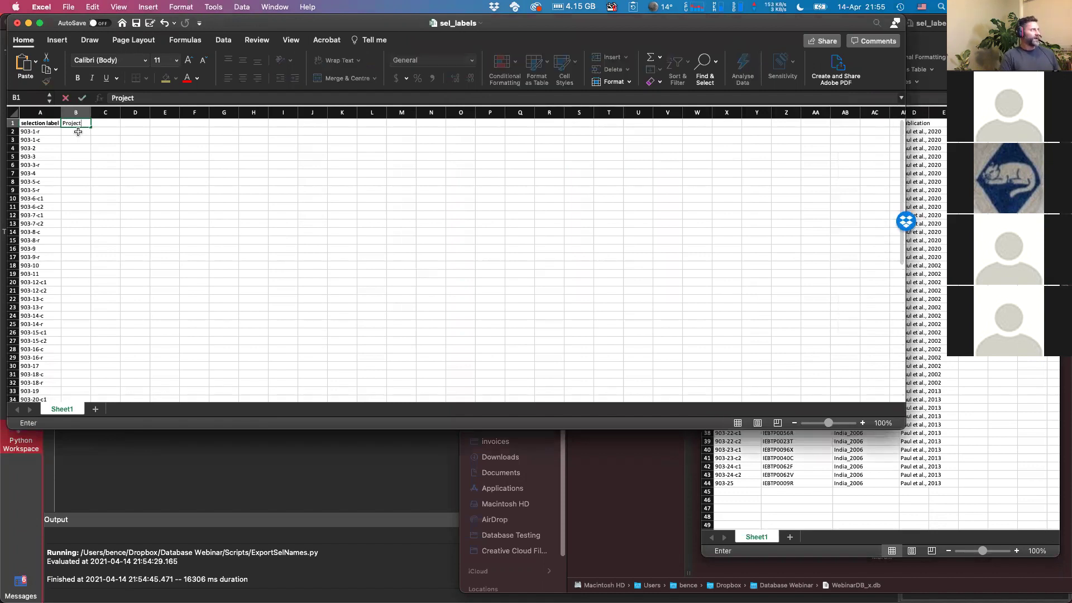
key(Tab)
text(Publication)
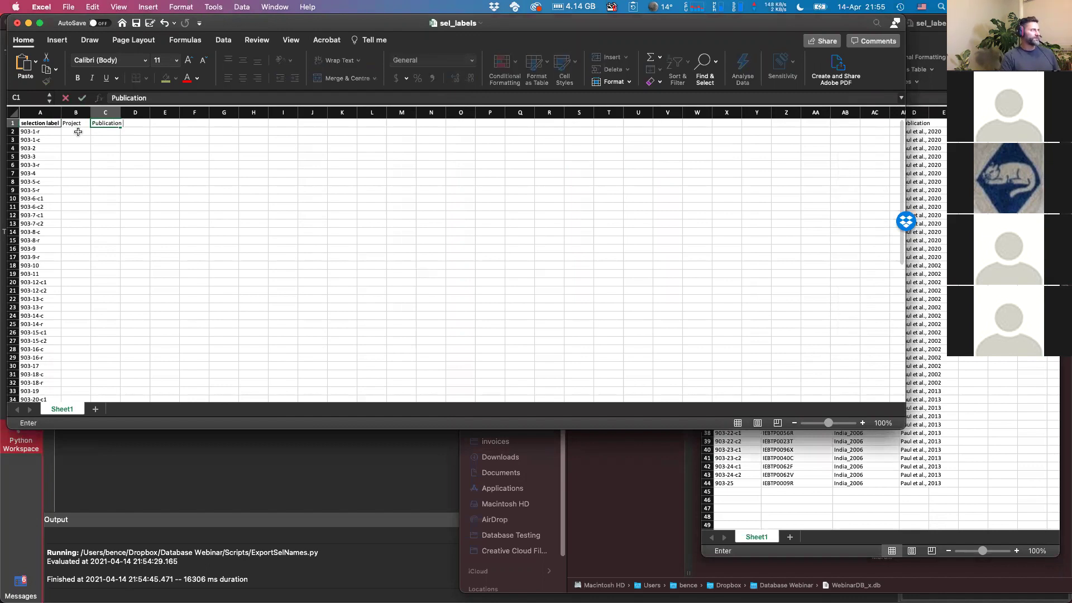
click(79, 132)
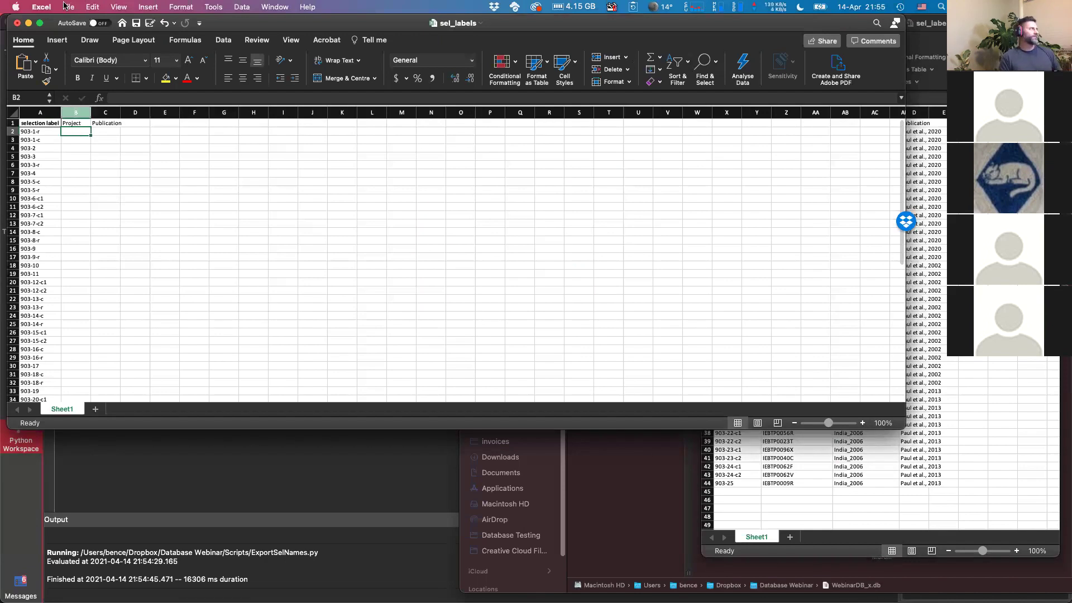
Close the sel_labels workbook and move the sel_labels_filled workbook into clear view
click(17, 23)
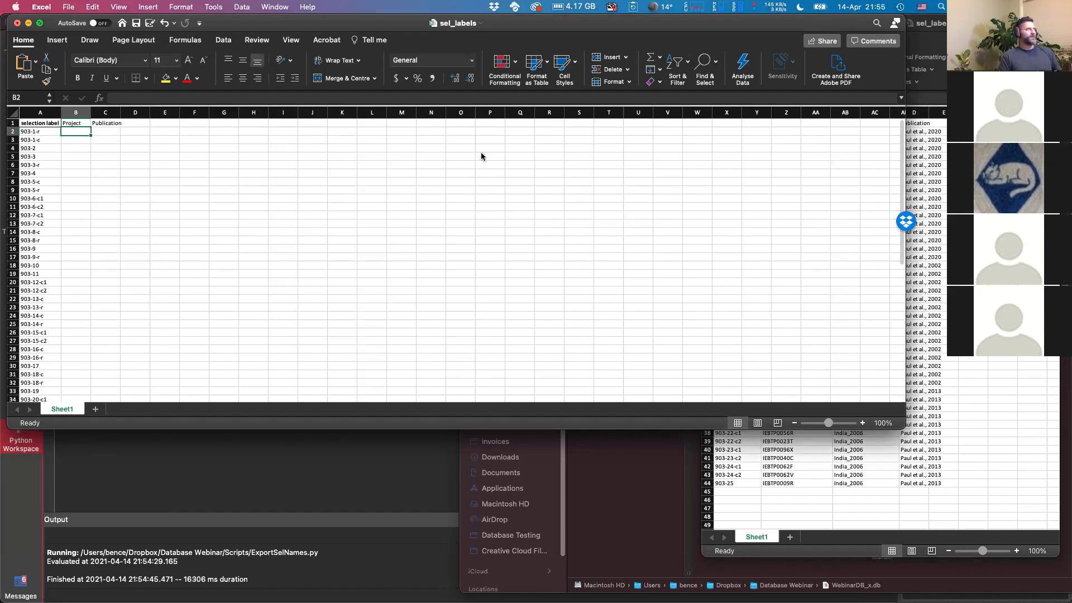
key(Escape)
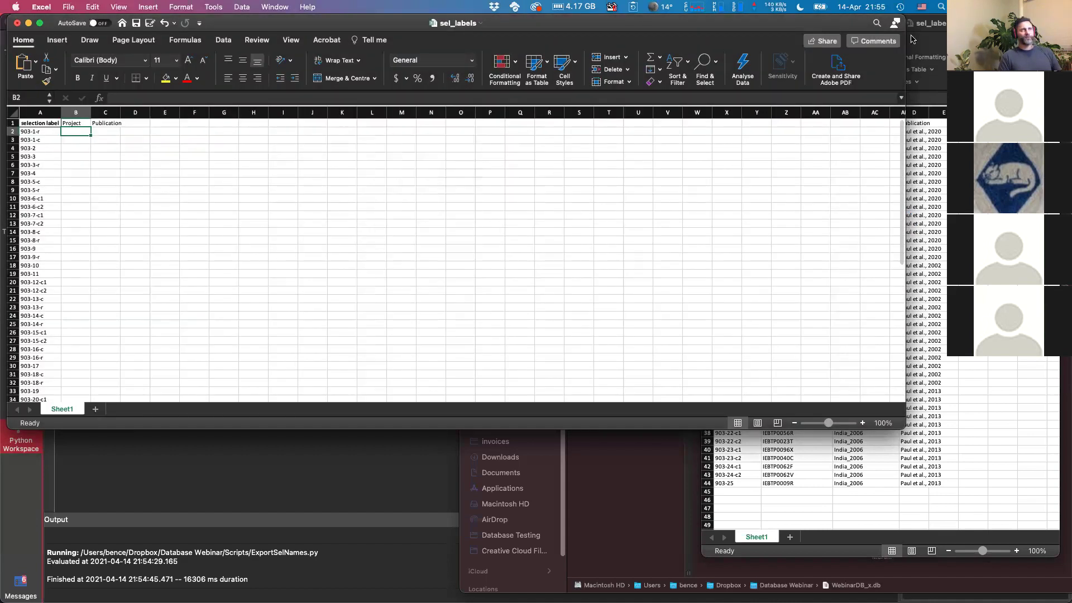
drag(1032, 22, 856, 43)
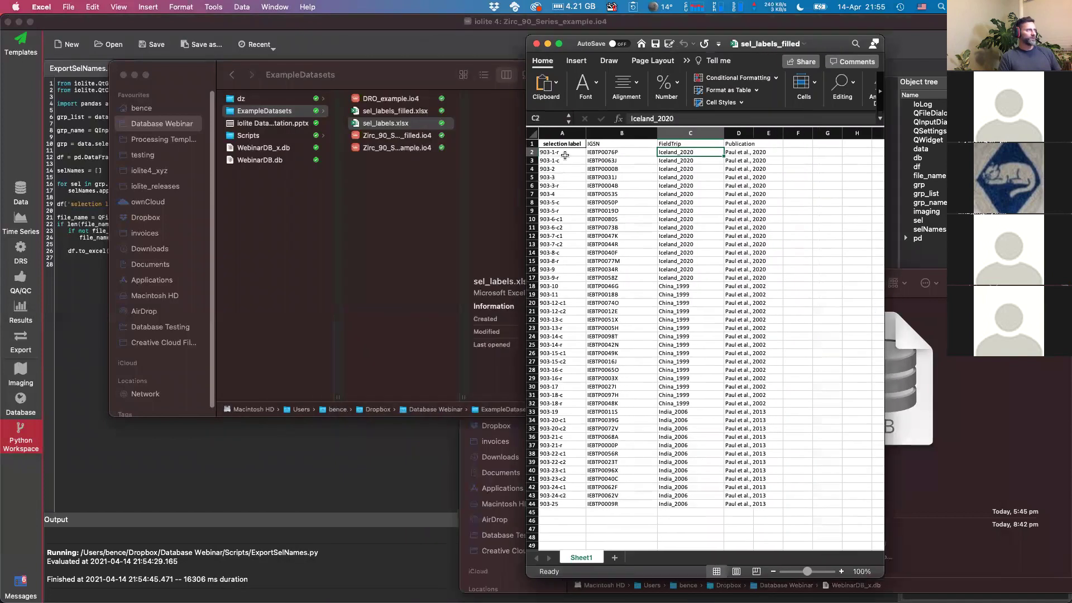
Examine the selection label, IGSN, FieldTrip and Publication columns of sel_labels_filled, widening the Publication column to fit
drag(552, 152, 556, 379)
drag(596, 151, 620, 386)
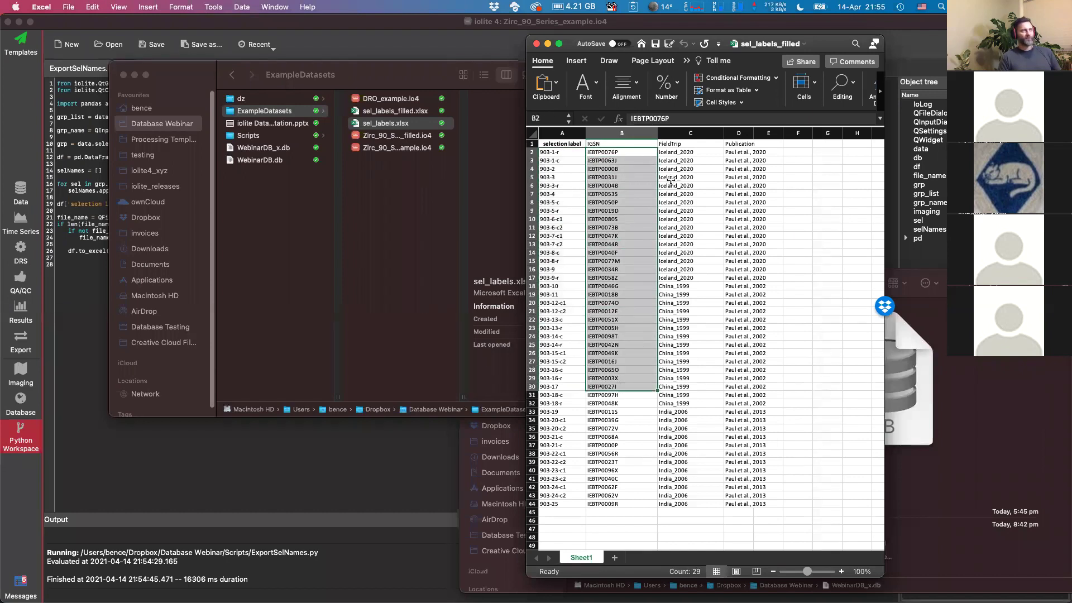
drag(677, 151, 689, 397)
click(691, 153)
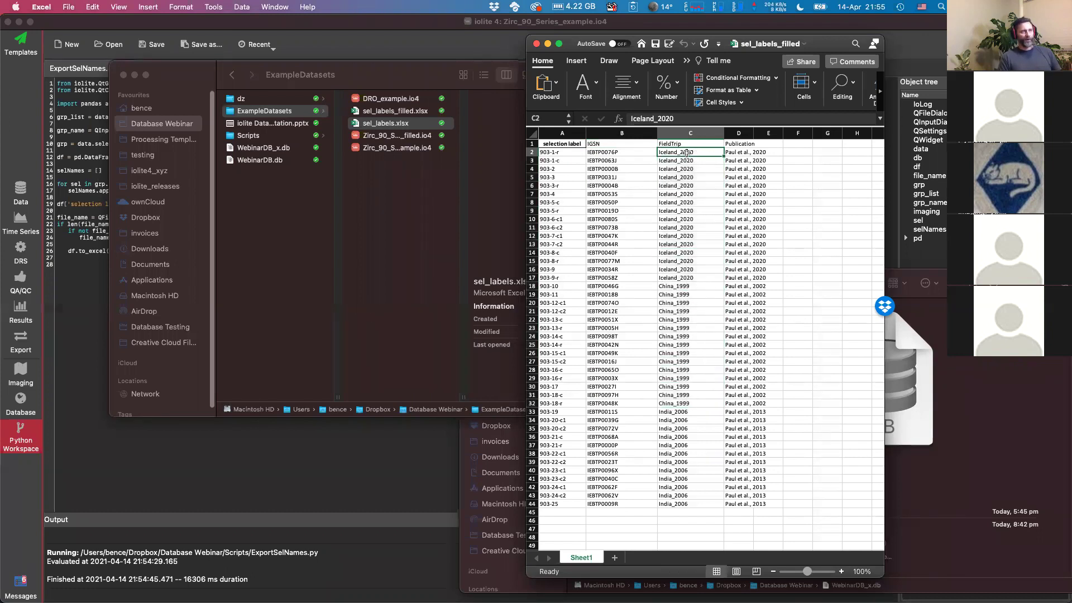
drag(750, 134, 781, 134)
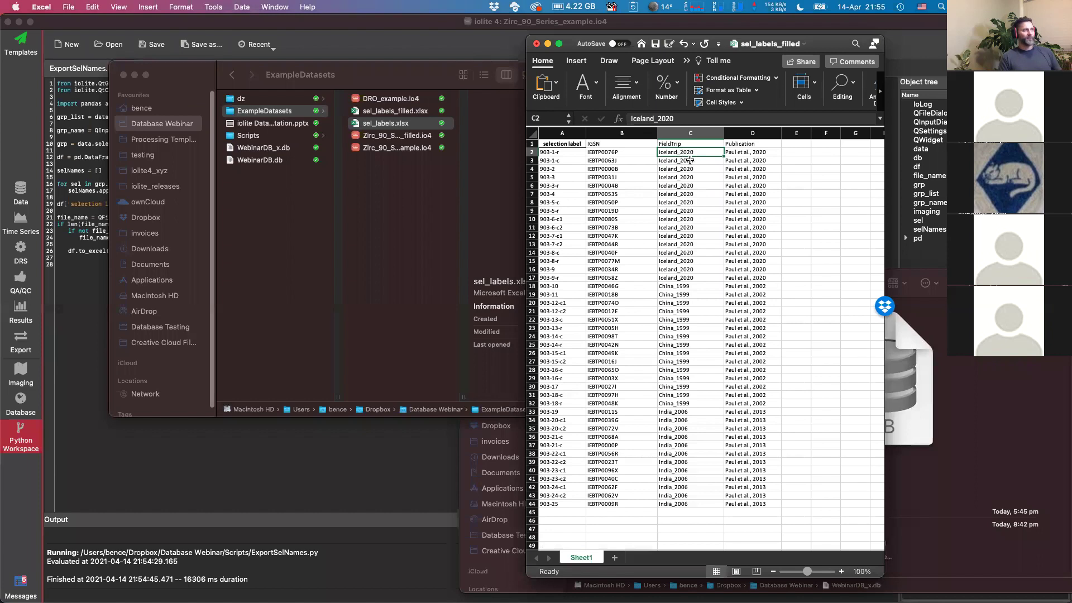
click(745, 153)
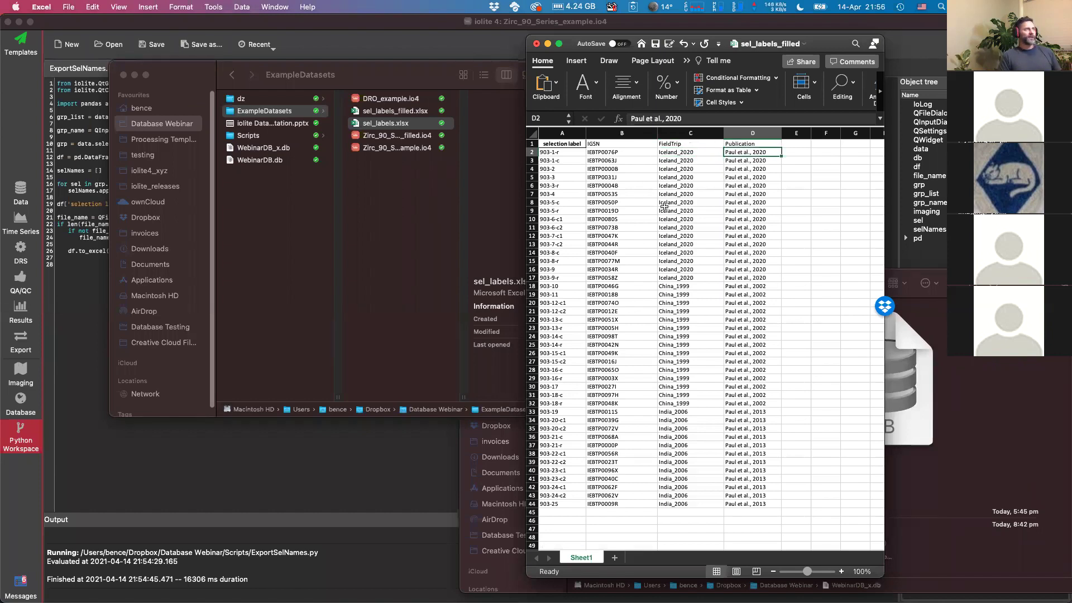
Switch back to iolite and open the ImportSelProperties.py script in the Python workspace
click(93, 275)
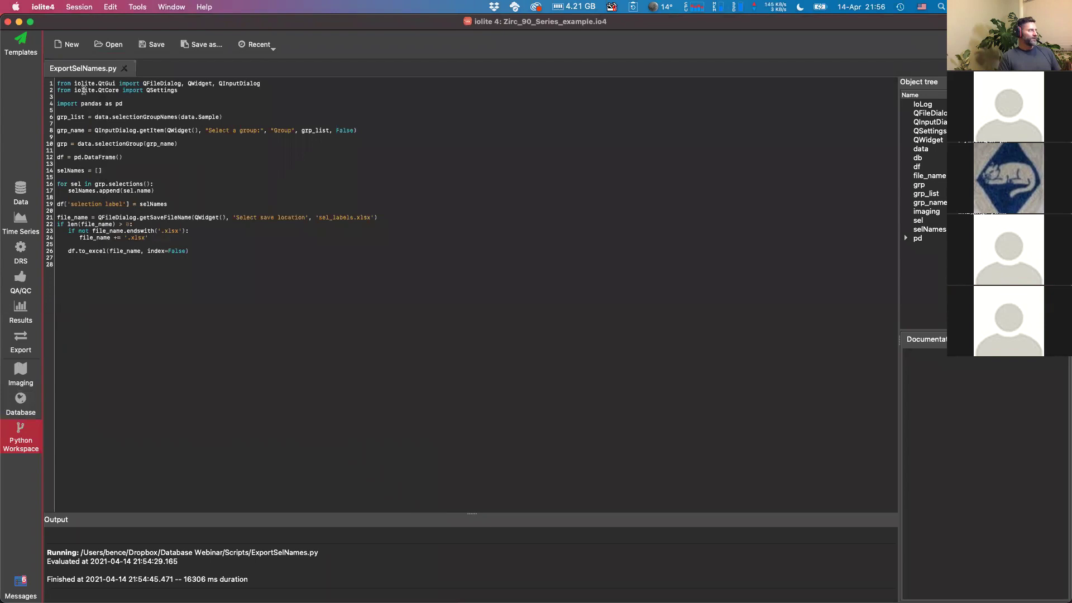
click(109, 46)
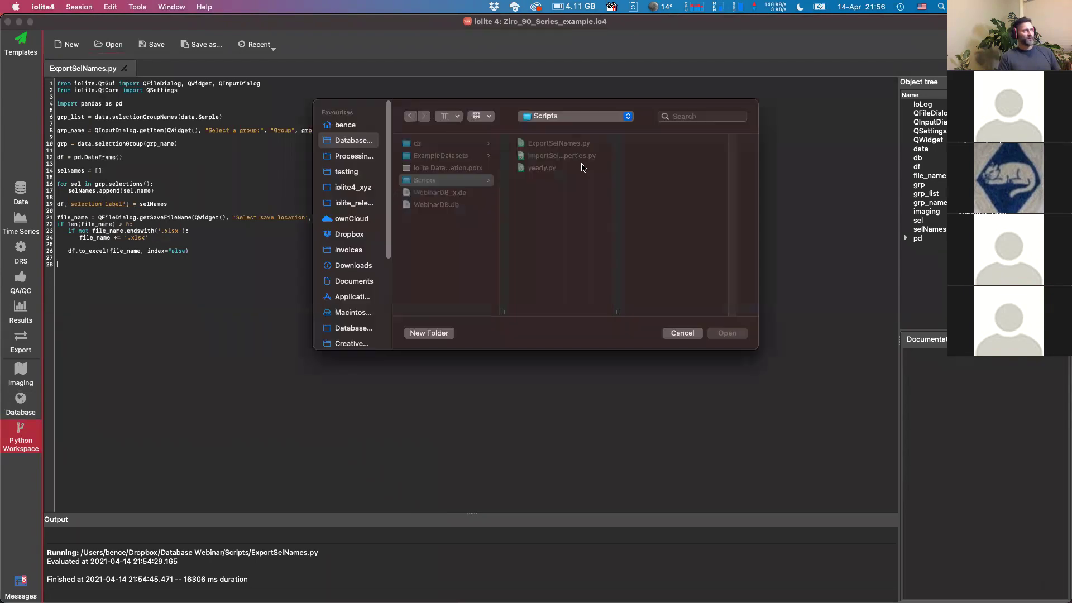
click(550, 159)
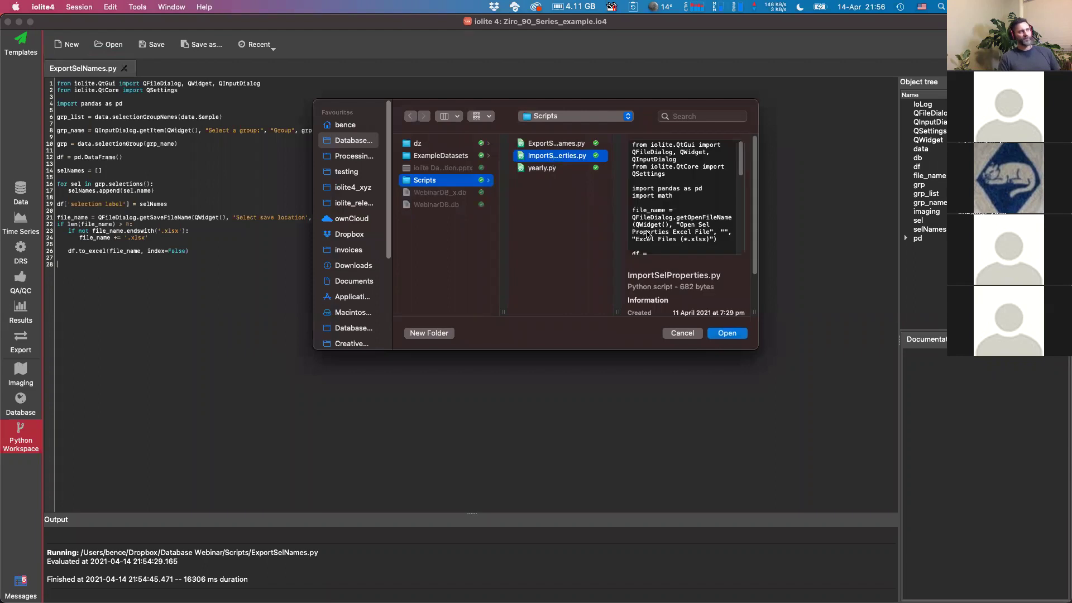
click(726, 334)
click(168, 71)
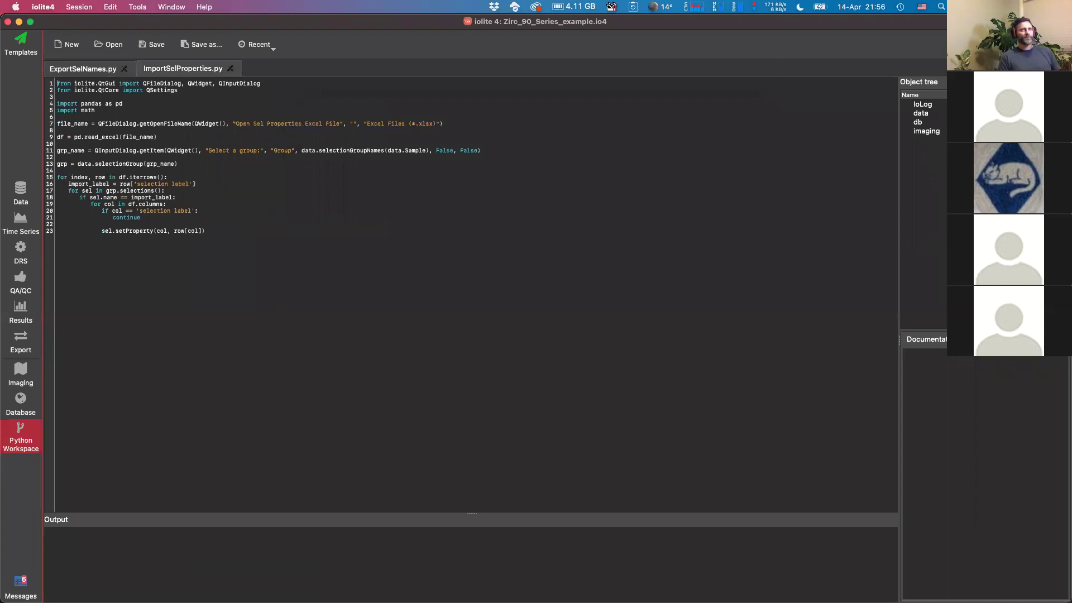
Run the import script with sel_labels_filled.xlsx from the ExampleDatasets folder, assigning its properties to the 903 group
key(super+r)
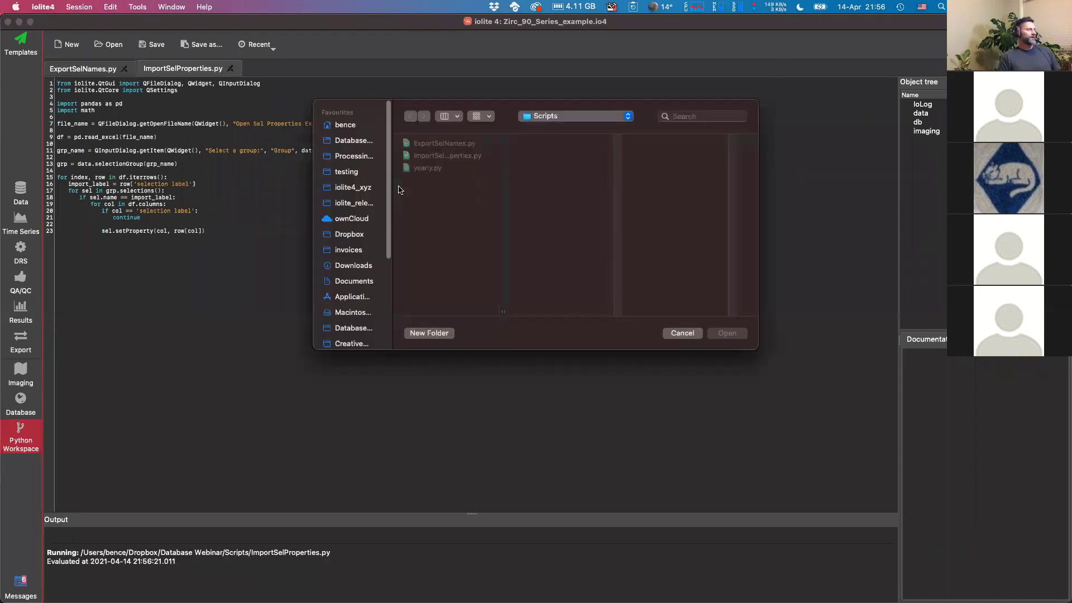
click(530, 117)
click(552, 127)
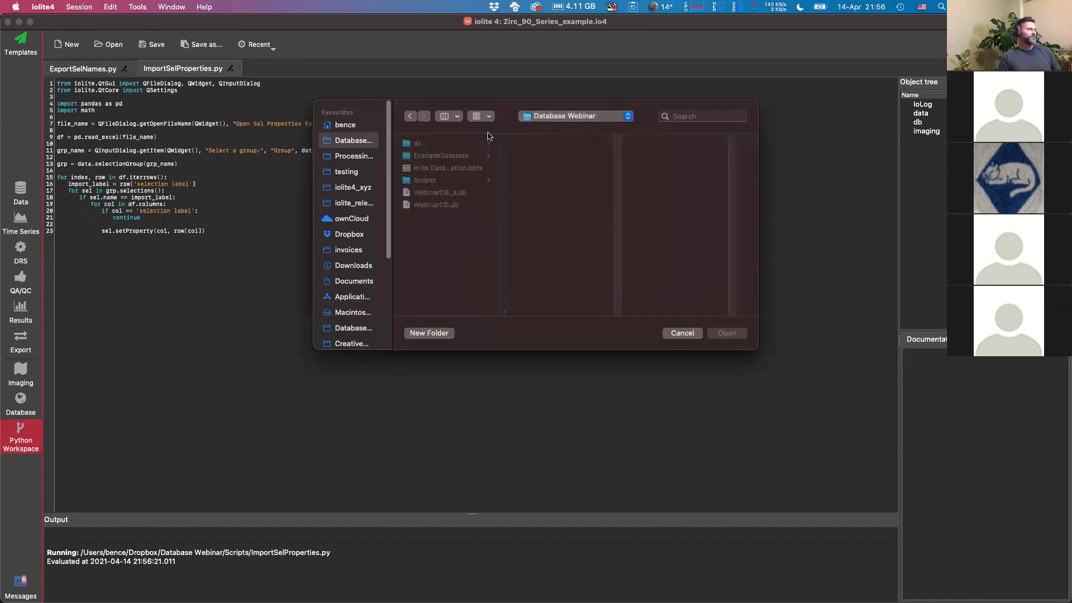
click(429, 156)
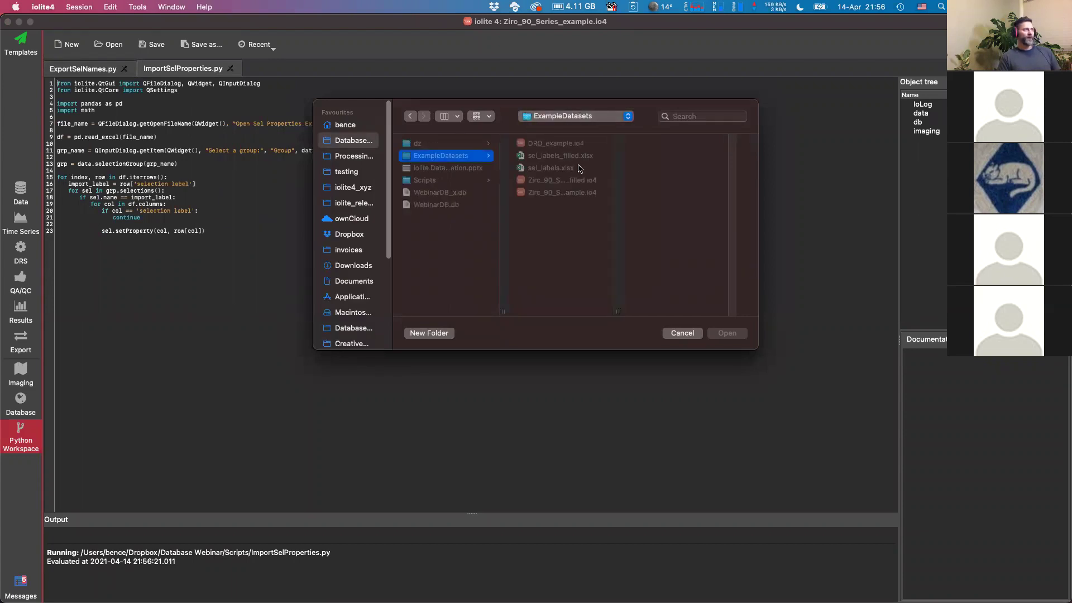
click(532, 159)
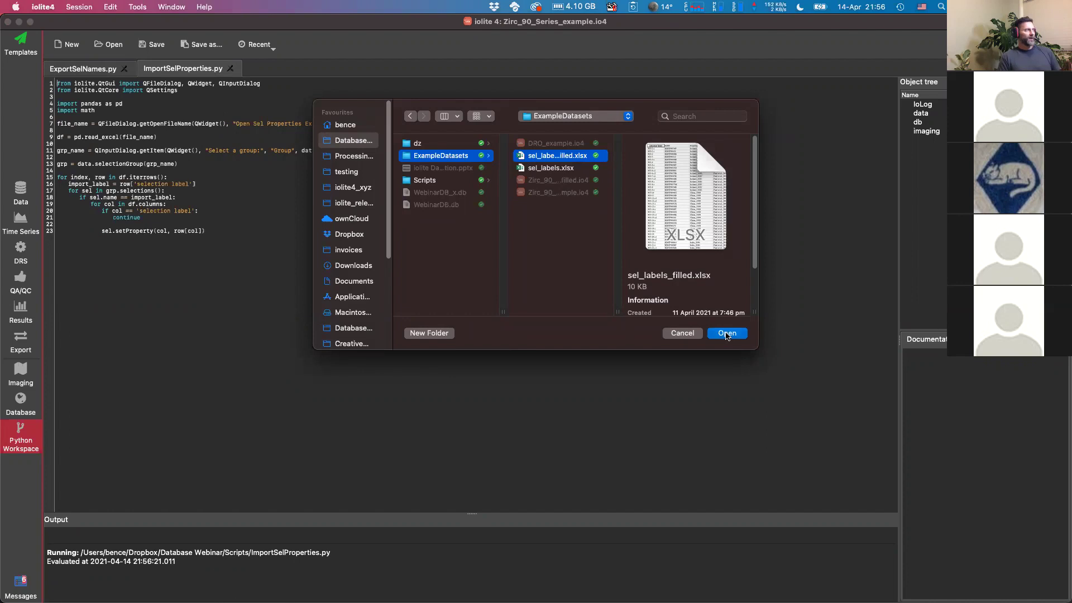
click(727, 334)
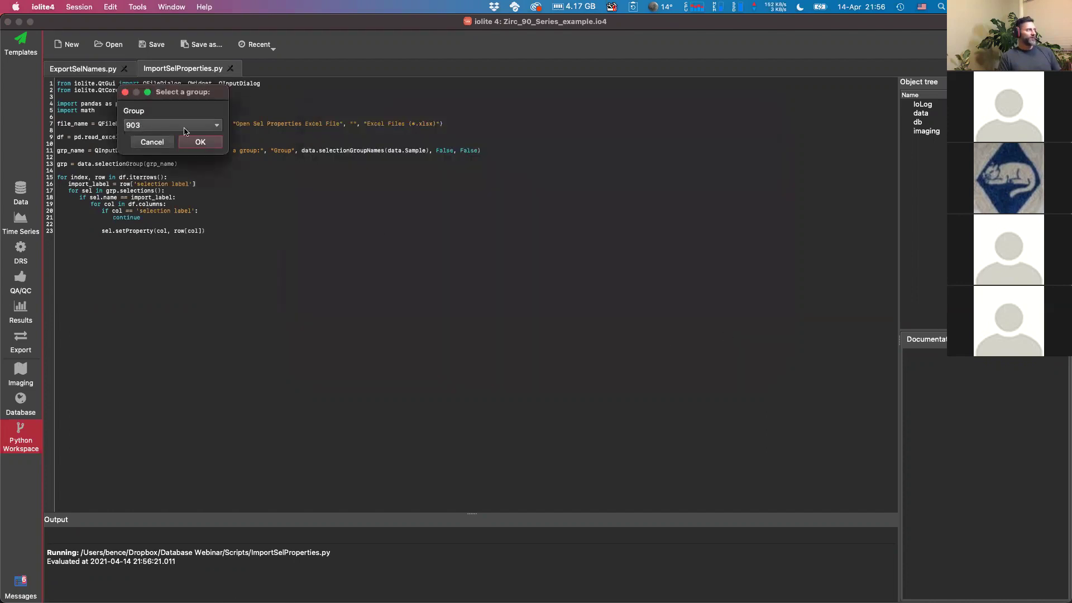
click(200, 143)
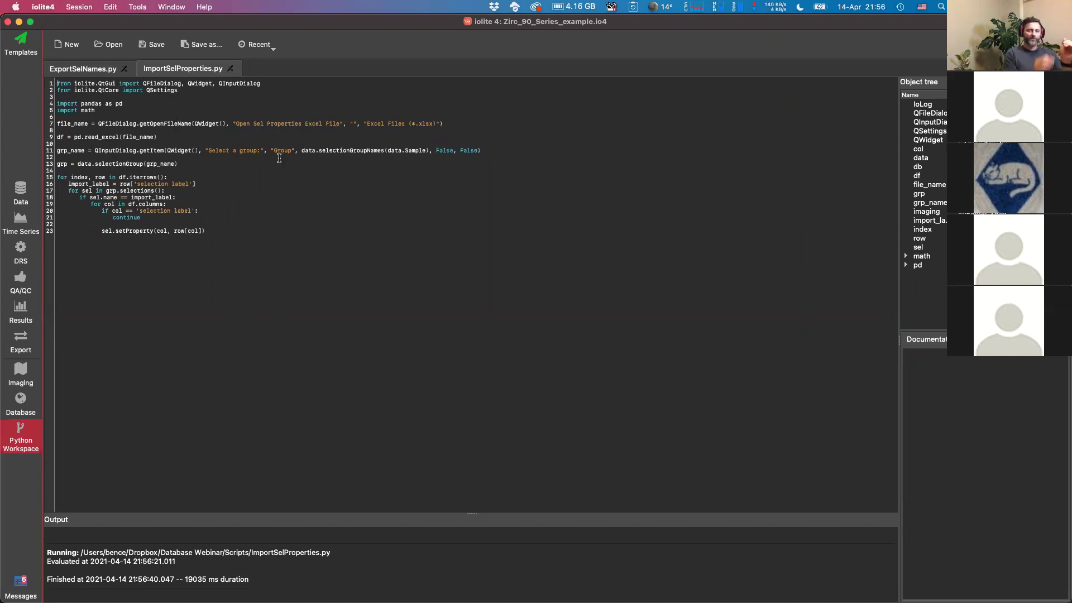
Examine the FieldTrip, IGSN and Publication properties of several selections in the 903 group
click(20, 192)
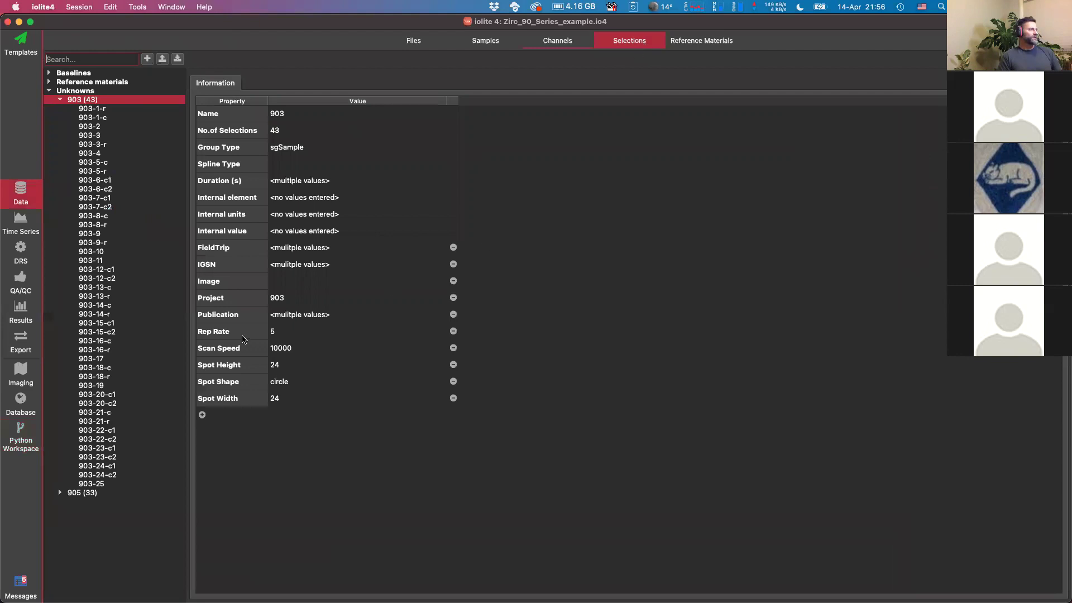
click(89, 242)
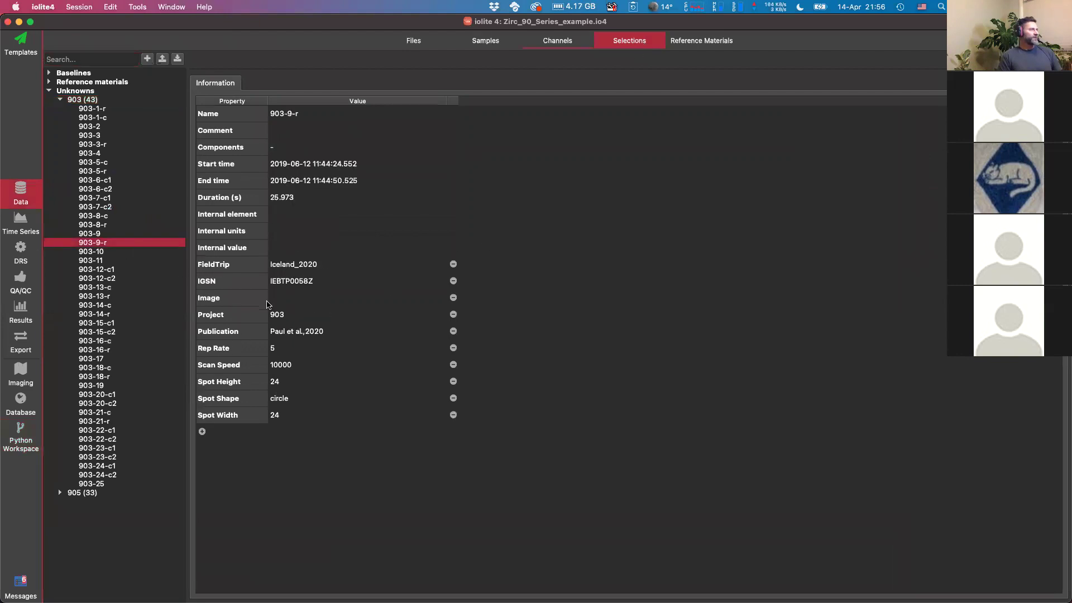
click(280, 284)
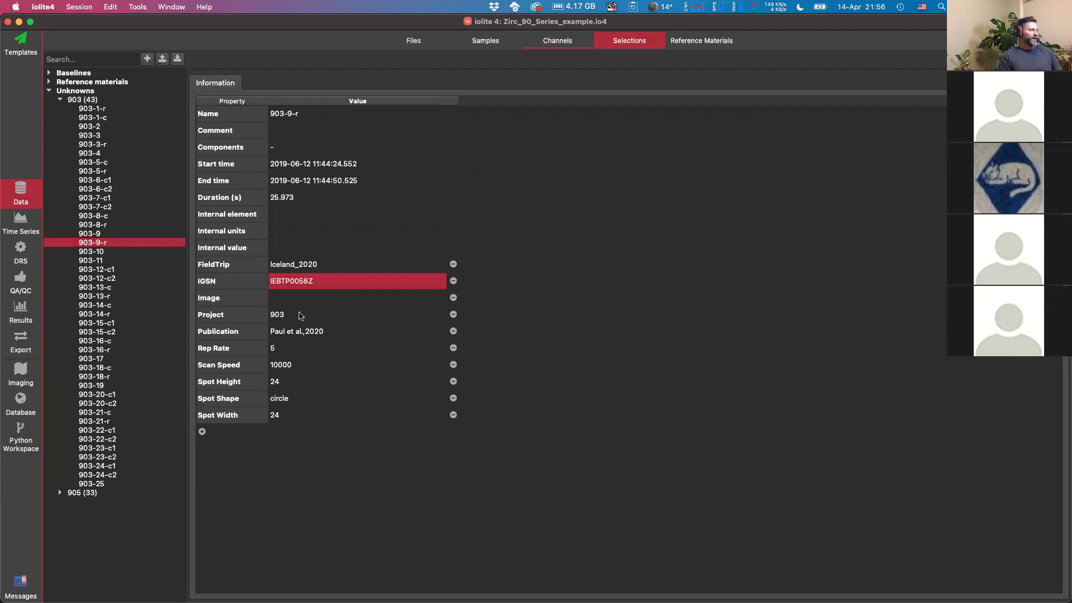
click(324, 268)
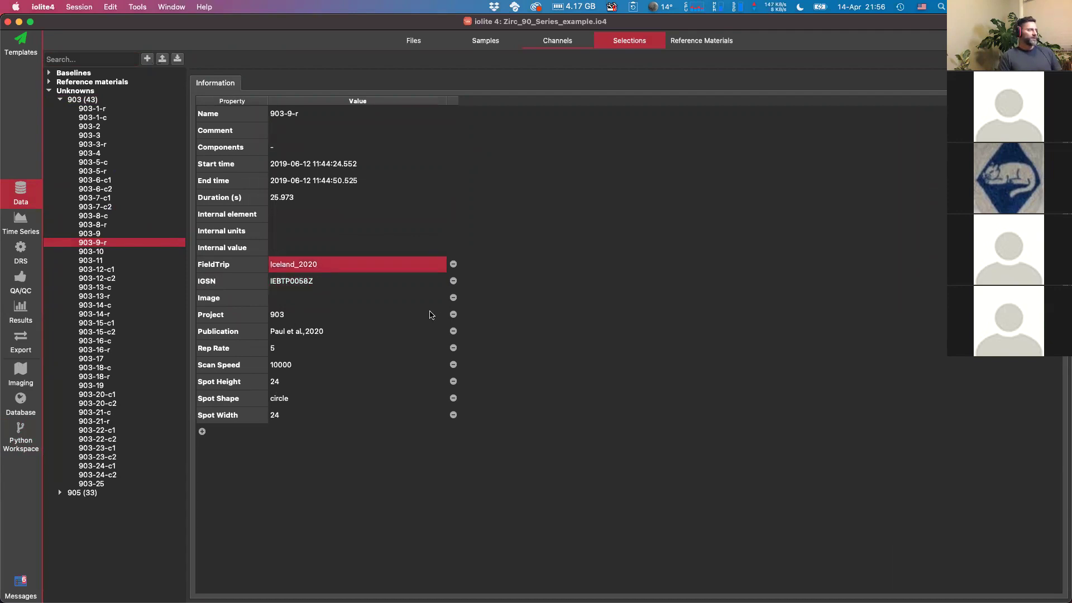
click(316, 336)
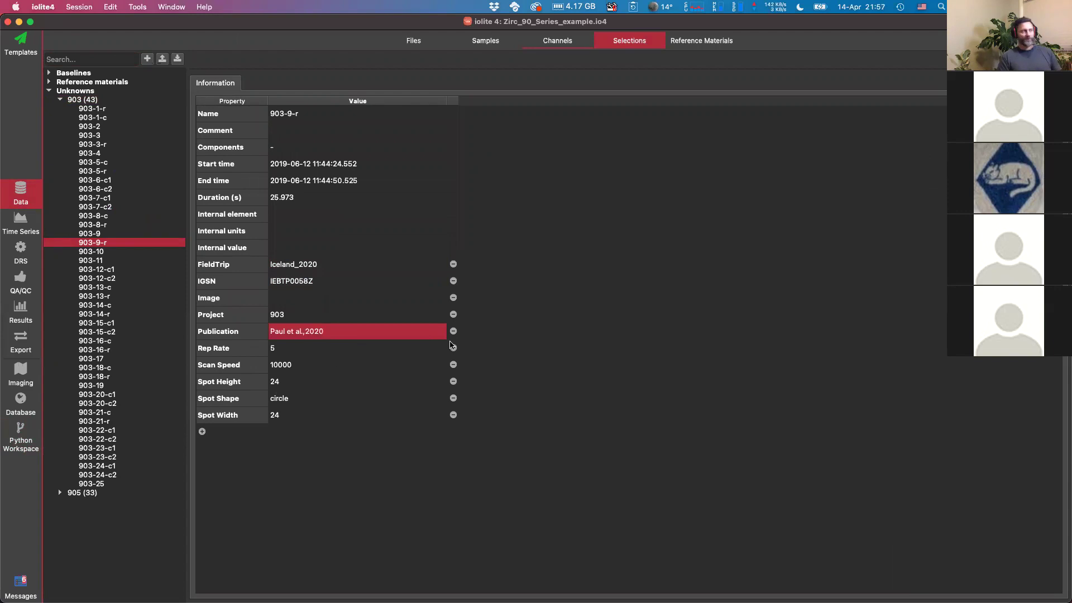
click(100, 288)
click(103, 332)
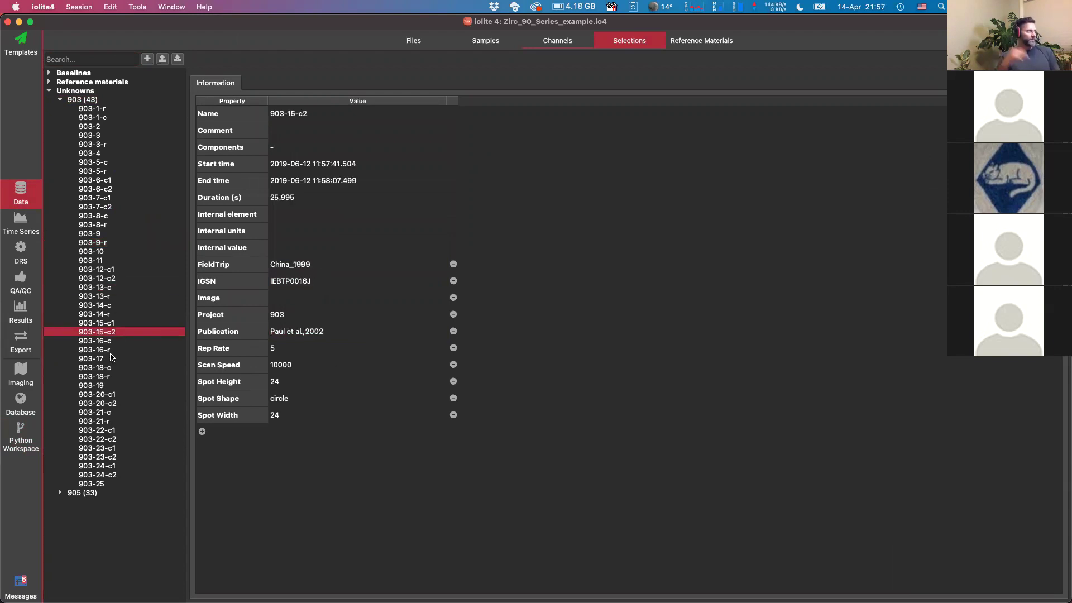
click(105, 397)
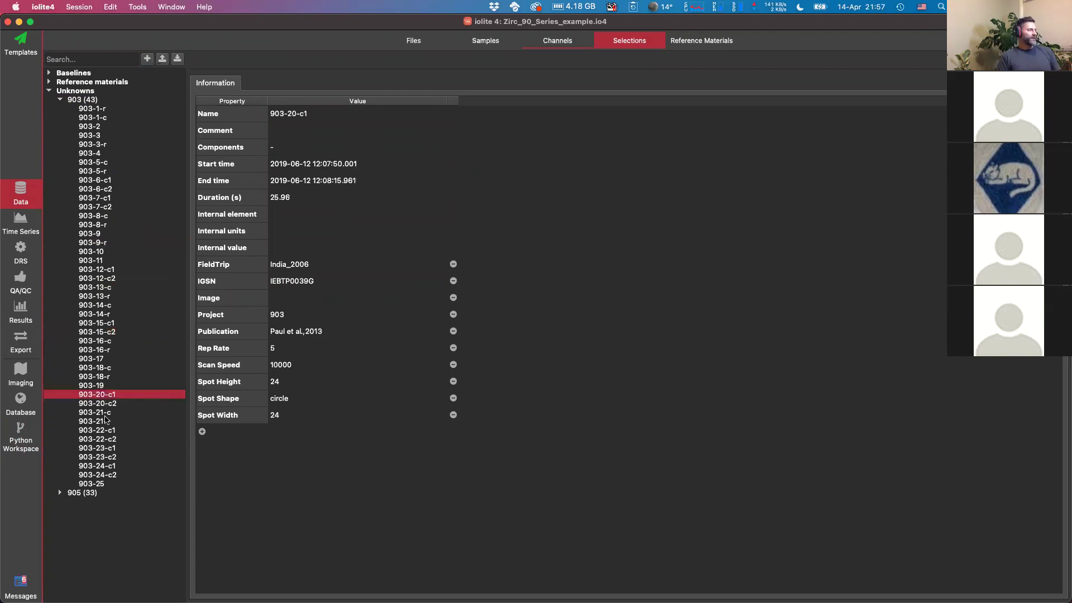
click(103, 421)
click(176, 439)
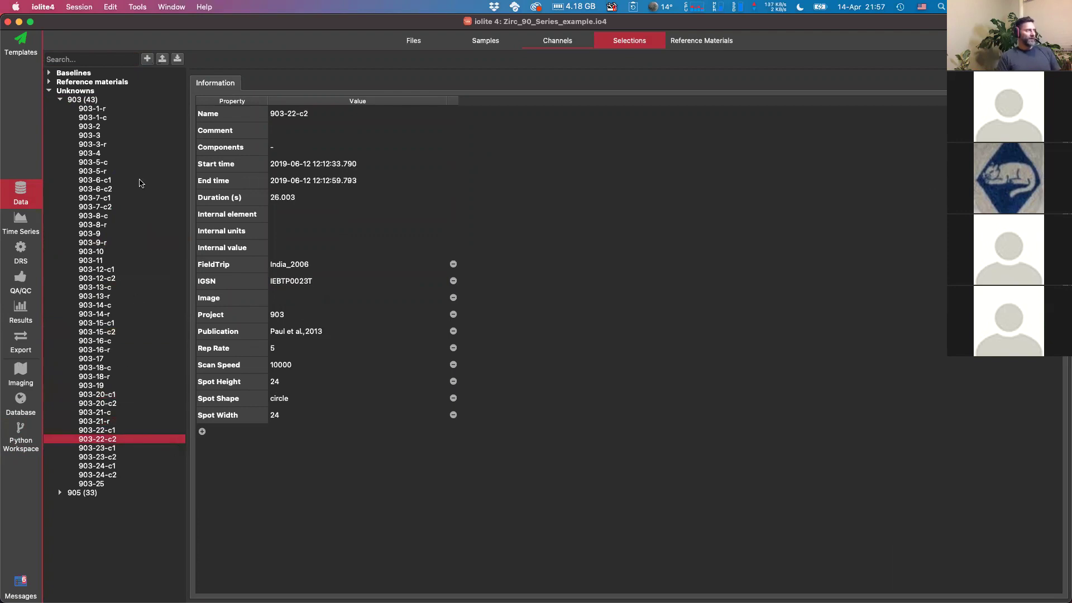
Save the session, and replace Zirc_90_Series_example.io4 in the WebinarDB.db database by removing and re-importing it
click(81, 8)
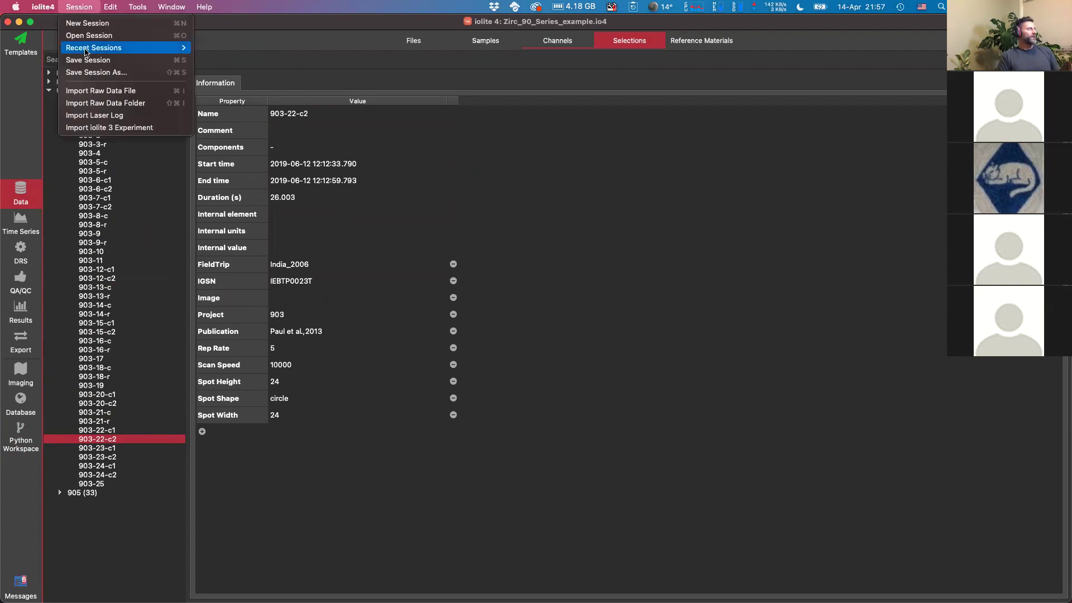
click(83, 60)
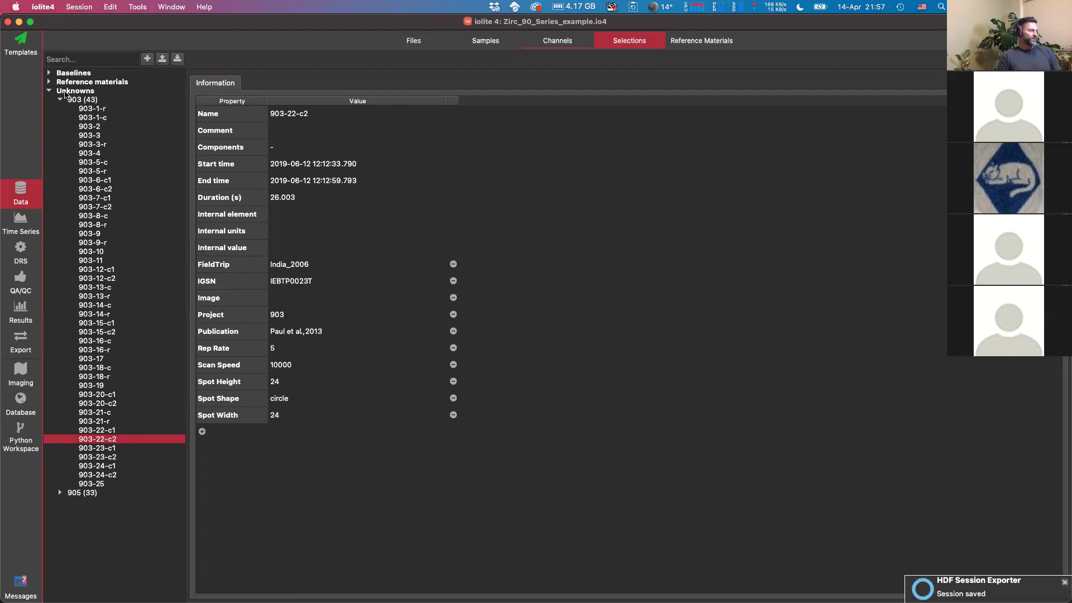
click(21, 403)
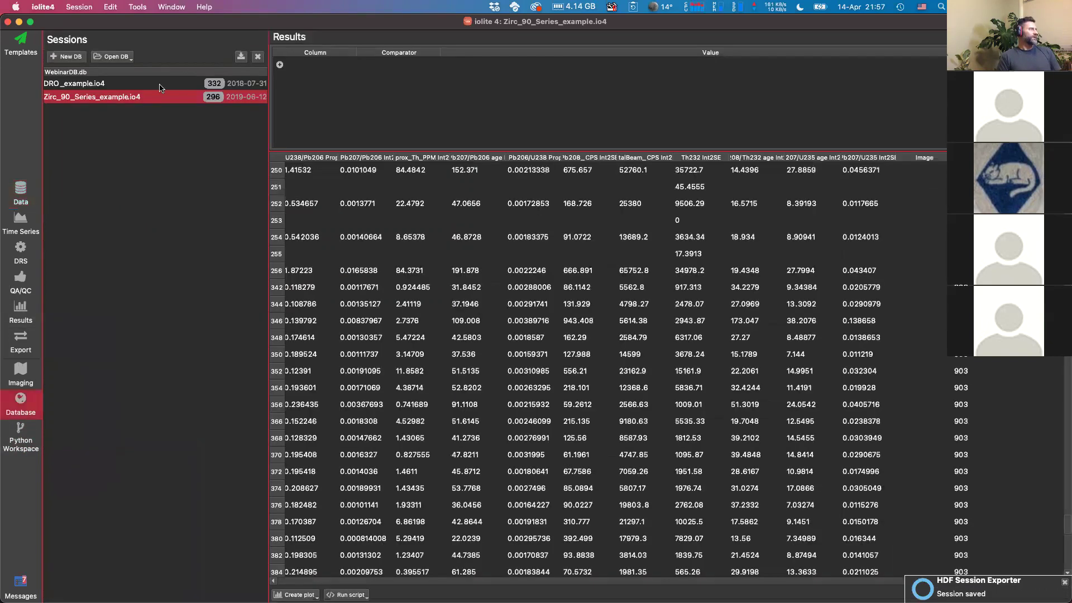
click(258, 57)
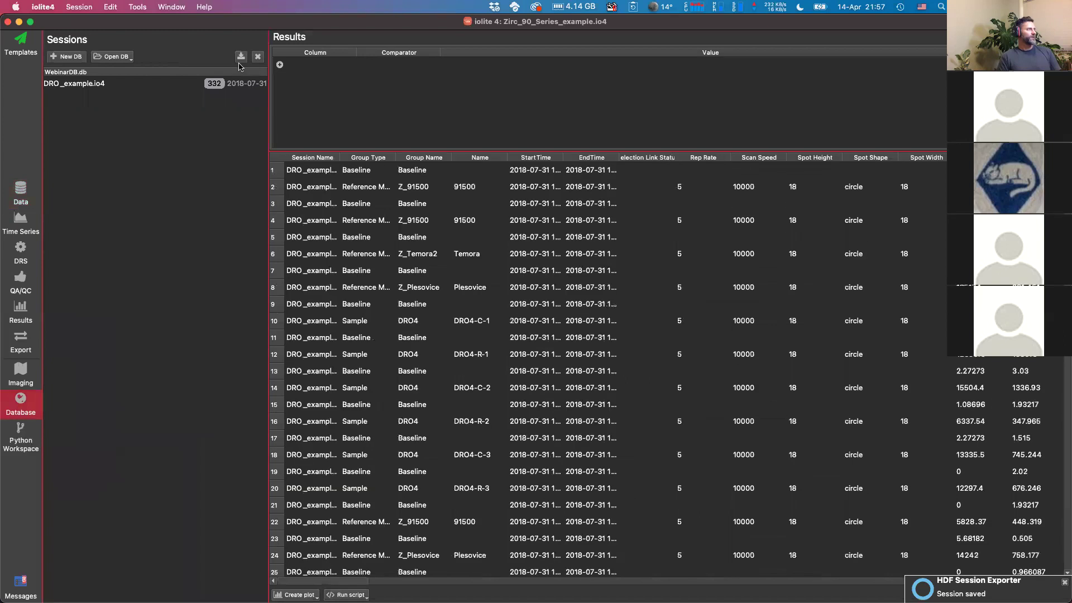
click(239, 57)
click(434, 193)
click(727, 333)
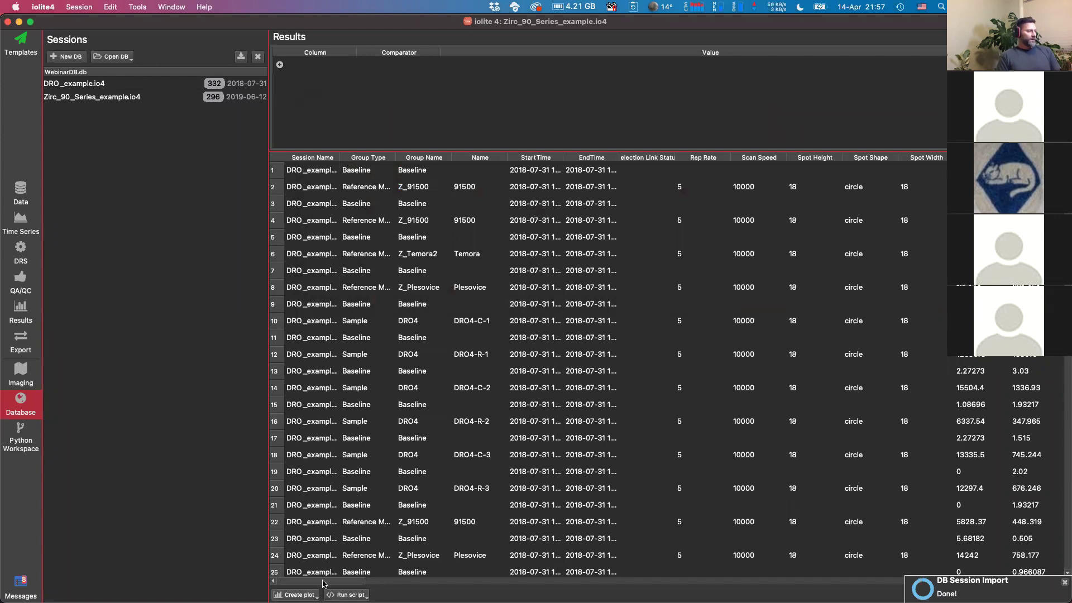
Sort the database results by IGSN, Project and Publication to examine the imported selection properties
drag(334, 584, 1013, 550)
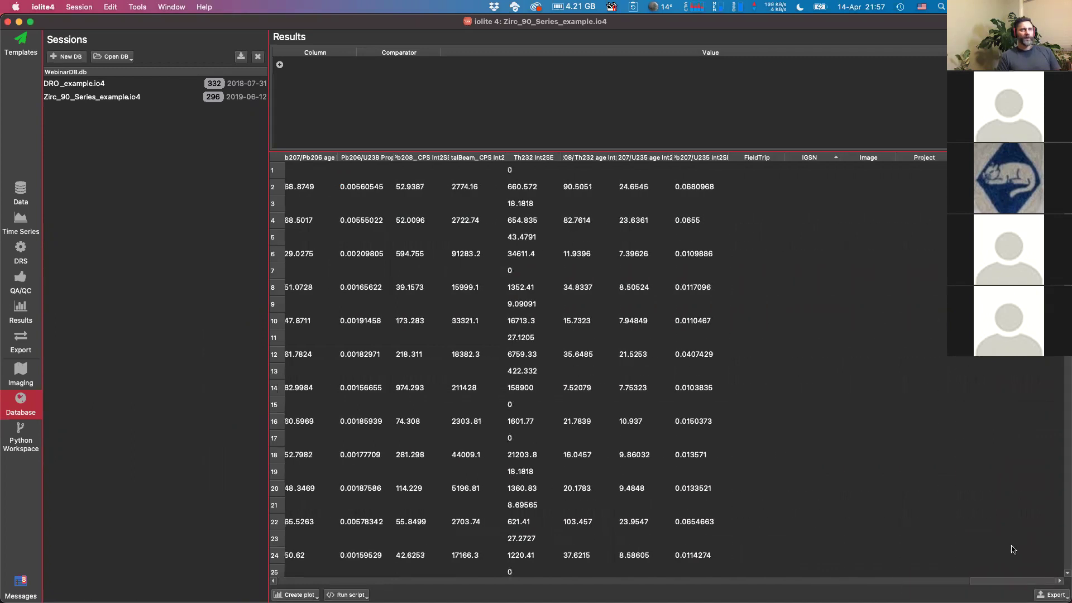
click(829, 158)
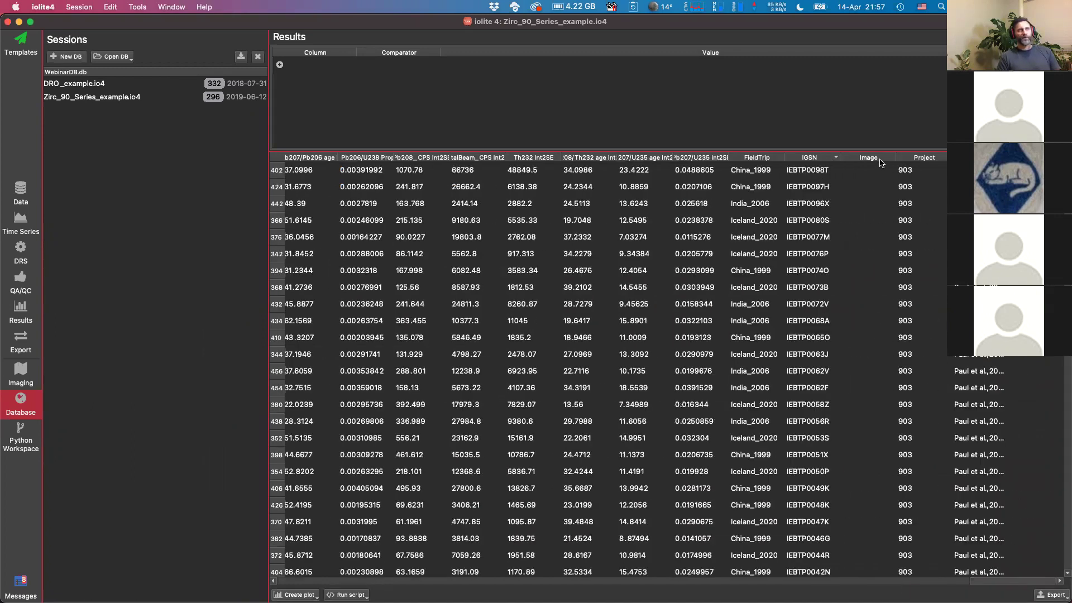
click(924, 158)
click(923, 158)
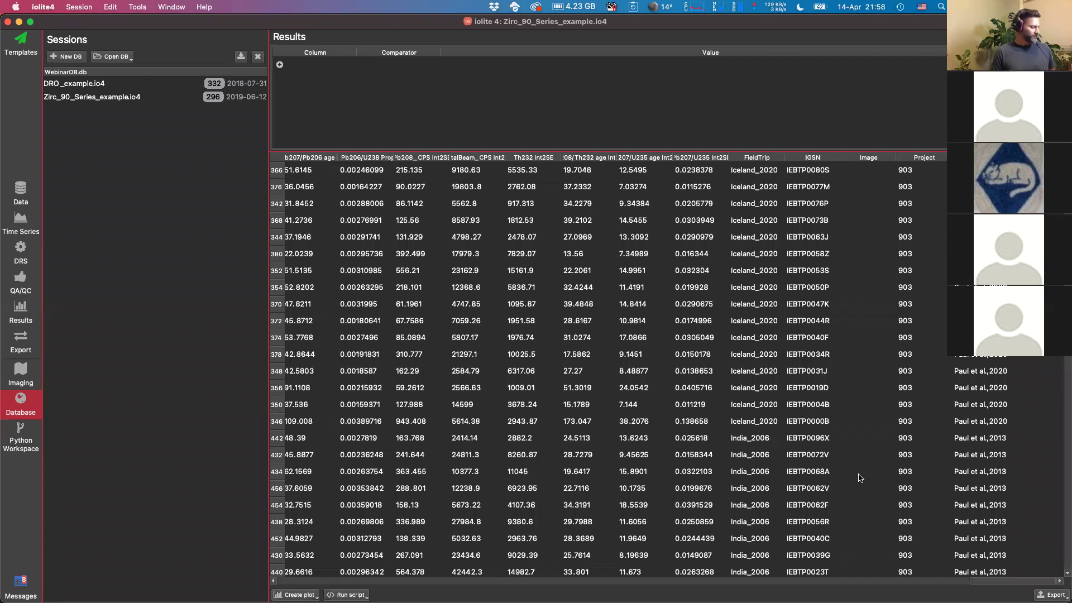
Switch to PowerPoint and start the slideshow from the Adding Properties to Selections slide
key(super+Tab)
key(super+Tab)
key(super+Tab)
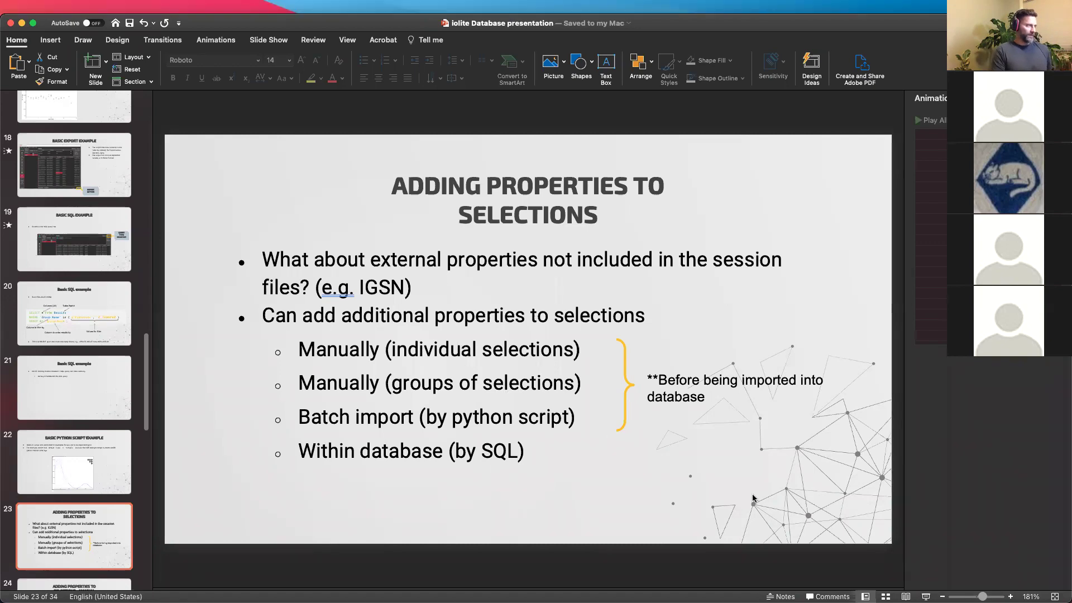
key(super+shift+Return)
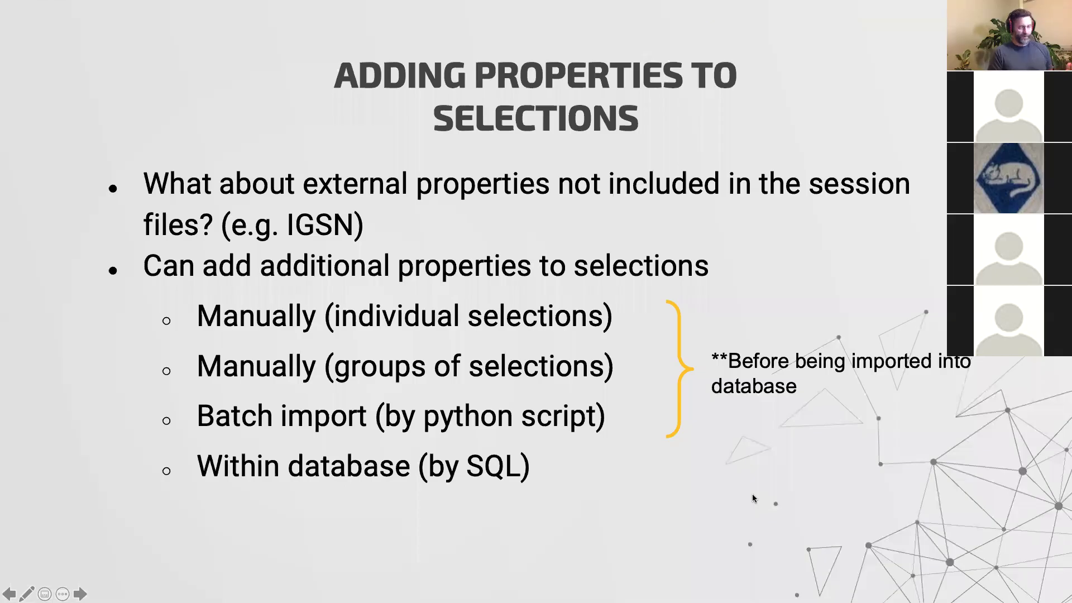
Advance the slideshow past the manual and script-based property slides to the Advanced Example 1 Report Creation slide
key(Right)
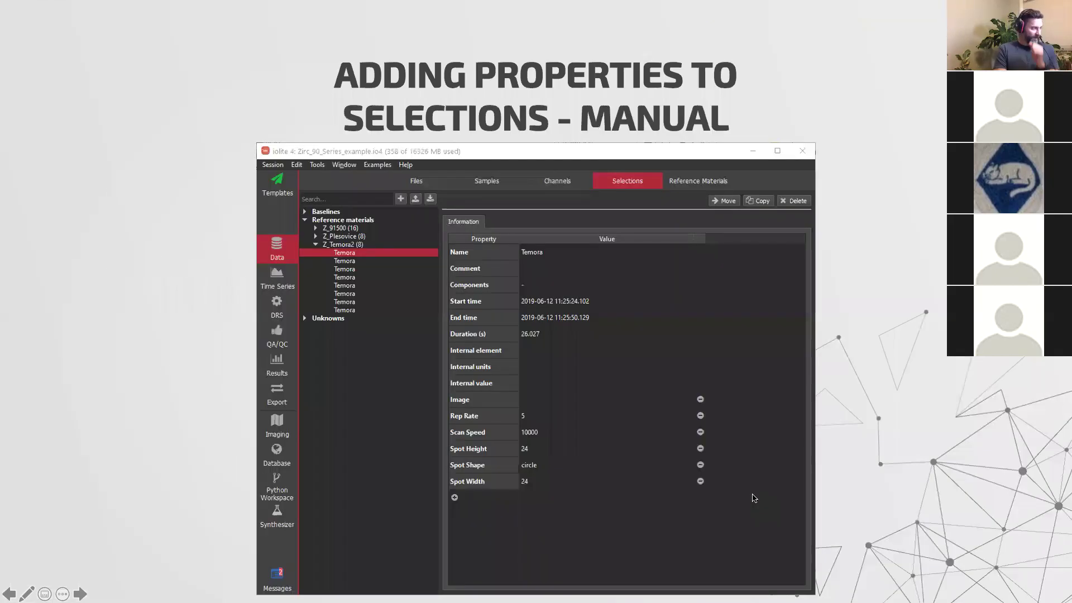
key(Right)
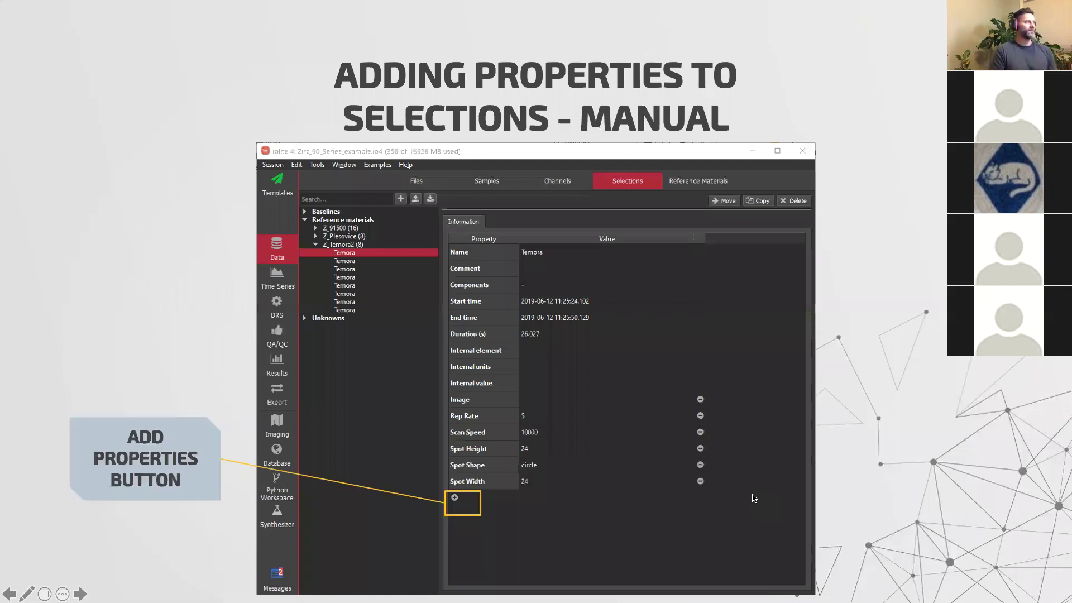
key(Right)
key(Right)
key(Right)
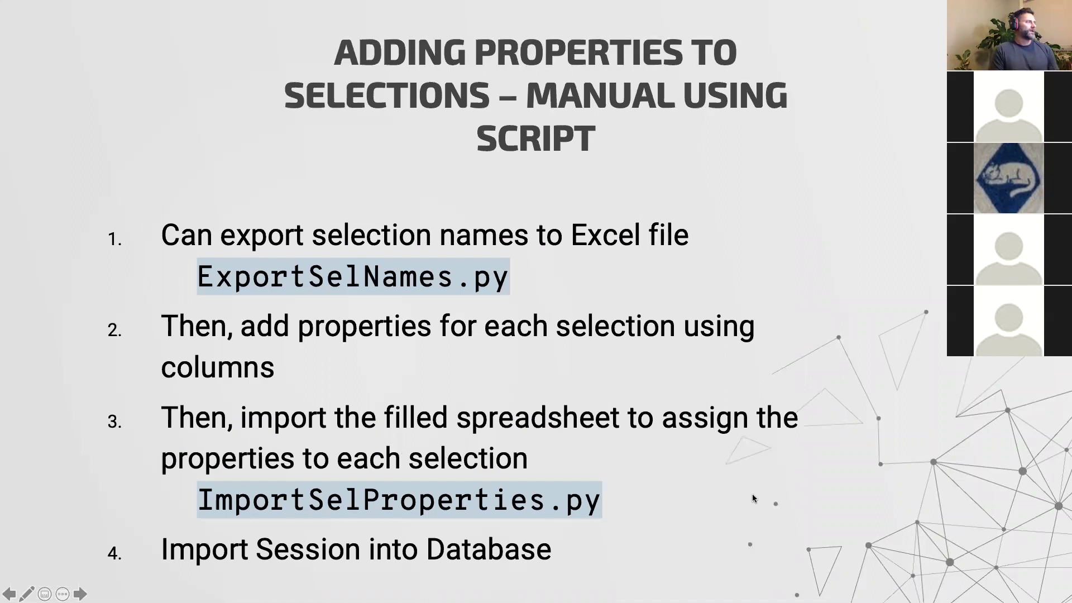
key(Right)
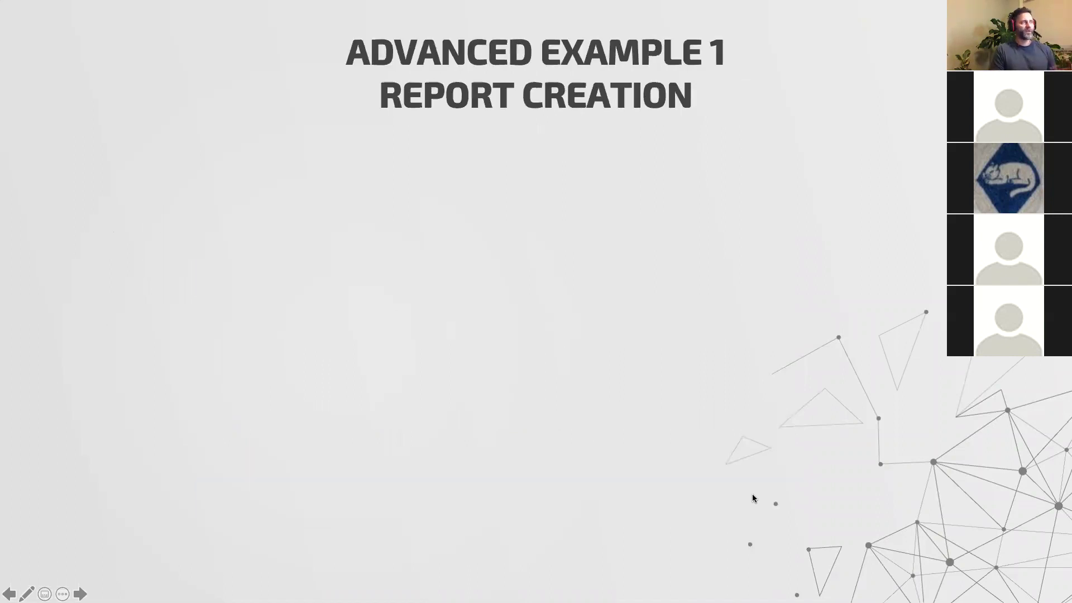
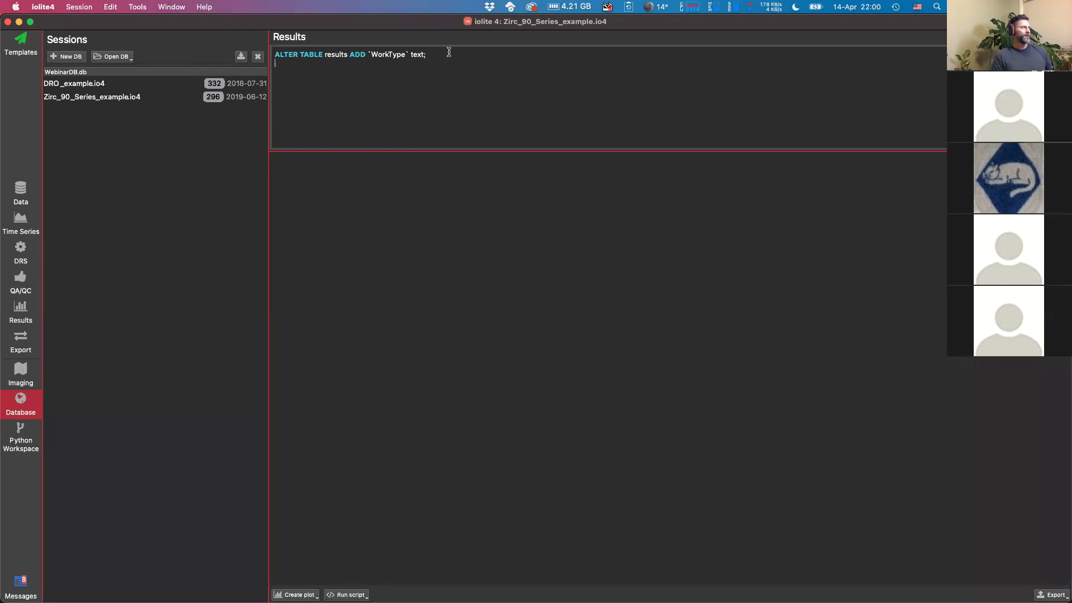
Add a text column named AnalysisType to the results table with the SQL statement ALTER TABLE results ADD `AnalysisType` text;
text(ALTER TABLE results ADD `AnalysisType` text;)
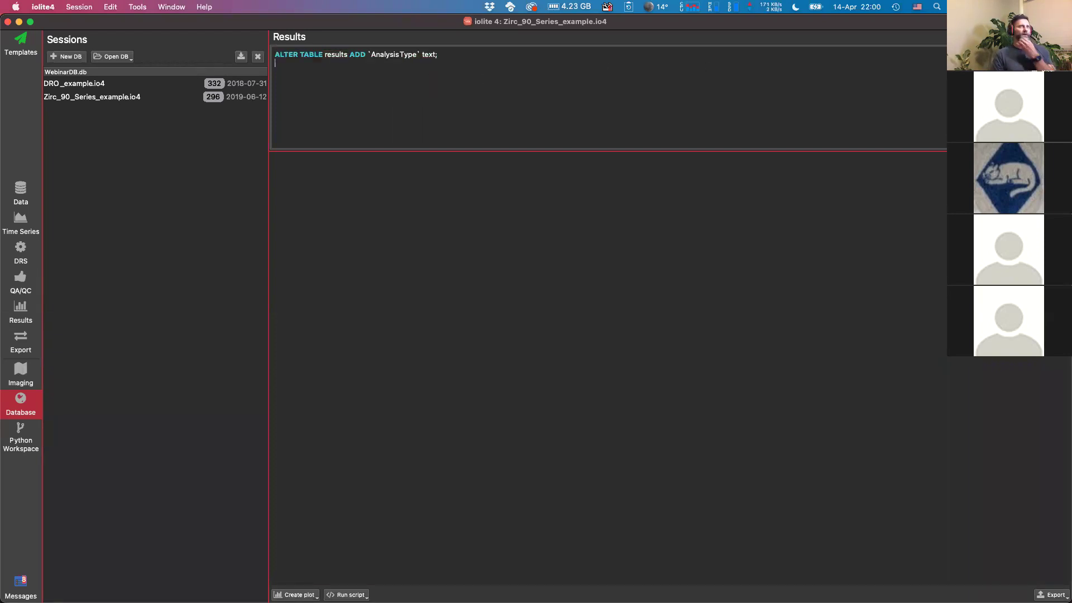
key(super+Return)
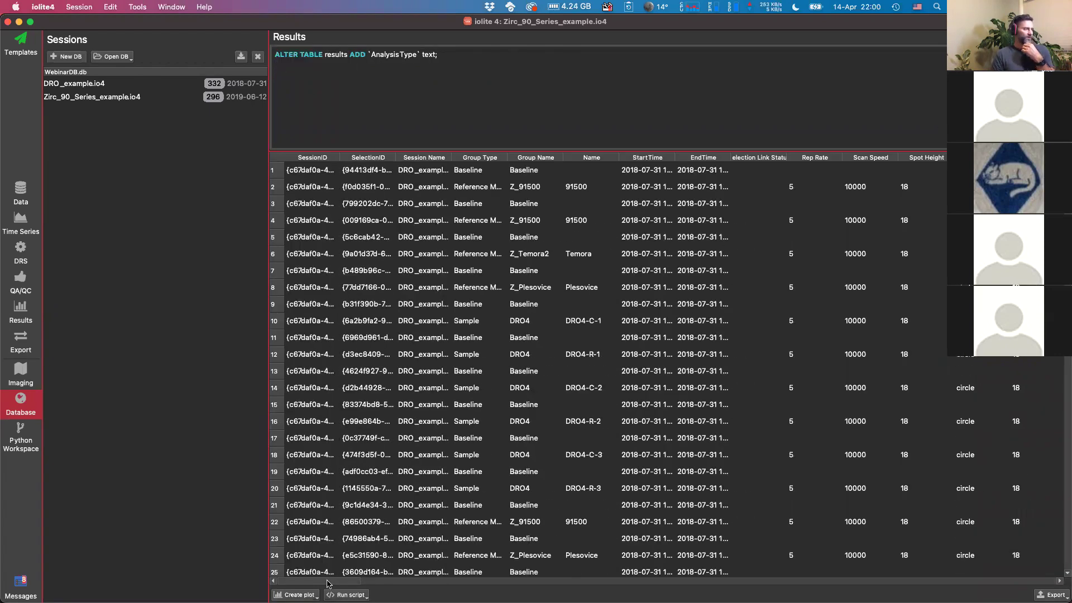
Check the results table's last columns, and resume the PowerPoint slideshow up to the slide on setting WorkType and AnalysisType using SQL
scroll(1046, 546, right, 15)
scroll(1046, 546, right, 2)
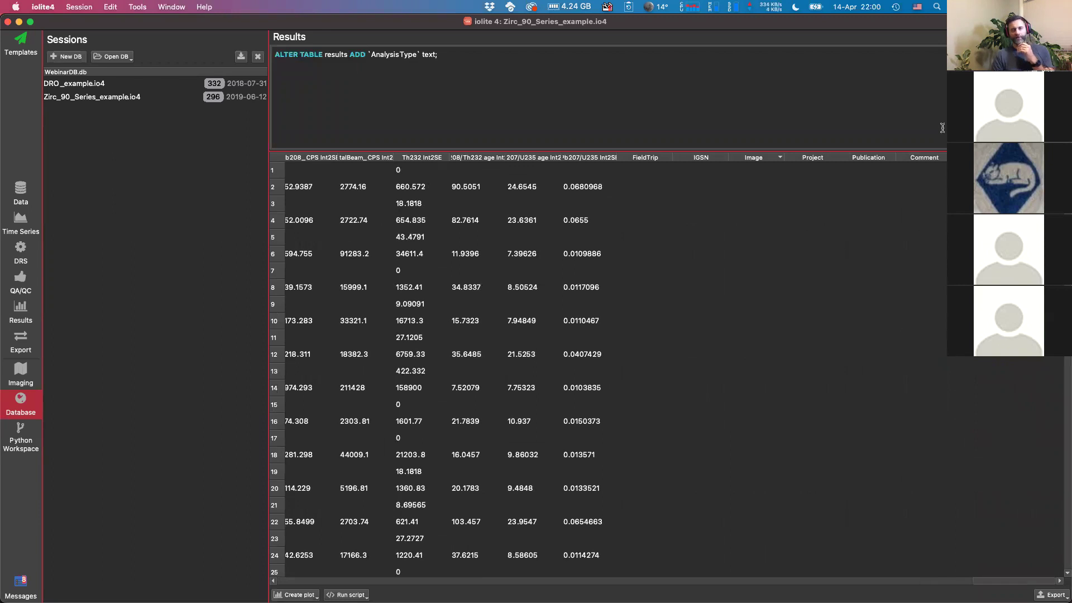
key(super+Tab)
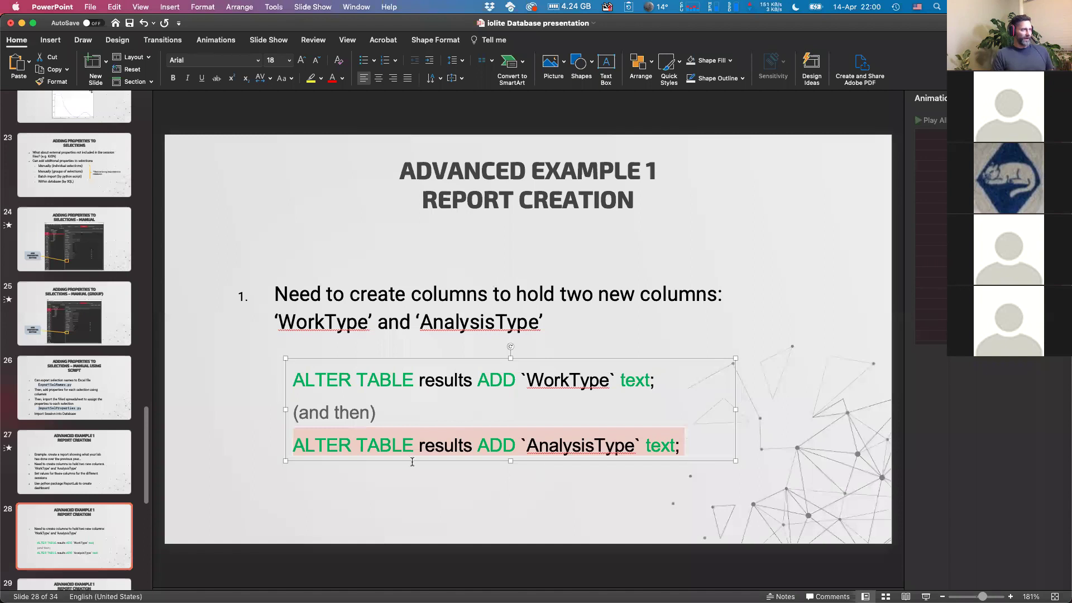
click(412, 461)
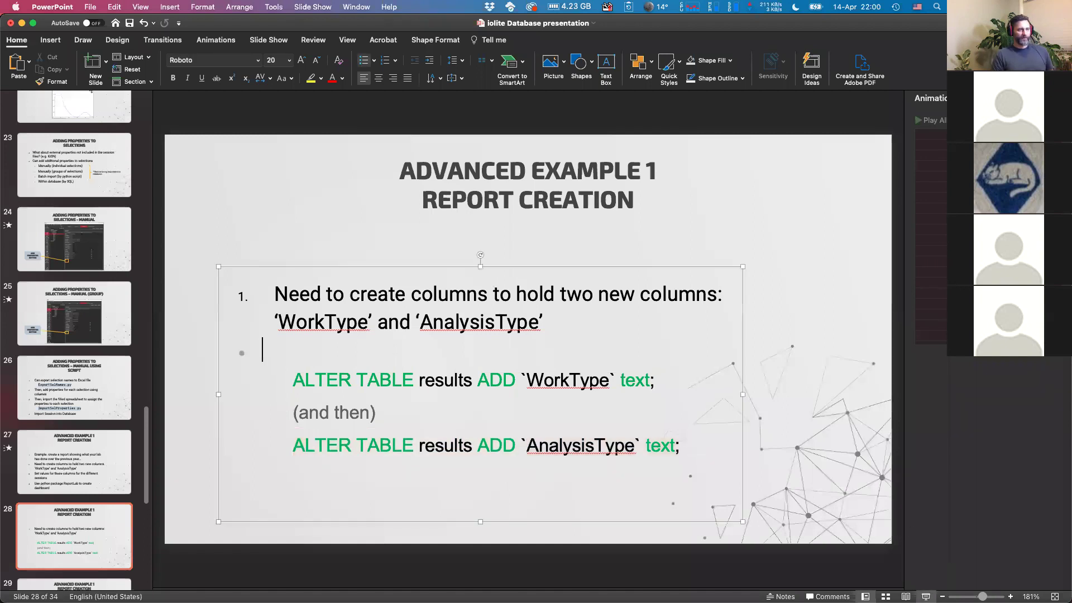
key(super+Return)
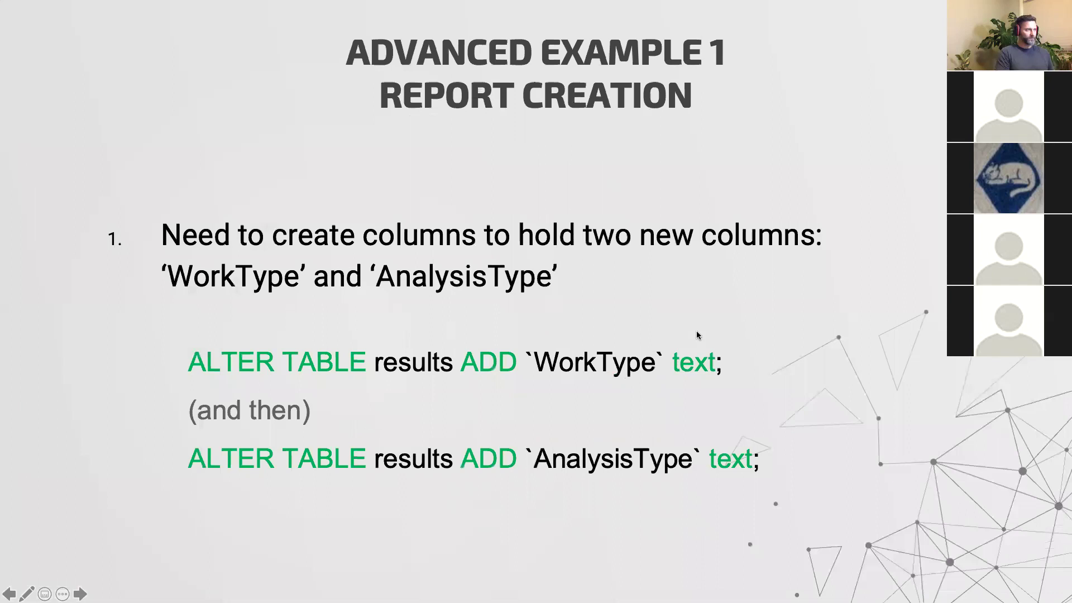
click(696, 333)
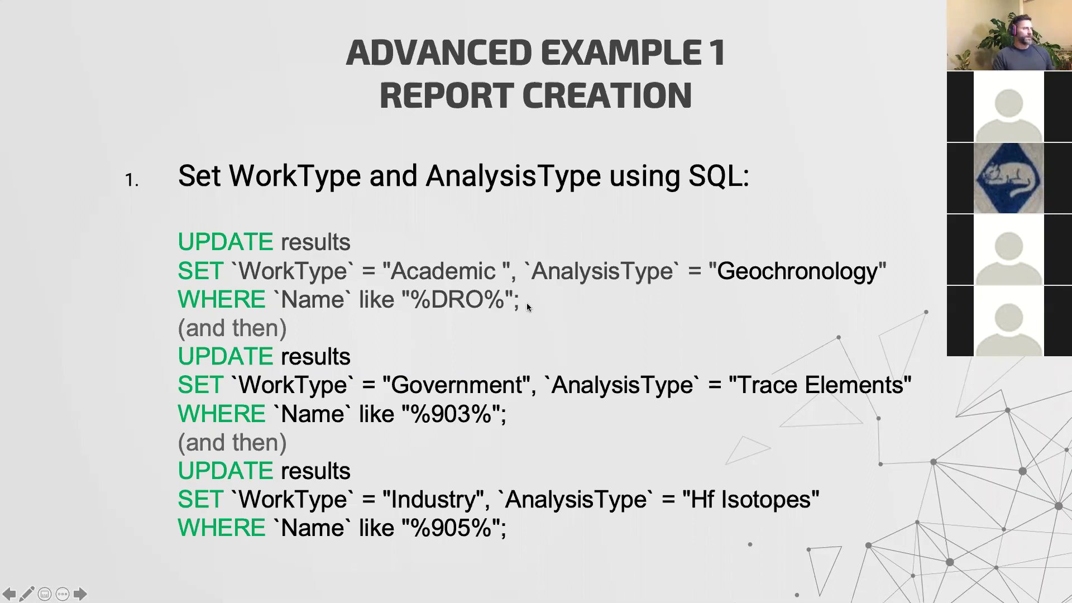
Copy the slide's first UPDATE statement into iolite and run it, setting WorkType "Academic " and AnalysisType "Geochronology" where Name is like "%DRO%"
key(Escape)
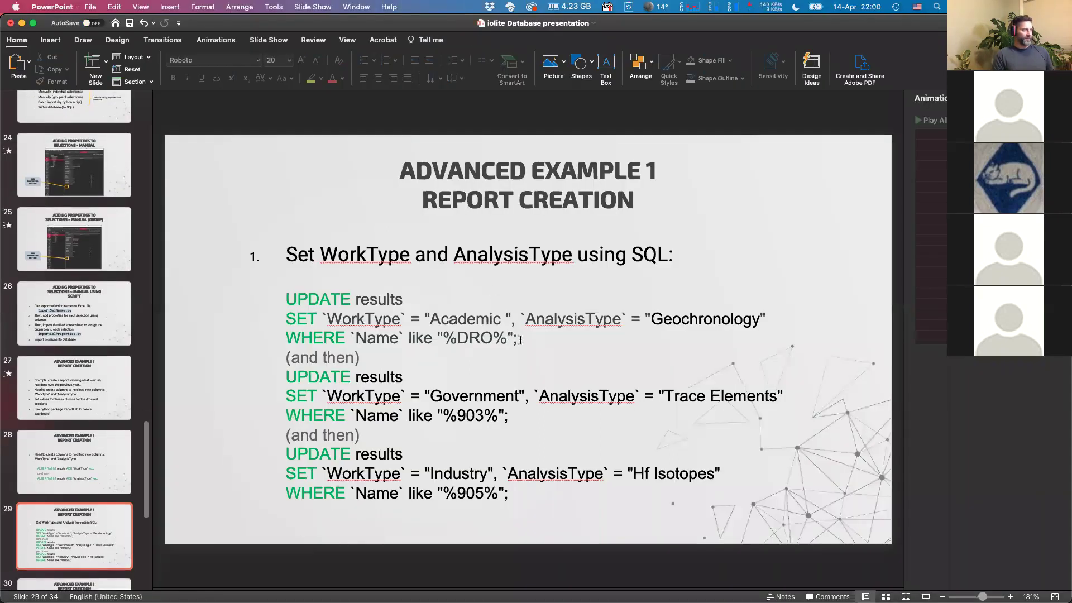
drag(520, 340, 289, 298)
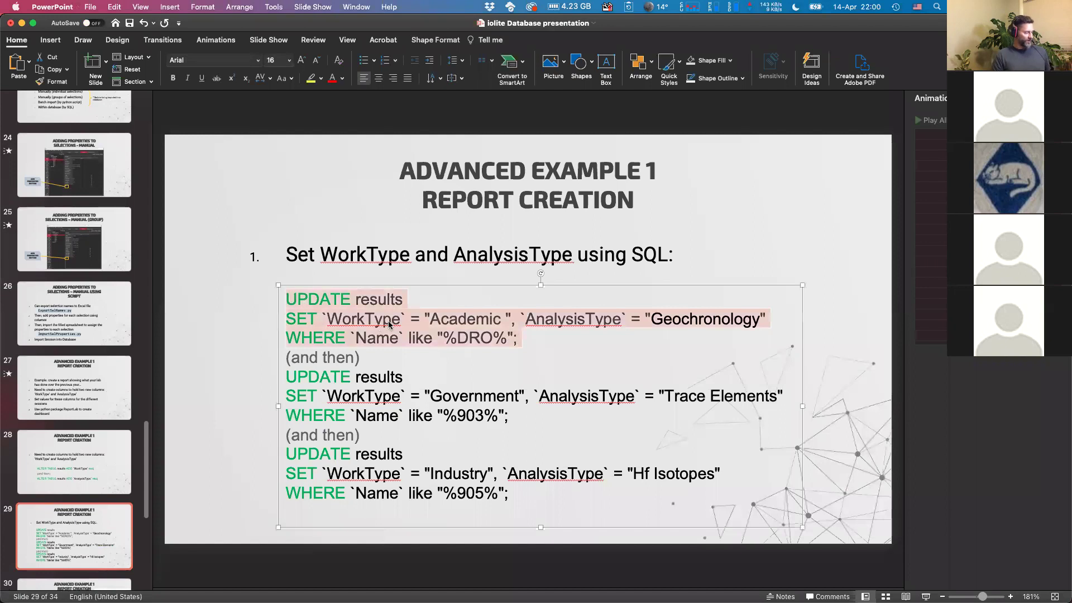
key(super+c)
key(super+Tab)
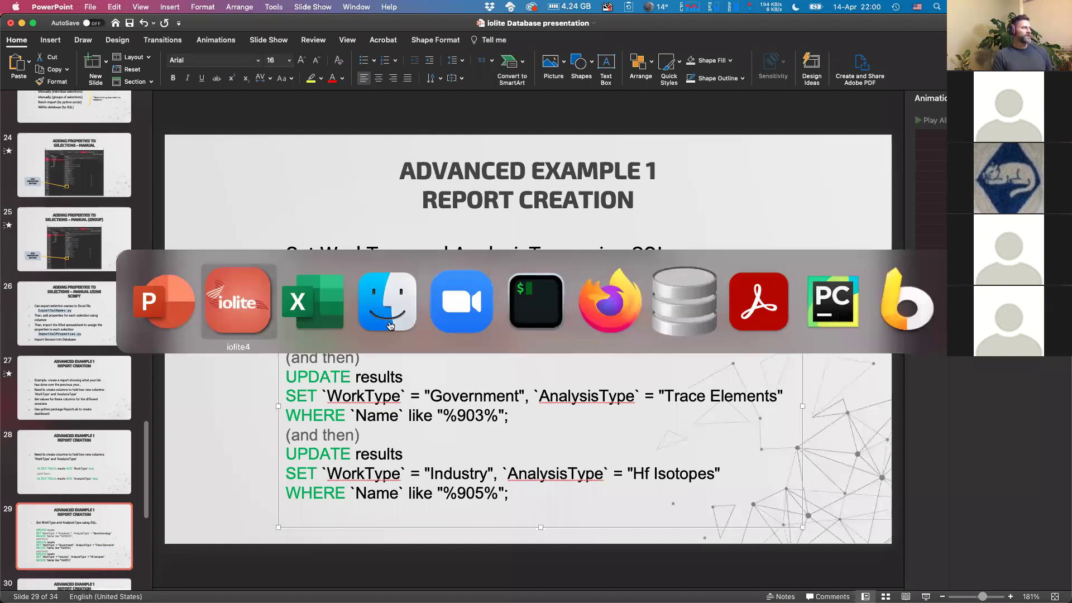
key(super+a)
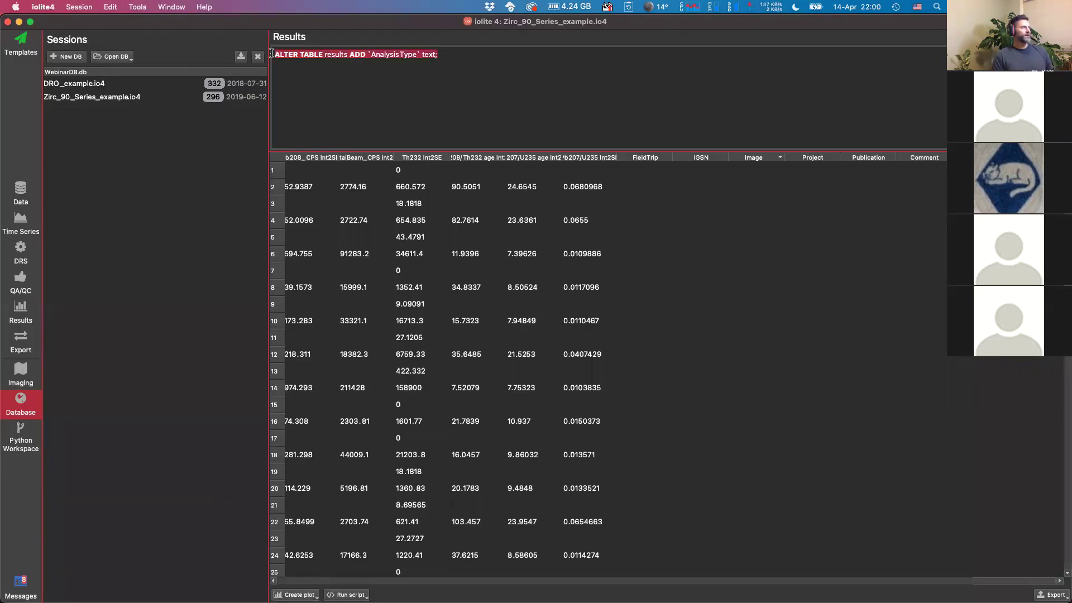
key(super+v)
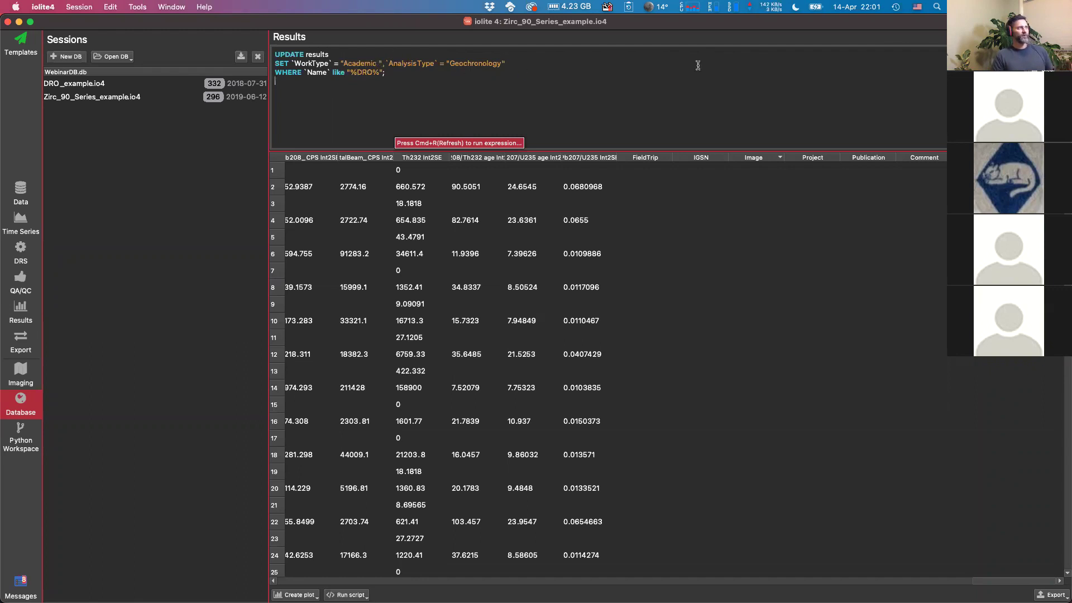
key(super+r)
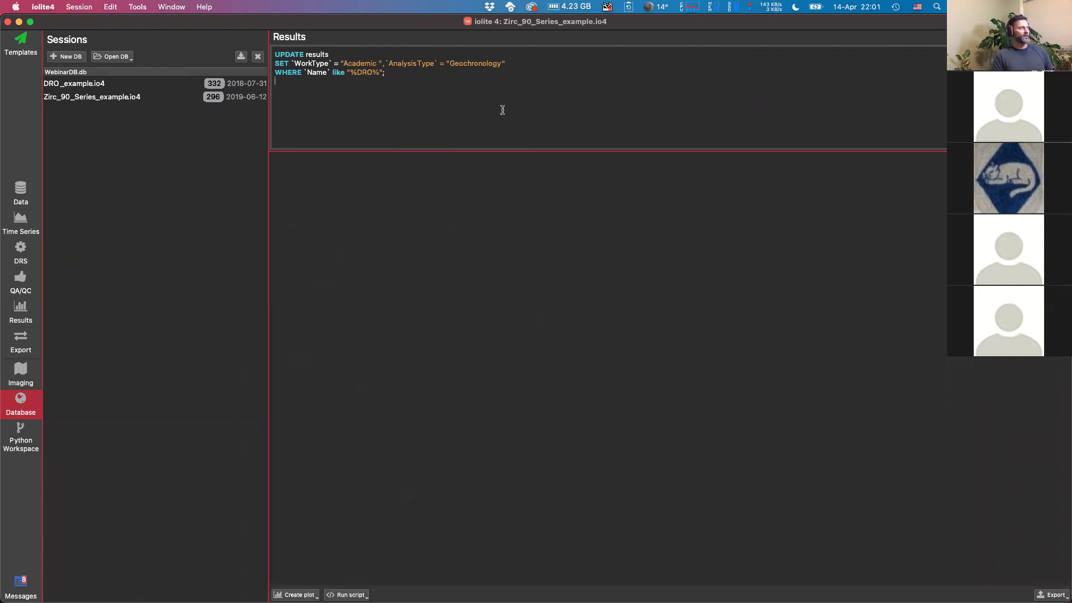
Replace iolite's SQL with the slide's second UPDATE statement, setting WorkType "Government" and AnalysisType "Trace Elements" where Name is like "%903%"
key(super+Tab)
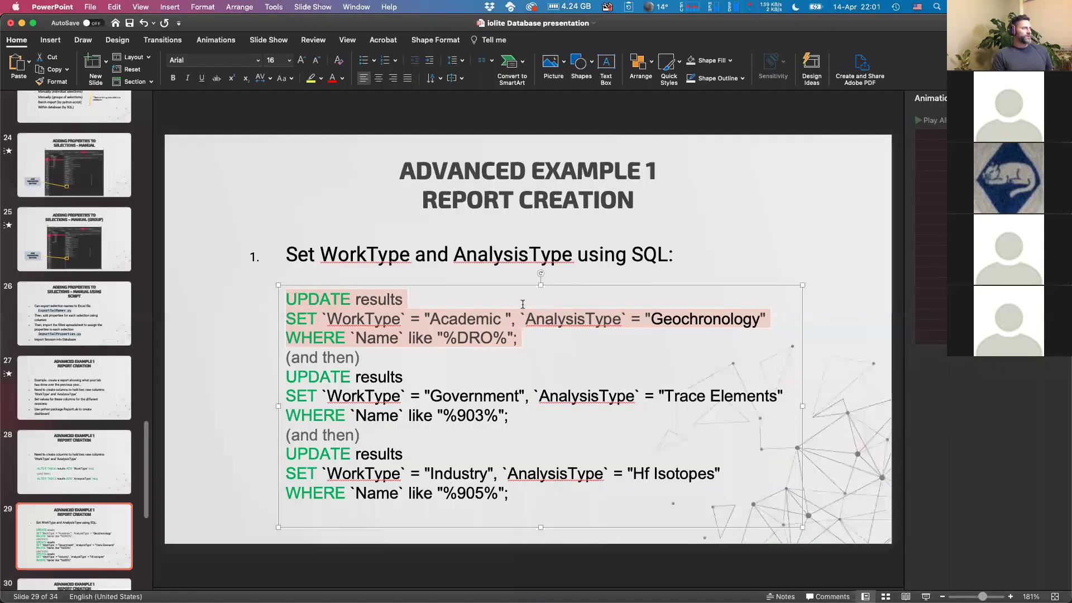
click(509, 417)
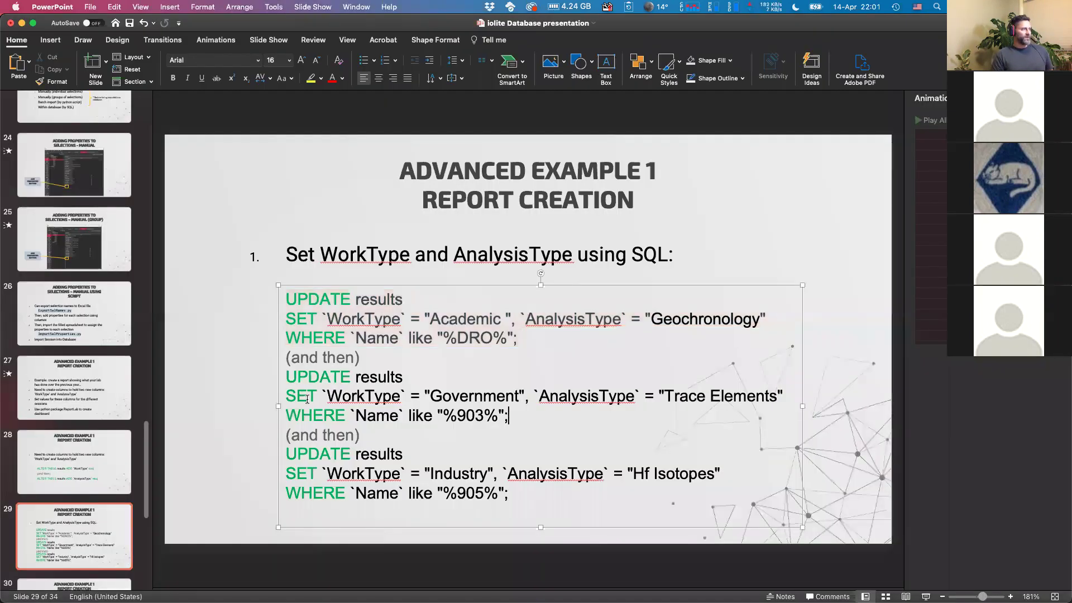
shift+click(286, 396)
shift+click(286, 377)
key(super+c)
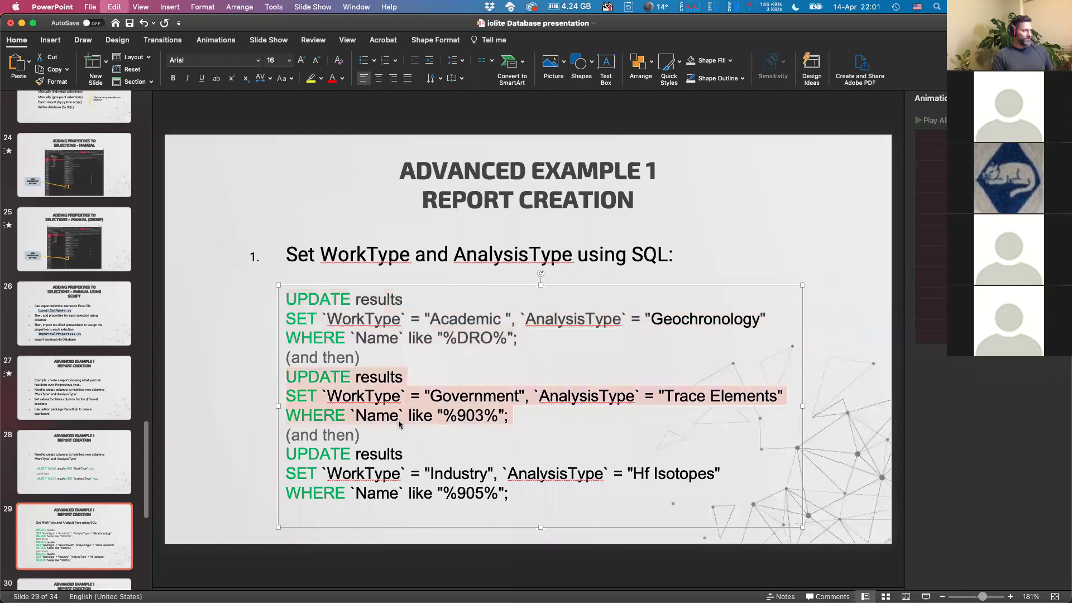
key(super+Tab)
drag(399, 78, 268, 62)
key(super+v)
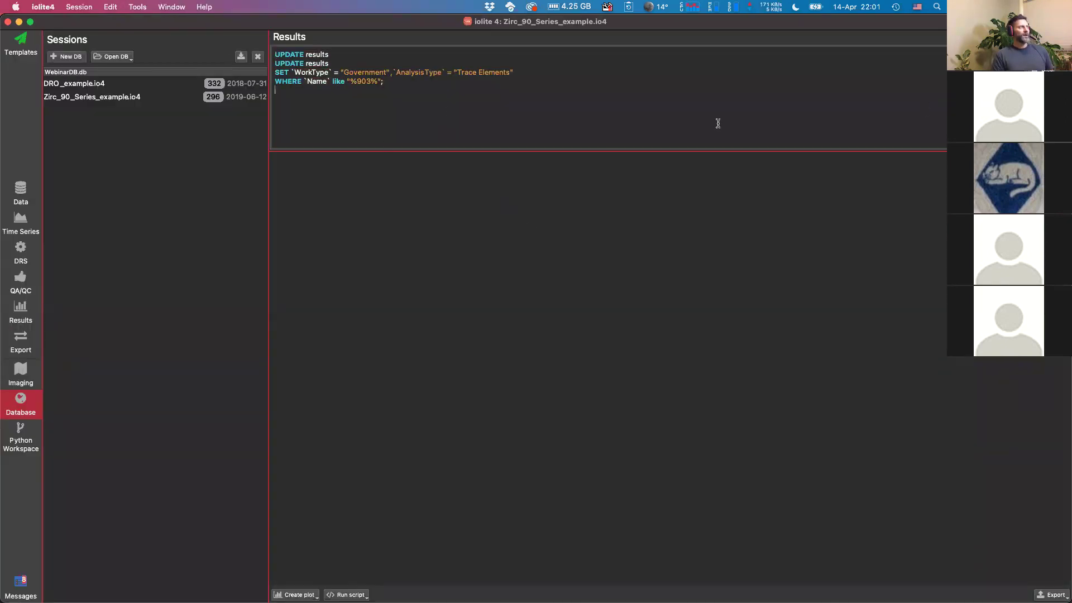
click(330, 55)
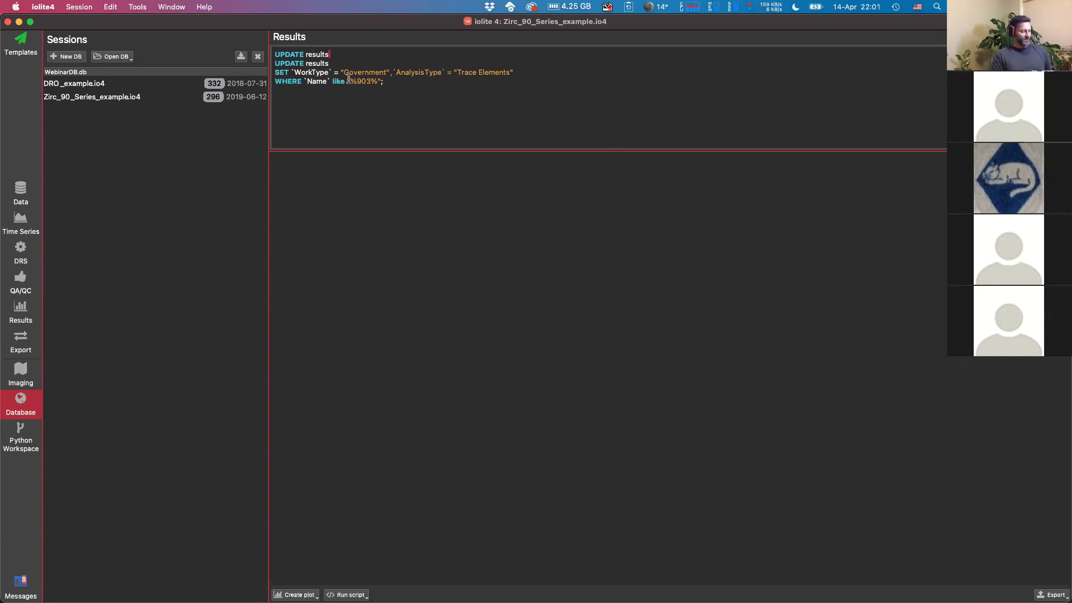
key(shift+super+Left)
key(BackSpace)
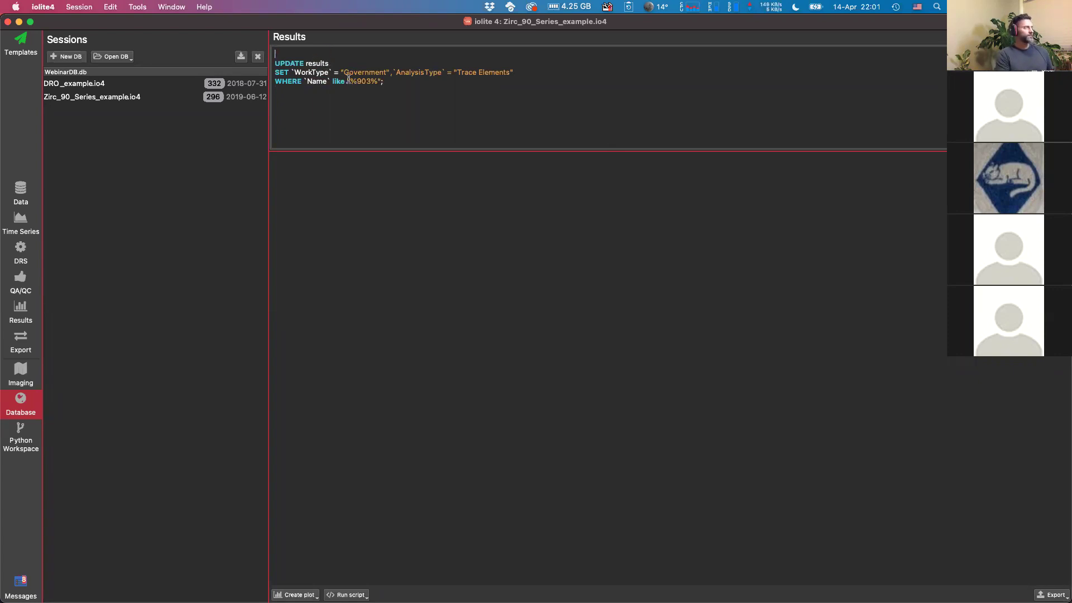
key(Delete)
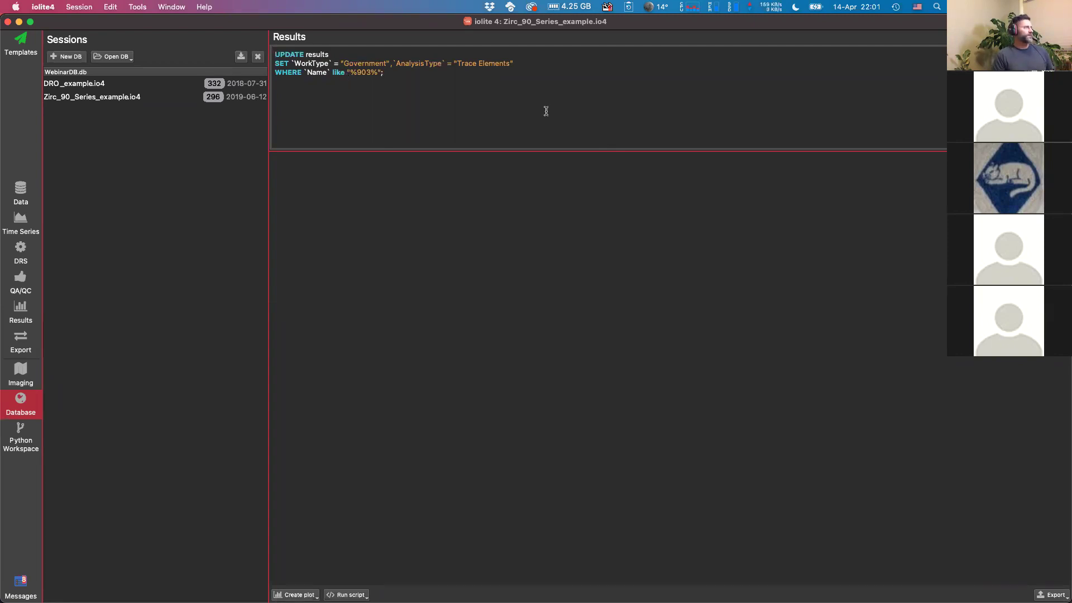
Run the slide's third UPDATE statement in iolite, setting WorkType "Industry" and AnalysisType "Hf Isotopes" where Name is like "%905%"
key(super+Tab)
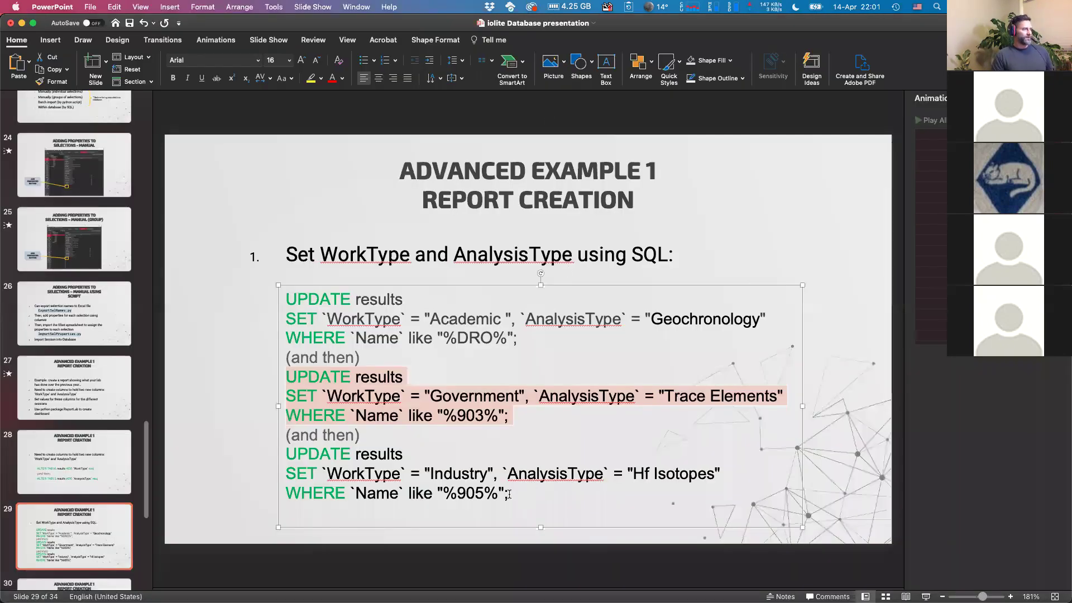
drag(508, 494, 240, 454)
key(super+c)
key(super+Tab)
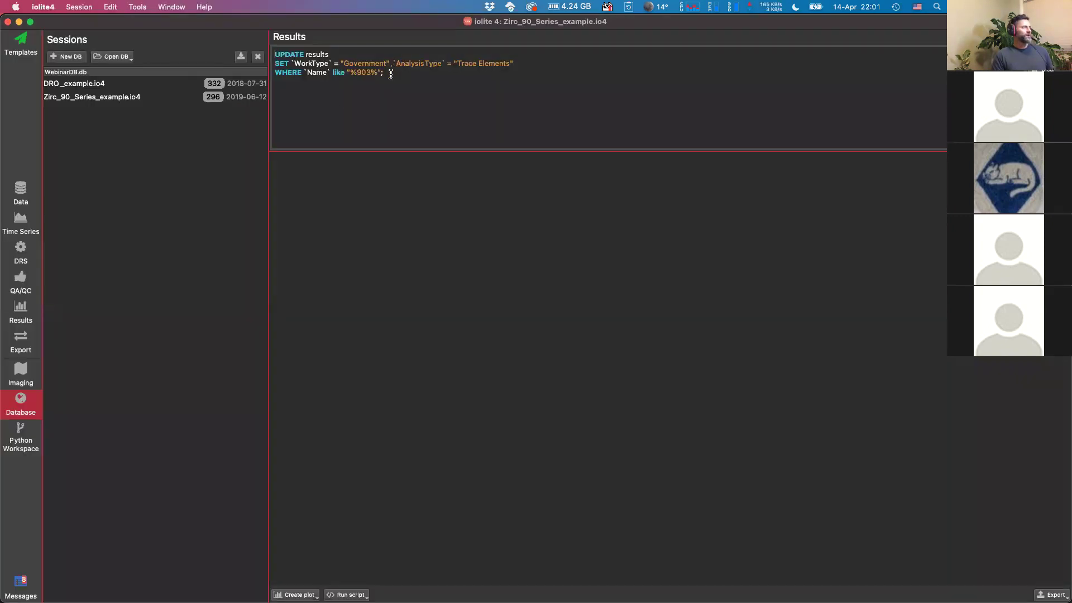
key(super+a)
key(super+v)
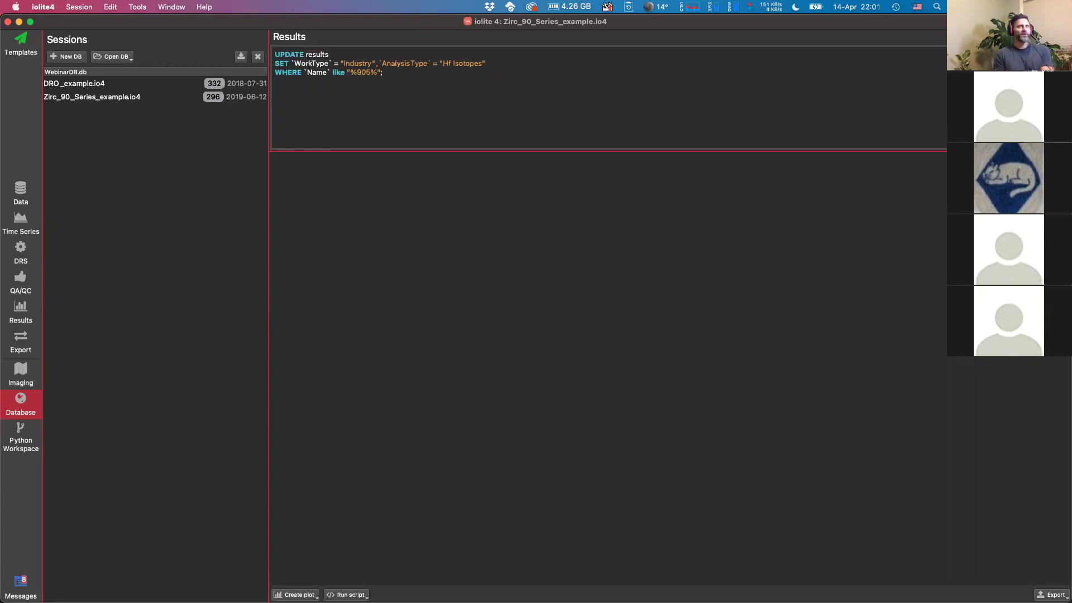
key(super+Return)
Examine the WorkType and AnalysisType values at the end of the results table across the DRO and 903 rows
drag(373, 579, 1069, 581)
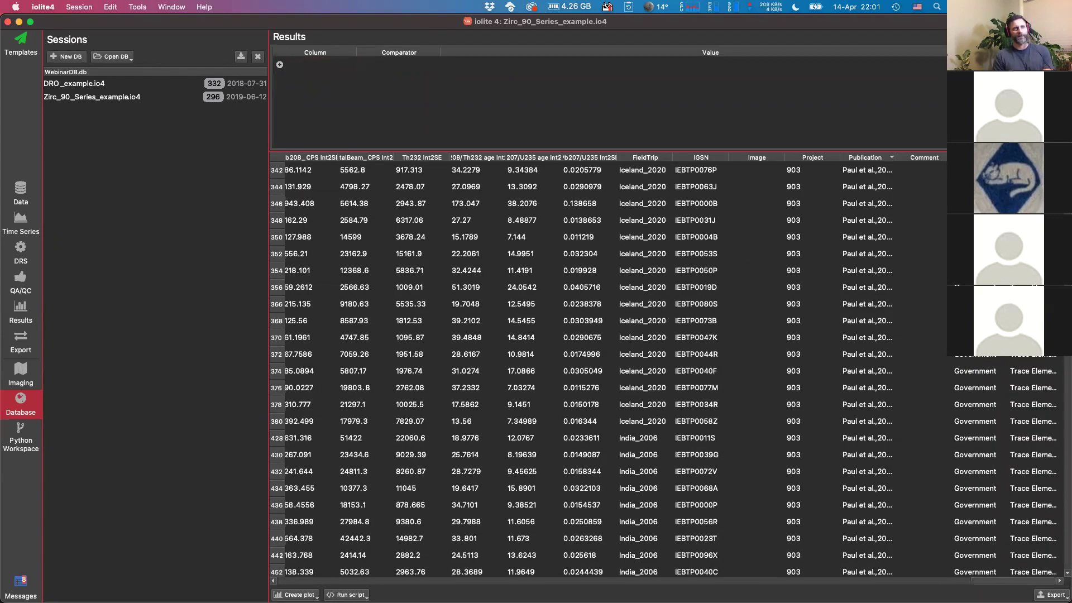
scroll(609, 368, down, 5)
scroll(608, 369, up, 5)
scroll(608, 369, down, 15)
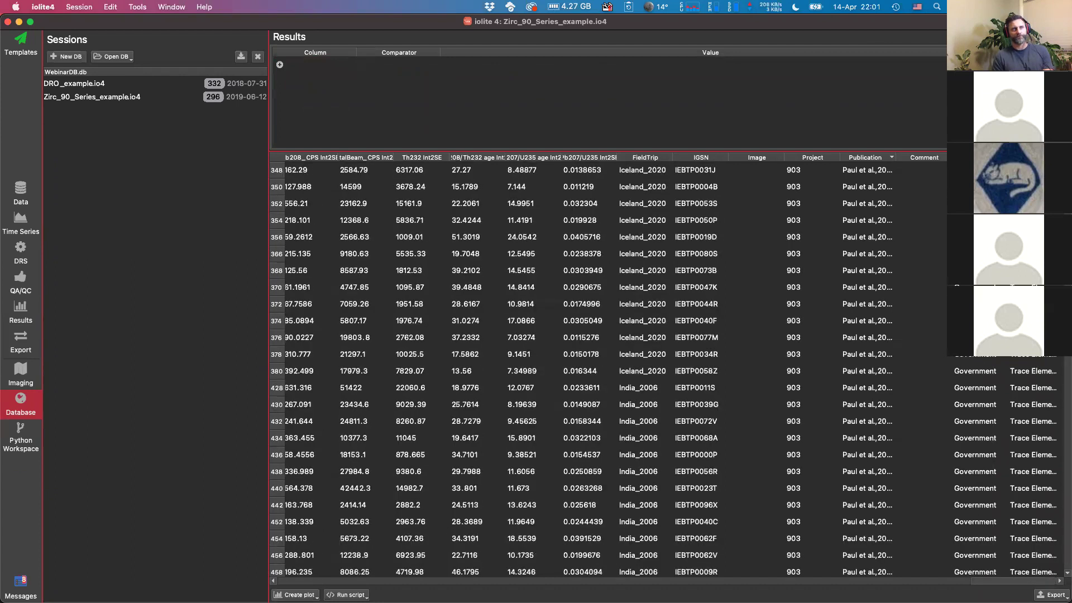
scroll(608, 369, down, 2)
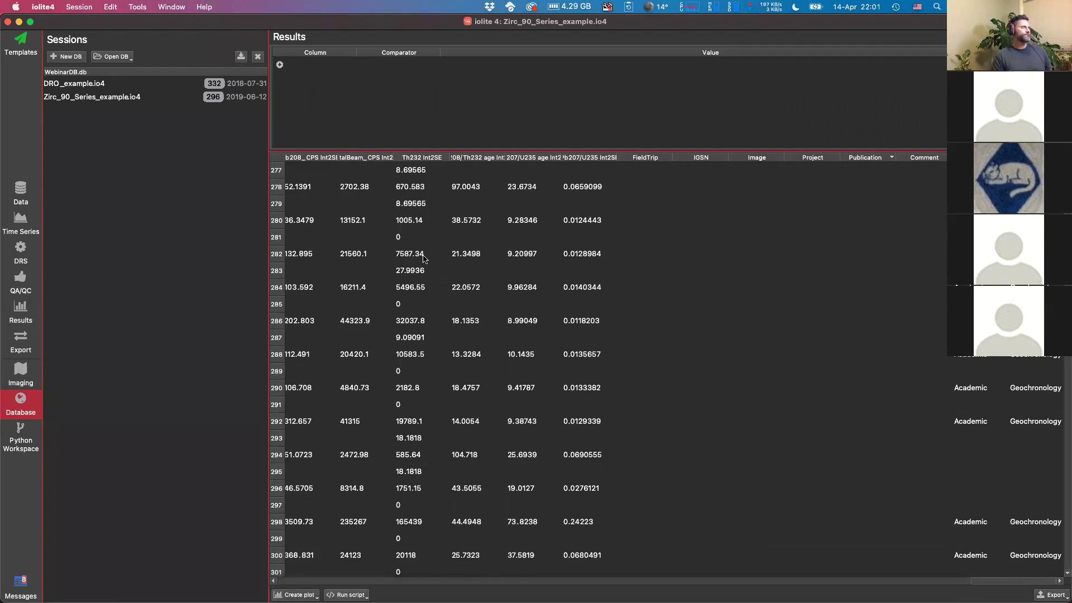
Run the yearly.py script from the Scripts folder on the database and save its report there as Report.pdf
key(super+o)
click(360, 144)
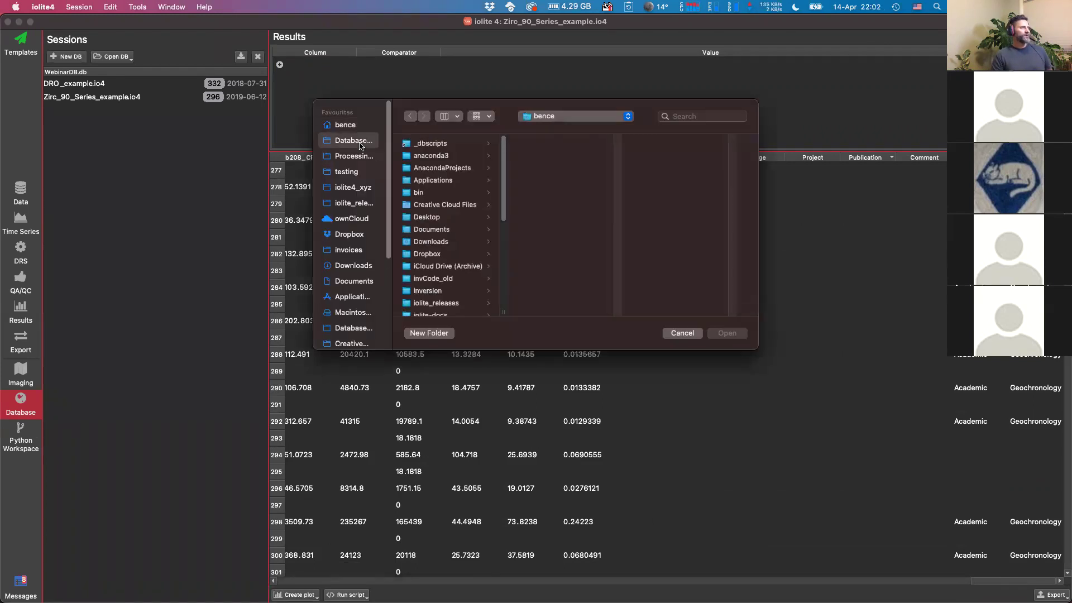
click(429, 180)
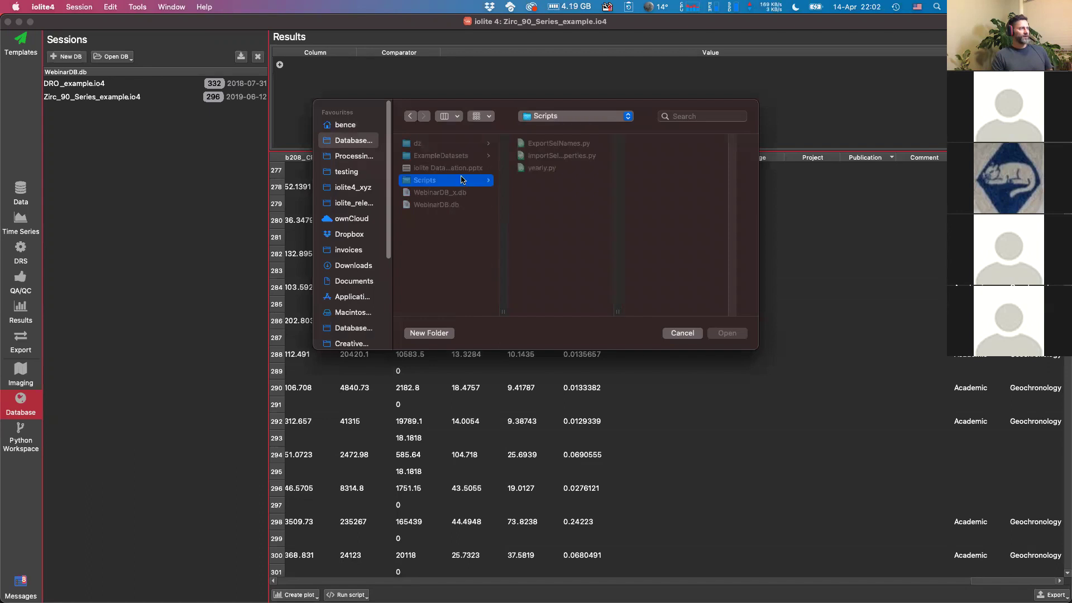
click(539, 169)
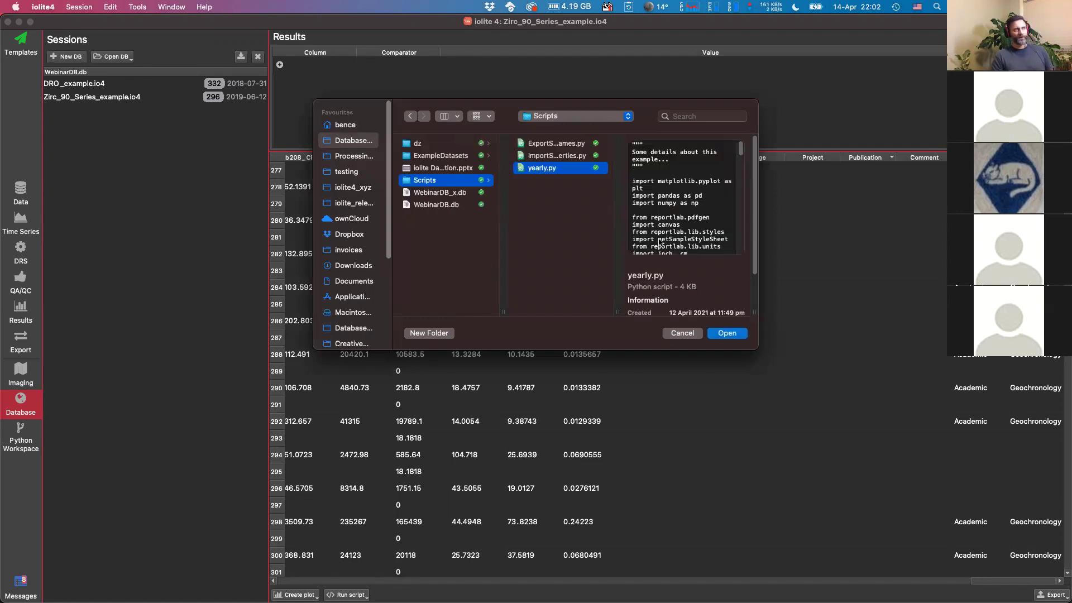
key(Return)
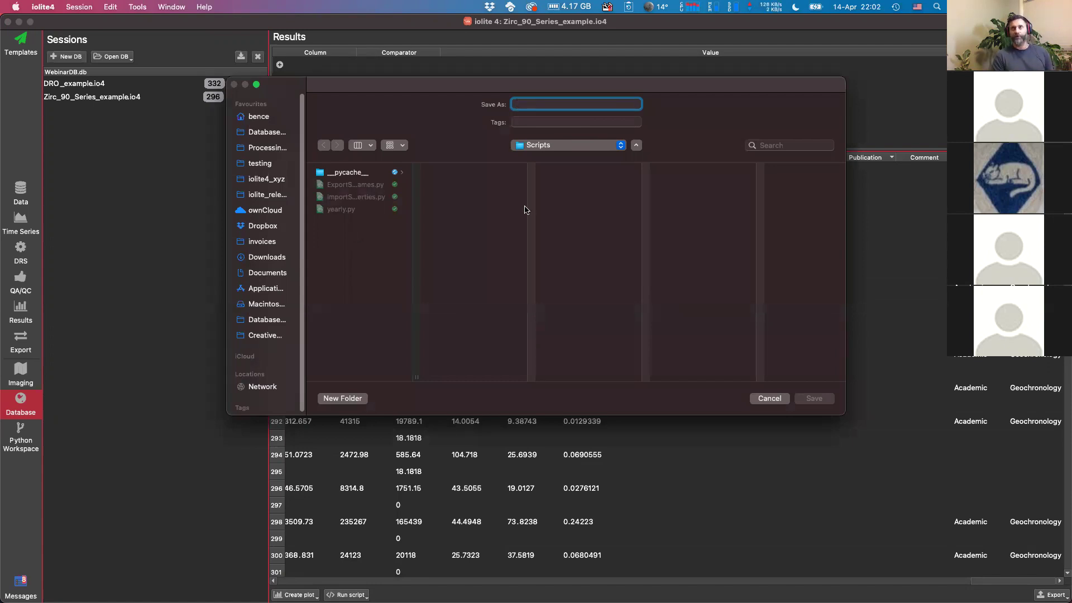
text(Report.pdf)
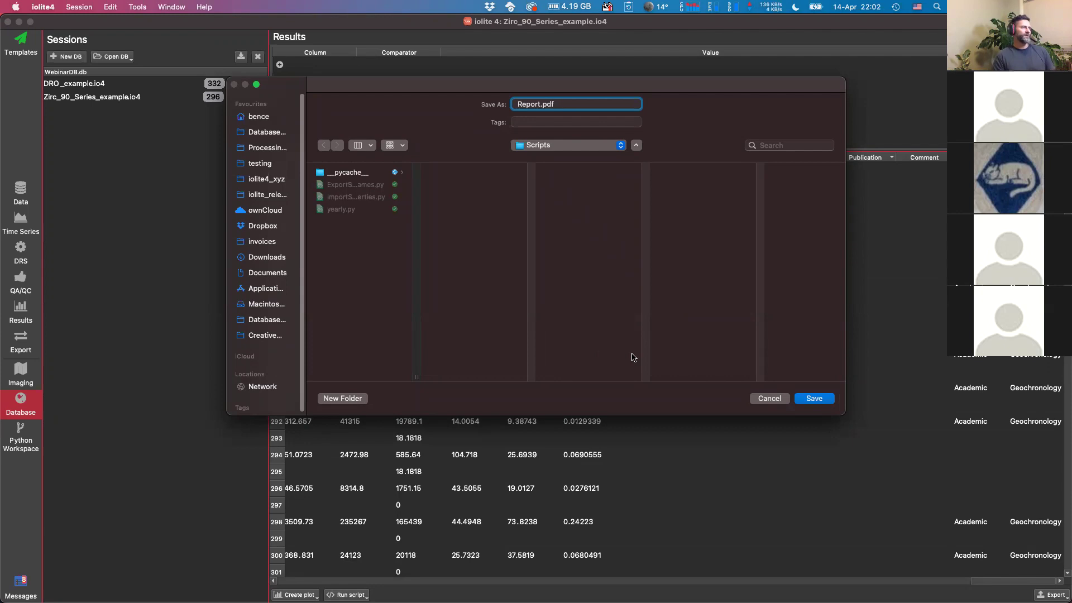
click(824, 399)
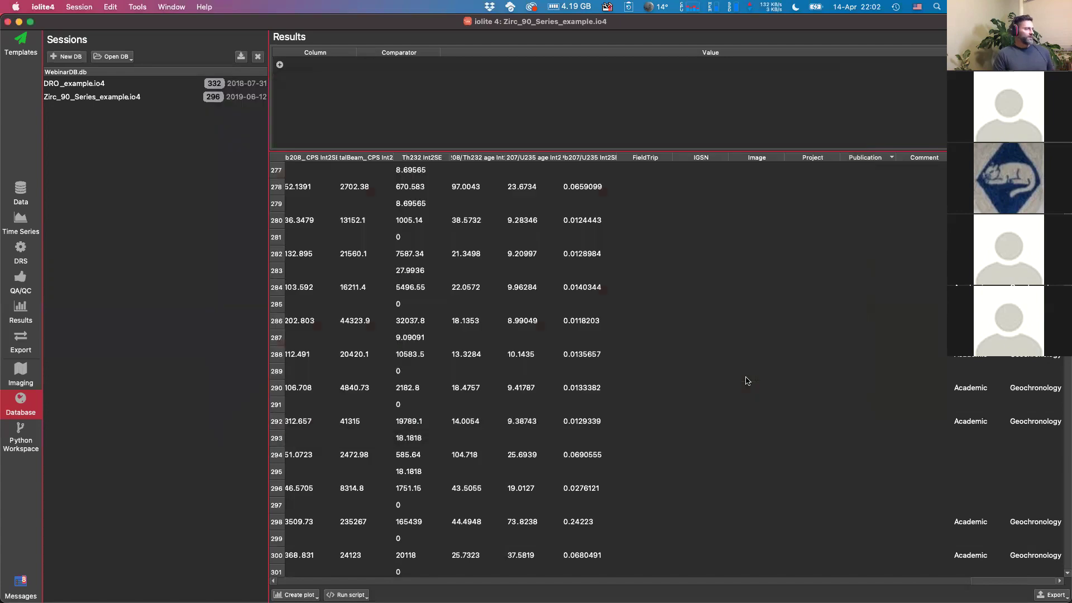
Switch to Finder, open Report.pdf from the Scripts folder in Acrobat and examine its usage and income pie charts
key(super+Tab)
key(super+Tab)
key(super+Tab)
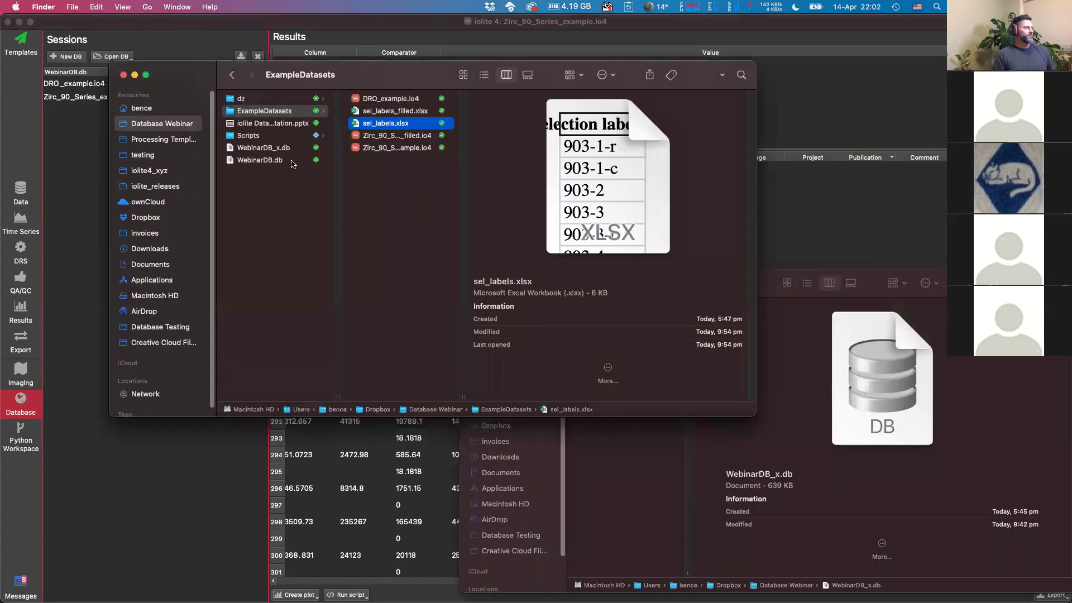
click(262, 137)
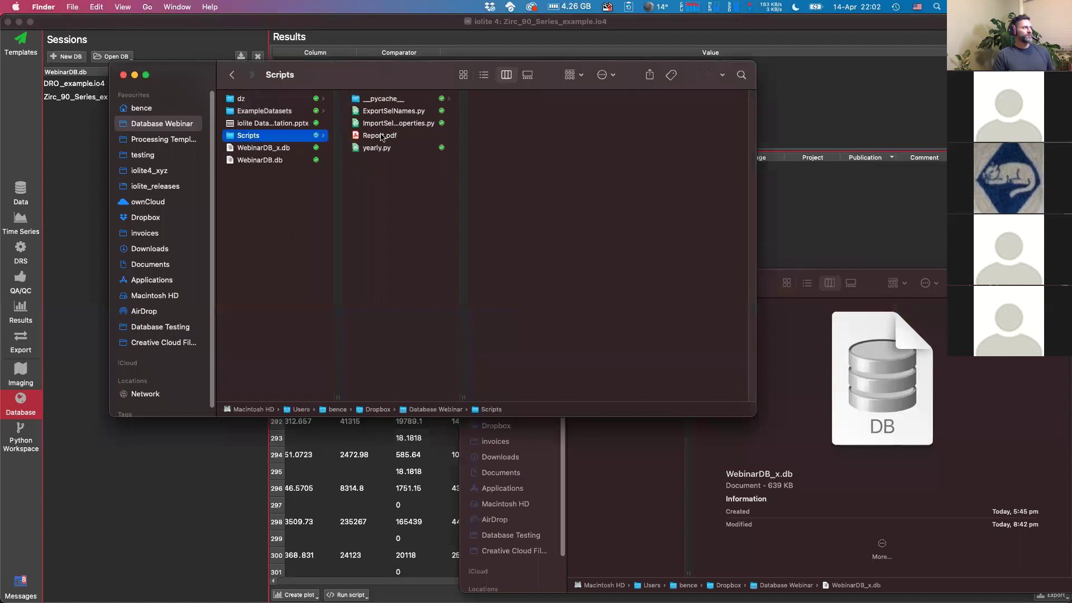
click(375, 136)
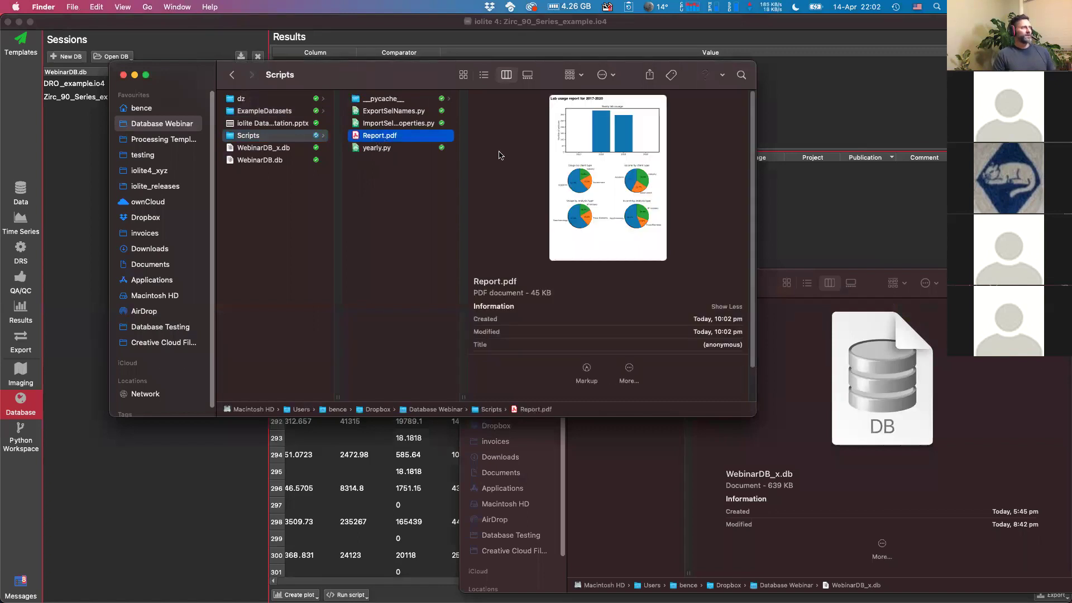
key(super+o)
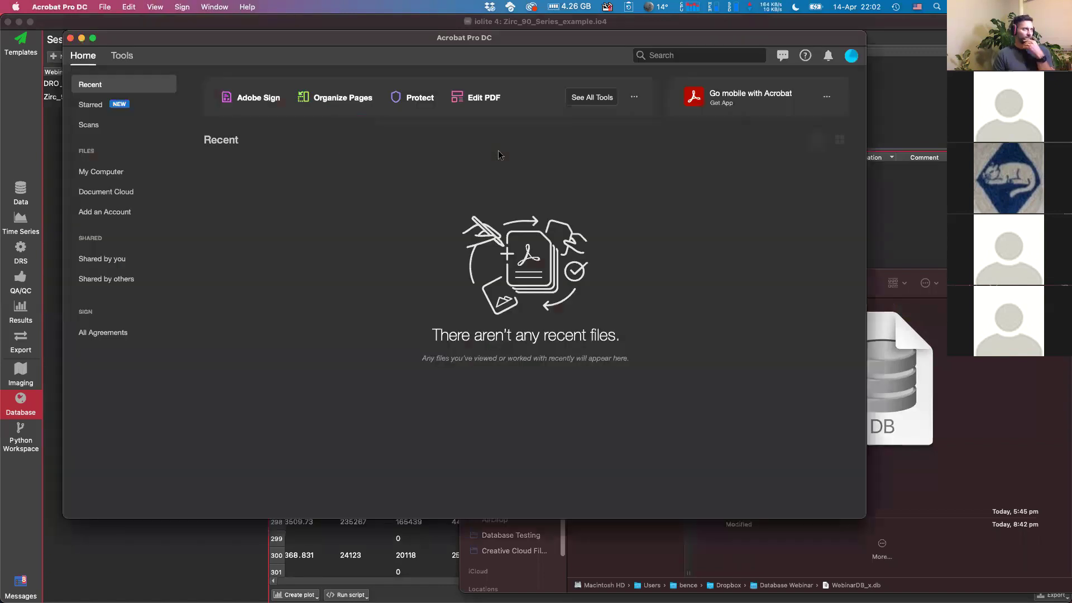
scroll(488, 261, down, 5)
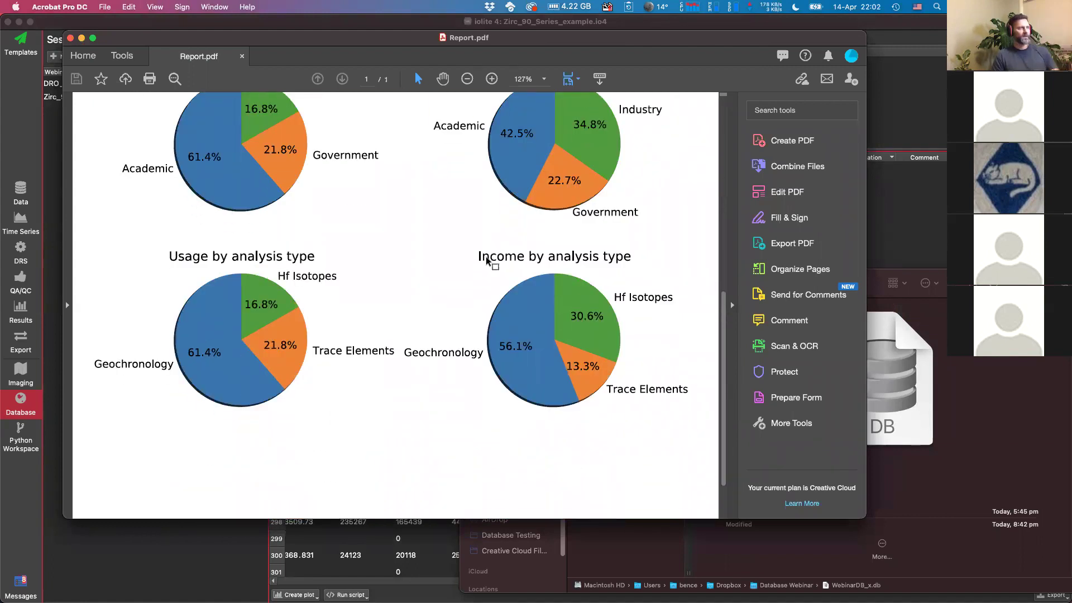
Examine the yearly usage bar chart and the client and analysis type pie charts in Report.pdf, and quit Acrobat
scroll(487, 260, up, 5)
scroll(487, 260, up, 3)
scroll(488, 261, down, 4)
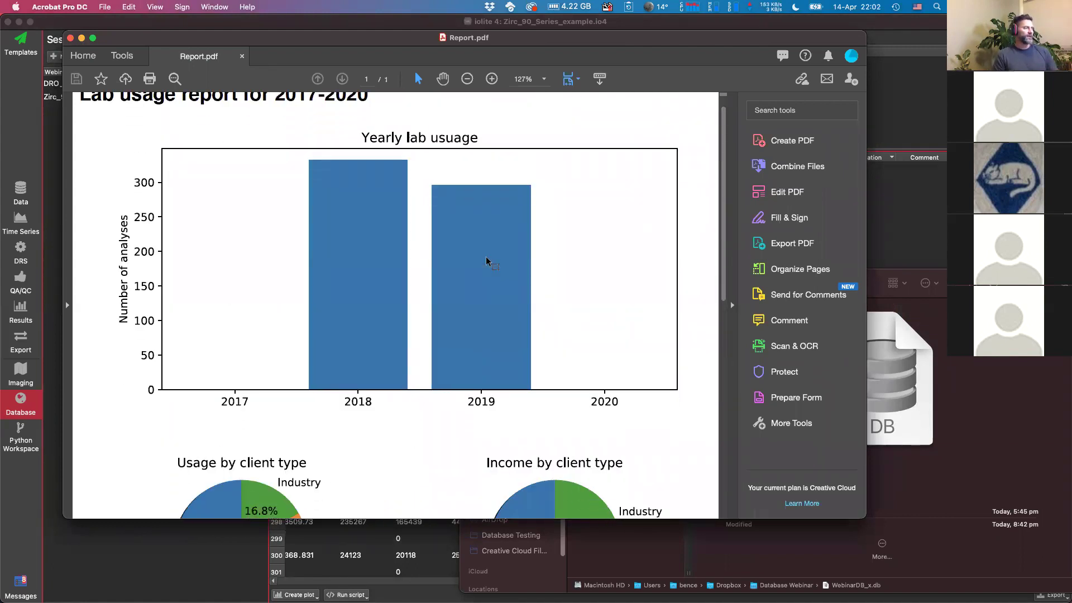
scroll(487, 261, down, 1)
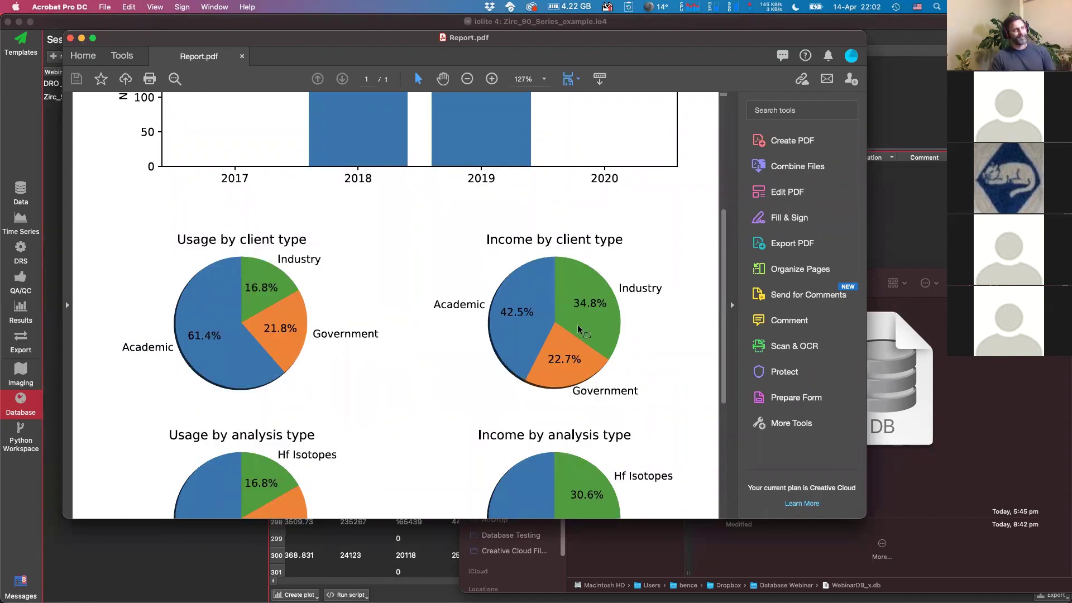
scroll(579, 324, down, 5)
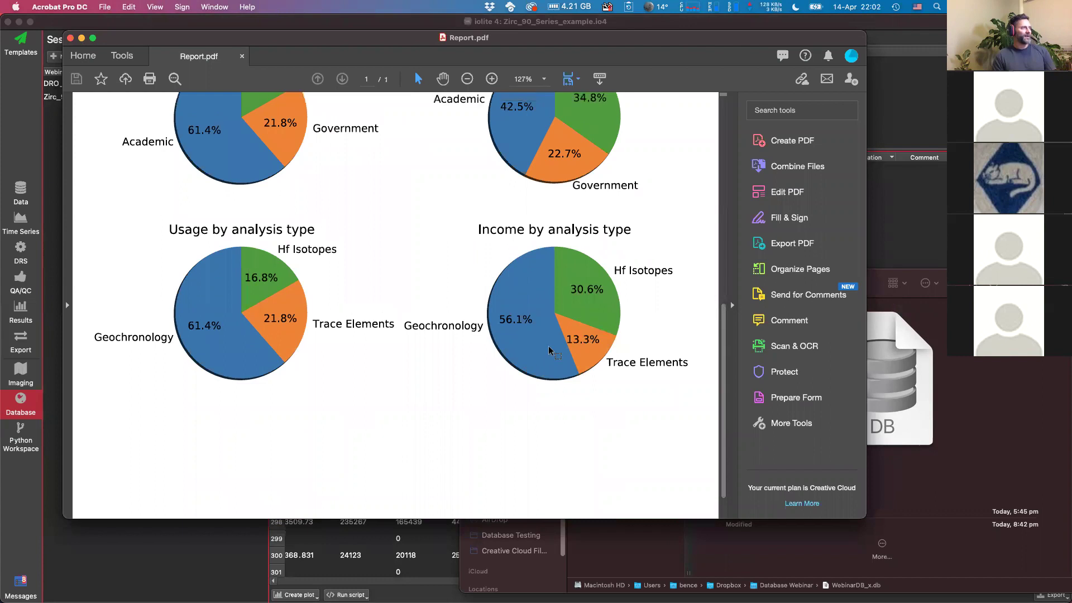
scroll(559, 351, up, 3)
scroll(550, 352, up, 5)
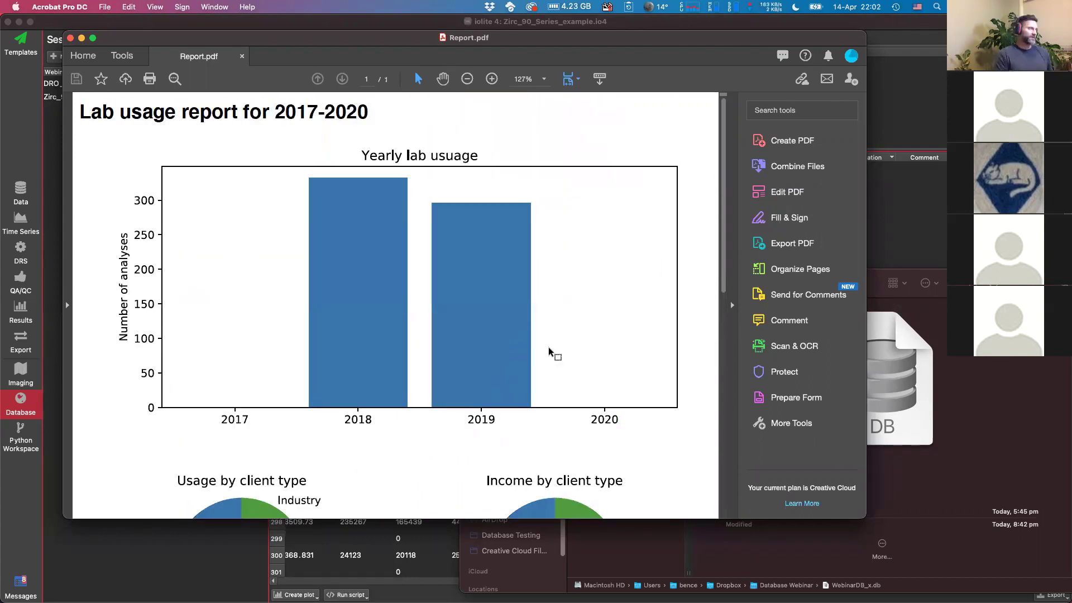
scroll(550, 352, down, 4)
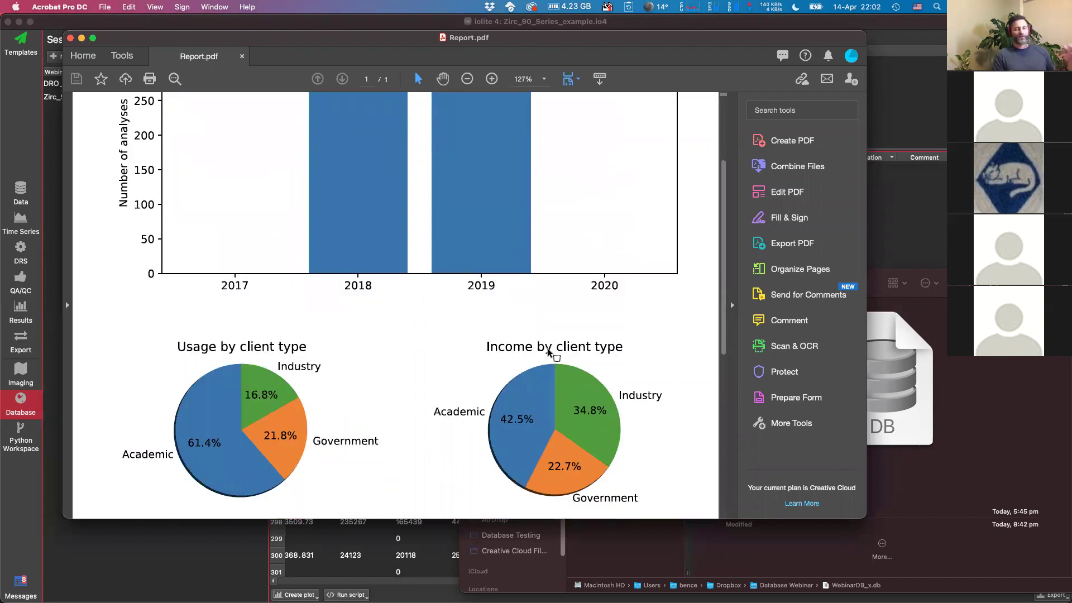
scroll(547, 351, down, 2)
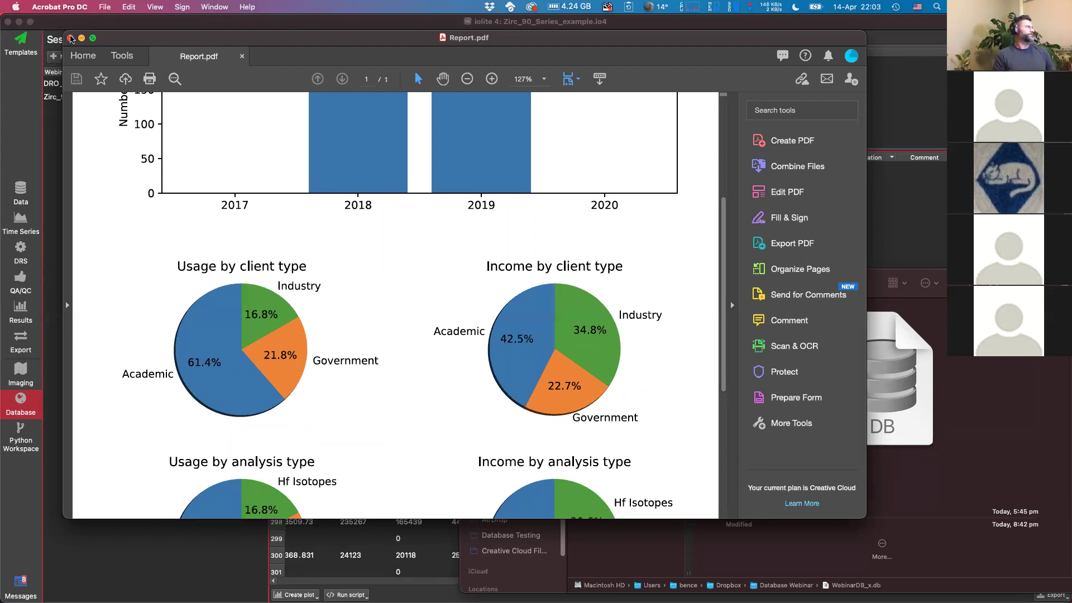
key(super+q)
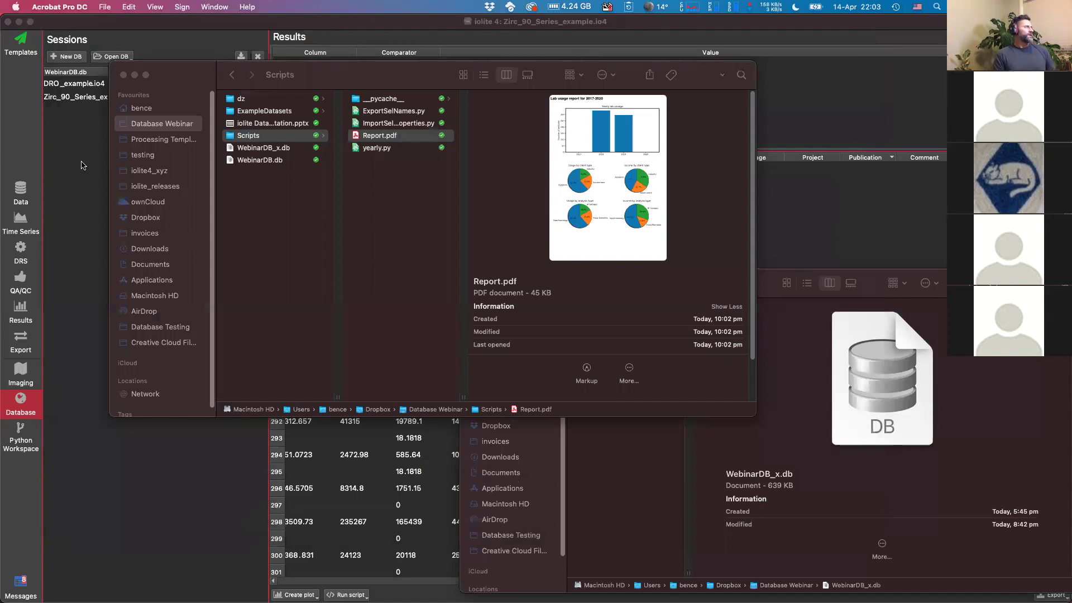
Switch to the PowerPoint presentation and read slide 30 on report creation and slide 31 on the Global Detrital Zircon Database
key(super+Tab)
key(super+Tab)
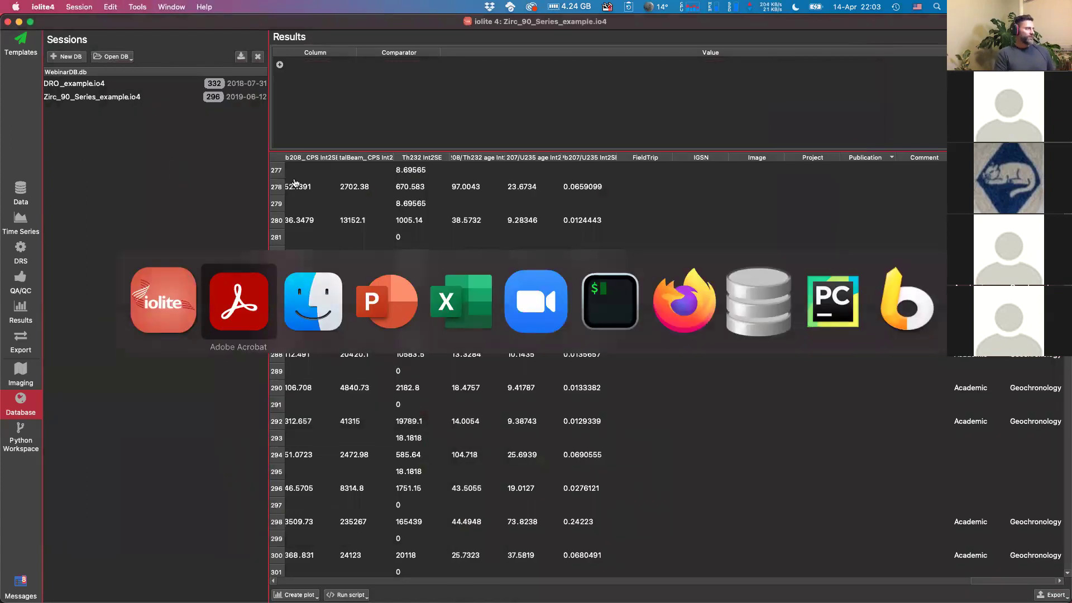
key(super+Tab)
key(super+Tab)
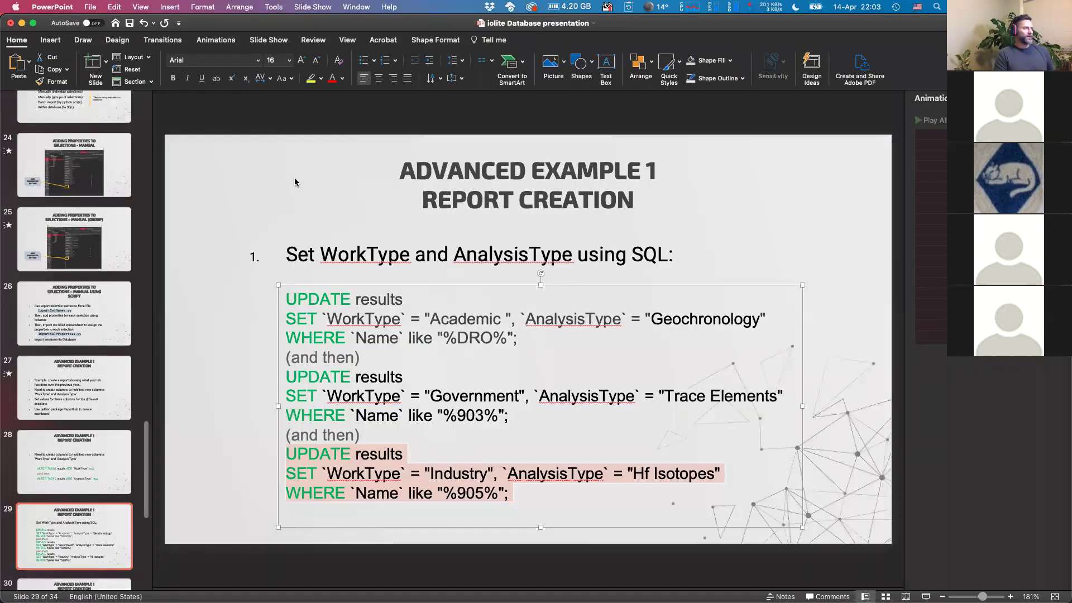
scroll(105, 447, down, 5)
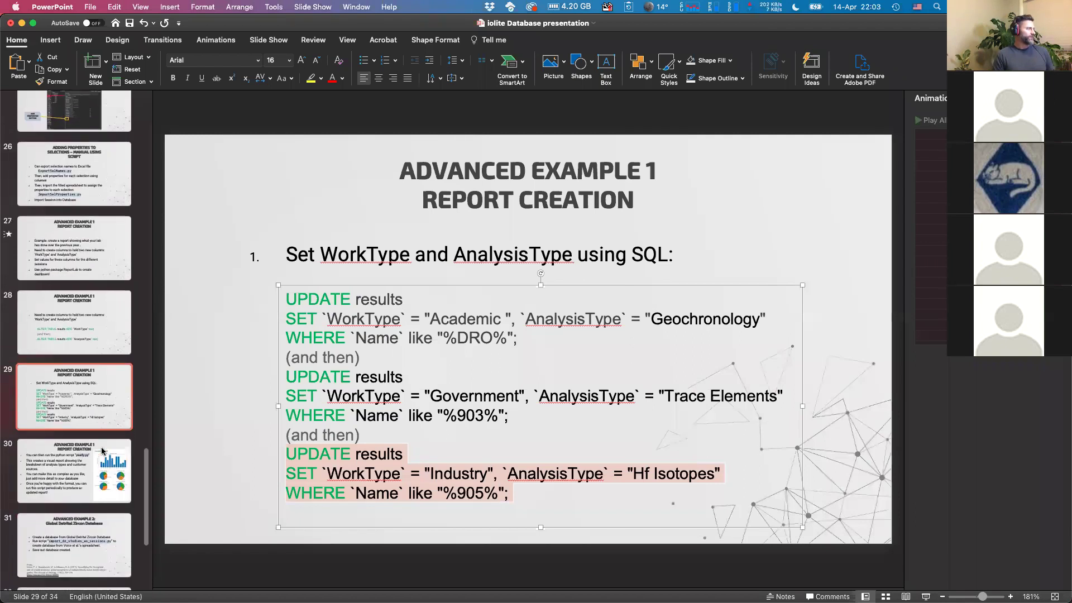
click(79, 460)
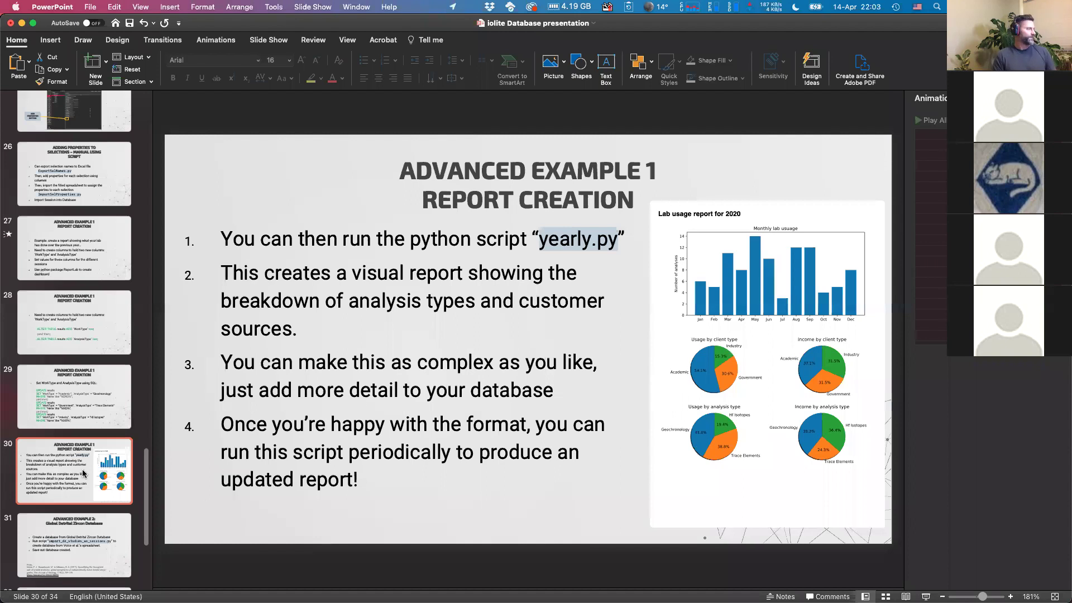
scroll(84, 474, down, 4)
click(73, 430)
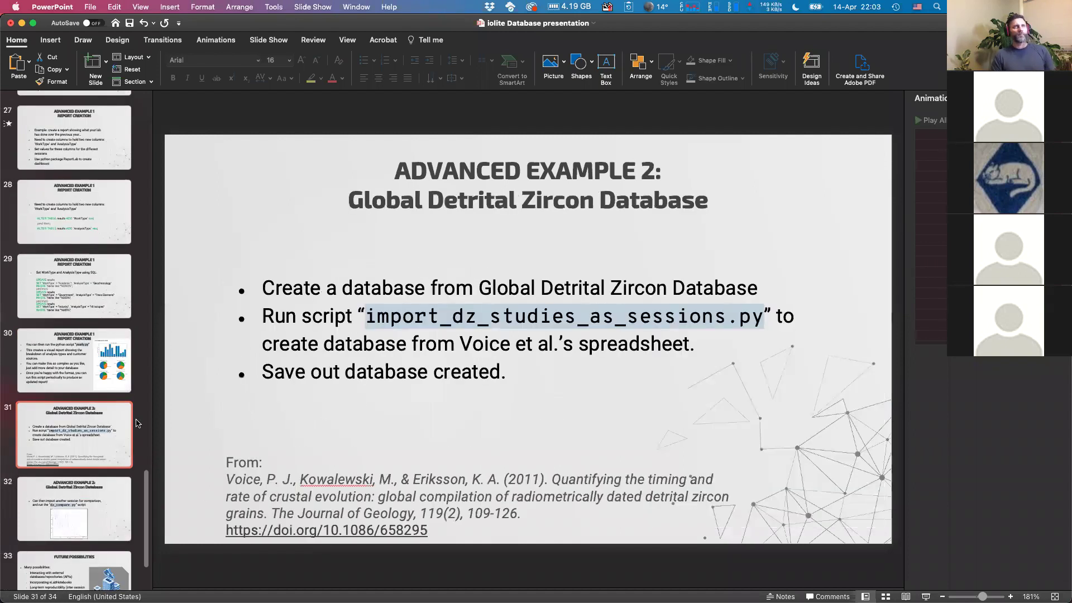
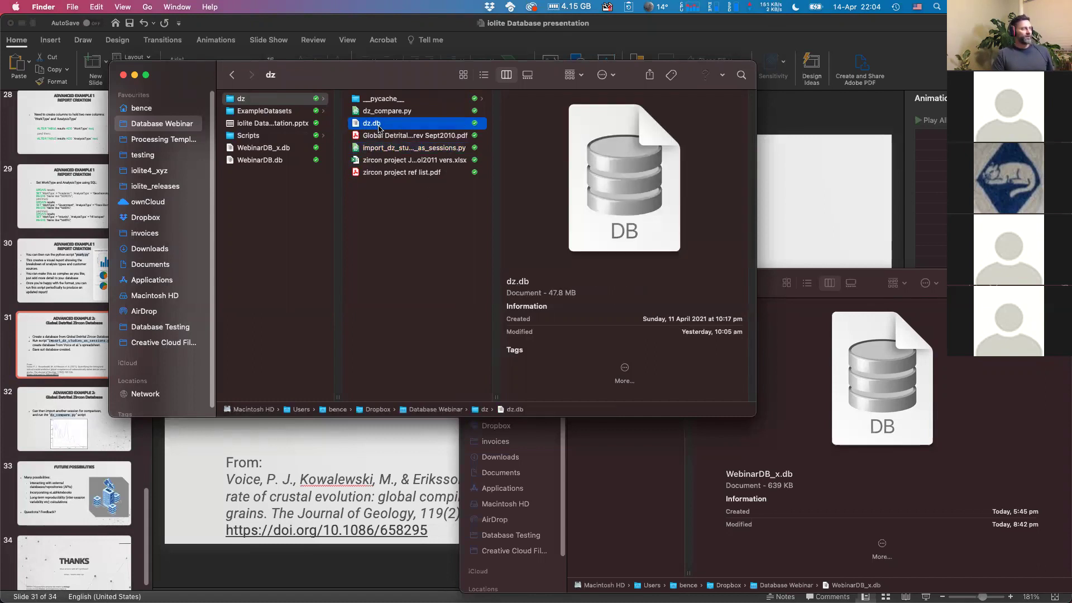
Switch to iolite, open the dz.db database from the dz folder and dismiss the error dialog
key(super+Tab)
key(super+Tab)
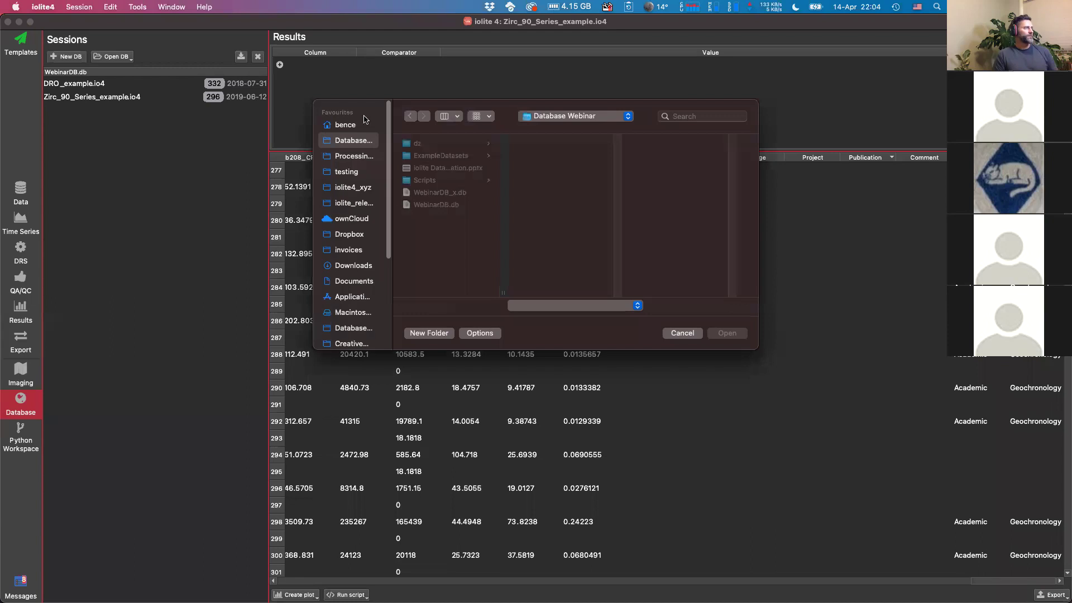
click(431, 144)
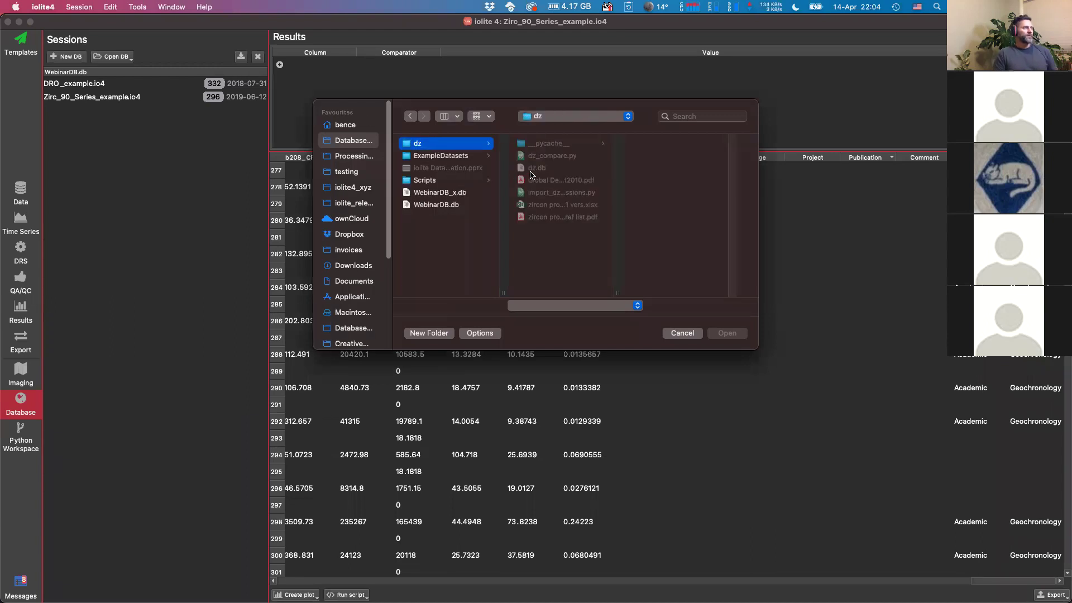
click(534, 168)
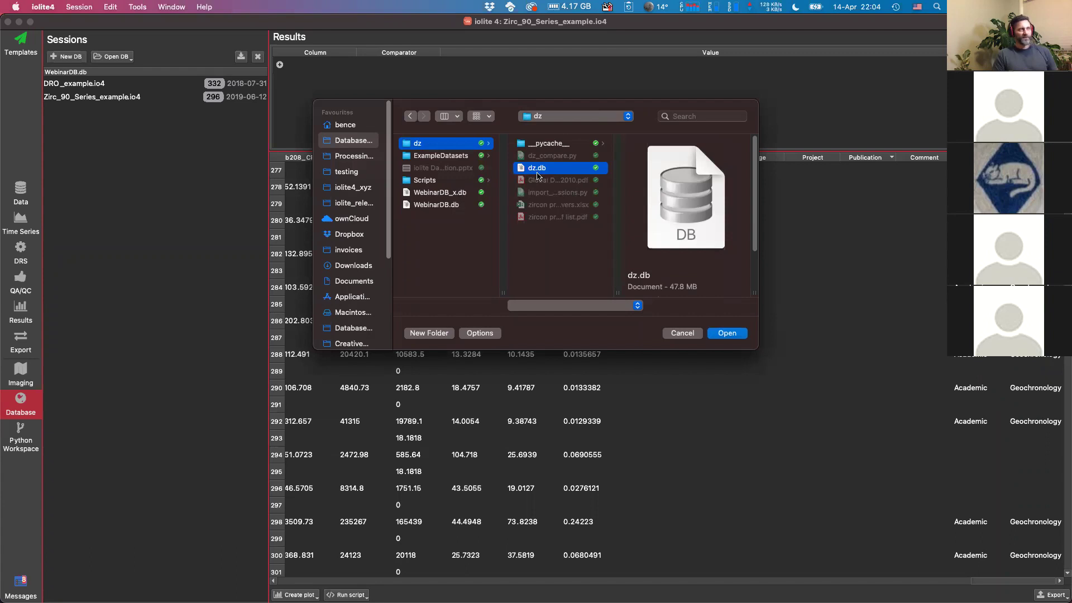
click(727, 333)
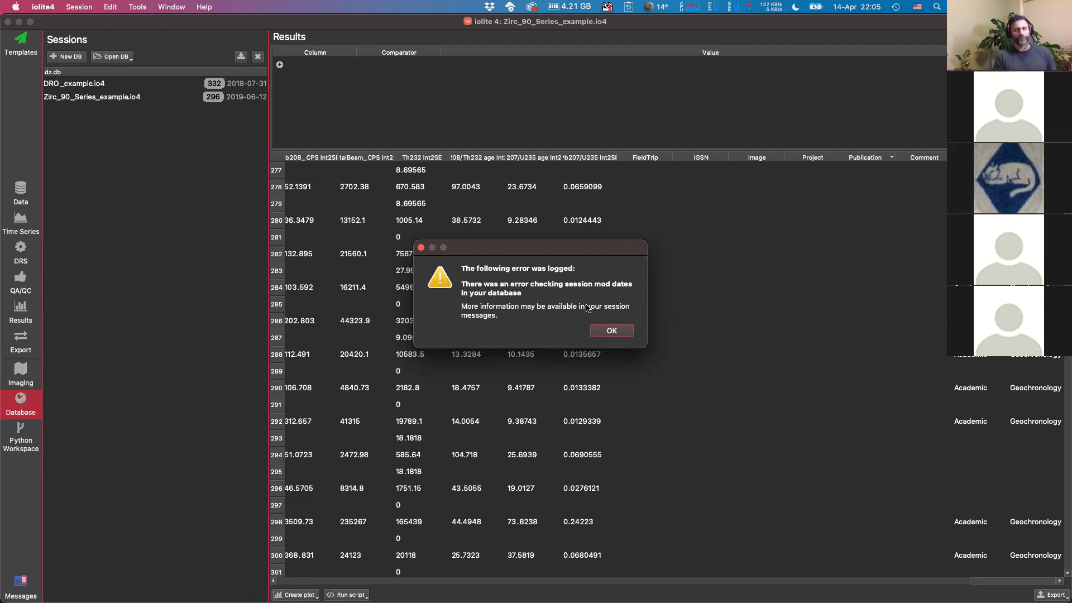
click(607, 331)
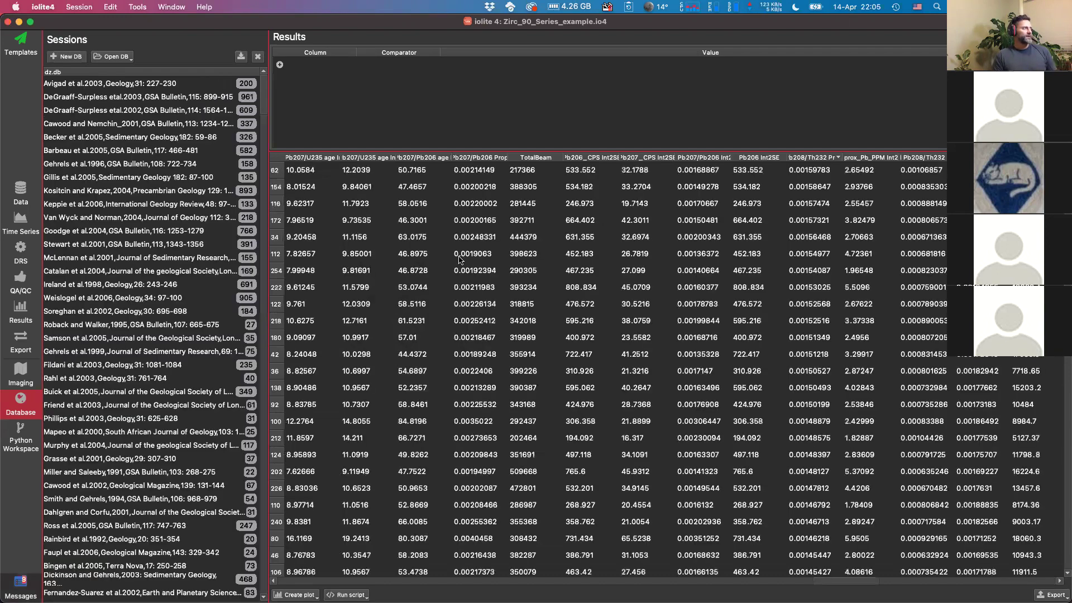
Look through the published studies in the sessions list of the detrital zircon database, selecting a few of them
scroll(168, 293, down, 3)
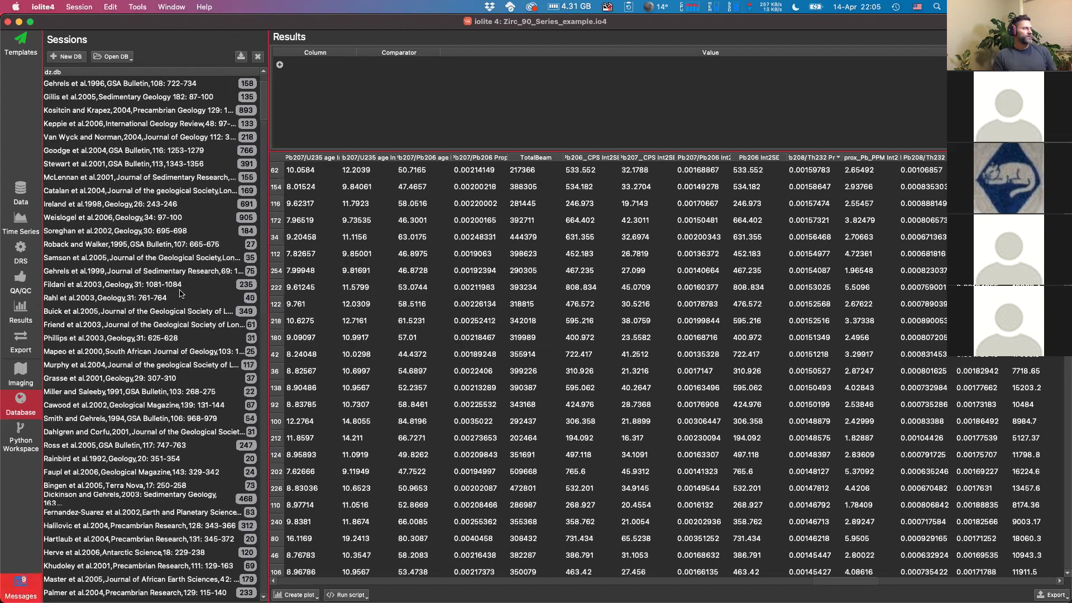
scroll(111, 291, up, 4)
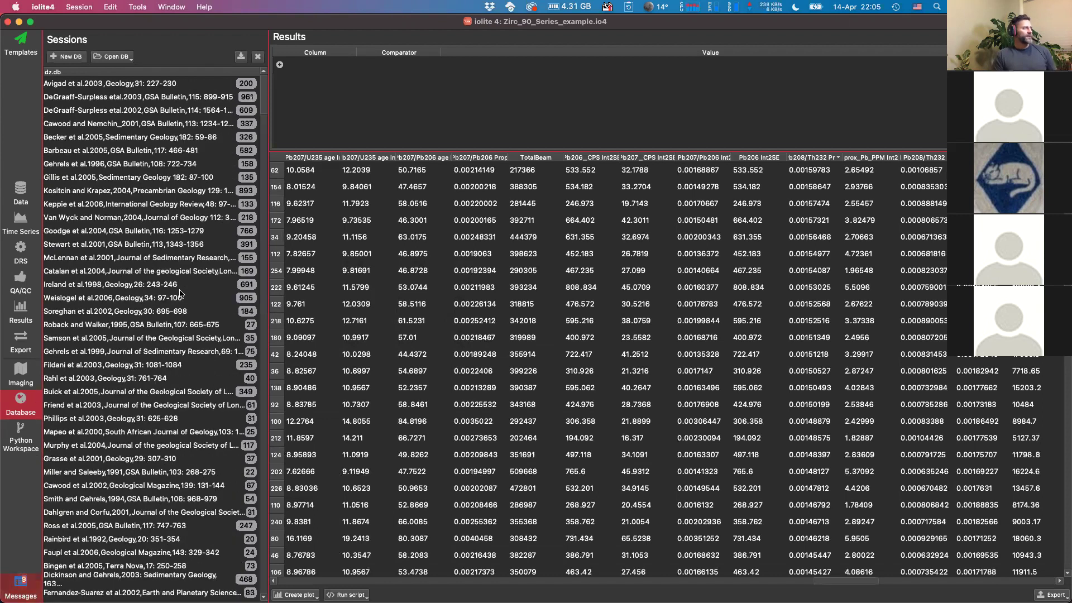
click(62, 246)
click(79, 261)
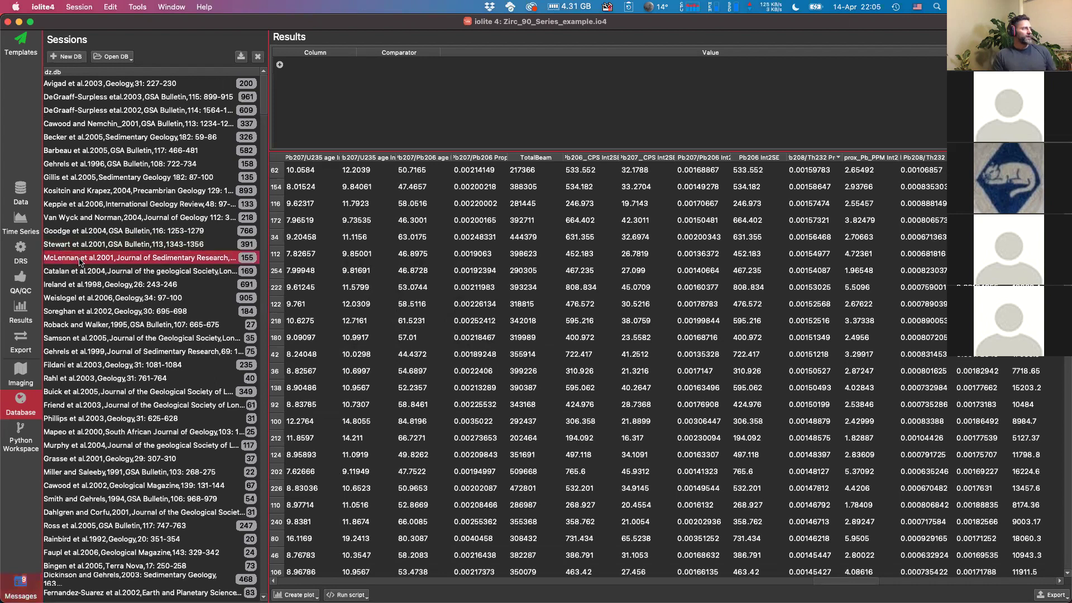
click(76, 271)
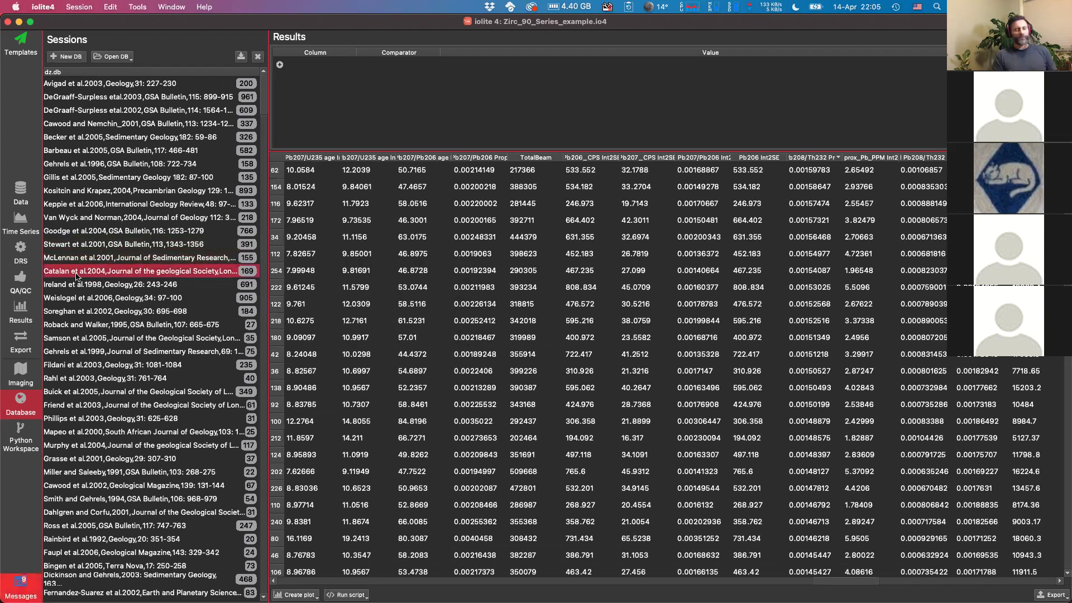
scroll(100, 304, down, 3)
scroll(128, 298, up, 3)
Examine the results table from the study number, region and tectonics columns across to the isotope ratio and age columns
click(305, 256)
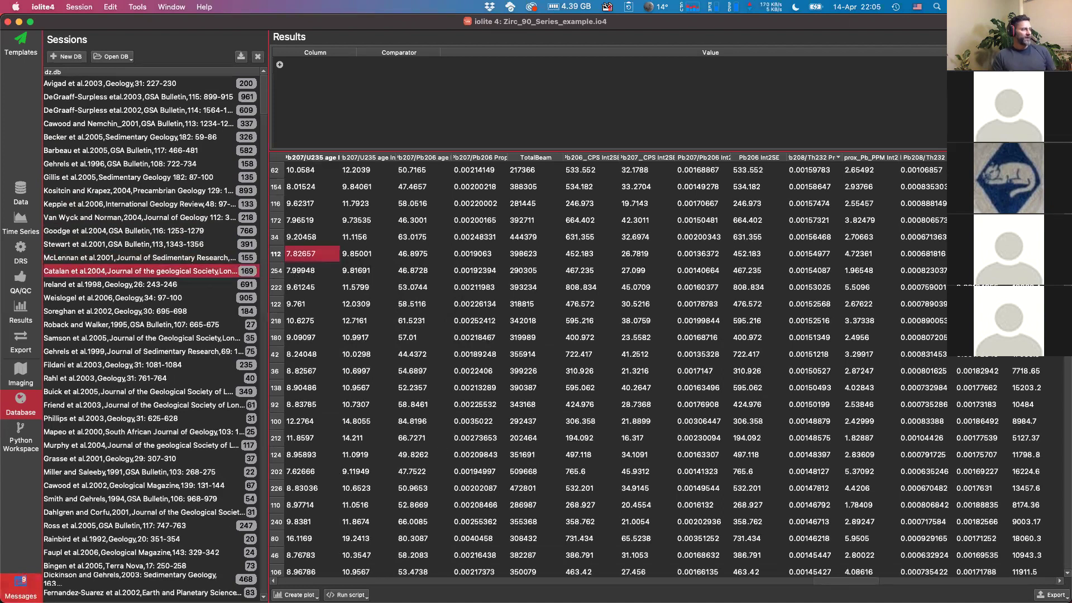
drag(828, 584, 286, 581)
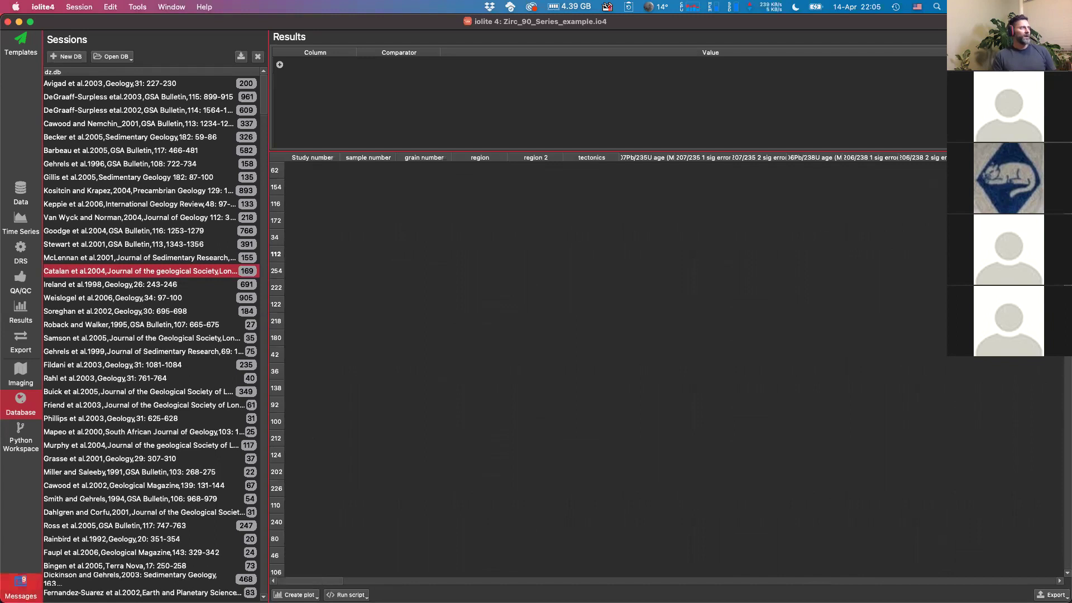
scroll(504, 559, right, 10)
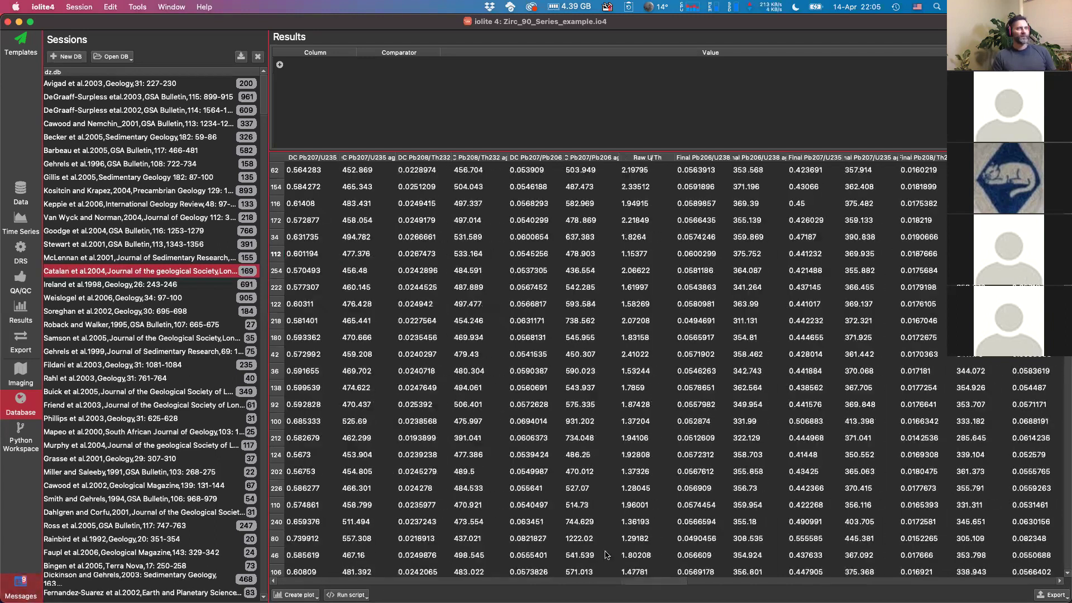
scroll(504, 559, left, 10)
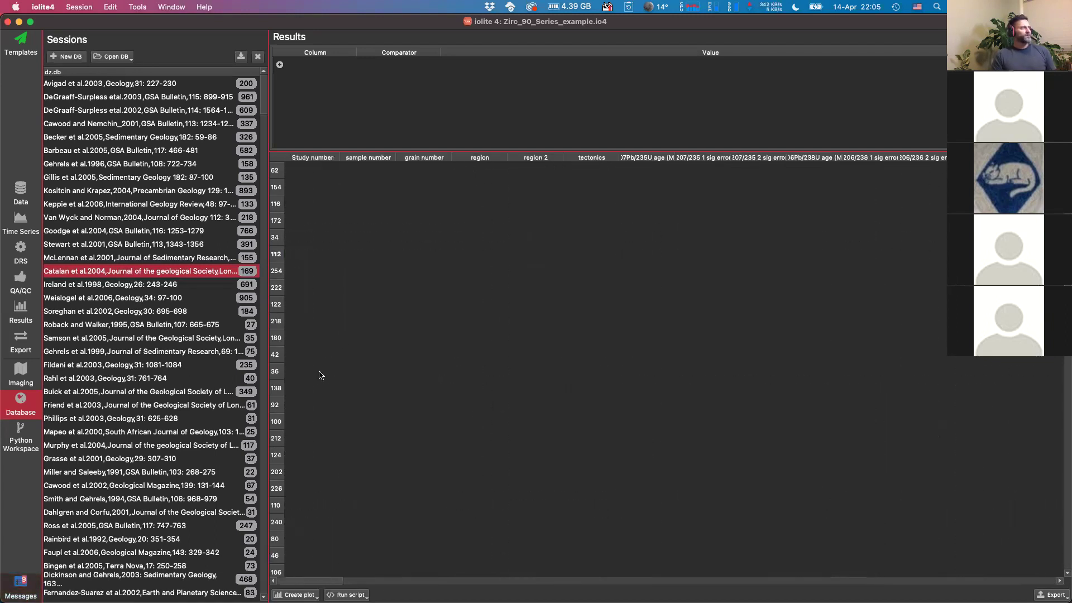
scroll(345, 341, up, 6)
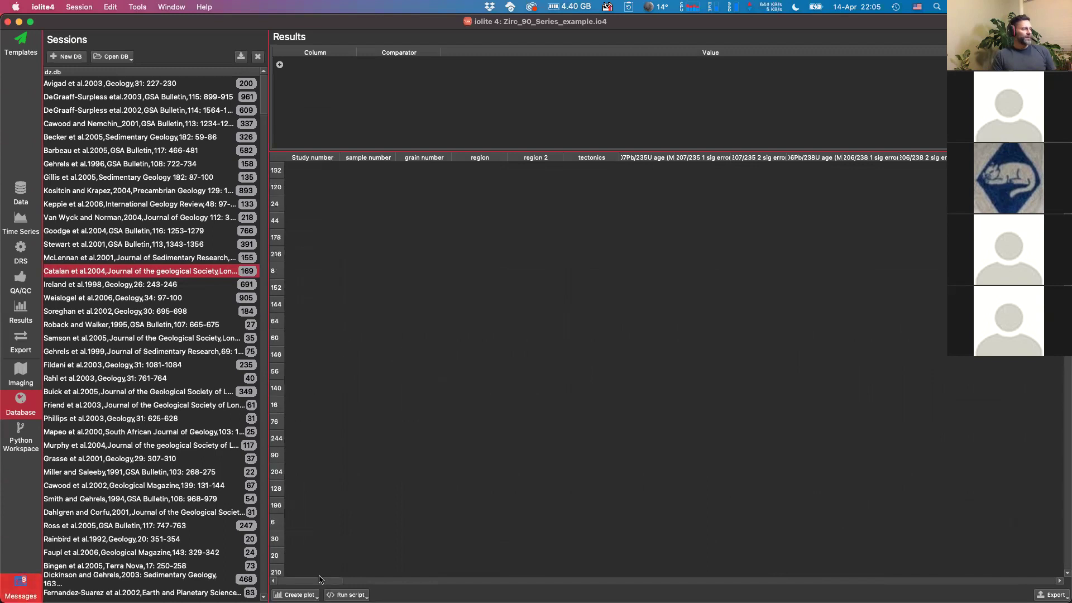
scroll(421, 577, right, 10)
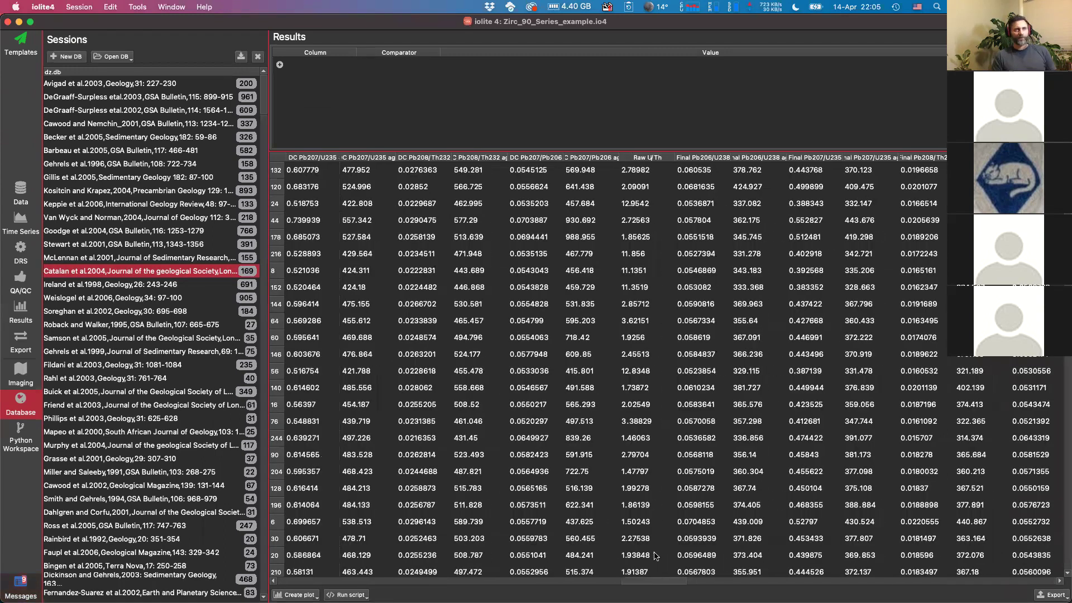
scroll(633, 555, left, 4)
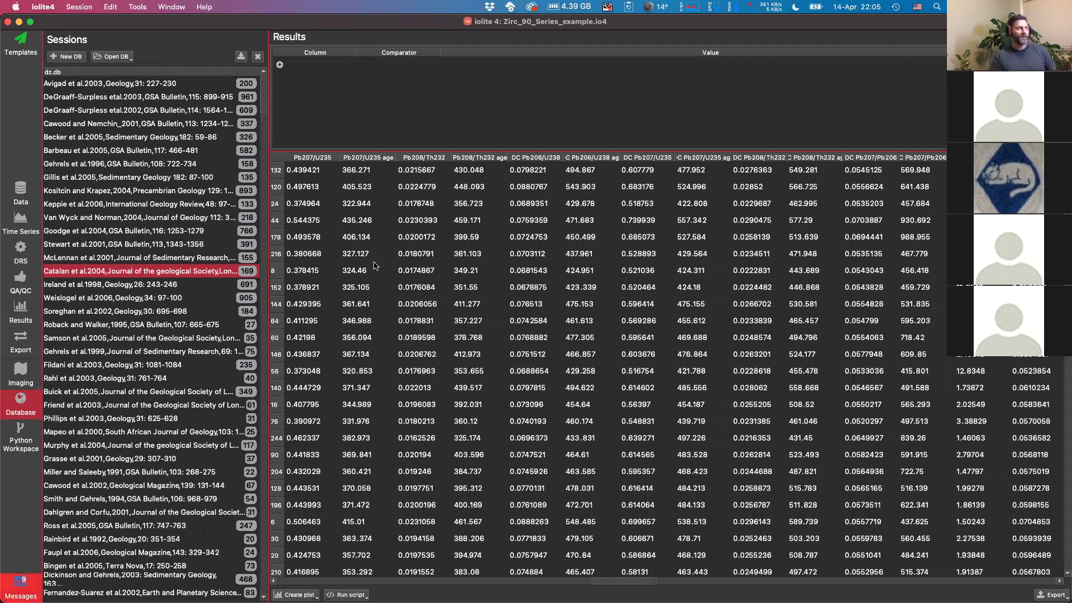
Import the DRO_example.io4 session from ExampleDatasets into the dz.db database, replacing the existing selections
click(239, 58)
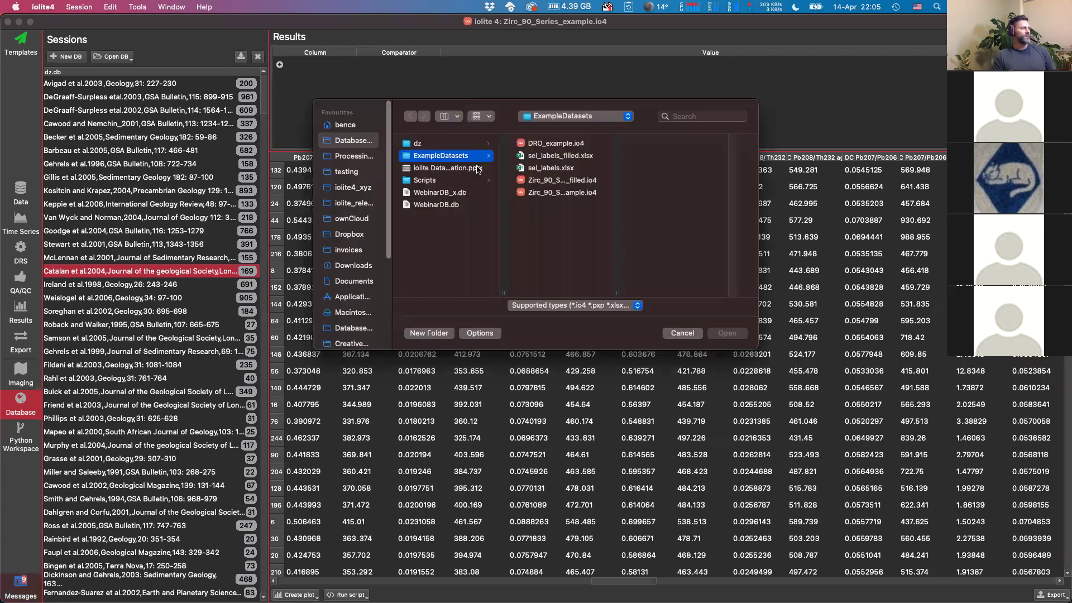
click(544, 145)
click(726, 333)
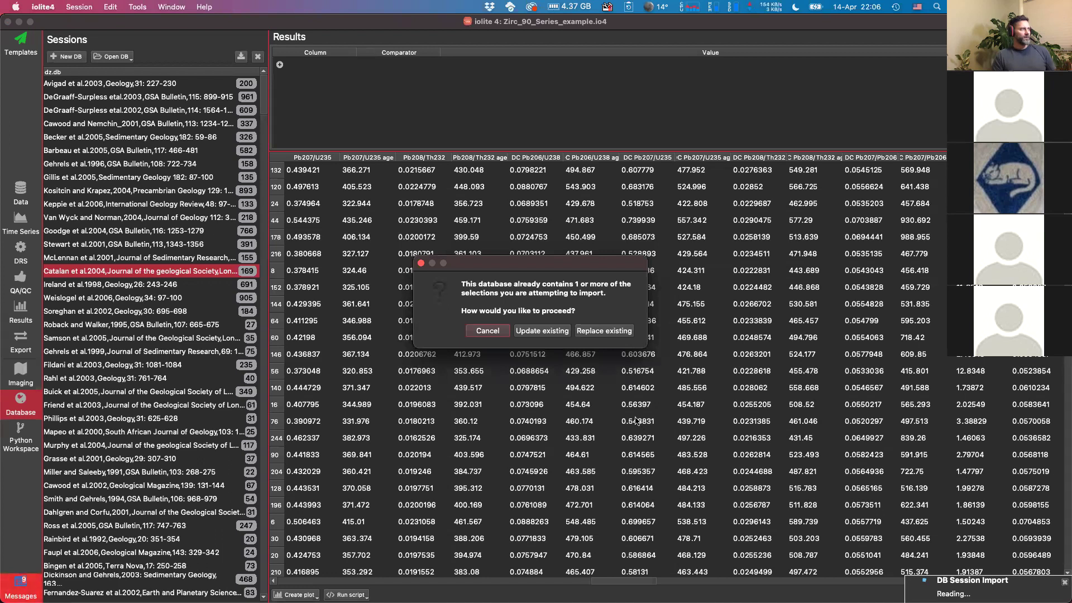
click(590, 332)
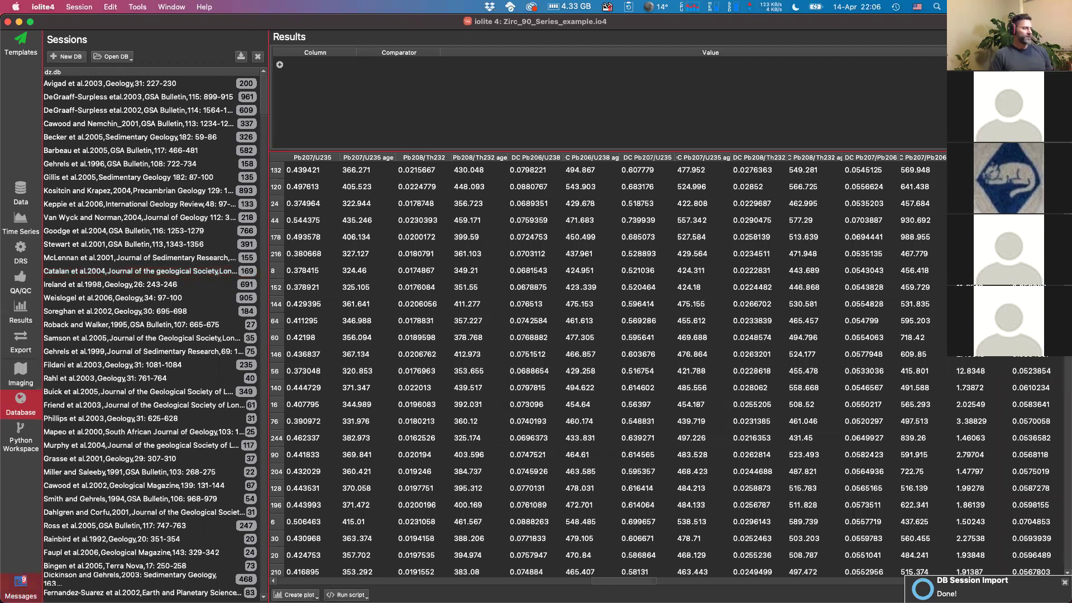
Run the dz_compare.py script from the dz folder to plot the age KDE comparison, and close the plot after viewing it
key(super+o)
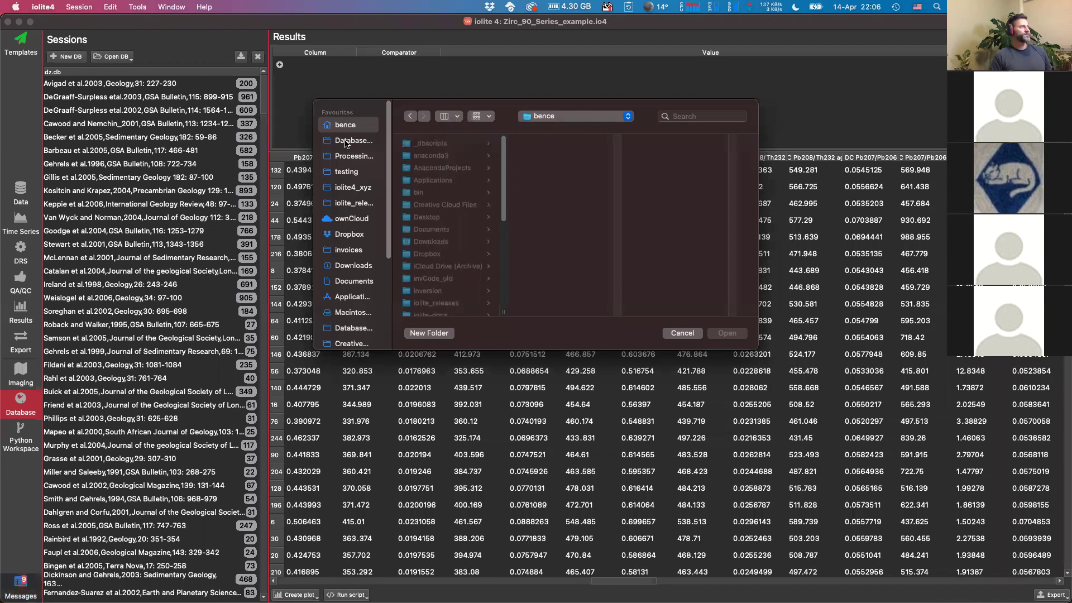
click(347, 140)
click(416, 143)
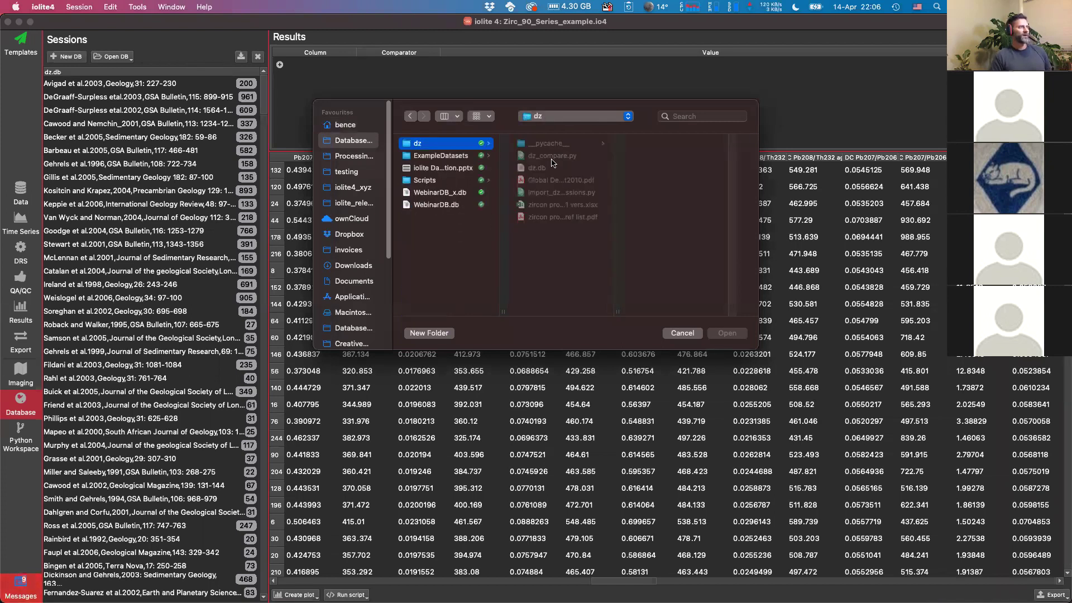
click(545, 156)
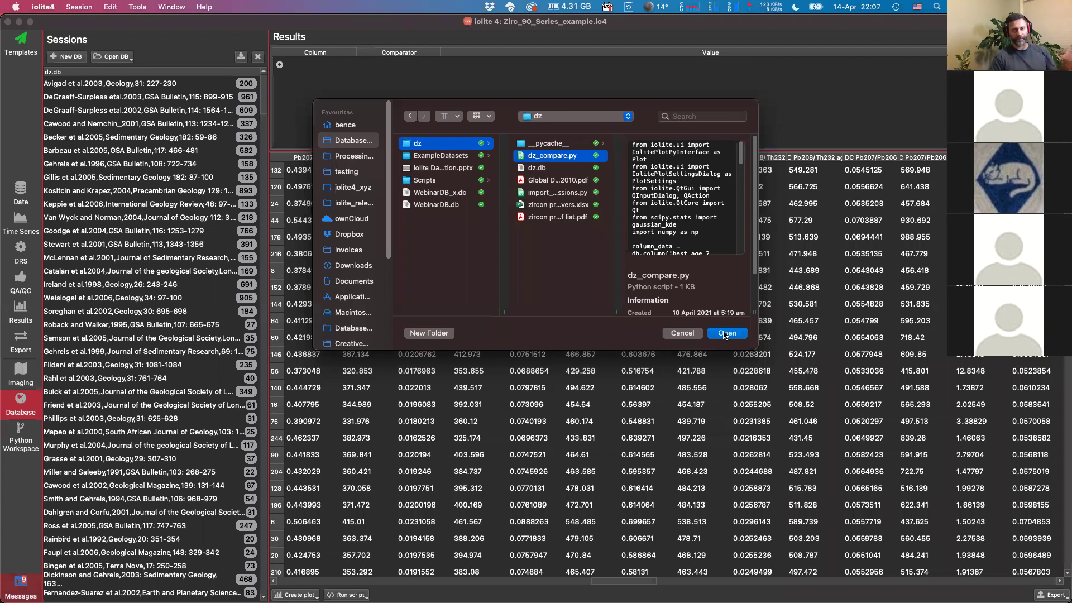
key(Return)
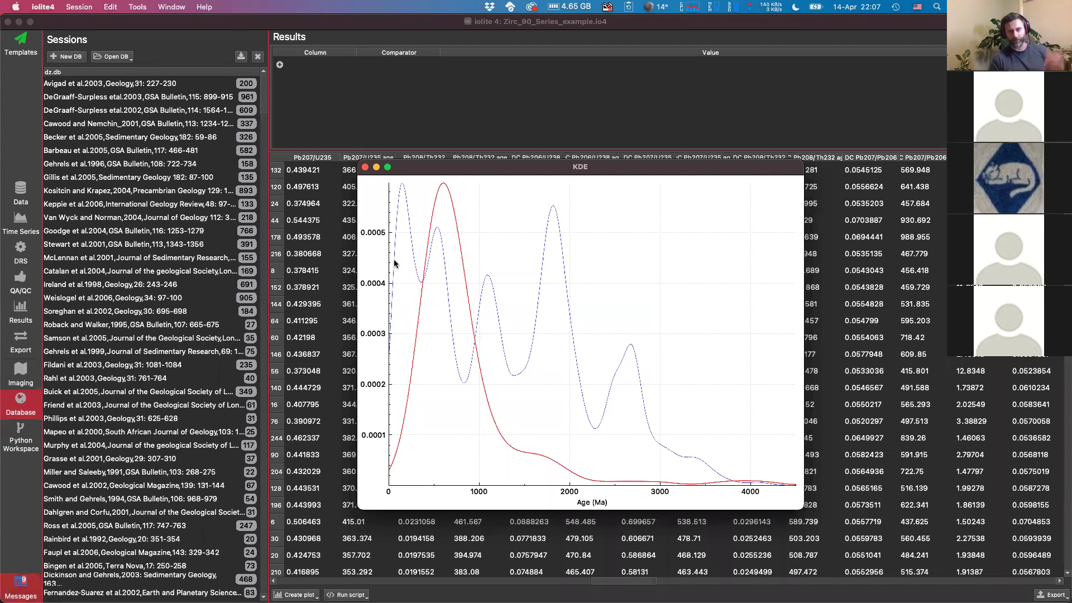
click(374, 171)
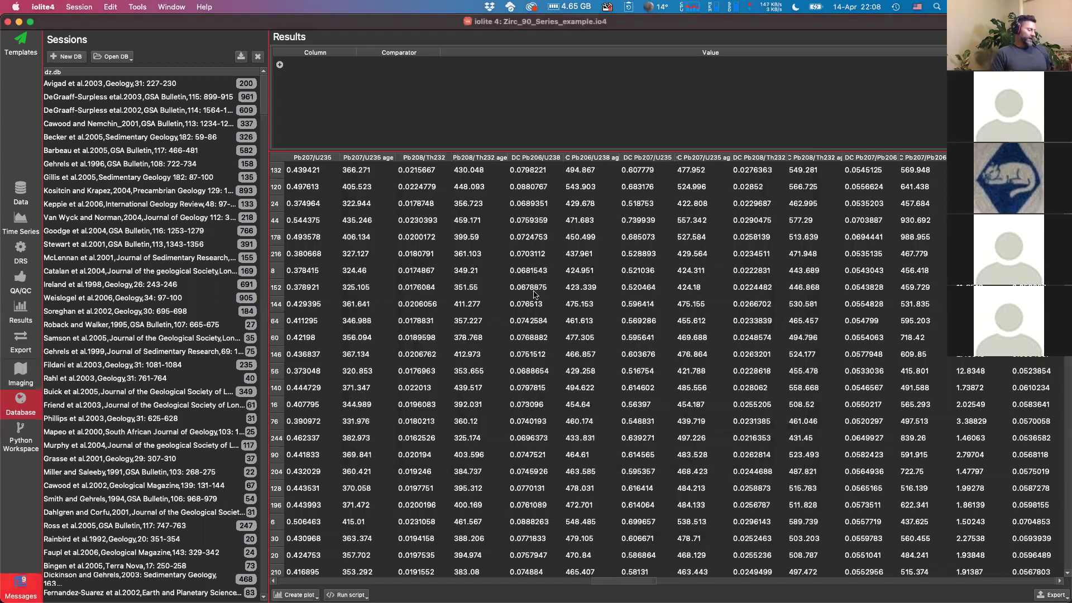
Switch to the PowerPoint presentation and start the slide show from the Future Possibilities slide
key(super+Tab)
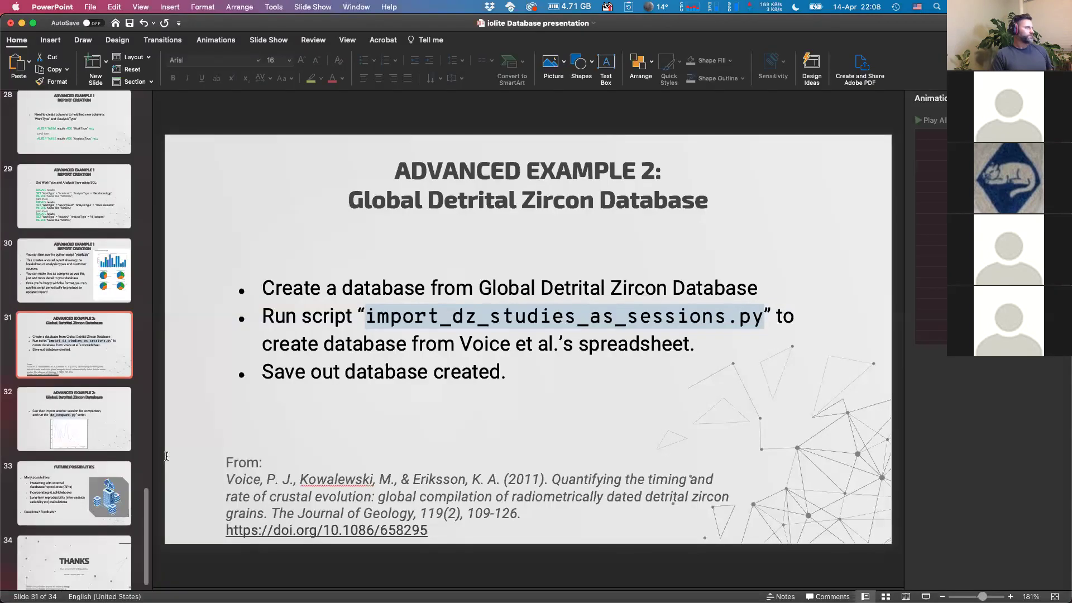
click(95, 424)
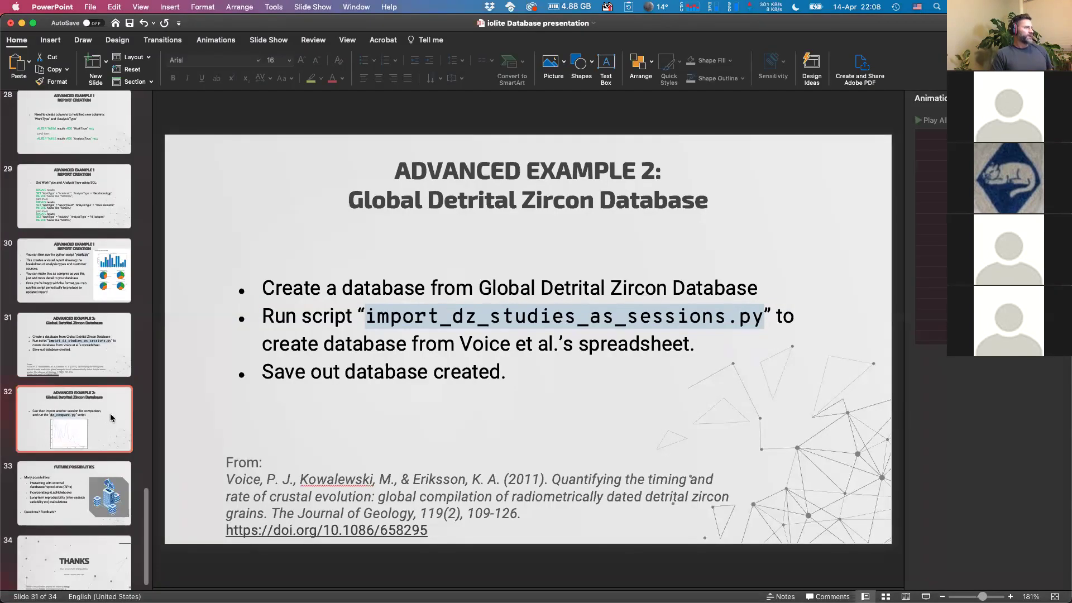
click(100, 356)
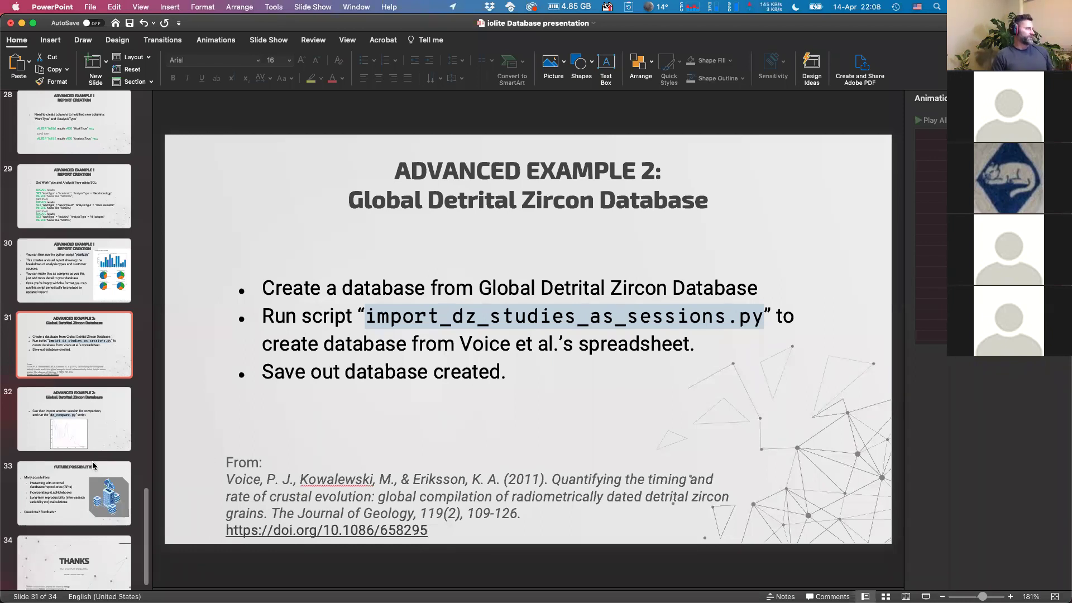
click(43, 496)
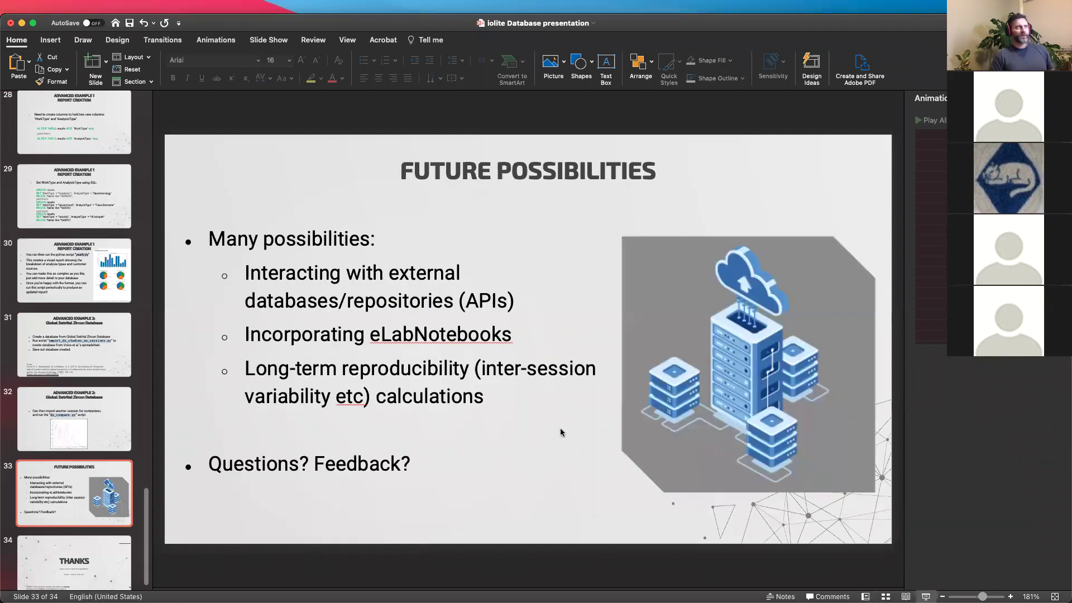
key(super+shift+Return)
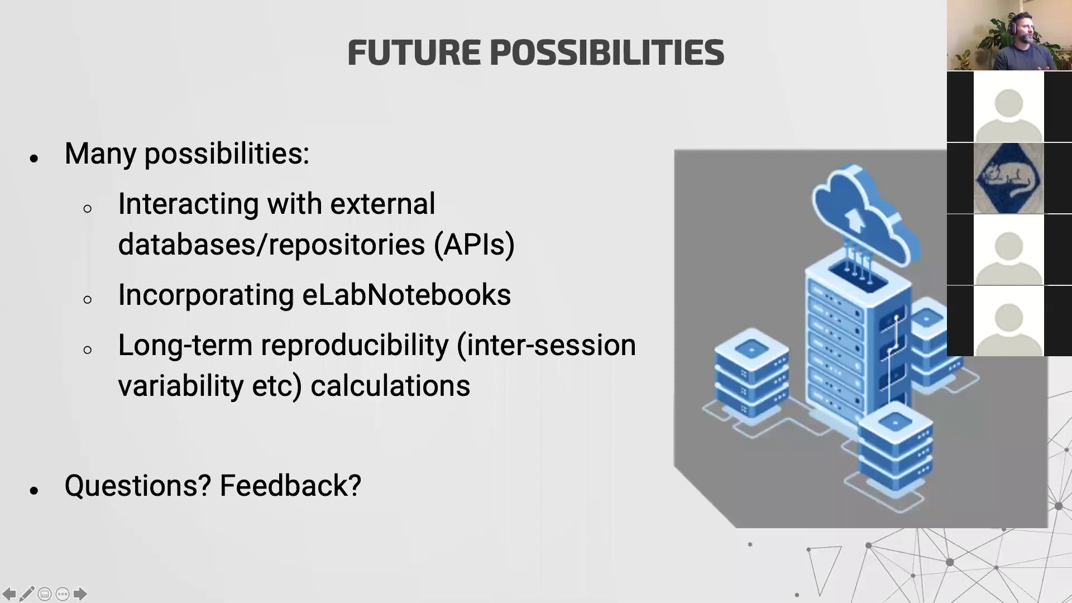